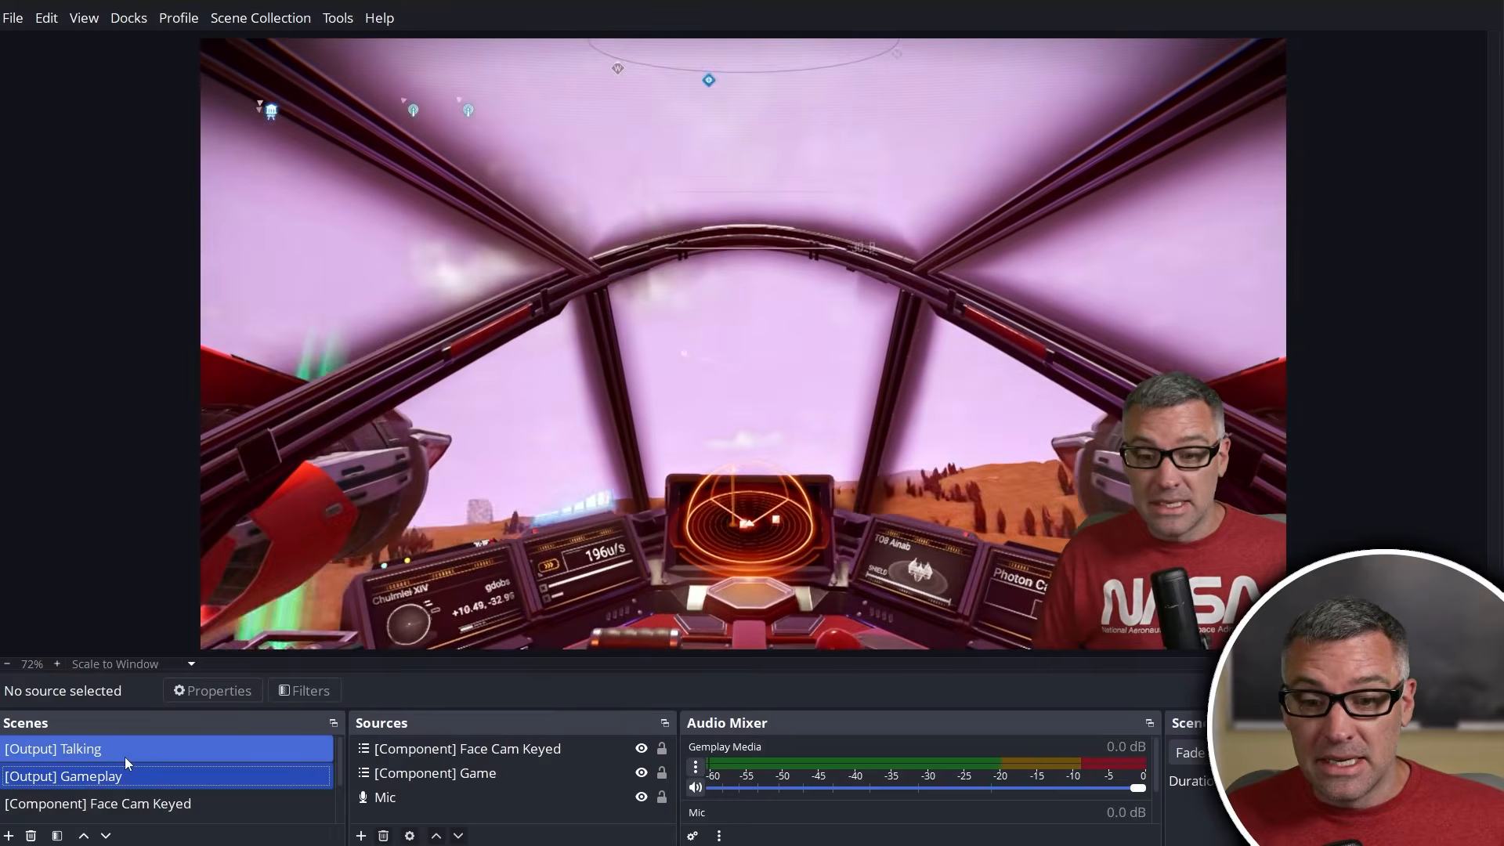
Switch to the [Output] Talking scene and add a new scene named "[Transition] Luma Glow".
click(125, 751)
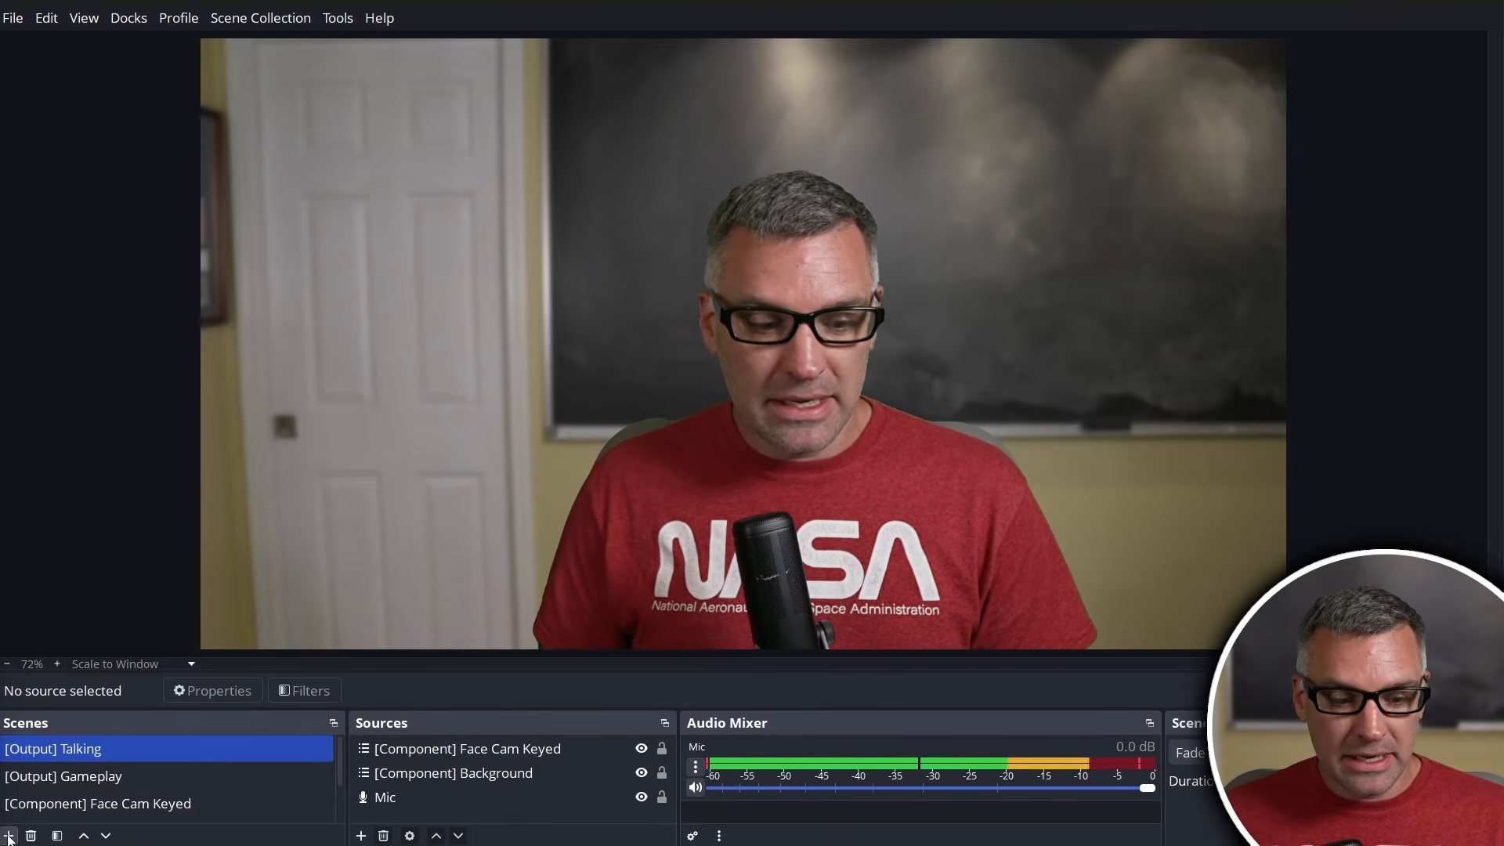
click(10, 836)
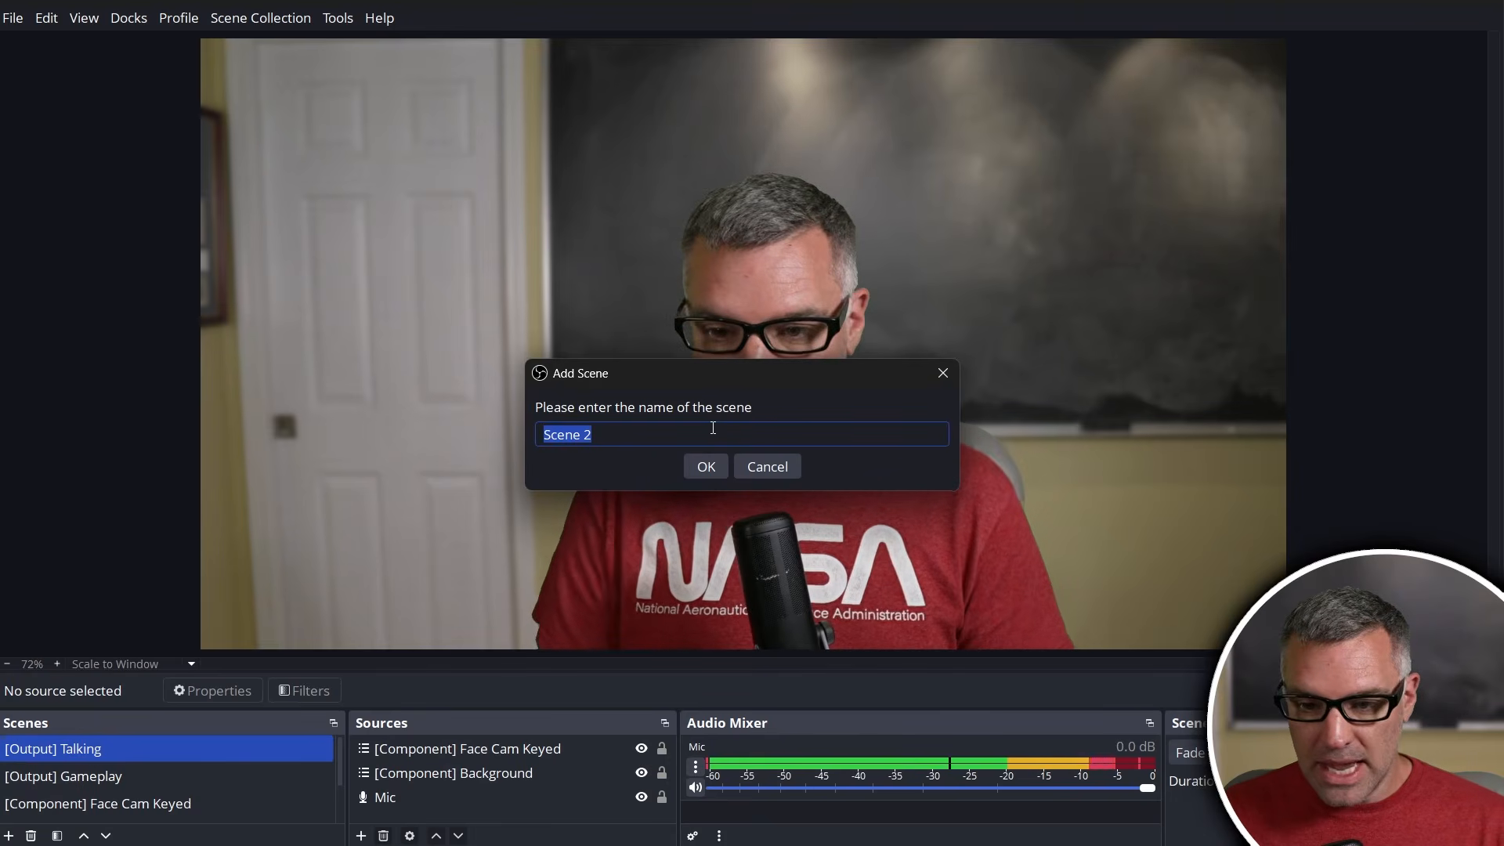
text([)
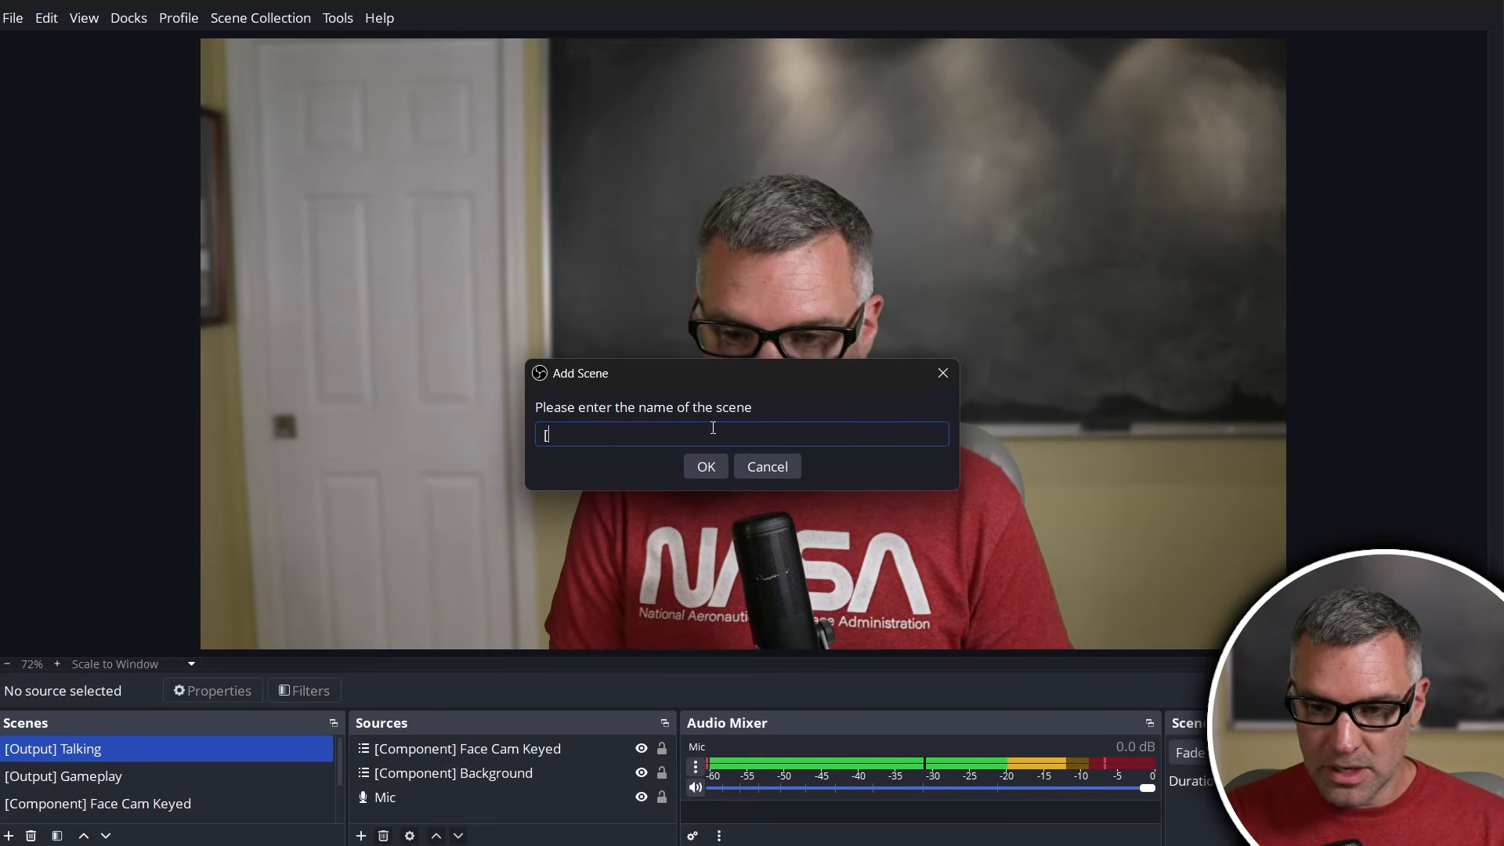
text(Transition] Lui)
text(a Glo)
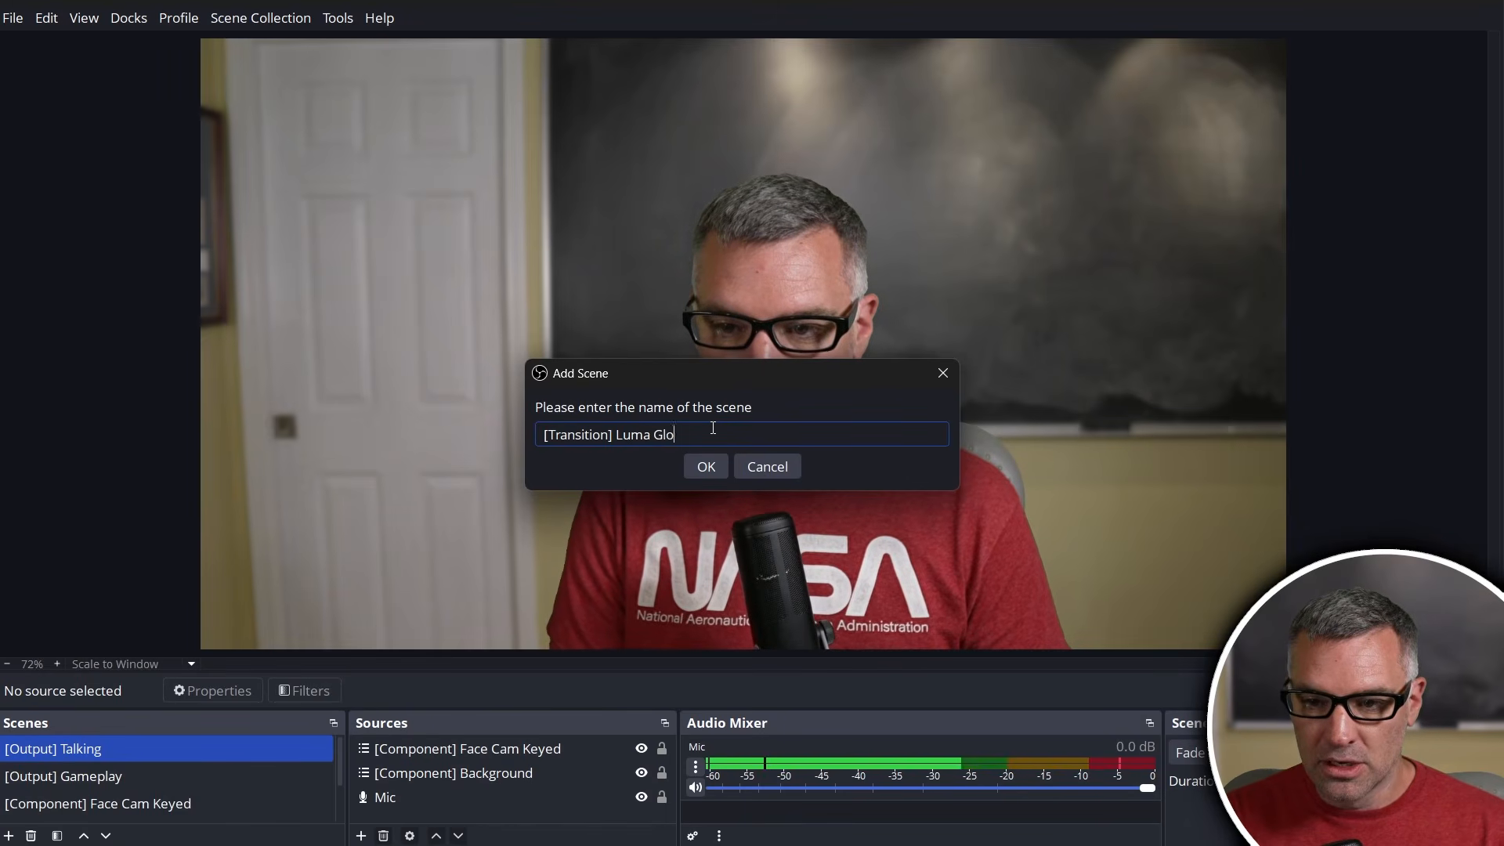
text(w)
key(Return)
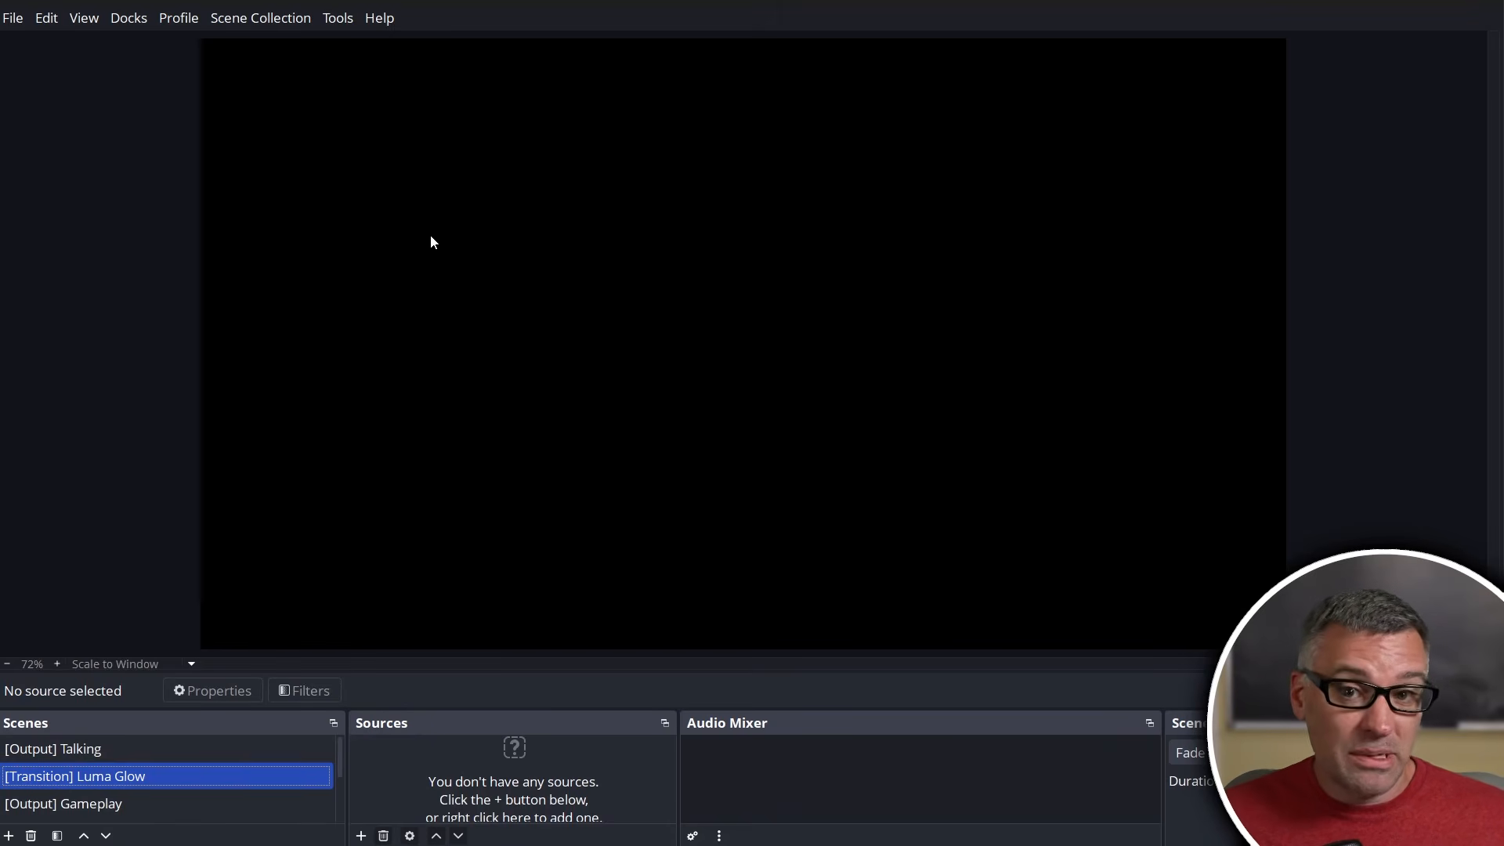
Add a Source Clone named "Previous" to the [Transition] Luma Glow scene.
right_click(332, 63)
mouse_move(364, 72)
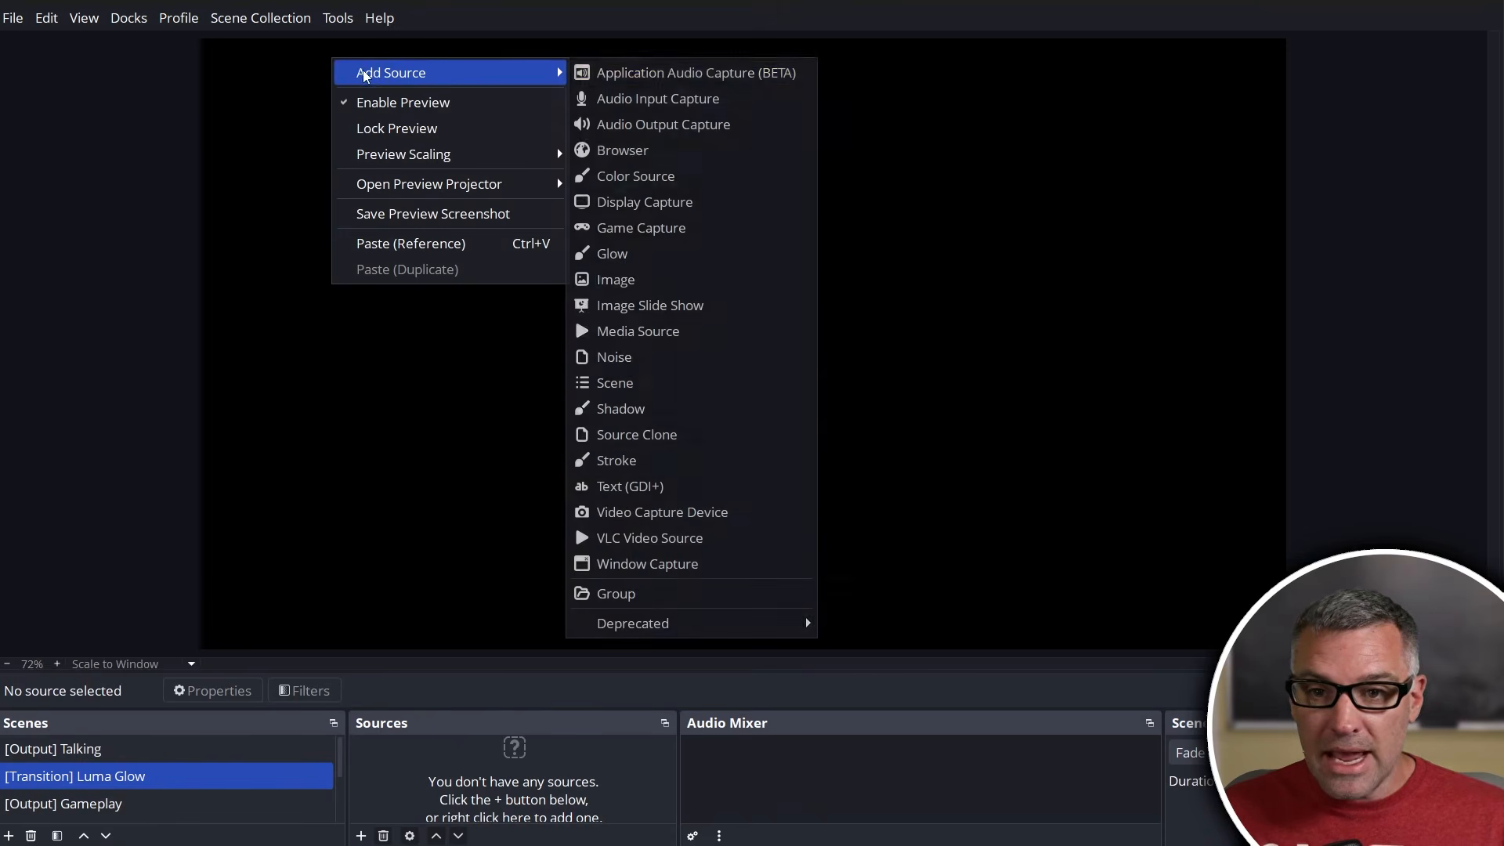
click(678, 436)
key(BackSpace)
text(Previous)
key(Return)
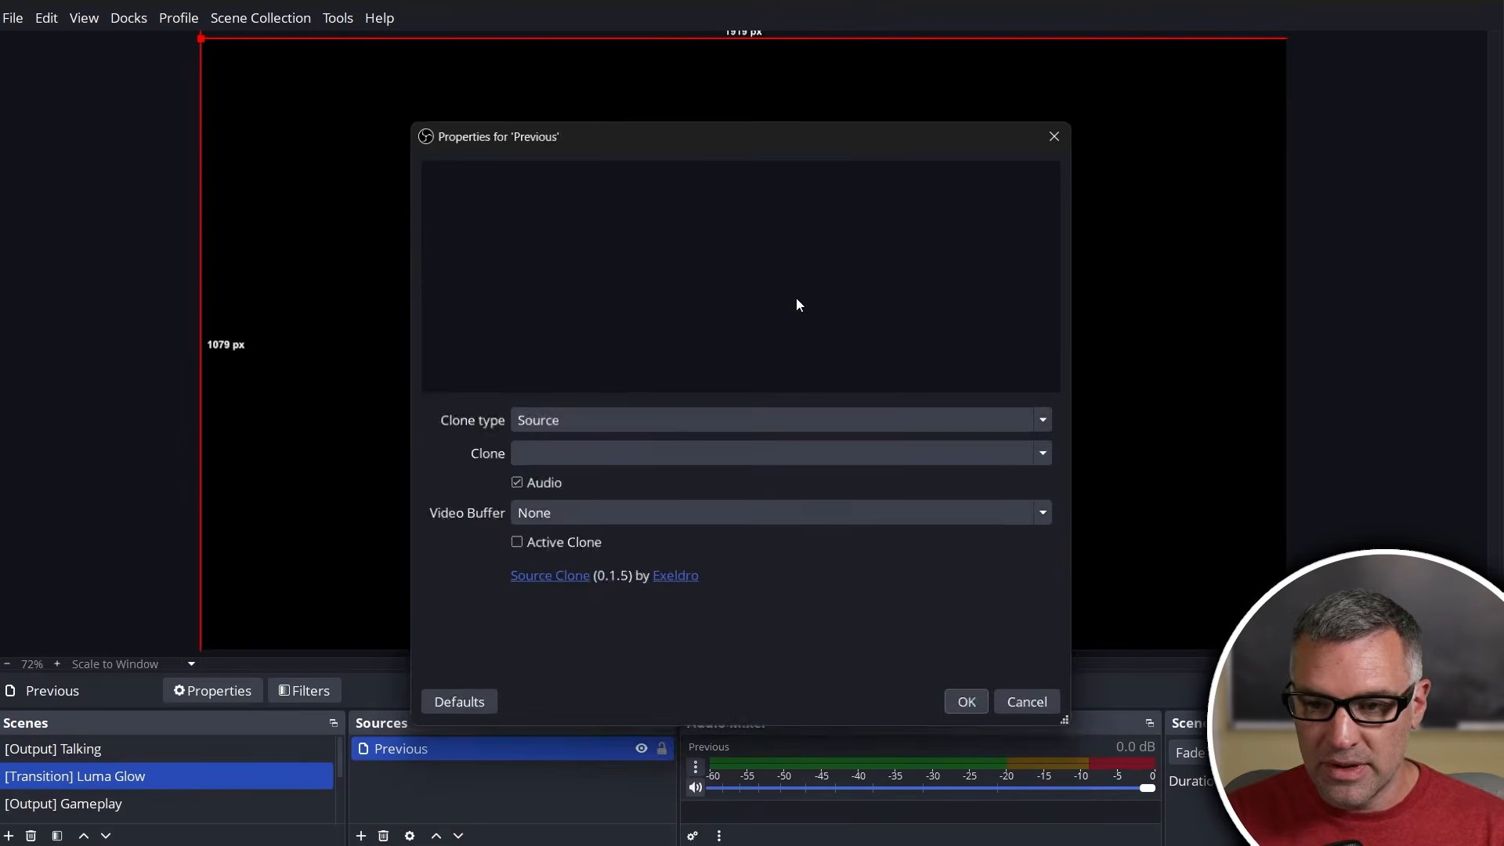
Make the Previous source clone [Output] Talking with its audio turned off.
drag(699, 144, 677, 37)
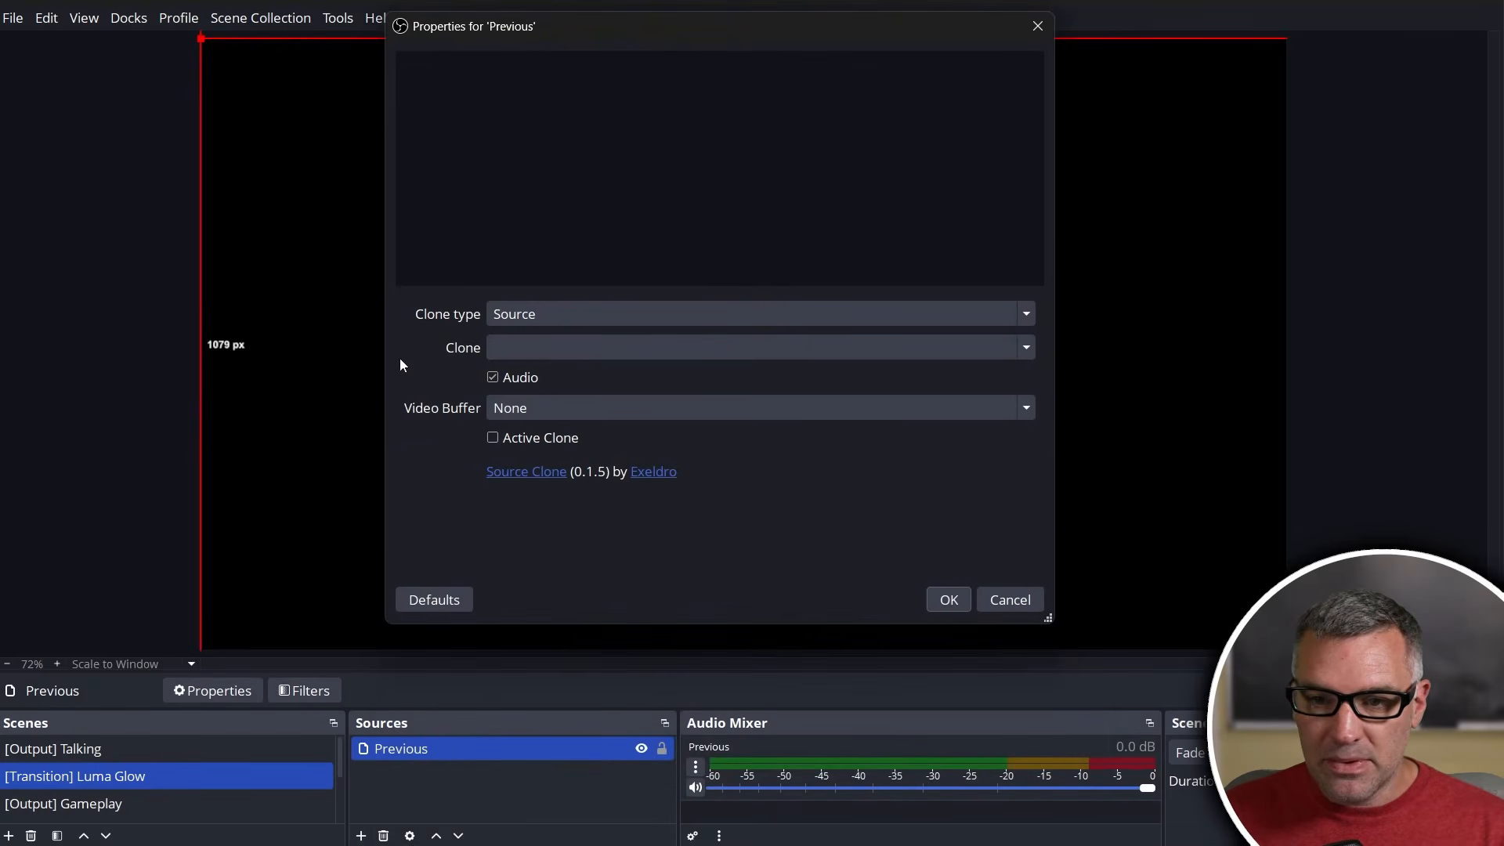
click(1021, 347)
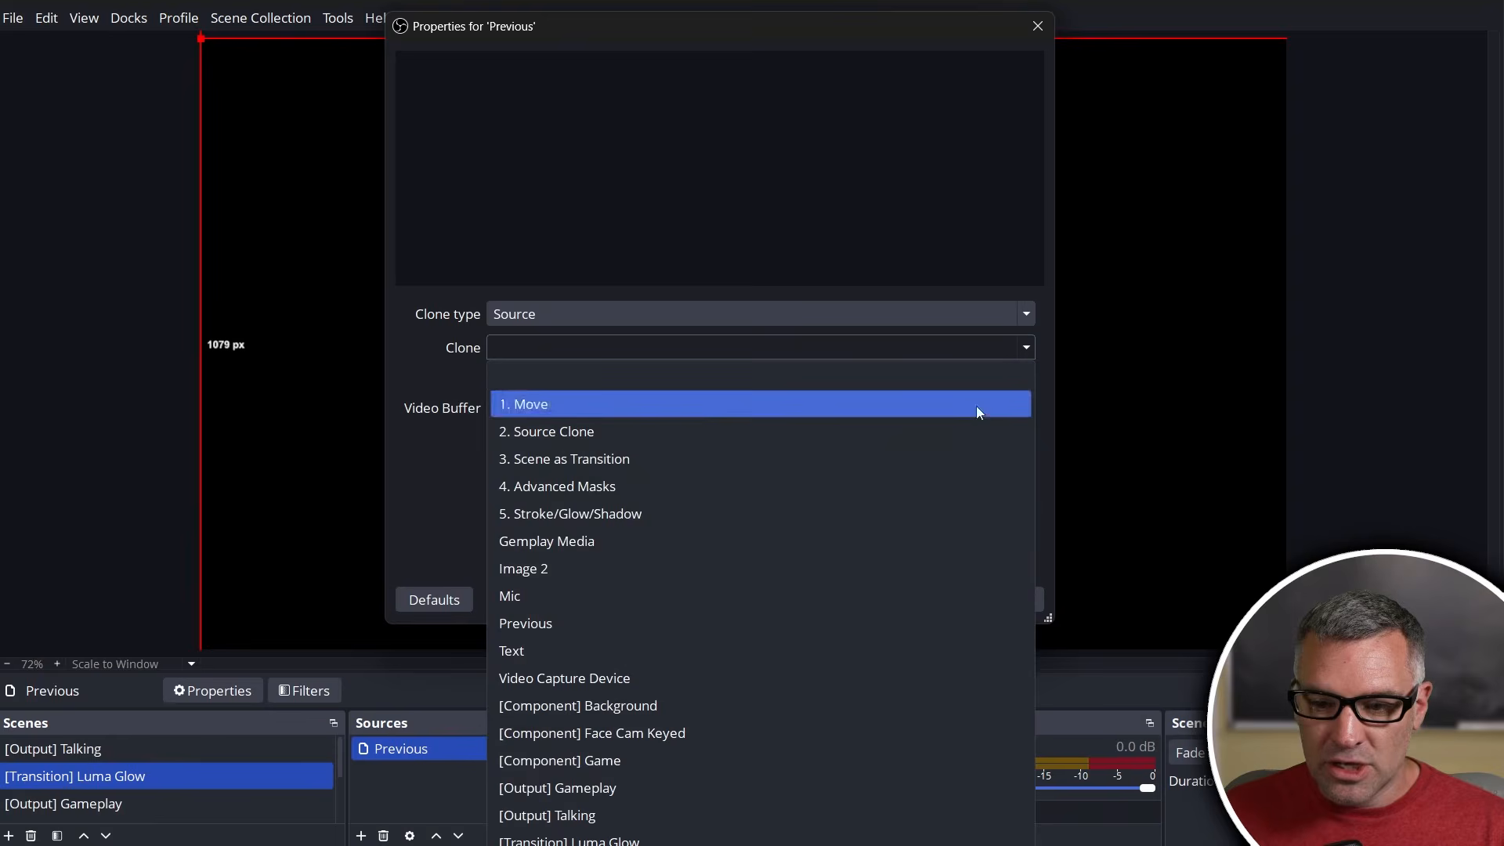
click(668, 815)
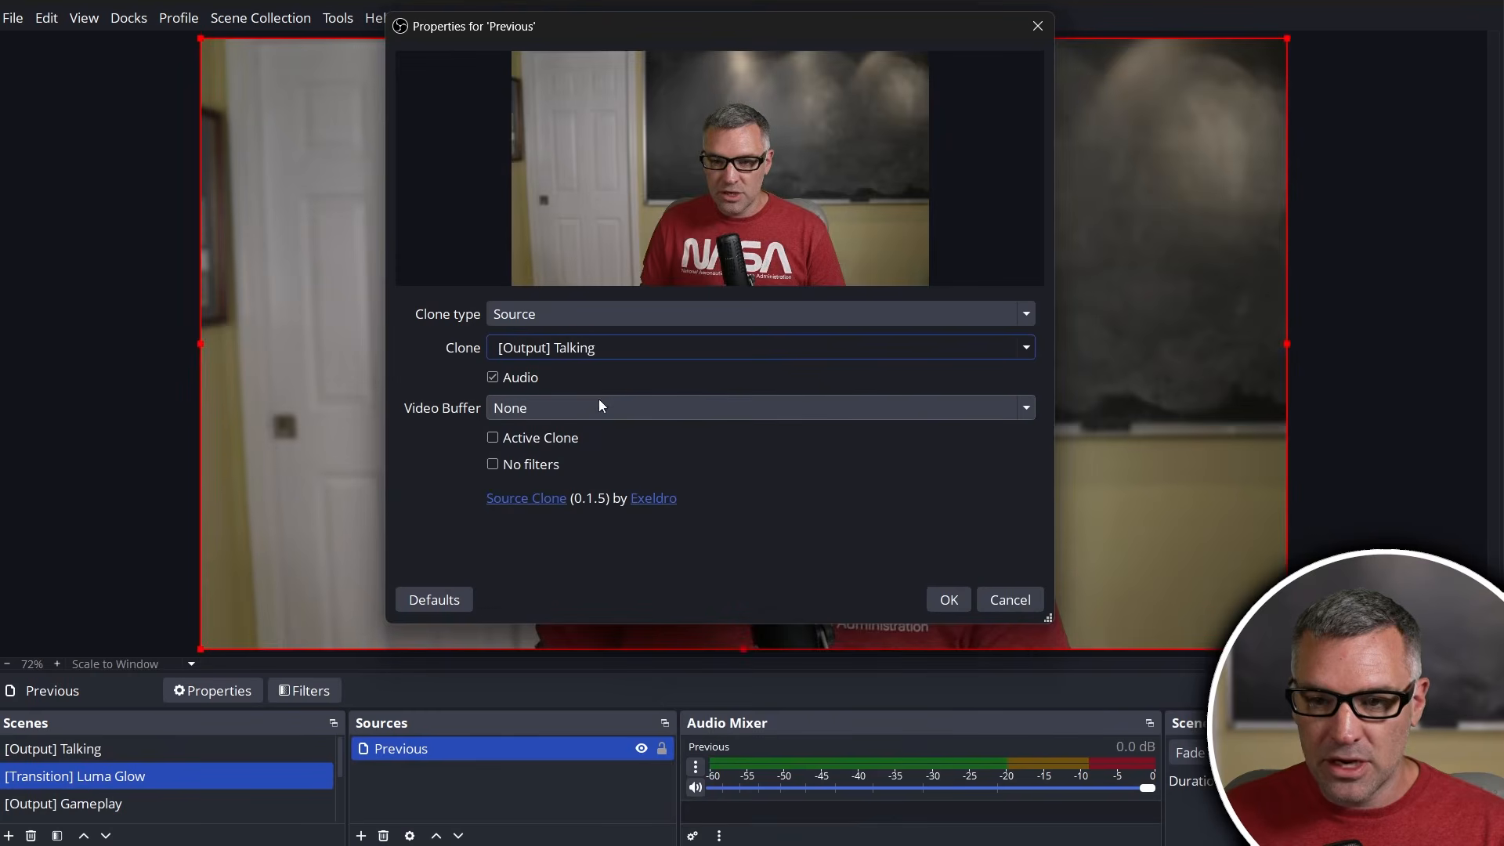
click(493, 379)
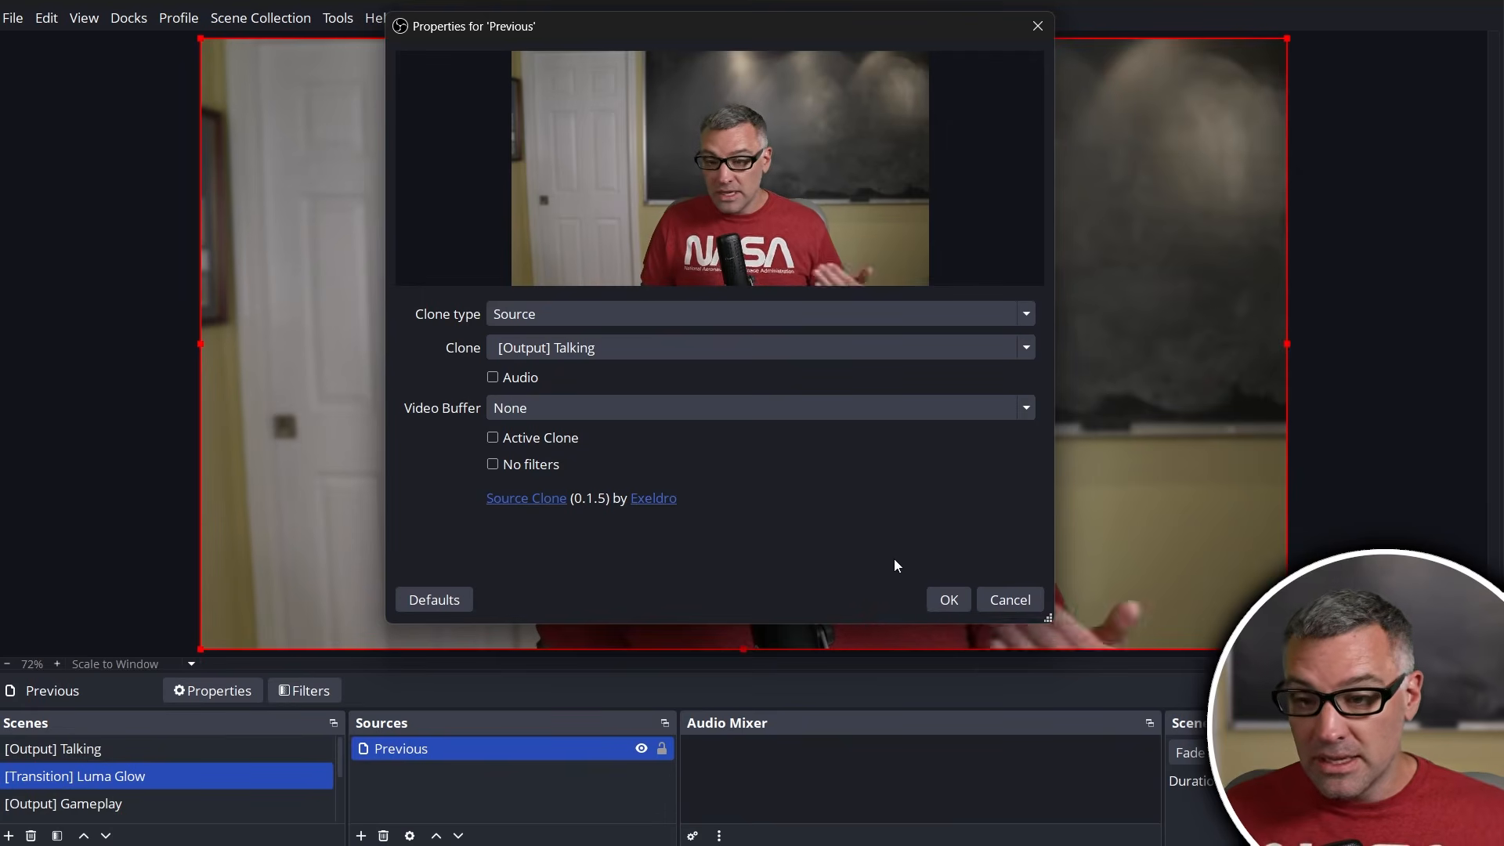
click(949, 600)
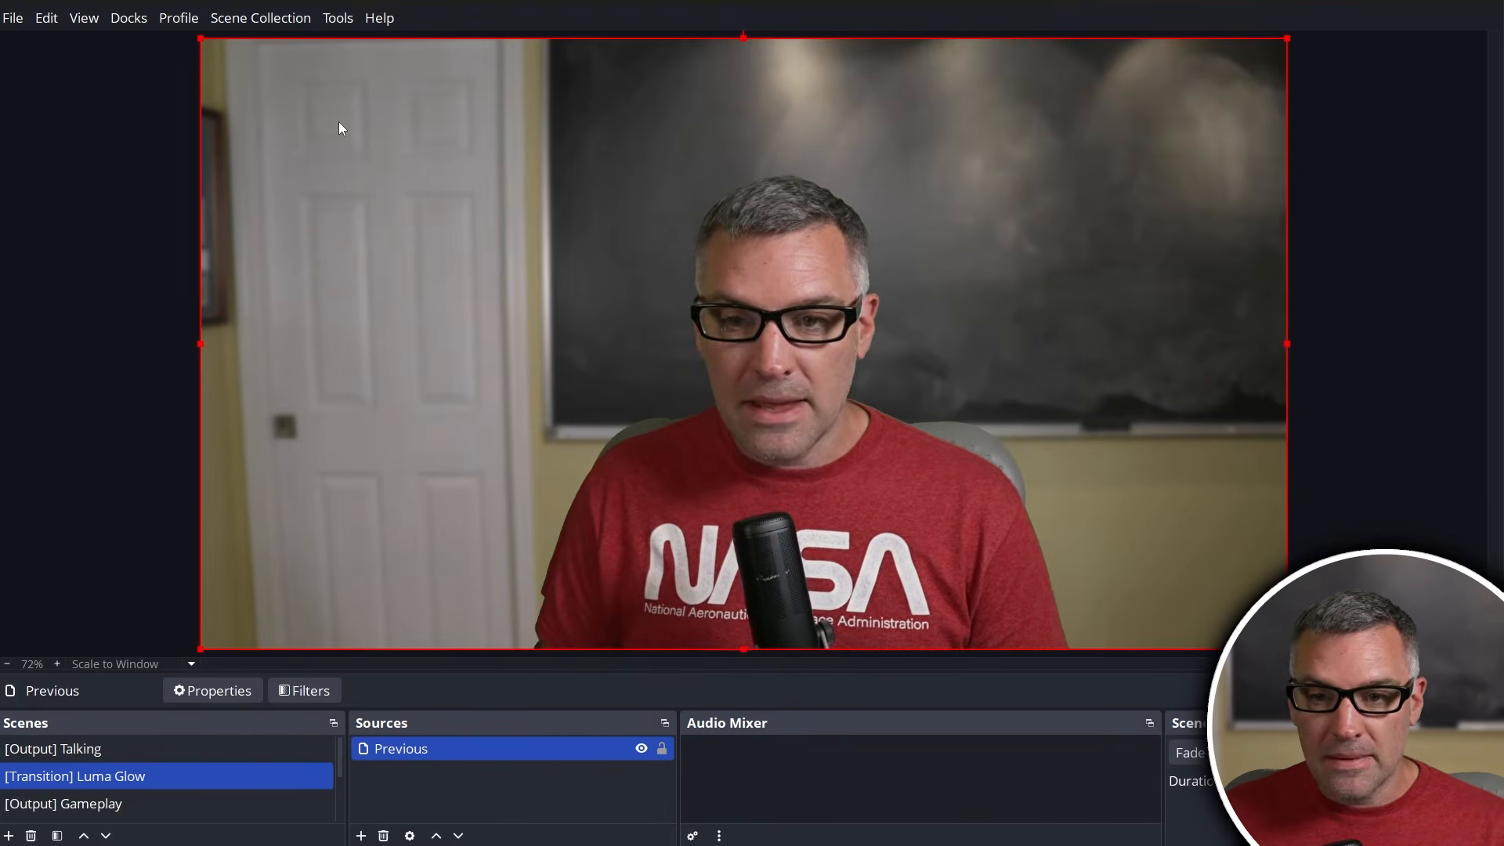
Add a second Source Clone named "Next" to the [Transition] Luma Glow scene.
right_click(339, 66)
mouse_move(408, 81)
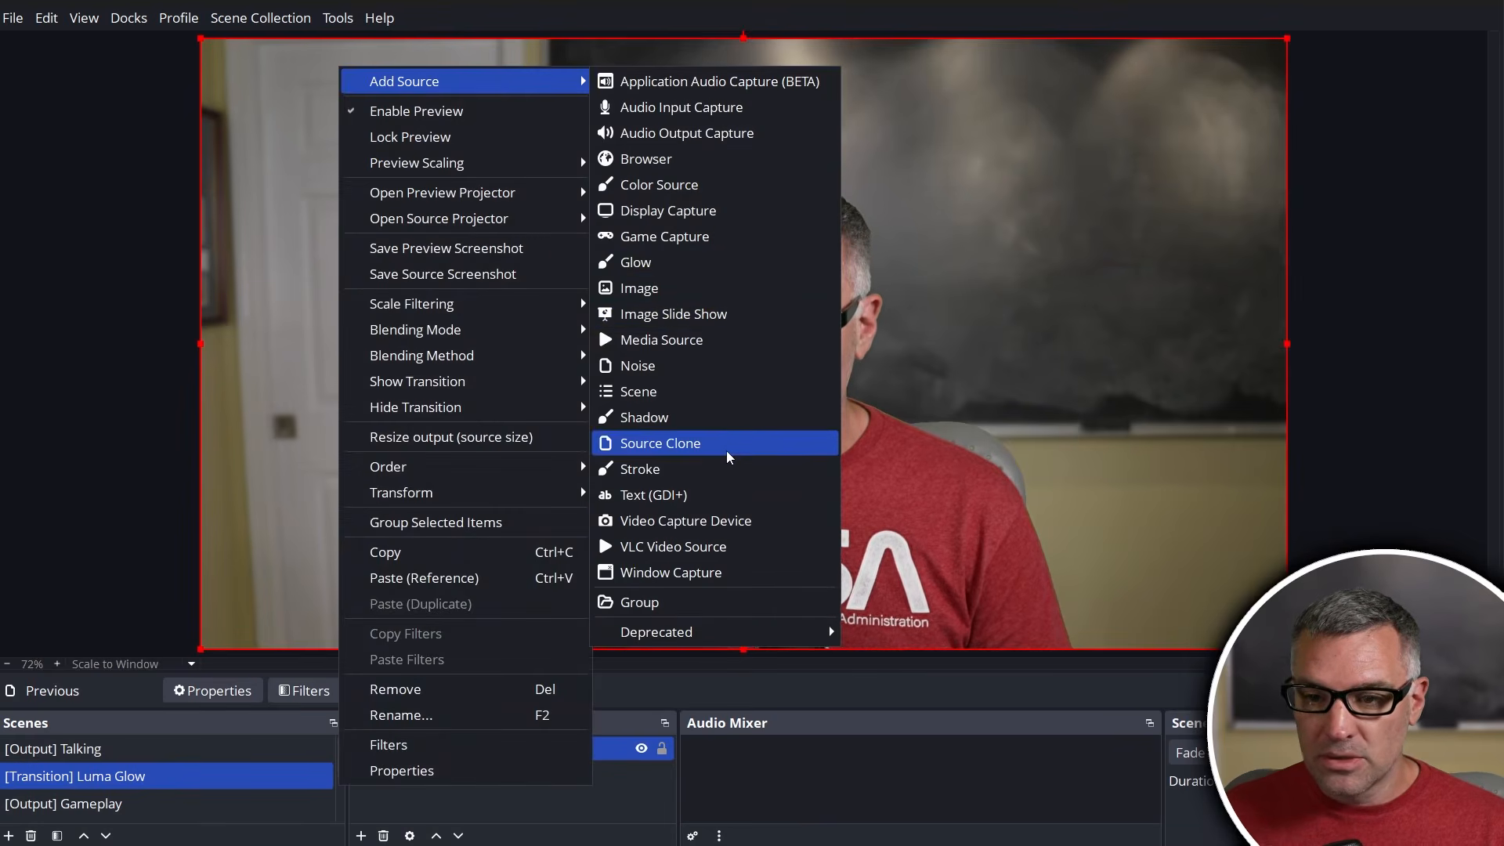
click(727, 446)
text(Next)
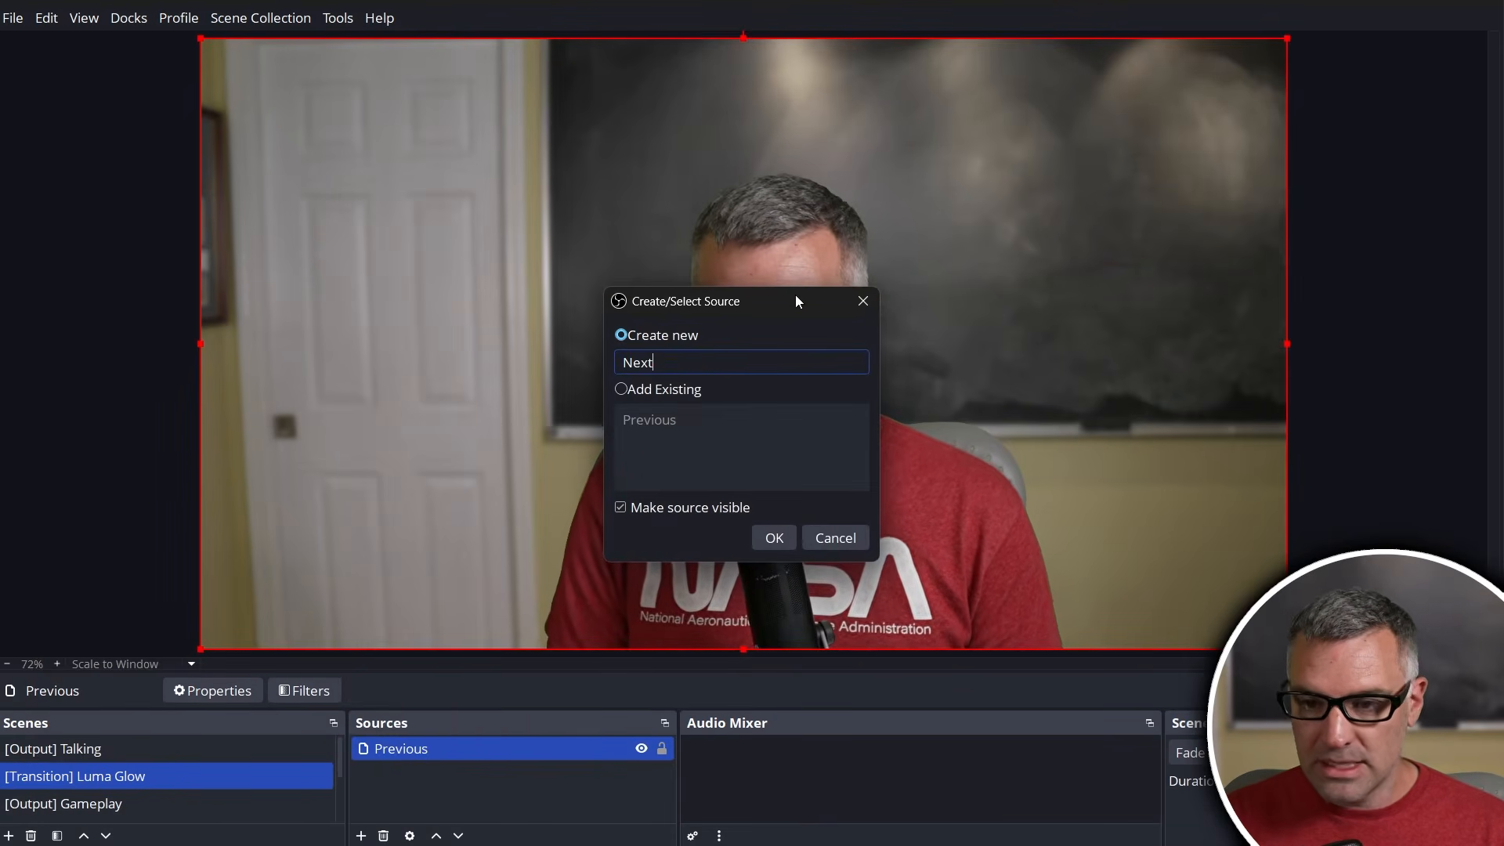
key(Return)
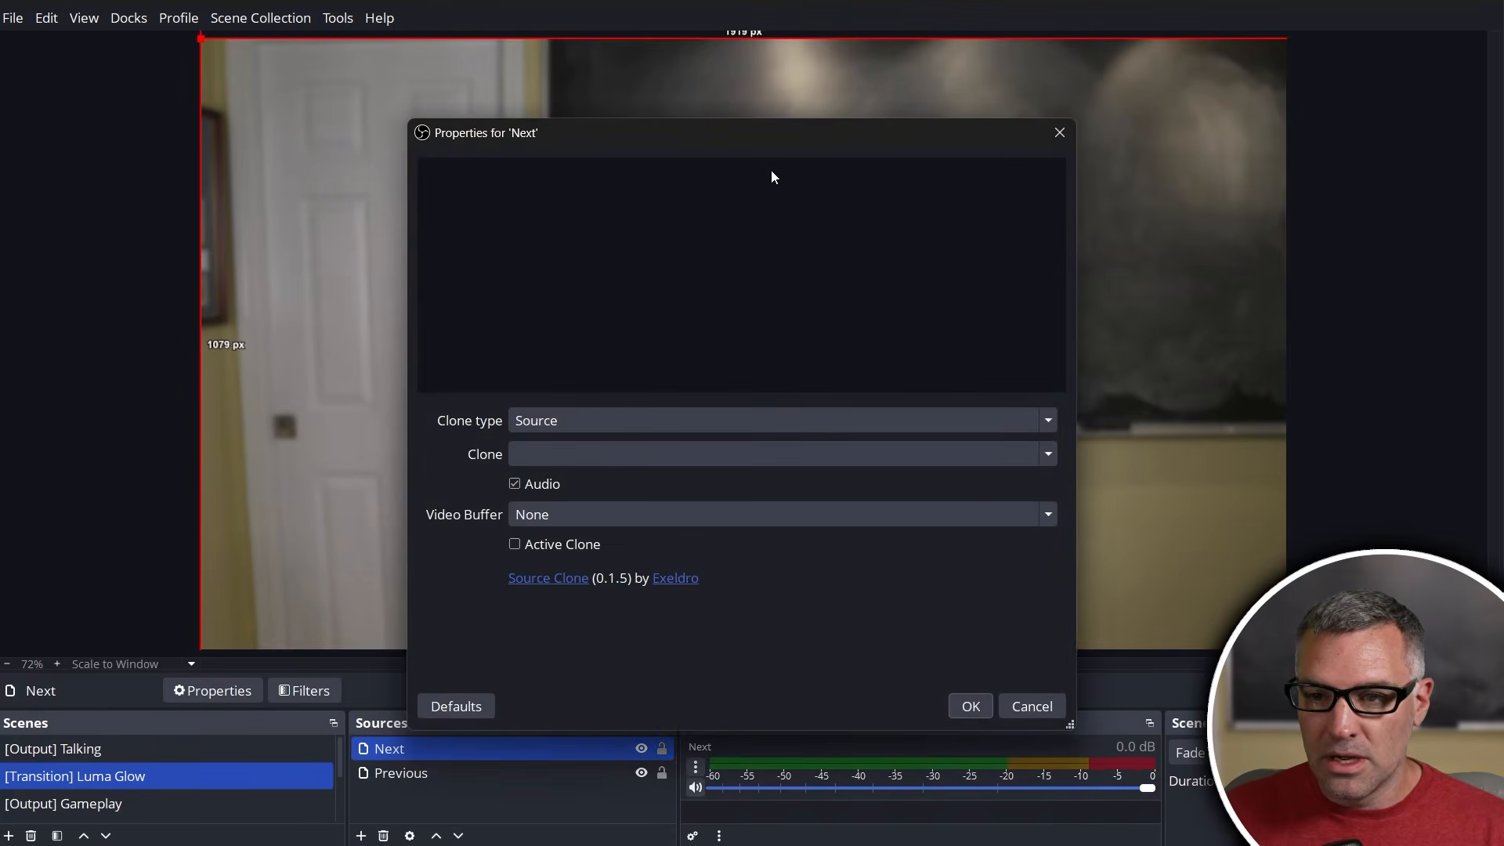
Make the Next source clone [Output] Gameplay with audio off, keeping the clone type as Source.
drag(759, 130, 737, 27)
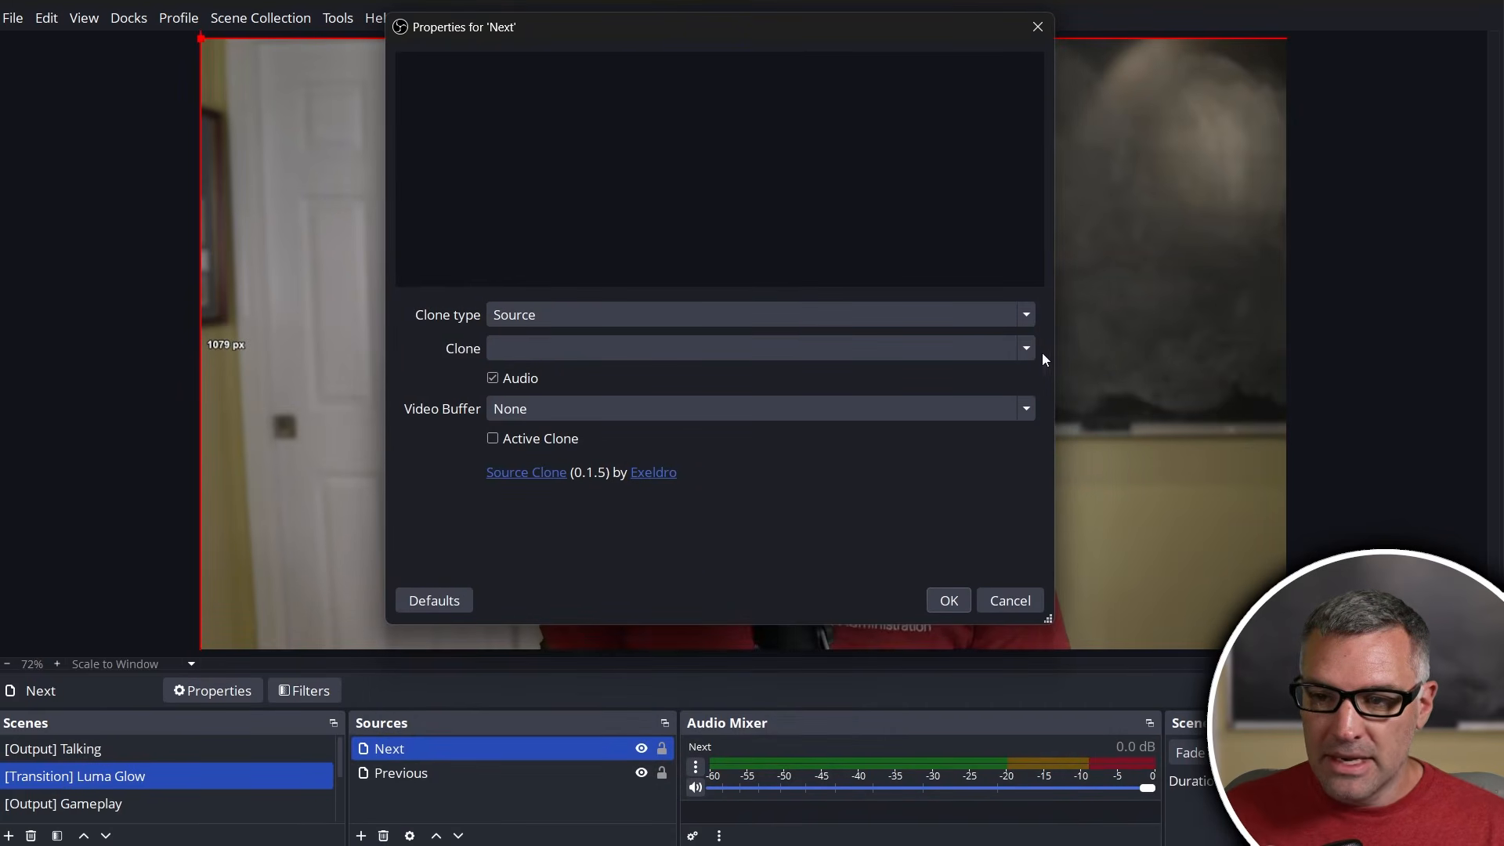
click(1028, 350)
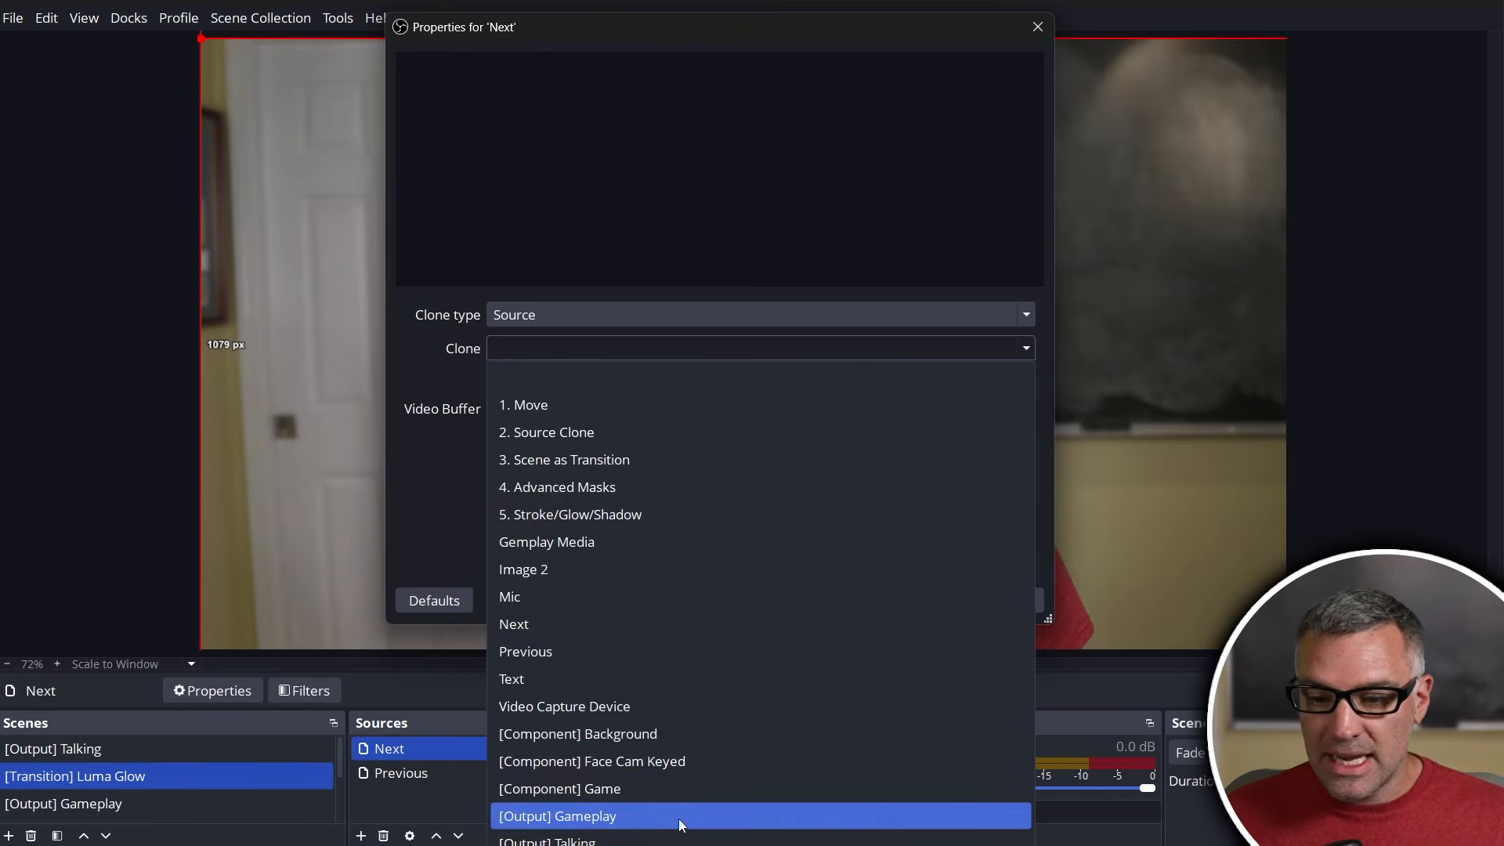
click(639, 818)
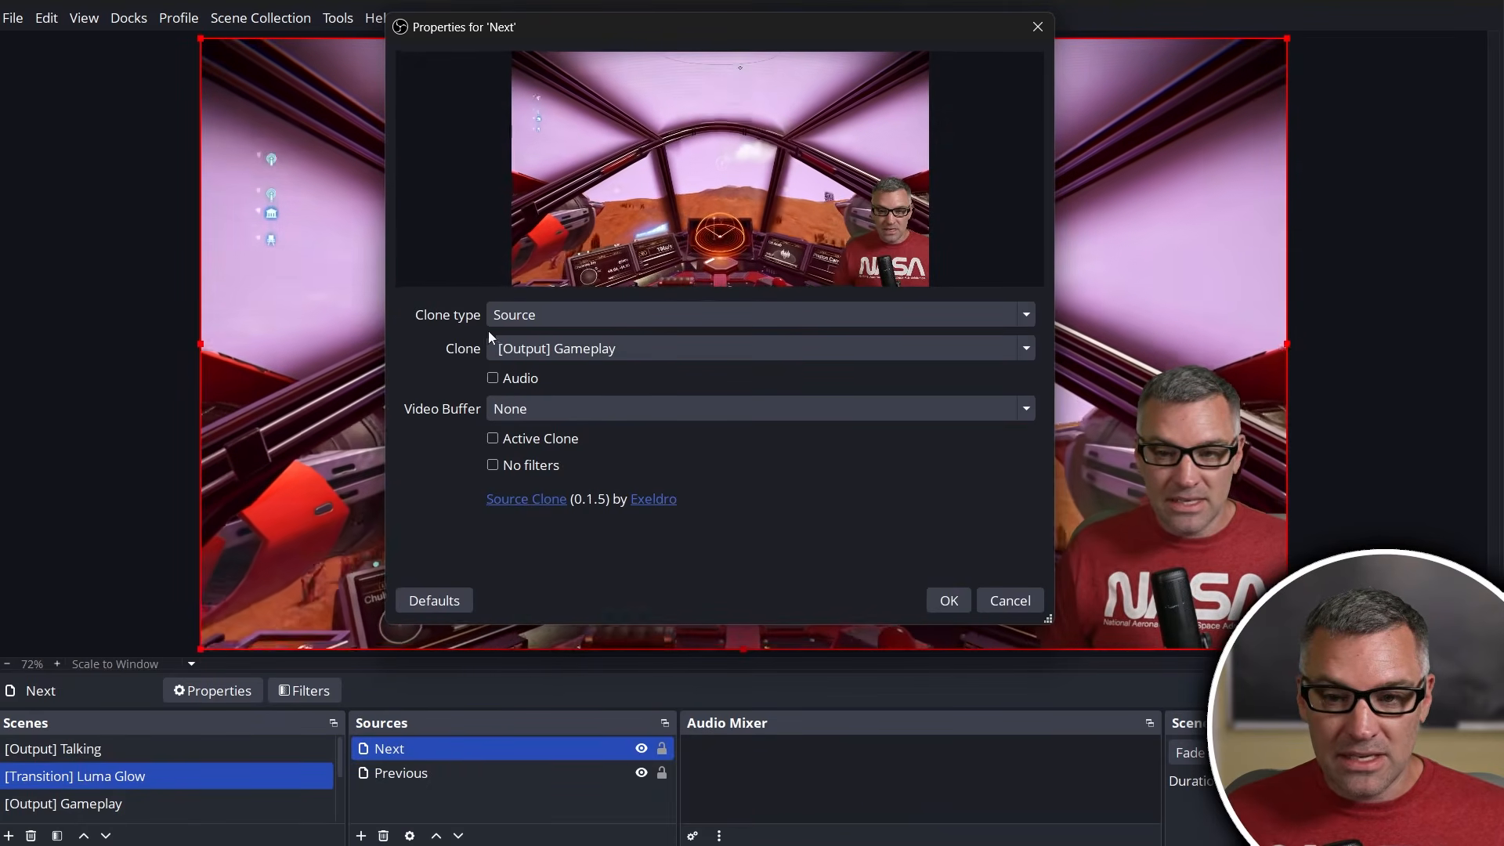
click(1023, 314)
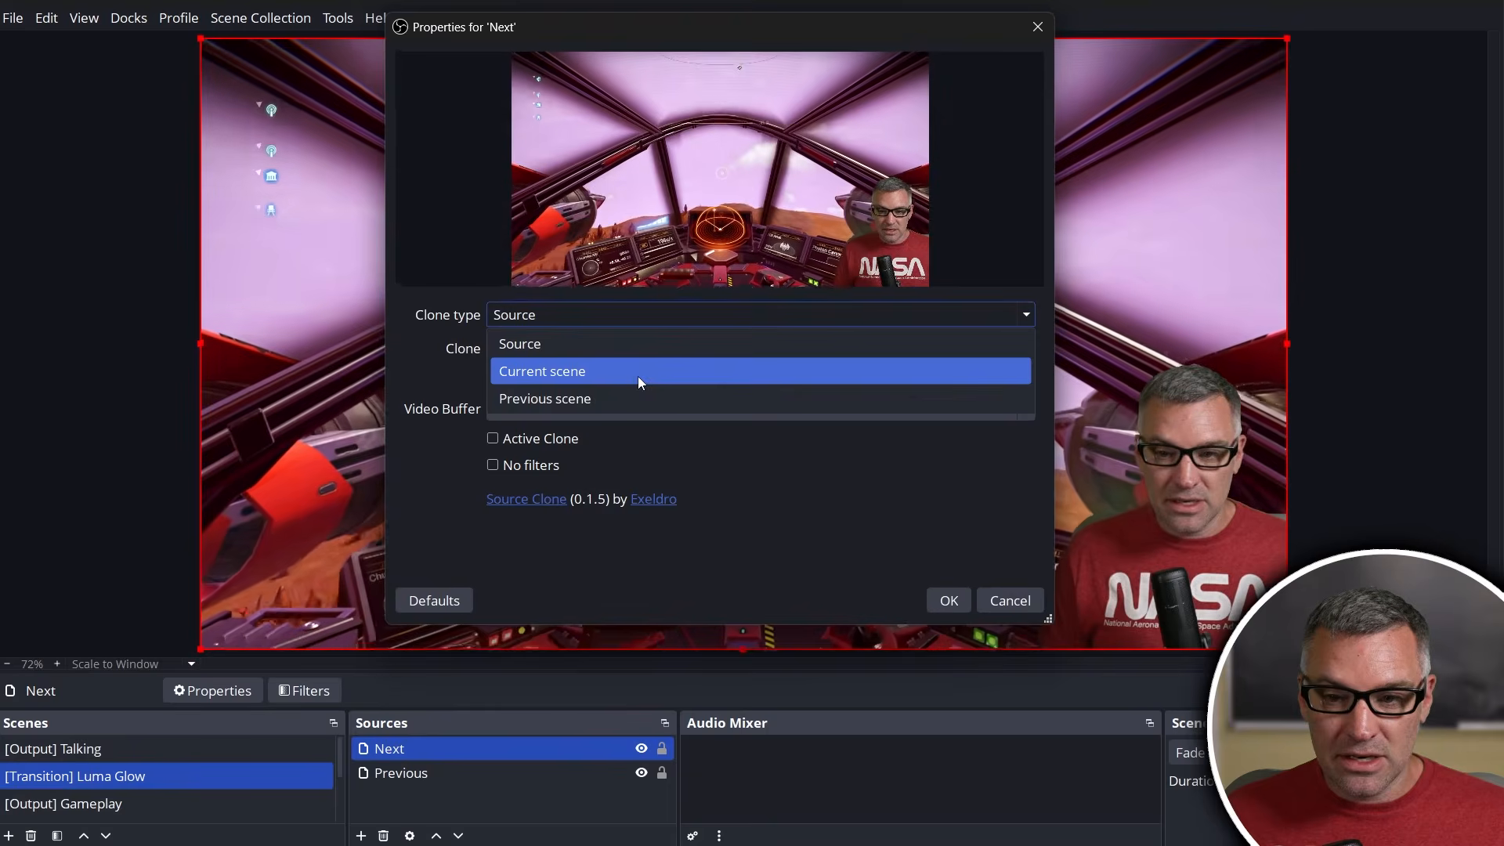
click(423, 362)
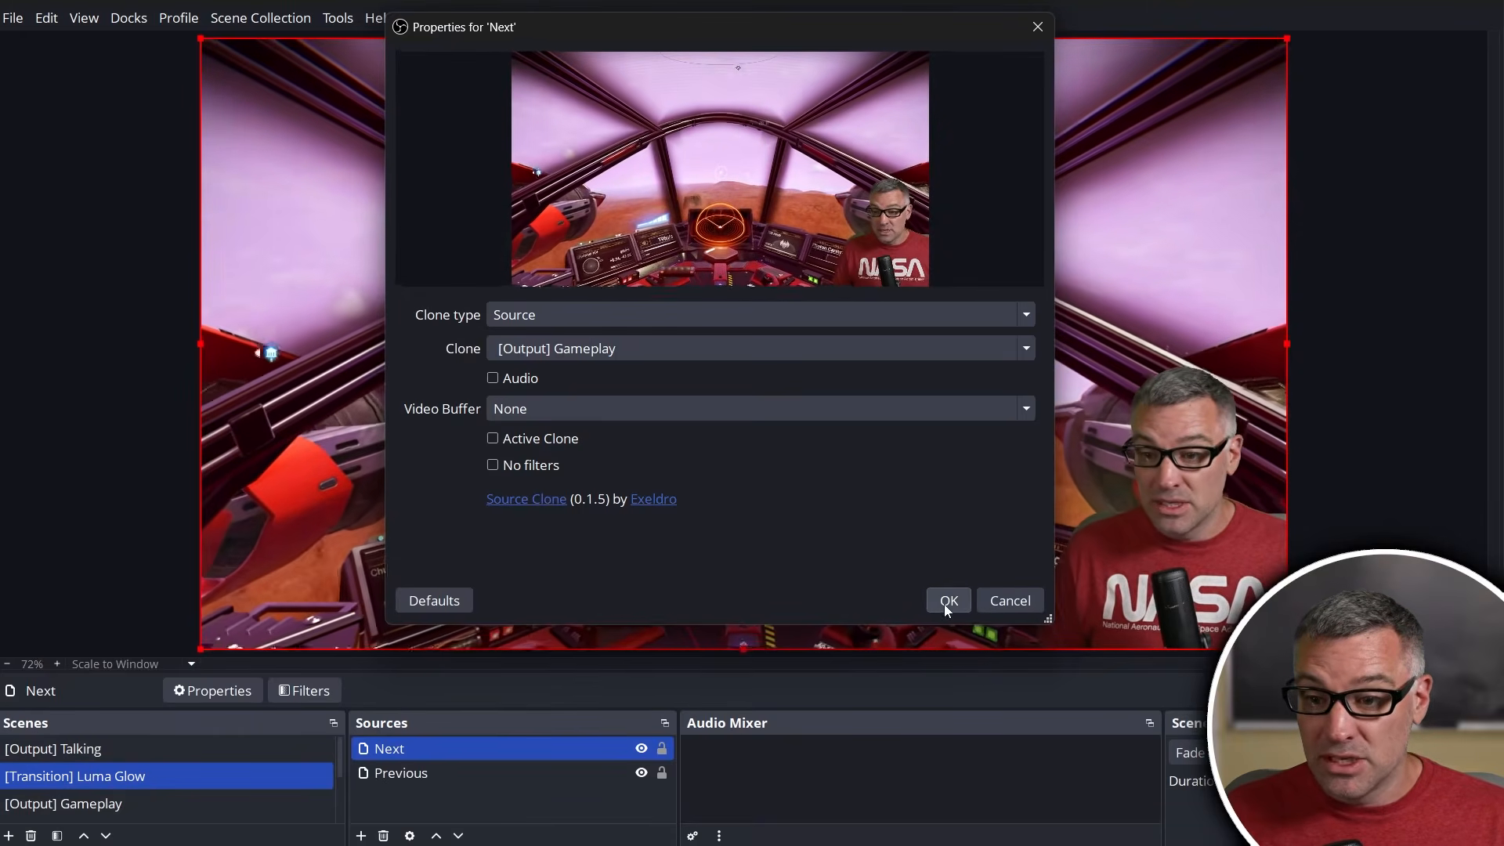
click(947, 600)
Temporarily hide the Next source to check the Previous source beneath it, and show it again.
ctrl+click(517, 773)
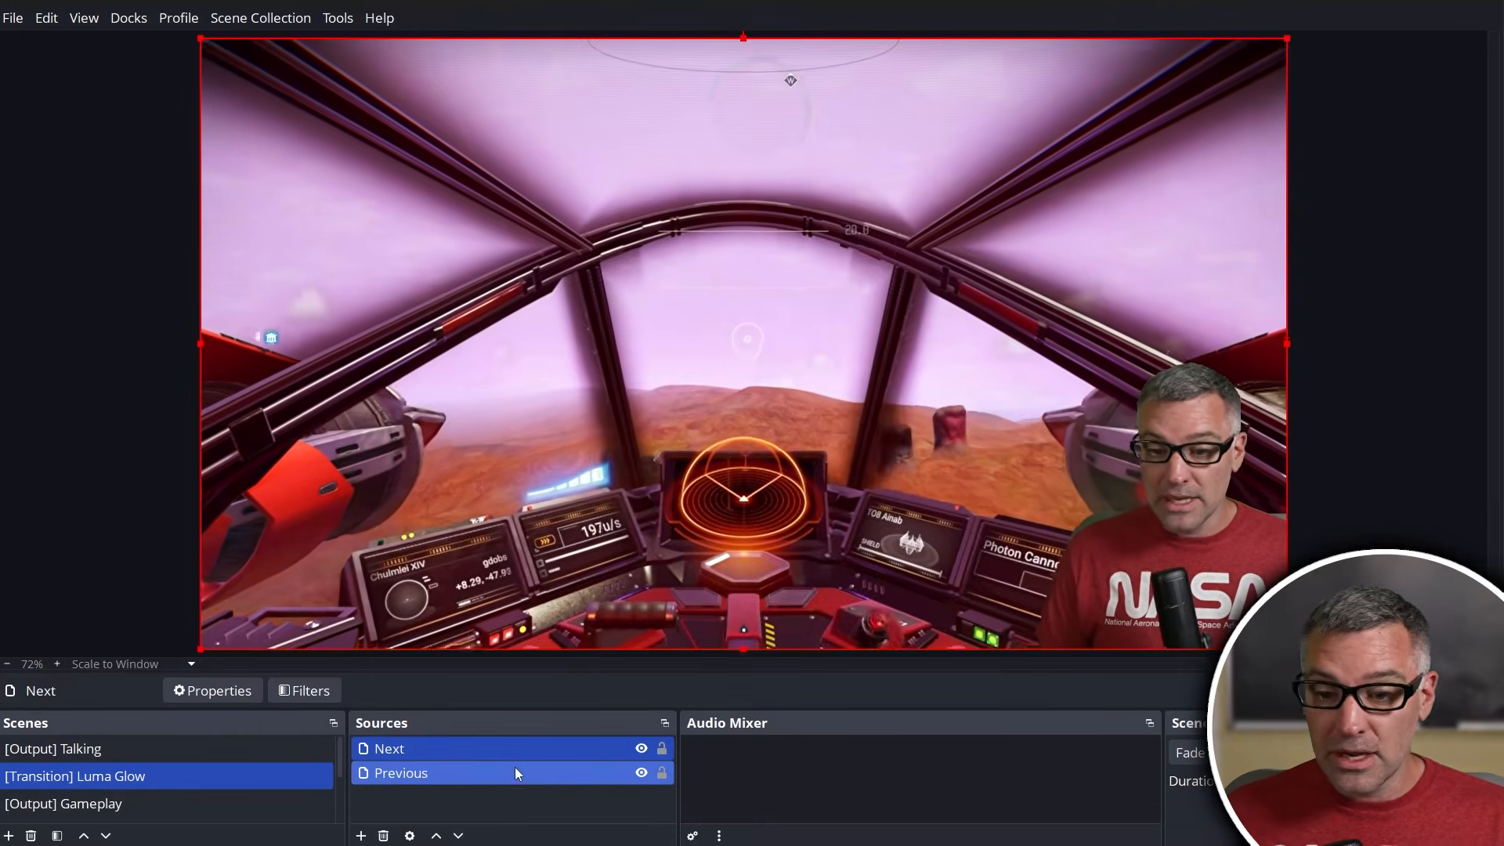
click(392, 750)
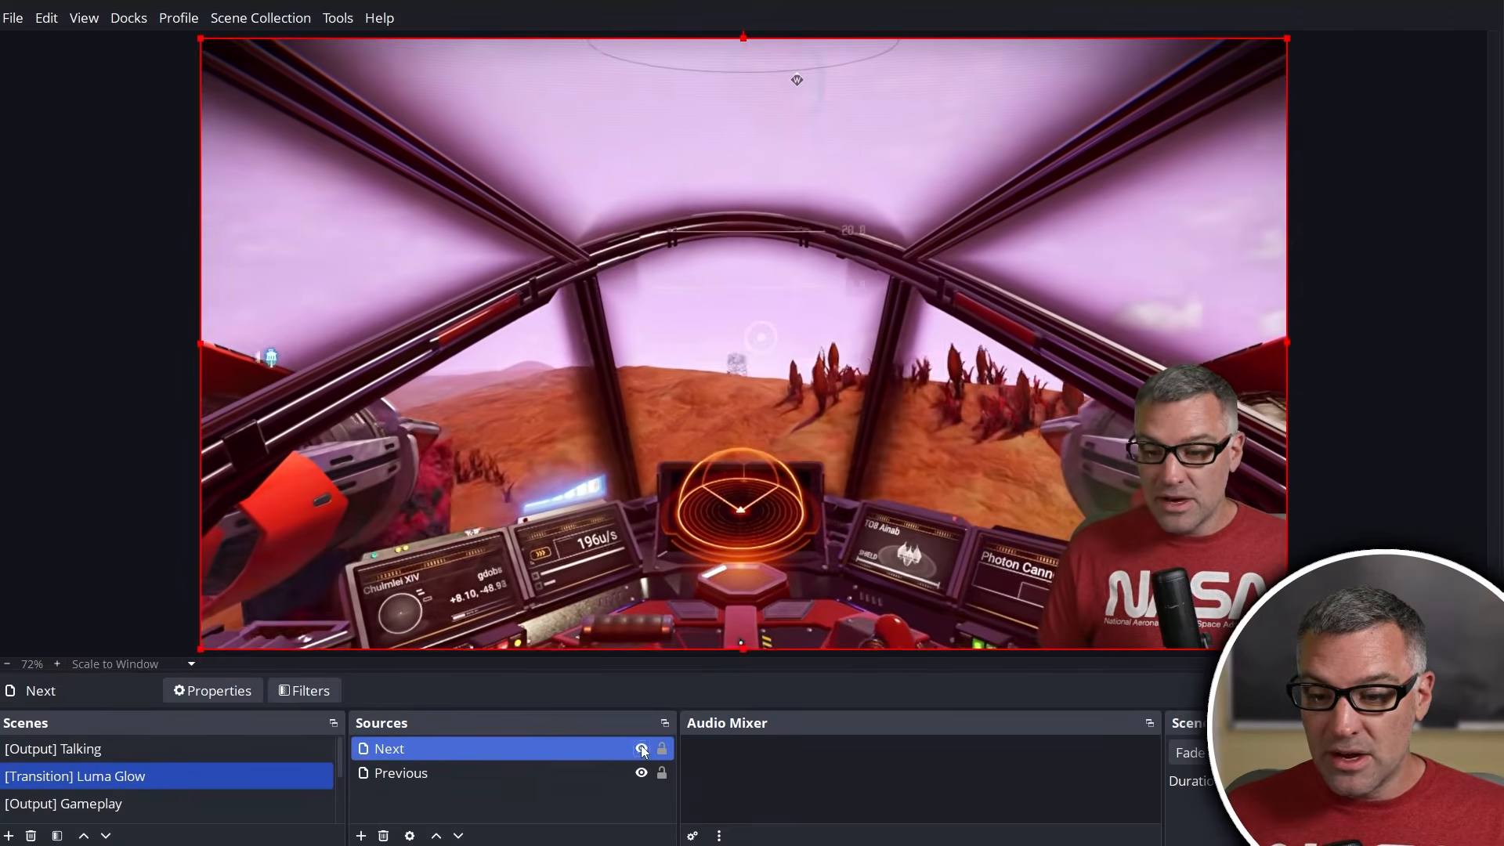
click(642, 750)
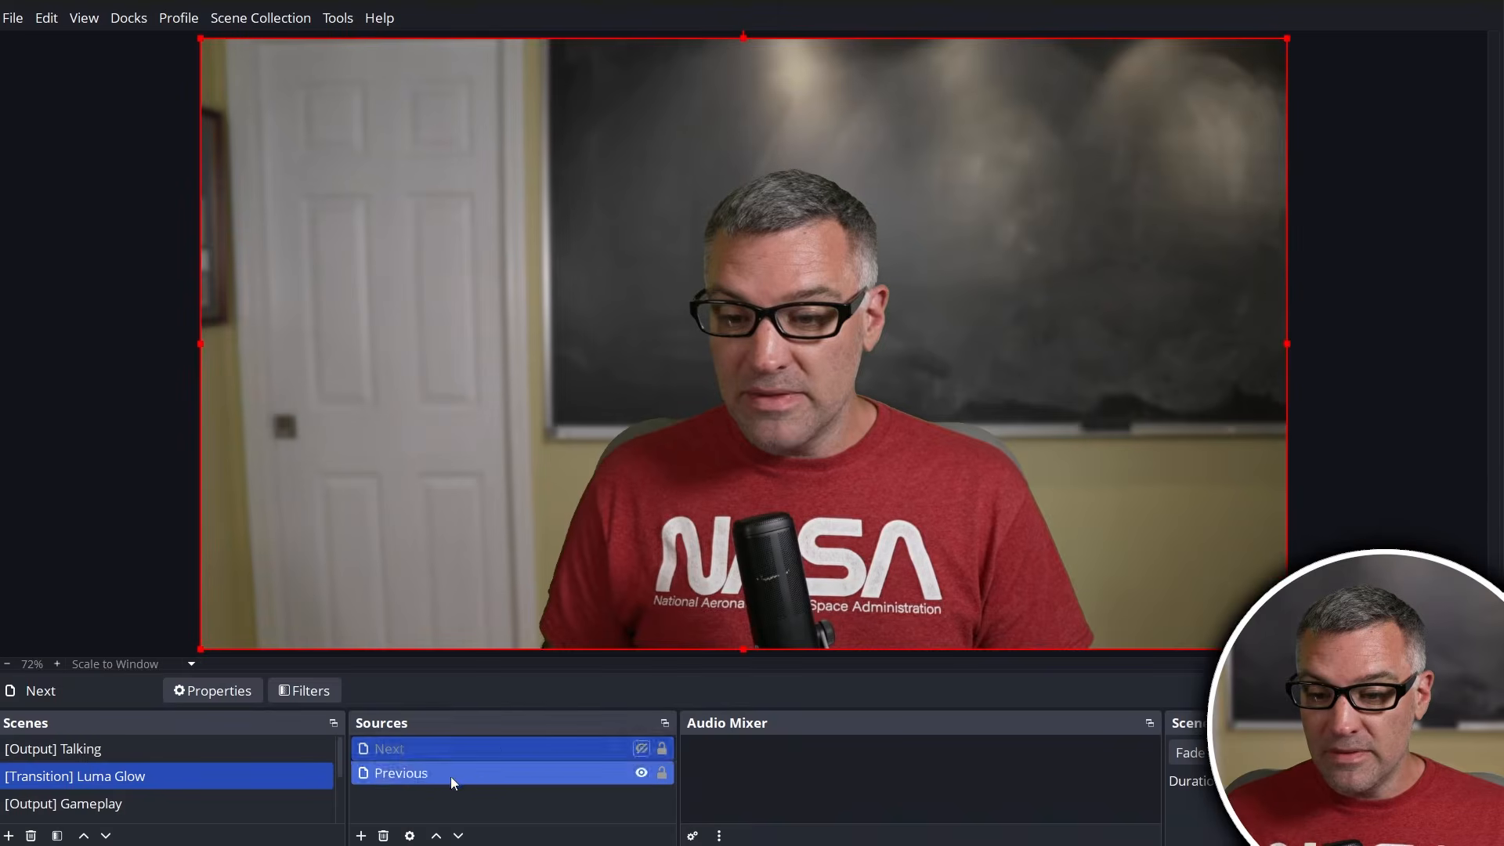
click(642, 748)
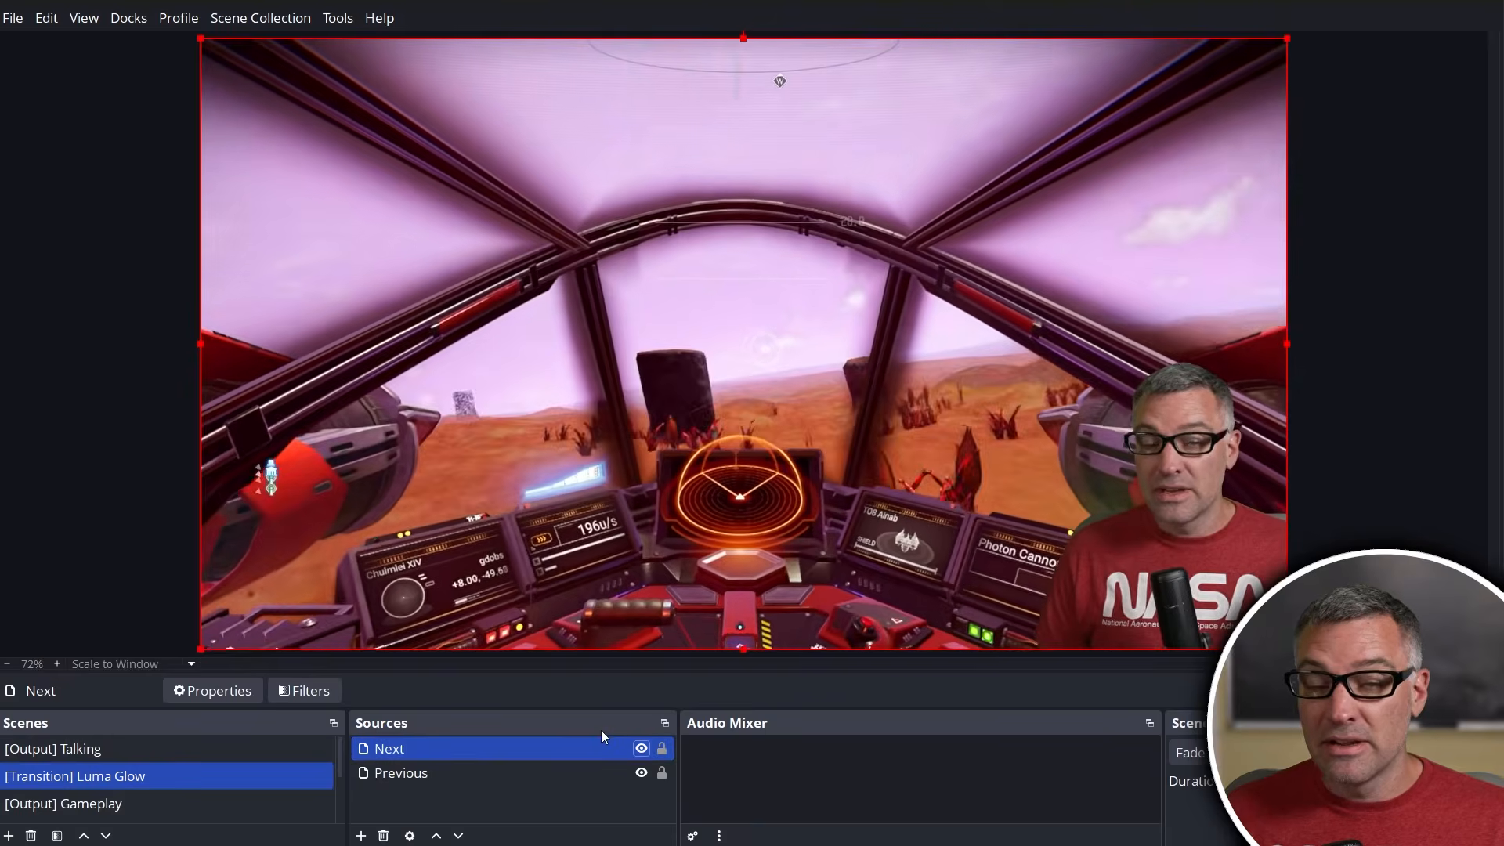
click(407, 793)
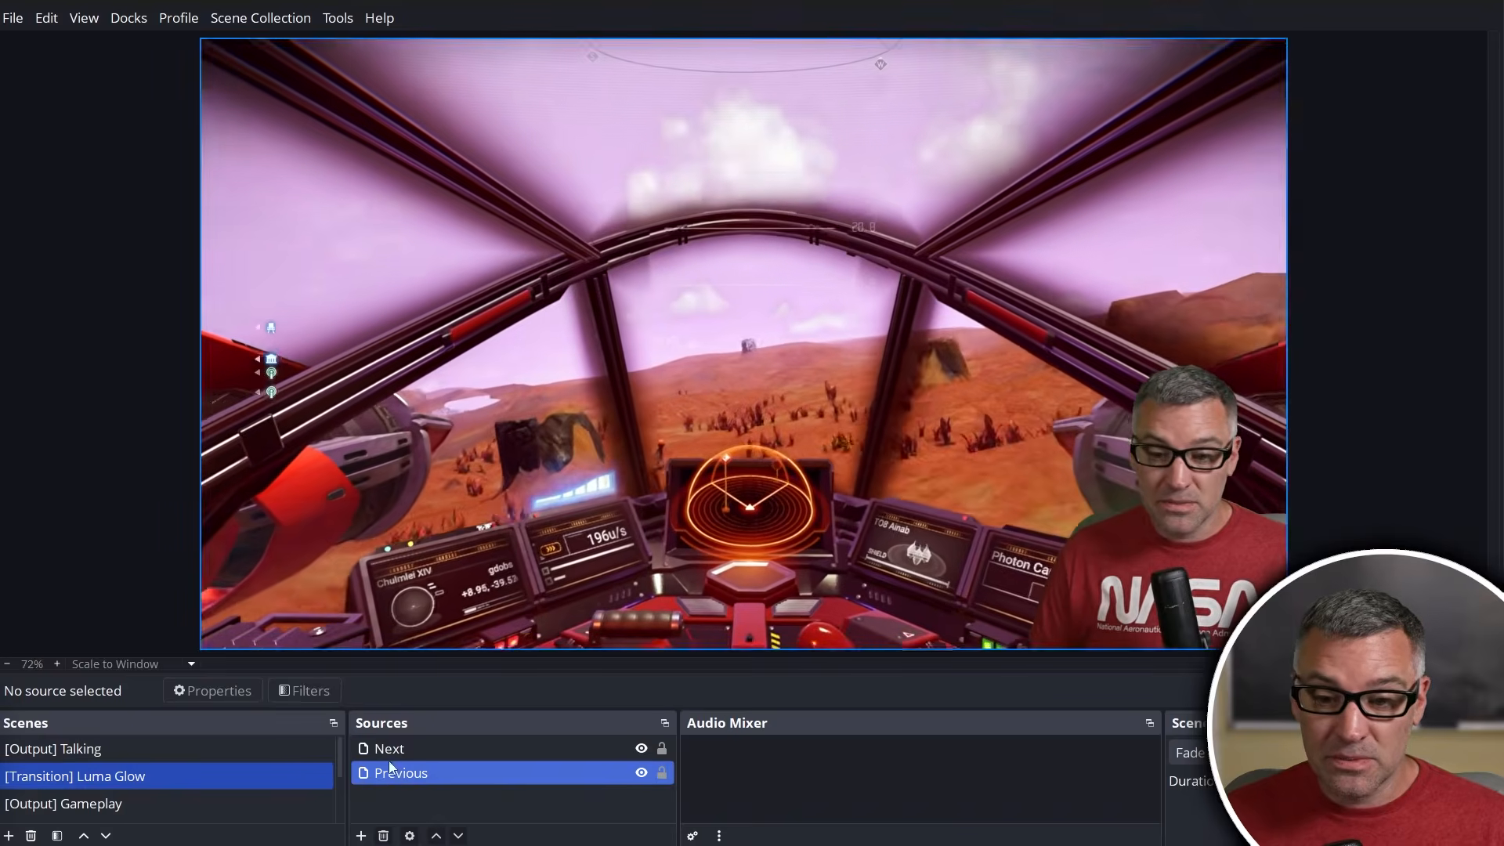
Add an Advanced Mask effect filter named "Luma Mask" to the Next source.
click(391, 751)
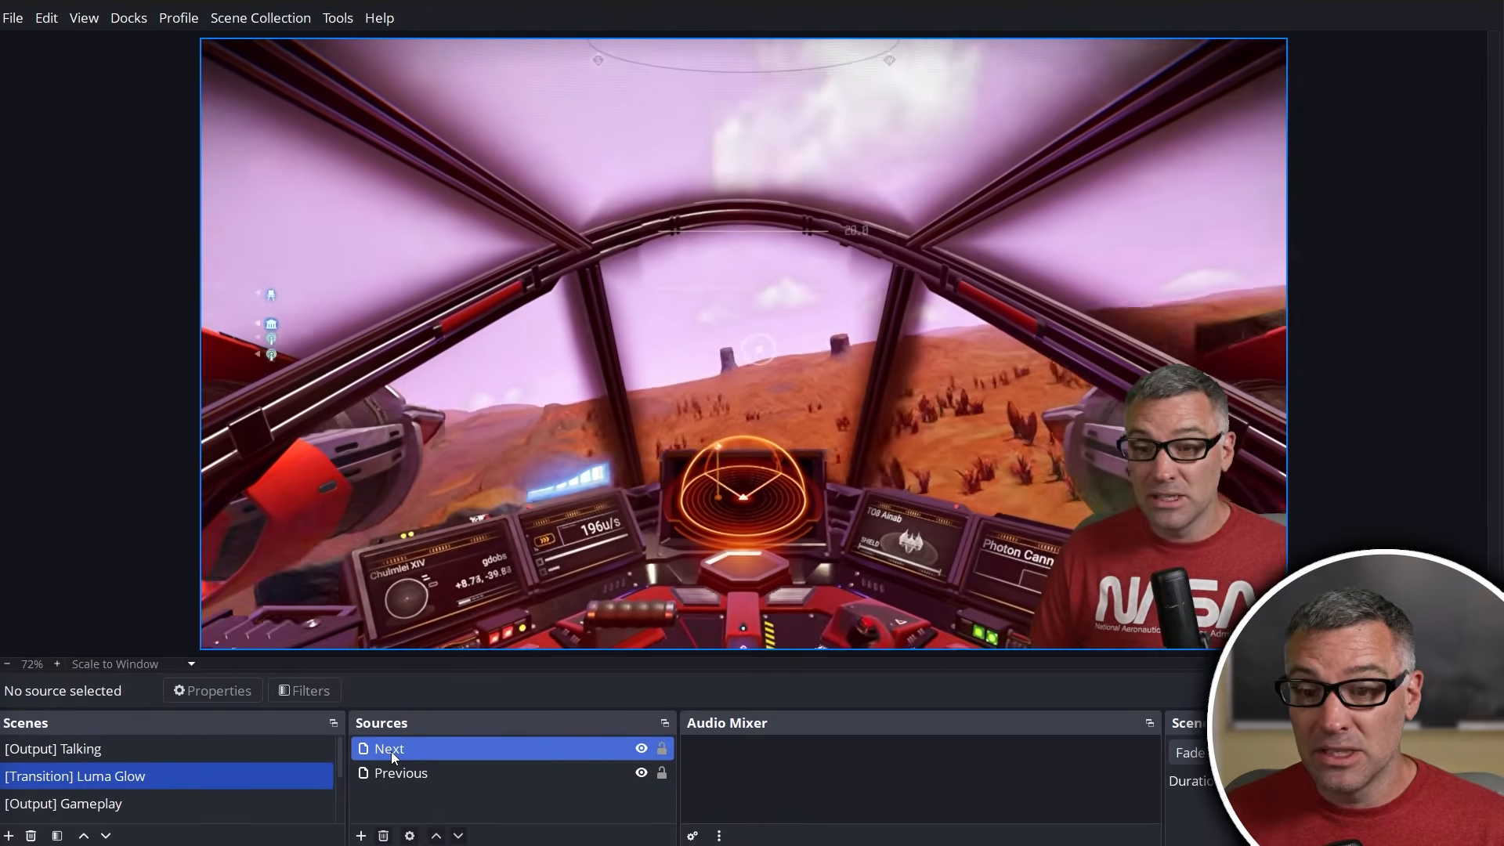
click(392, 751)
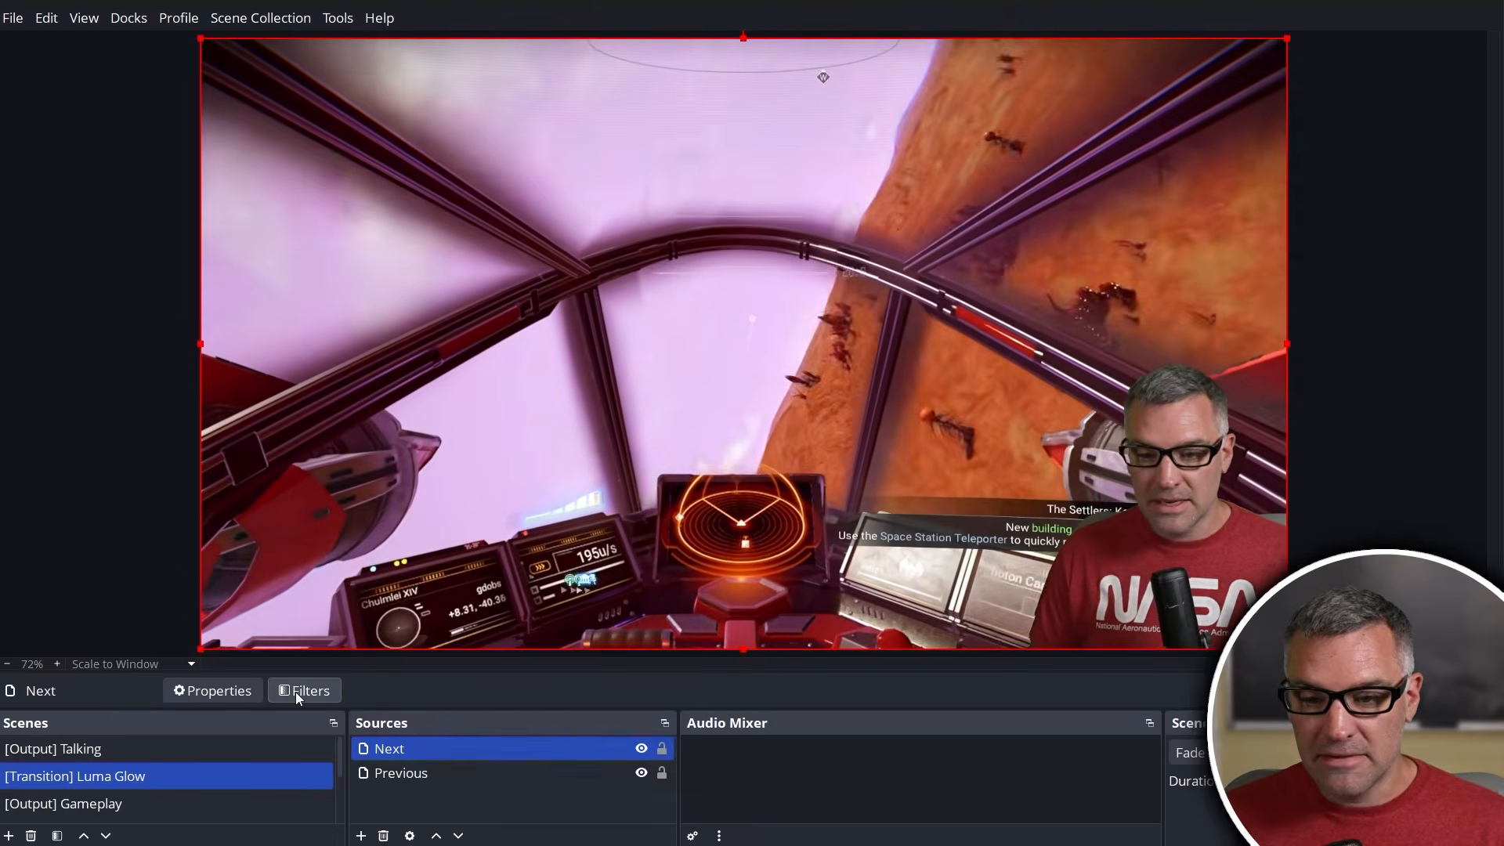
click(294, 692)
drag(635, 138, 614, 38)
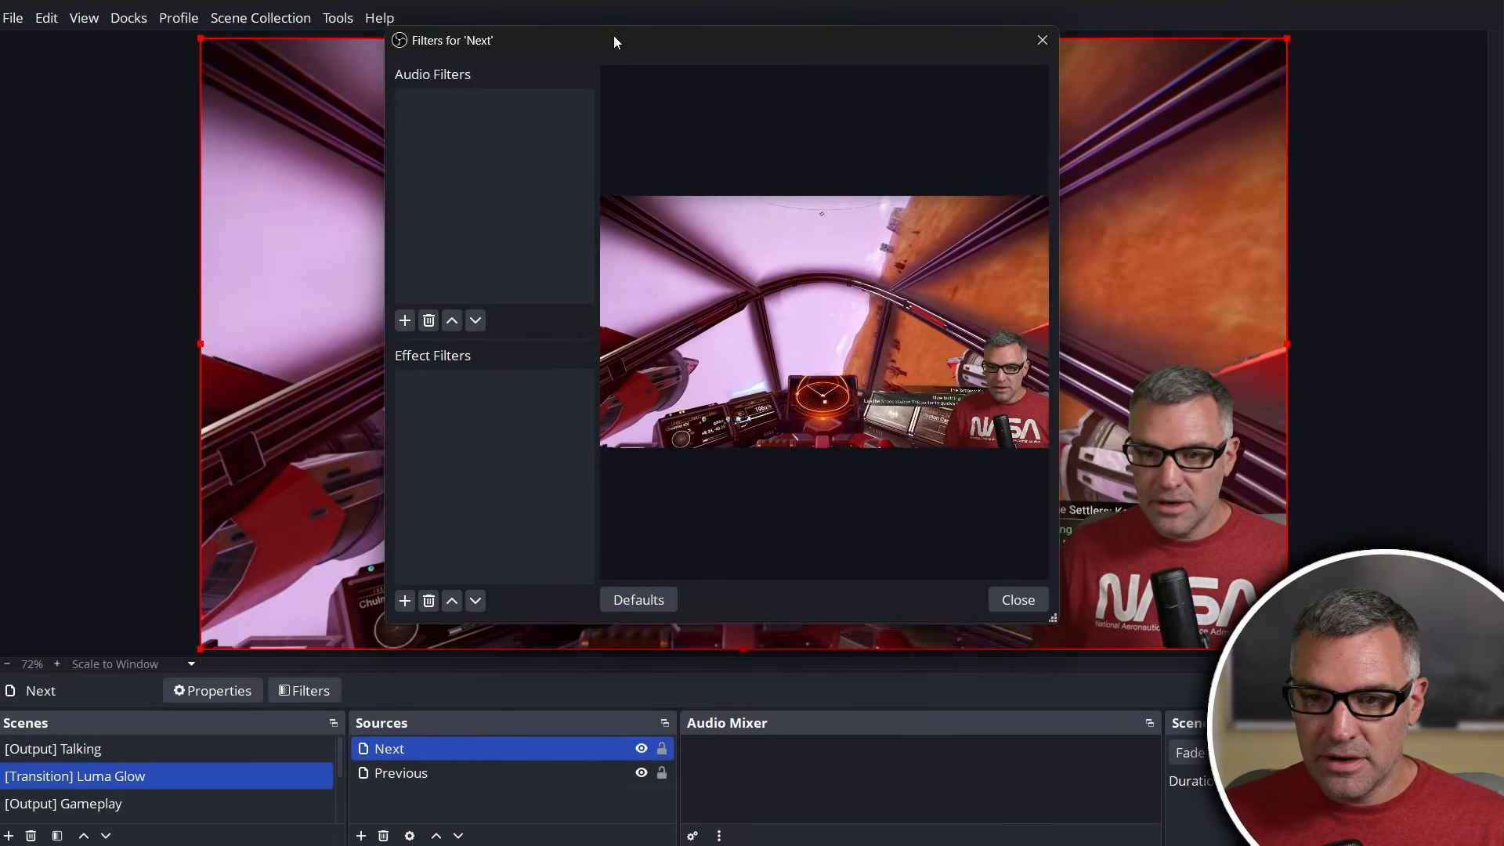
click(403, 600)
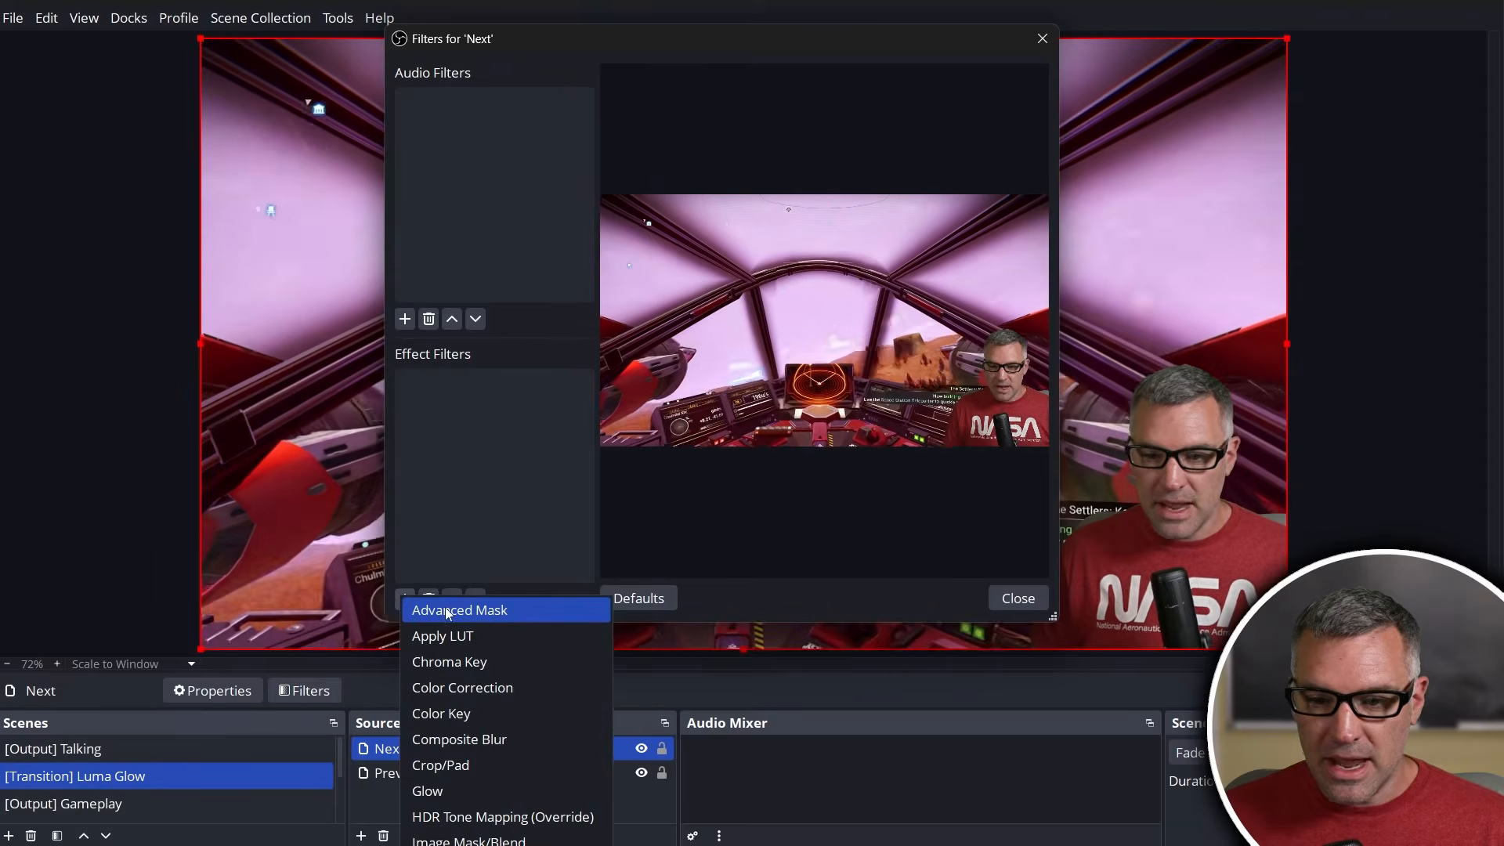
click(445, 609)
text(Luma Mask)
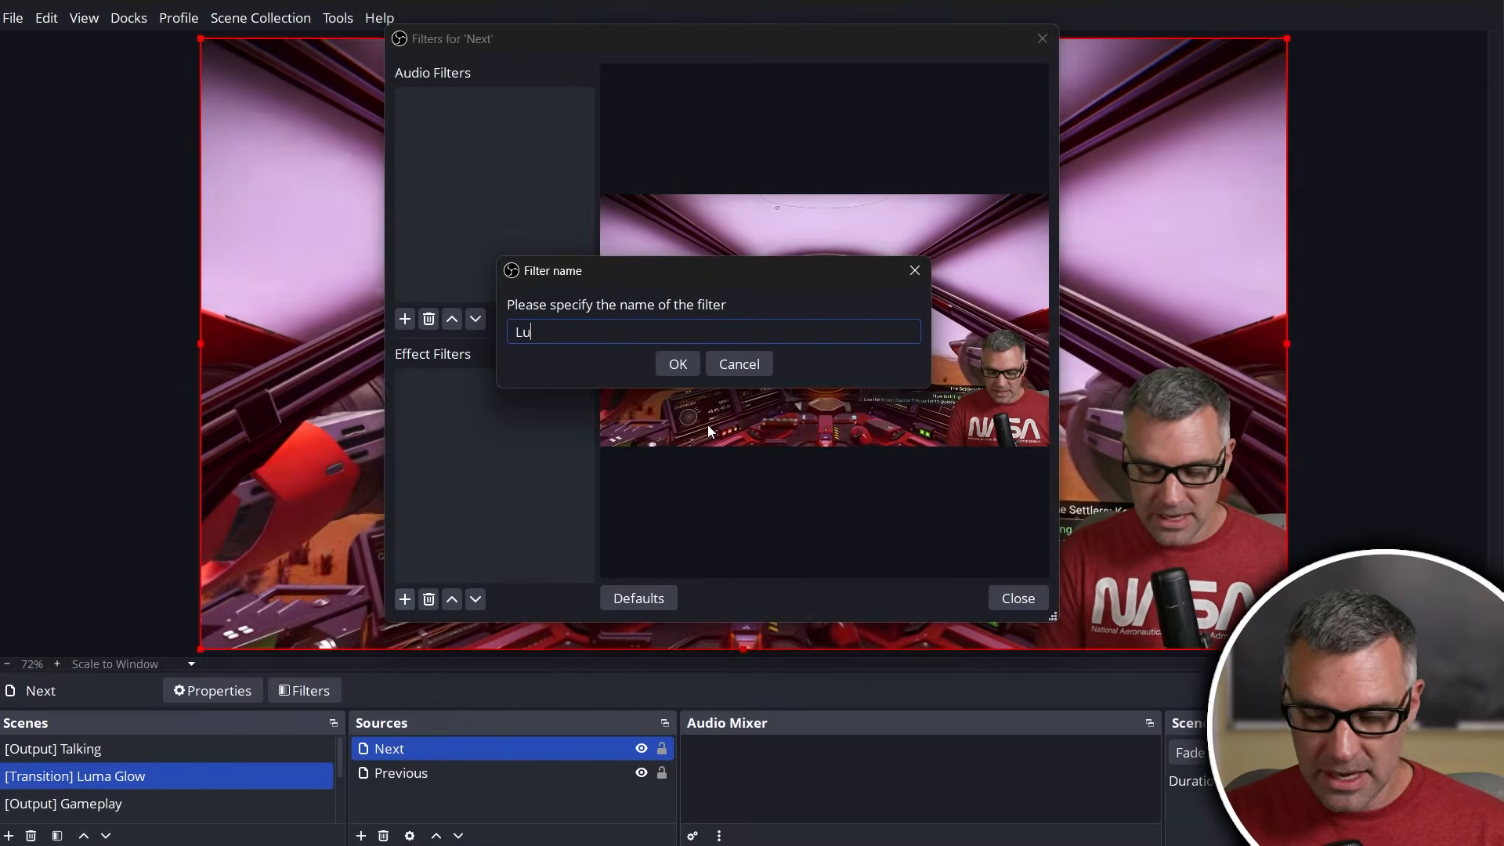
key(Return)
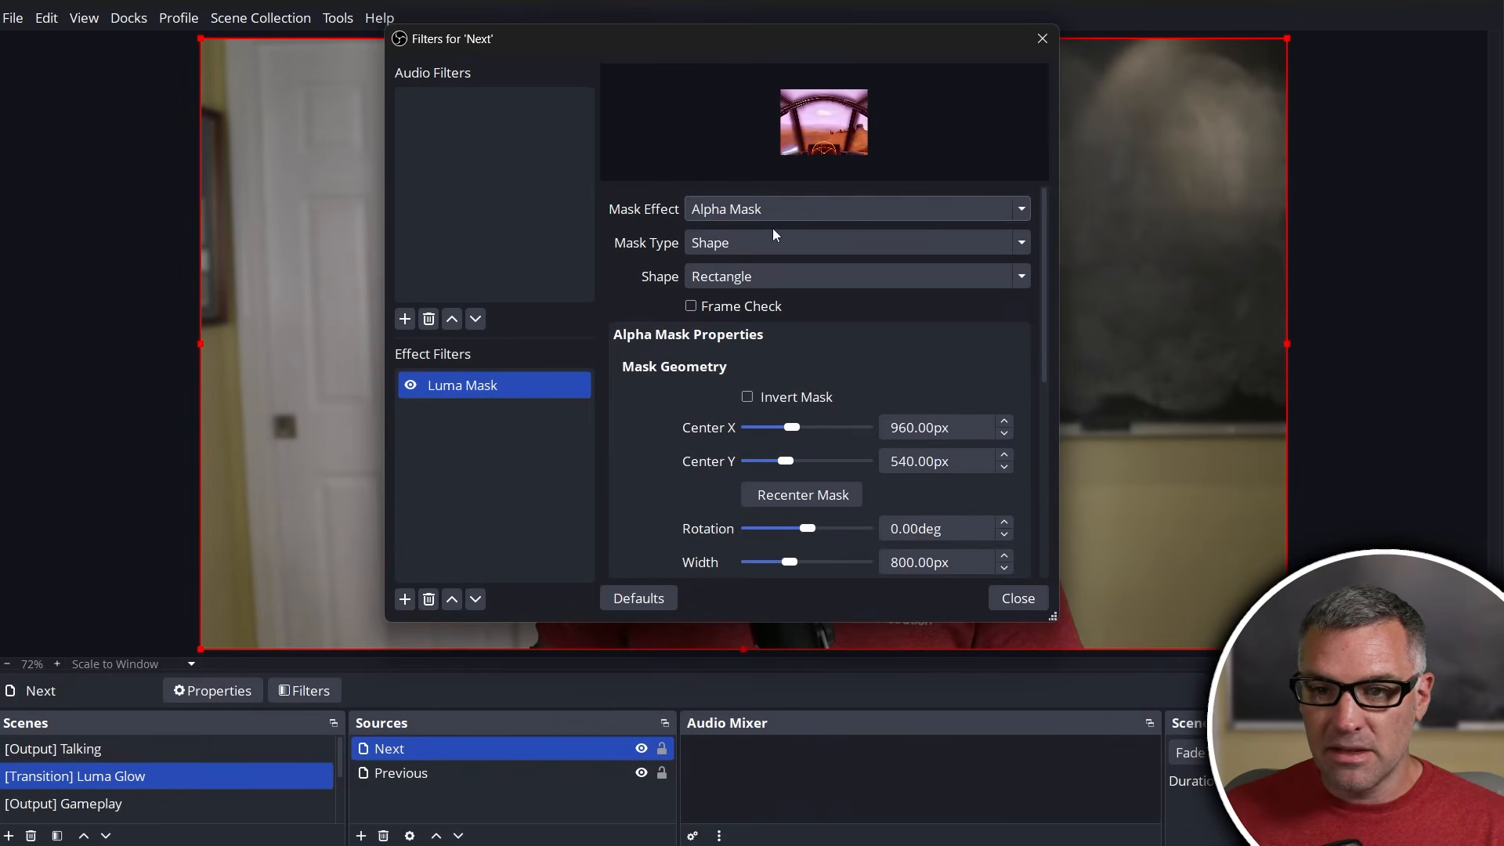
Set the Luma Mask filter's mask type to Source and choose Next as its mask source.
click(999, 247)
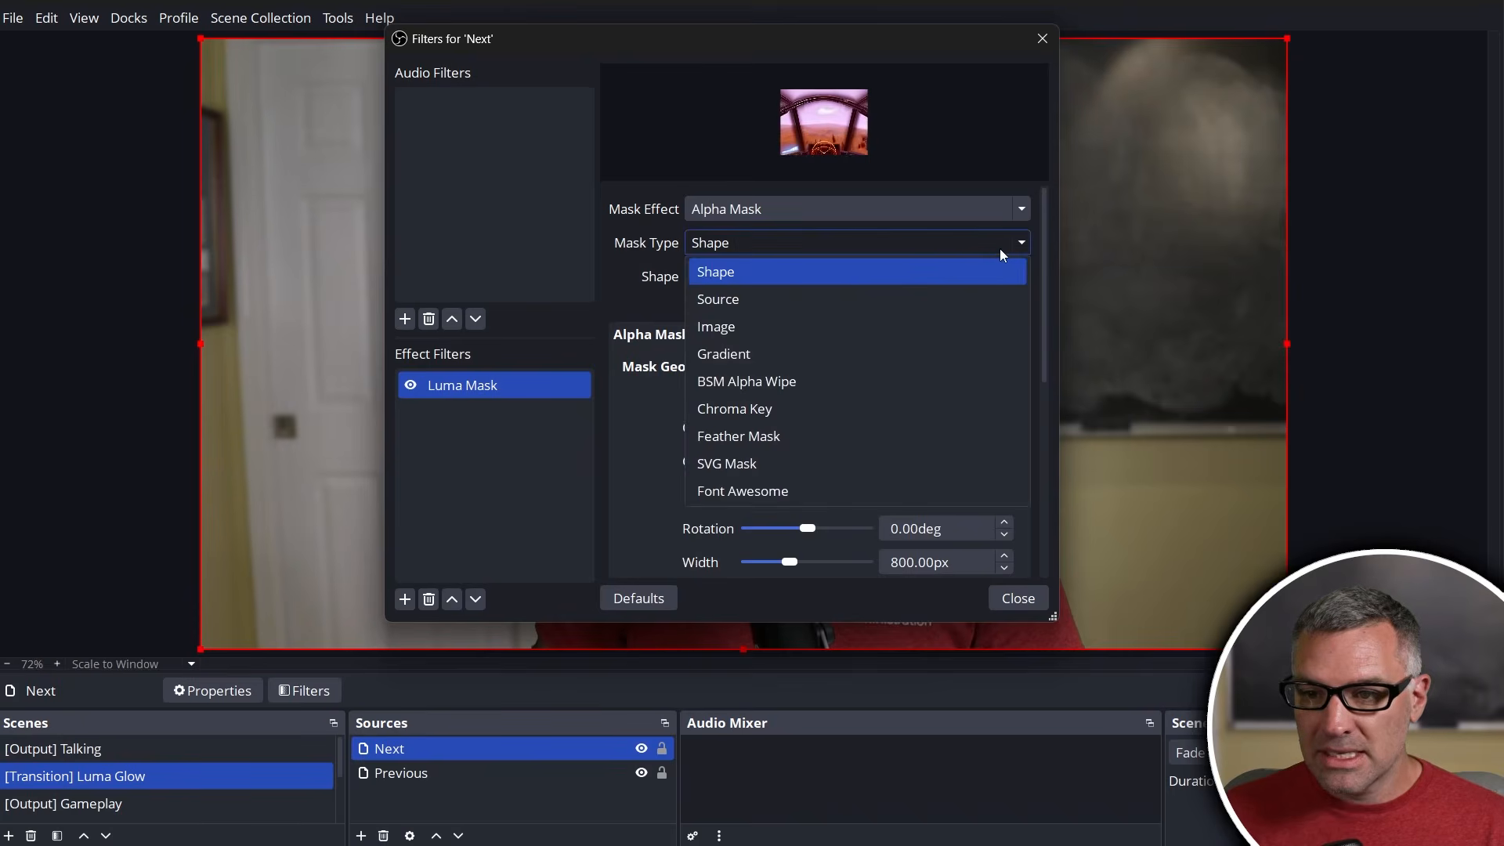
click(944, 295)
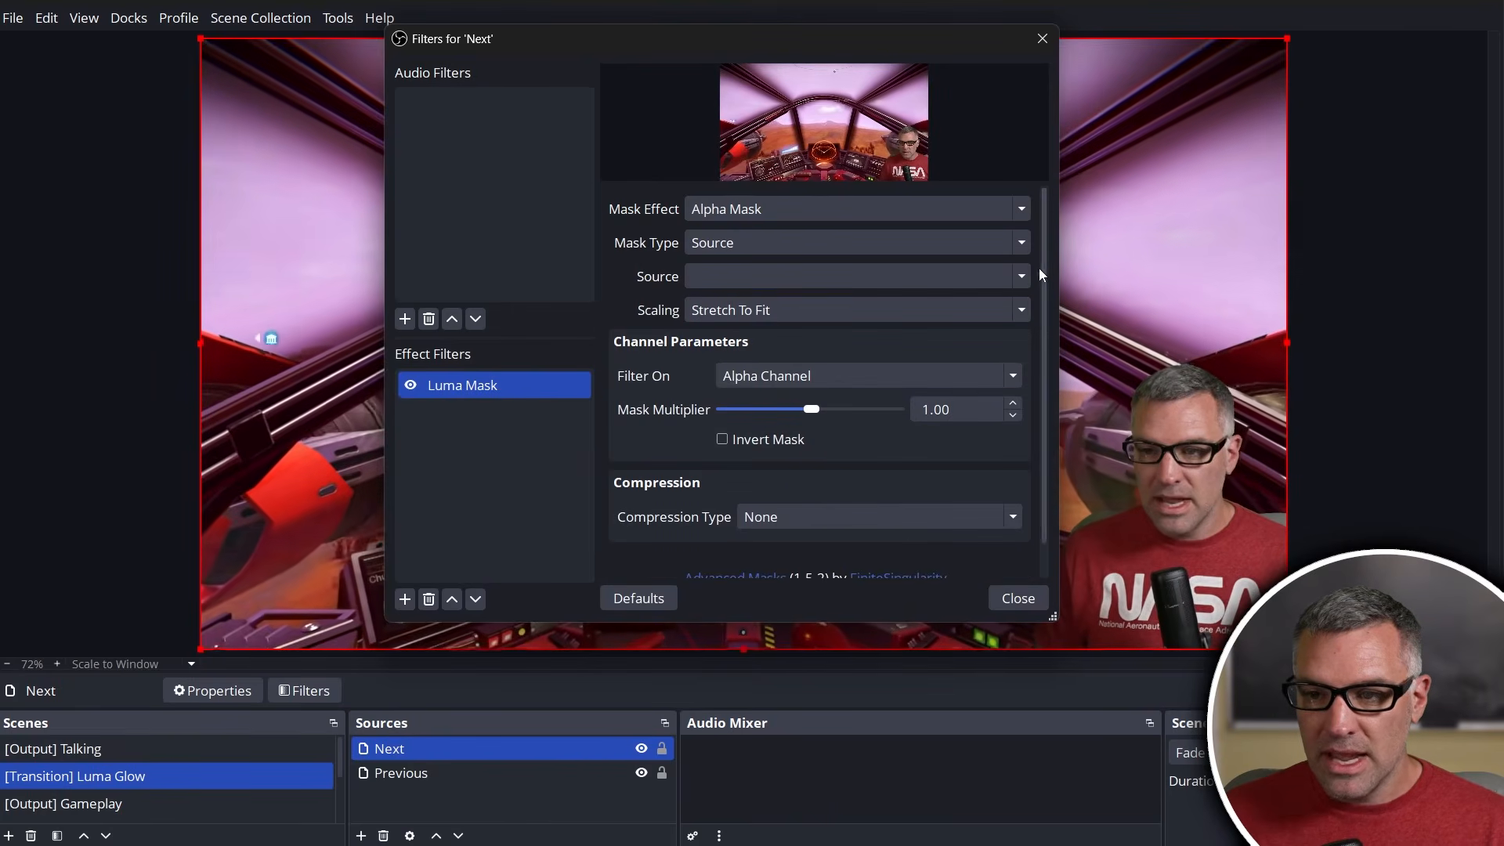
click(1021, 277)
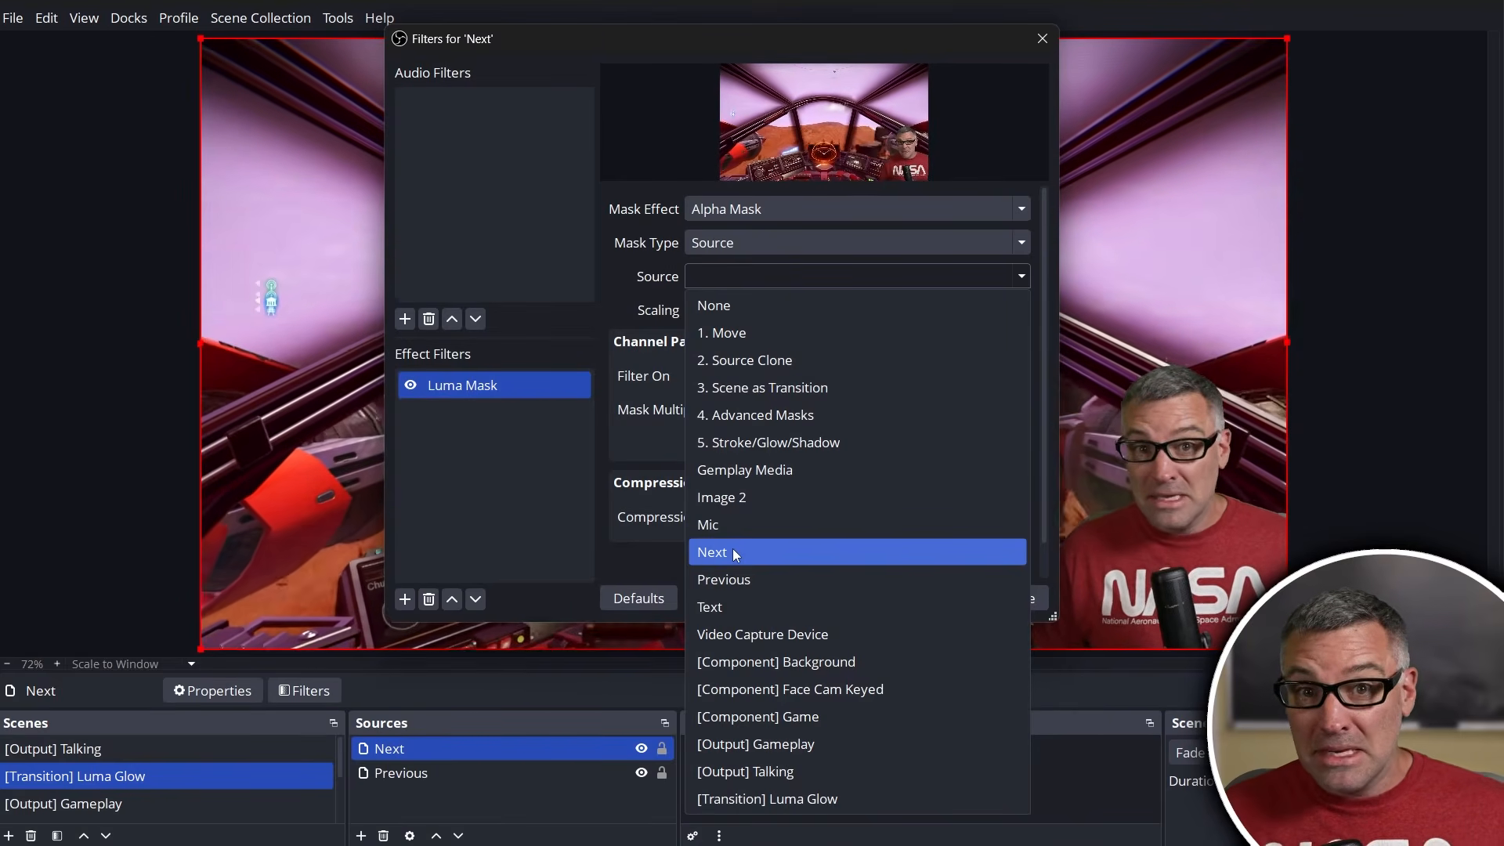
click(735, 553)
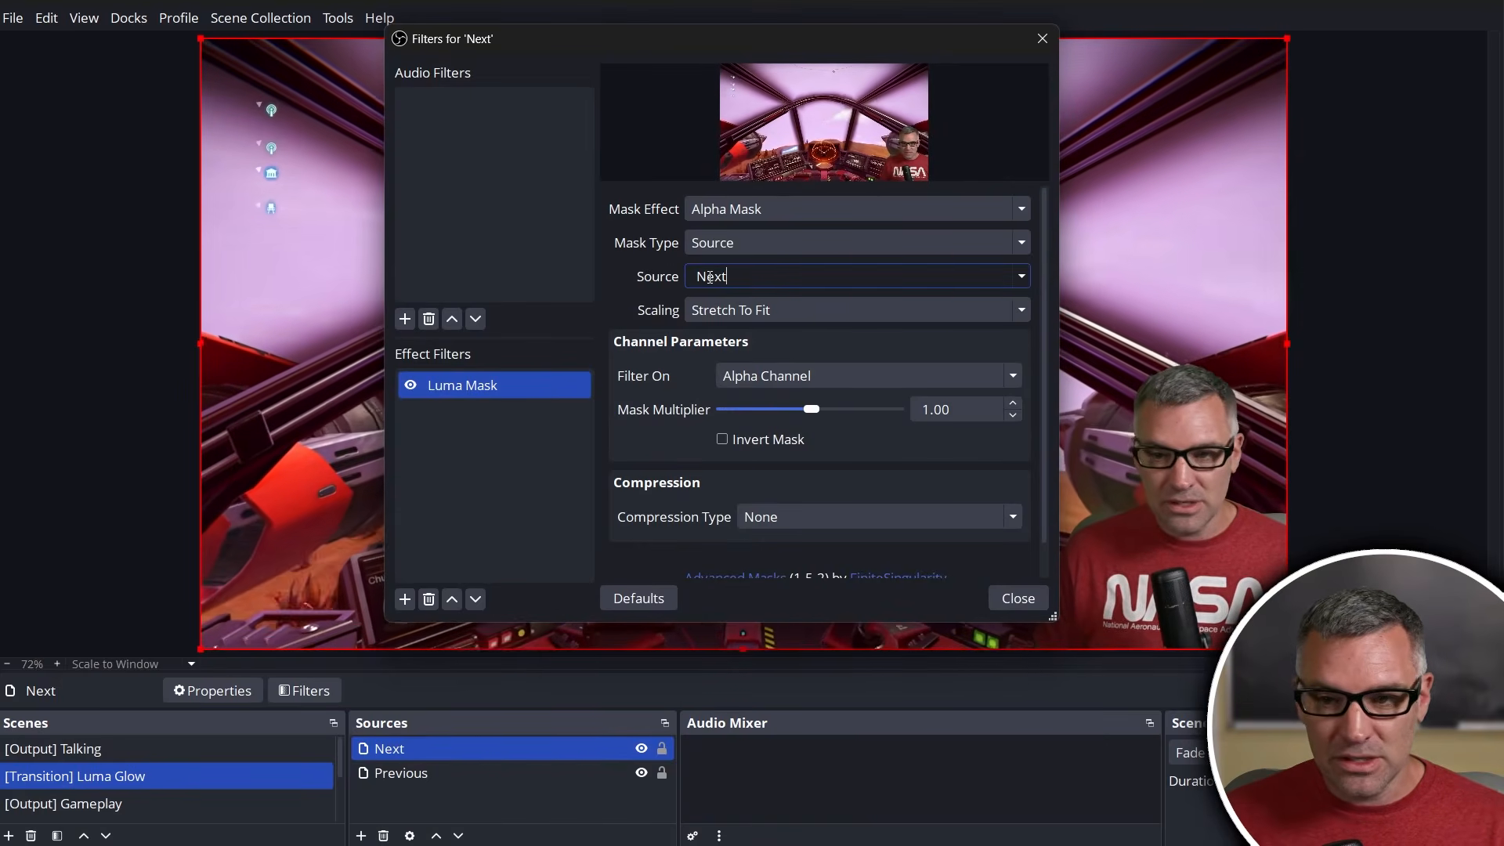
Set the Luma Mask to filter on Luminosity and choose Threshold as its compression type.
click(764, 377)
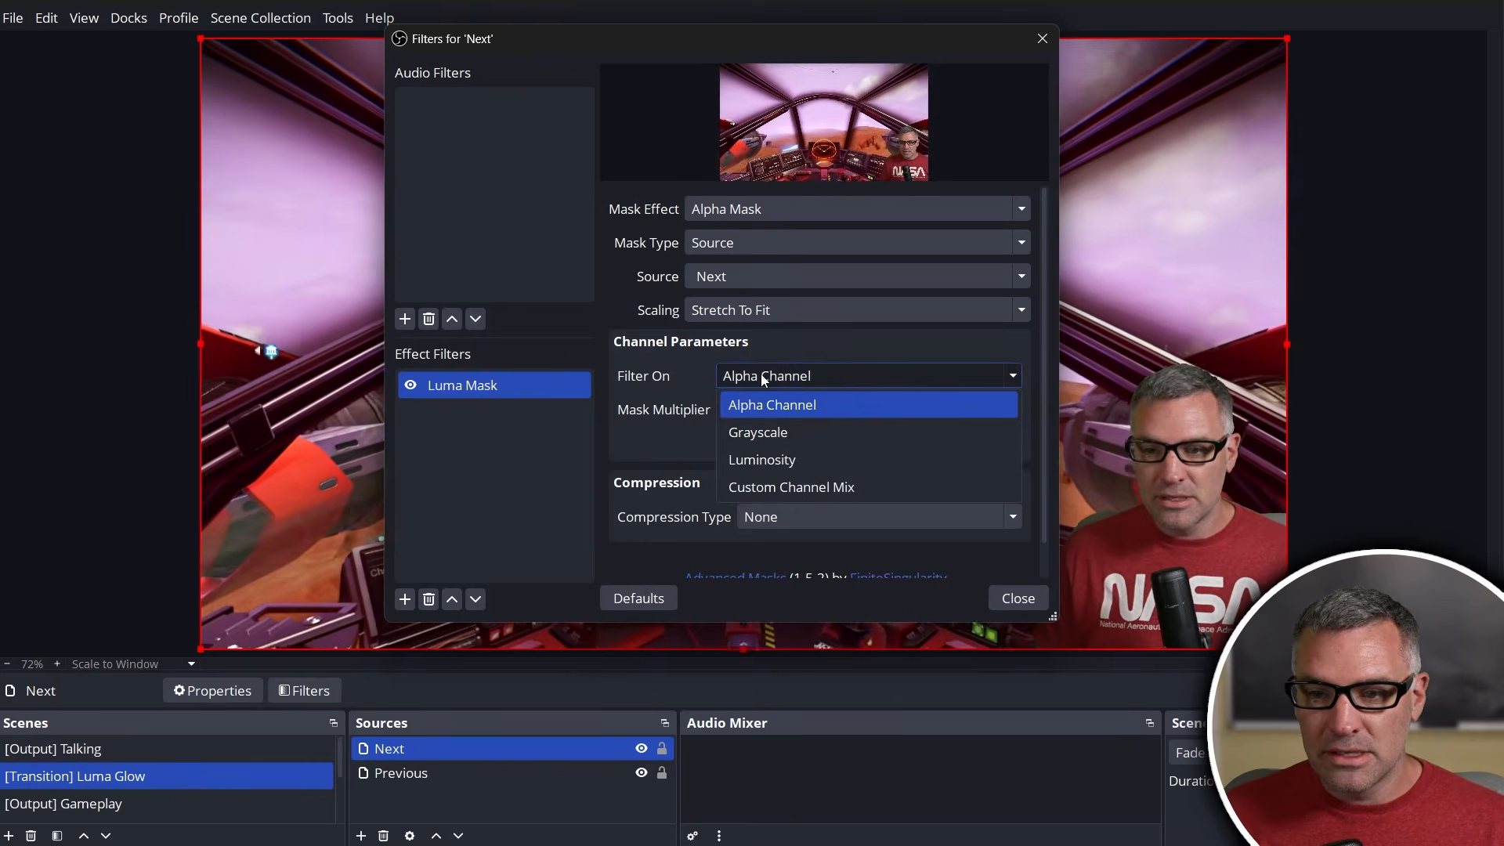
click(763, 461)
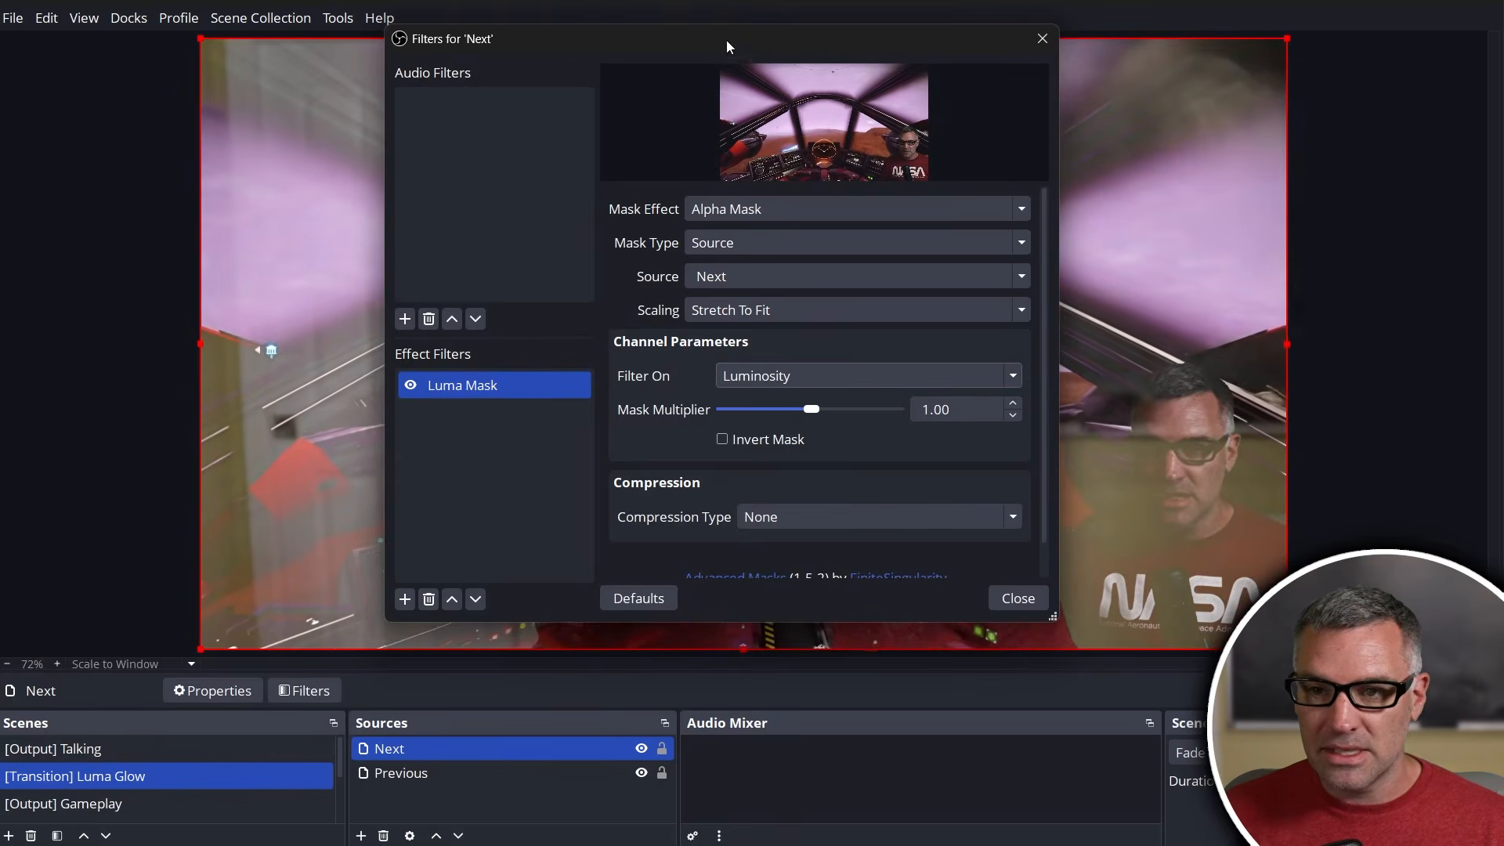
drag(726, 45, 773, 76)
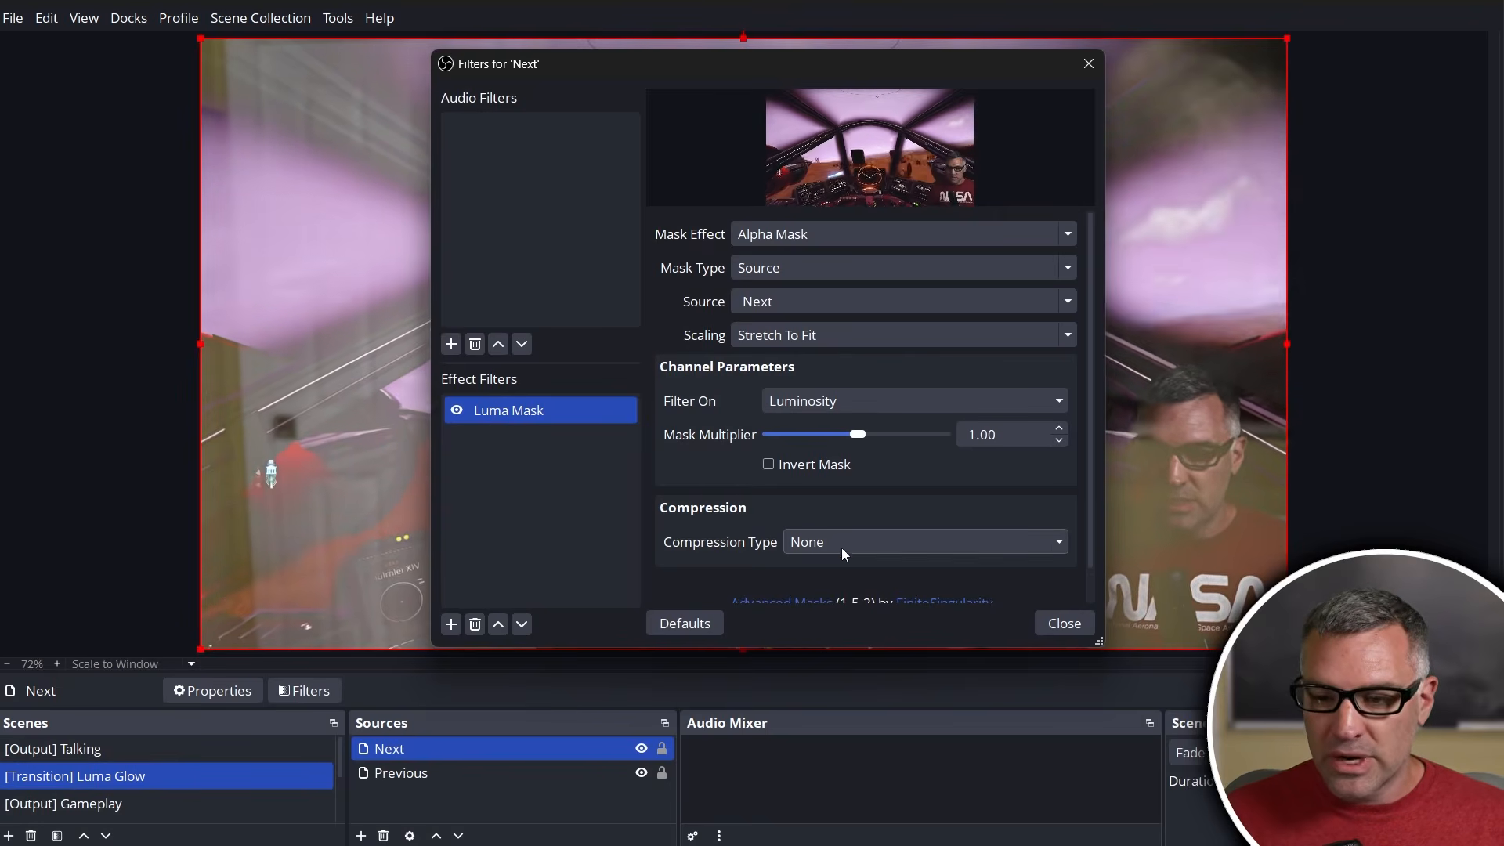
click(859, 538)
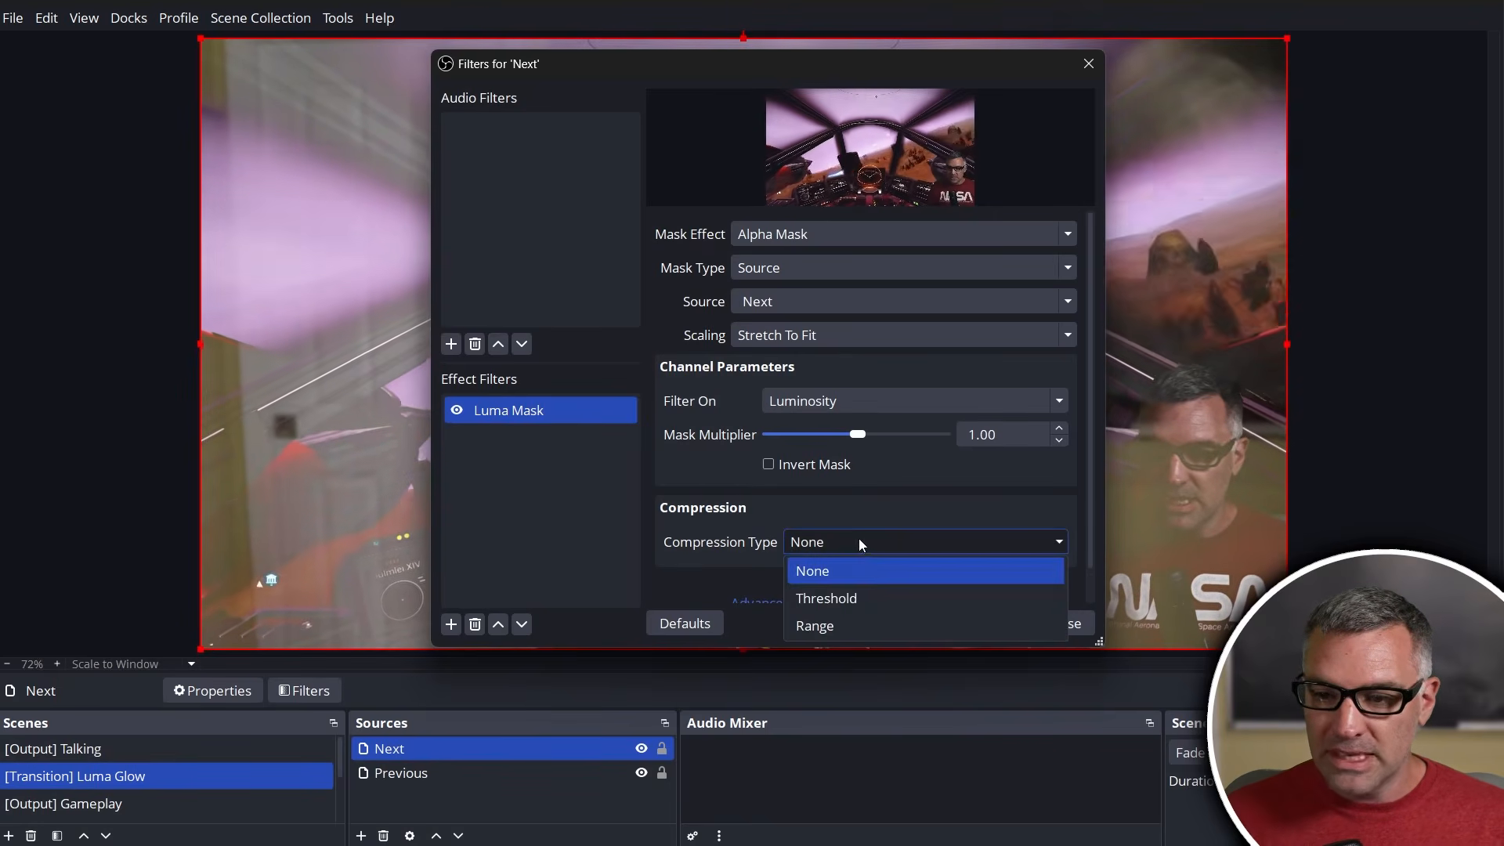
click(829, 592)
Raise the Luma Mask's threshold value to preview its effect on the scene, and return it to 0.00.
drag(739, 76, 782, 51)
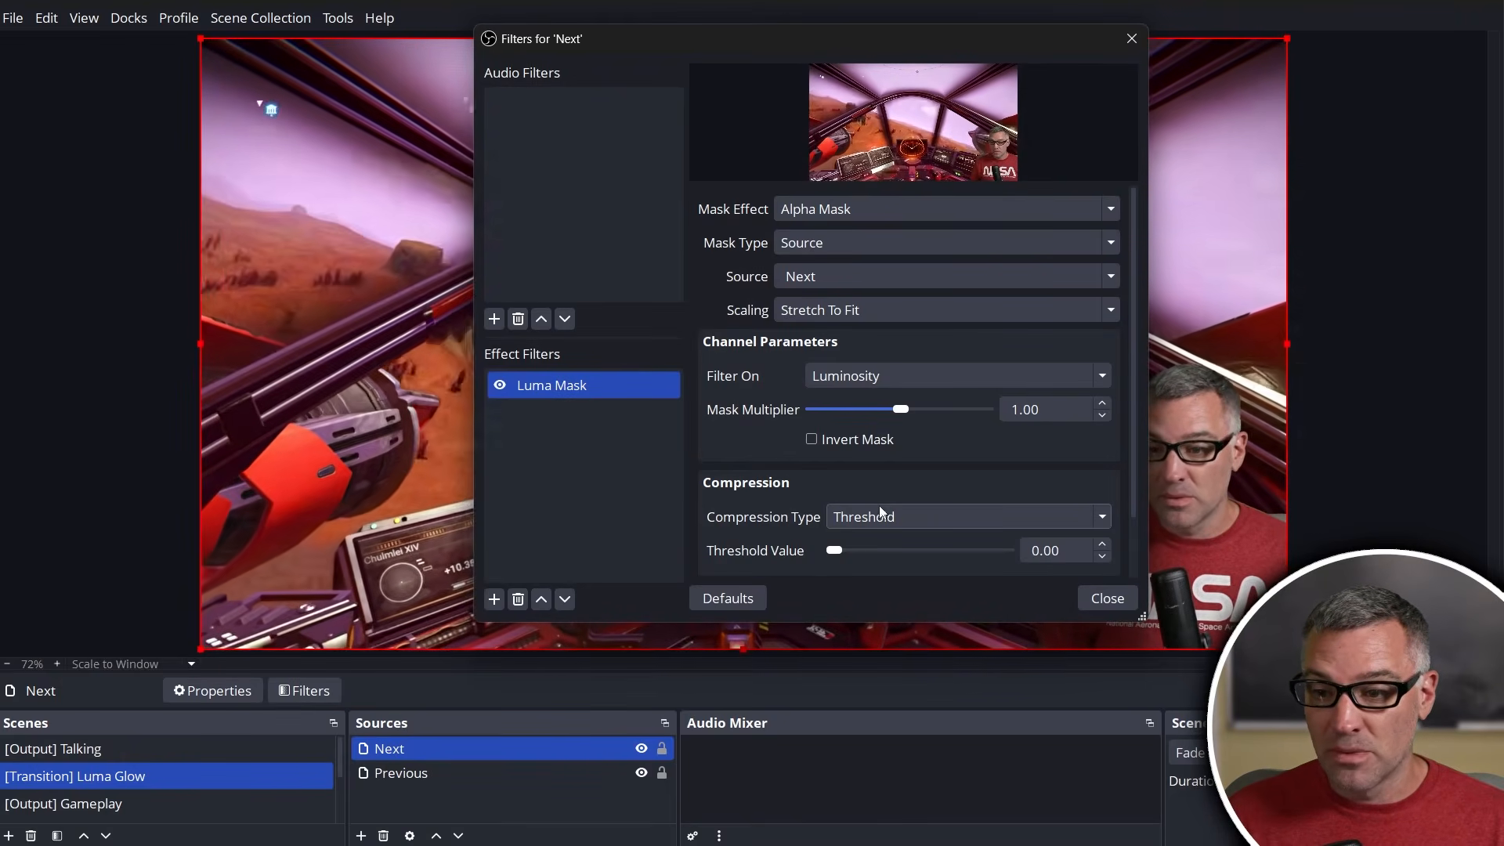
drag(839, 550, 967, 554)
drag(846, 39, 1159, 69)
drag(1270, 583, 1106, 582)
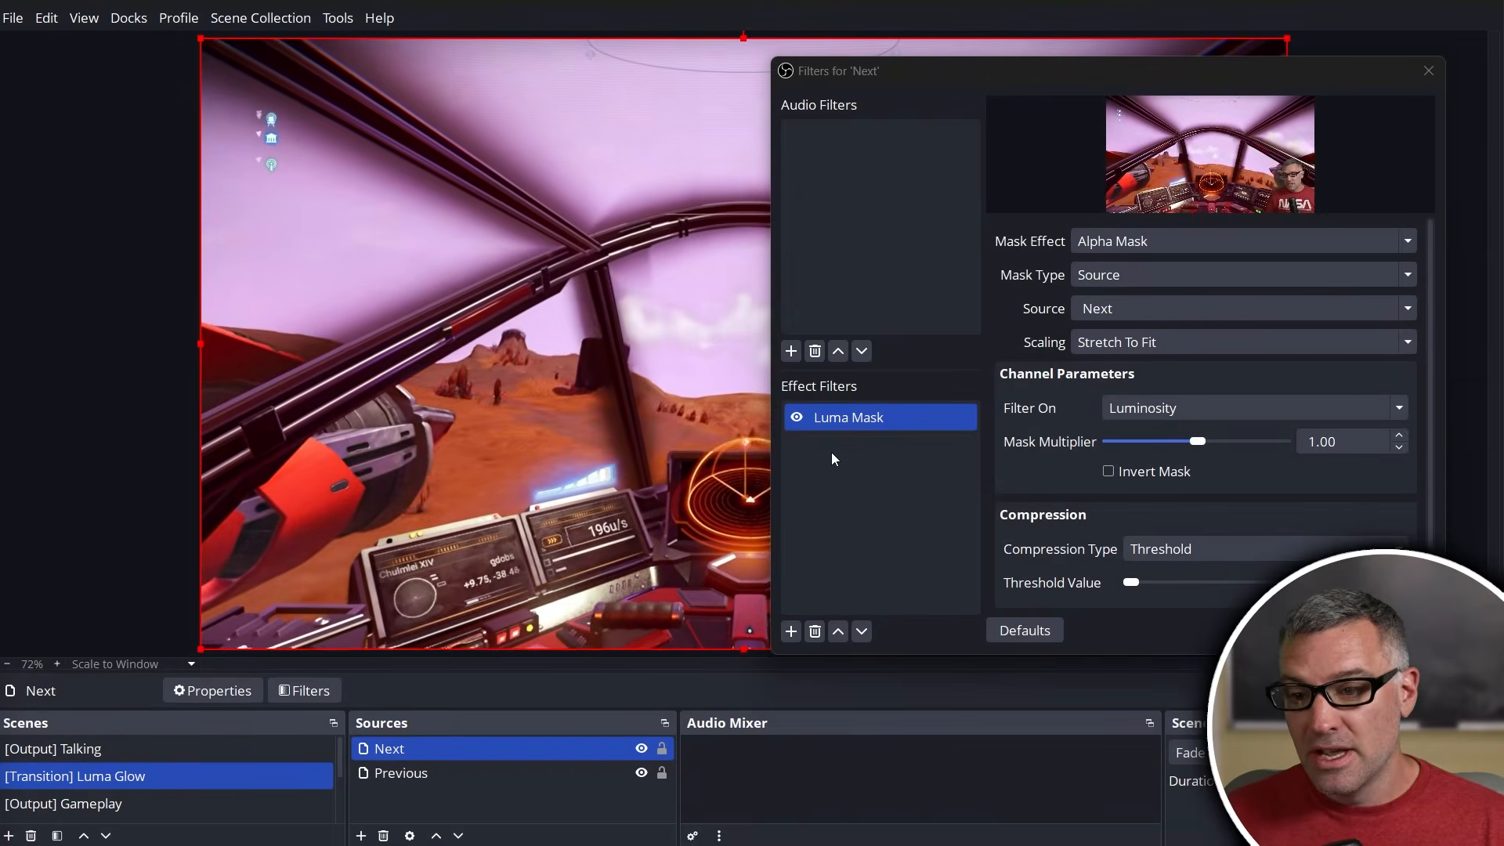
Add a Move Value effect filter named "Mask On" to the Next source.
right_click(802, 444)
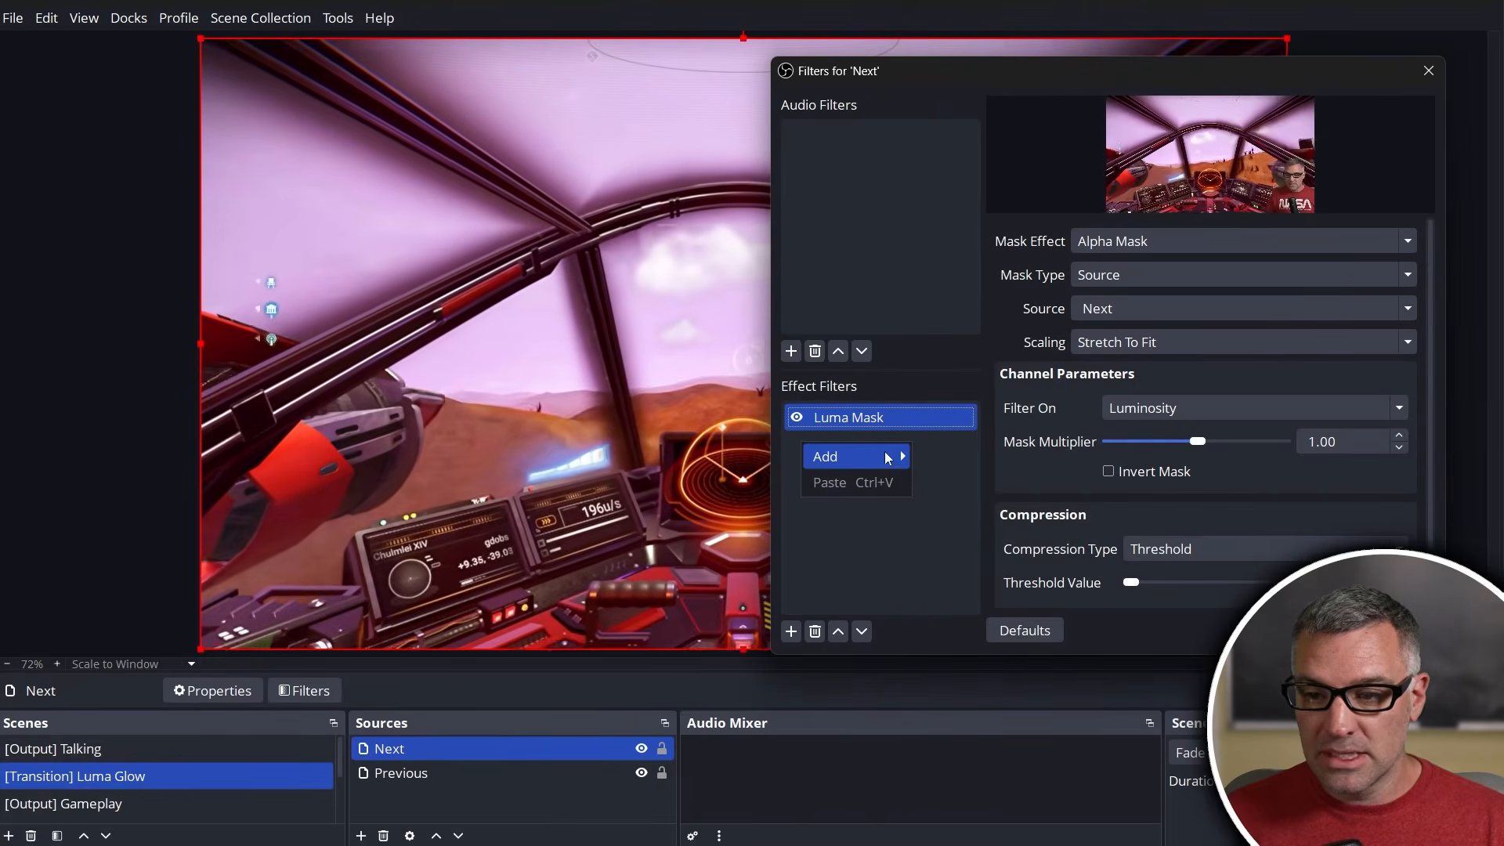
mouse_move(889, 458)
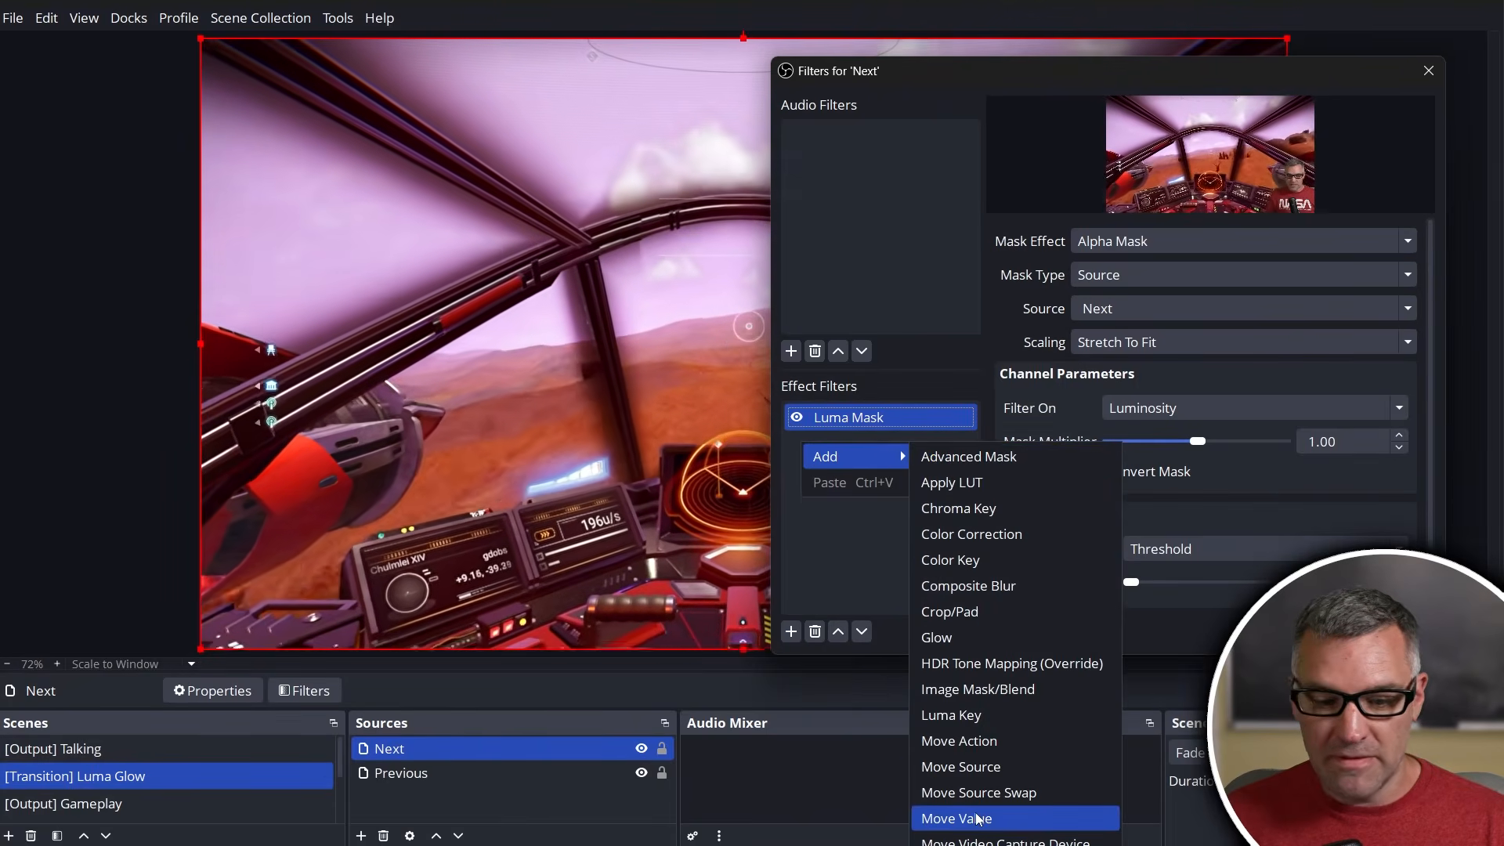
click(976, 817)
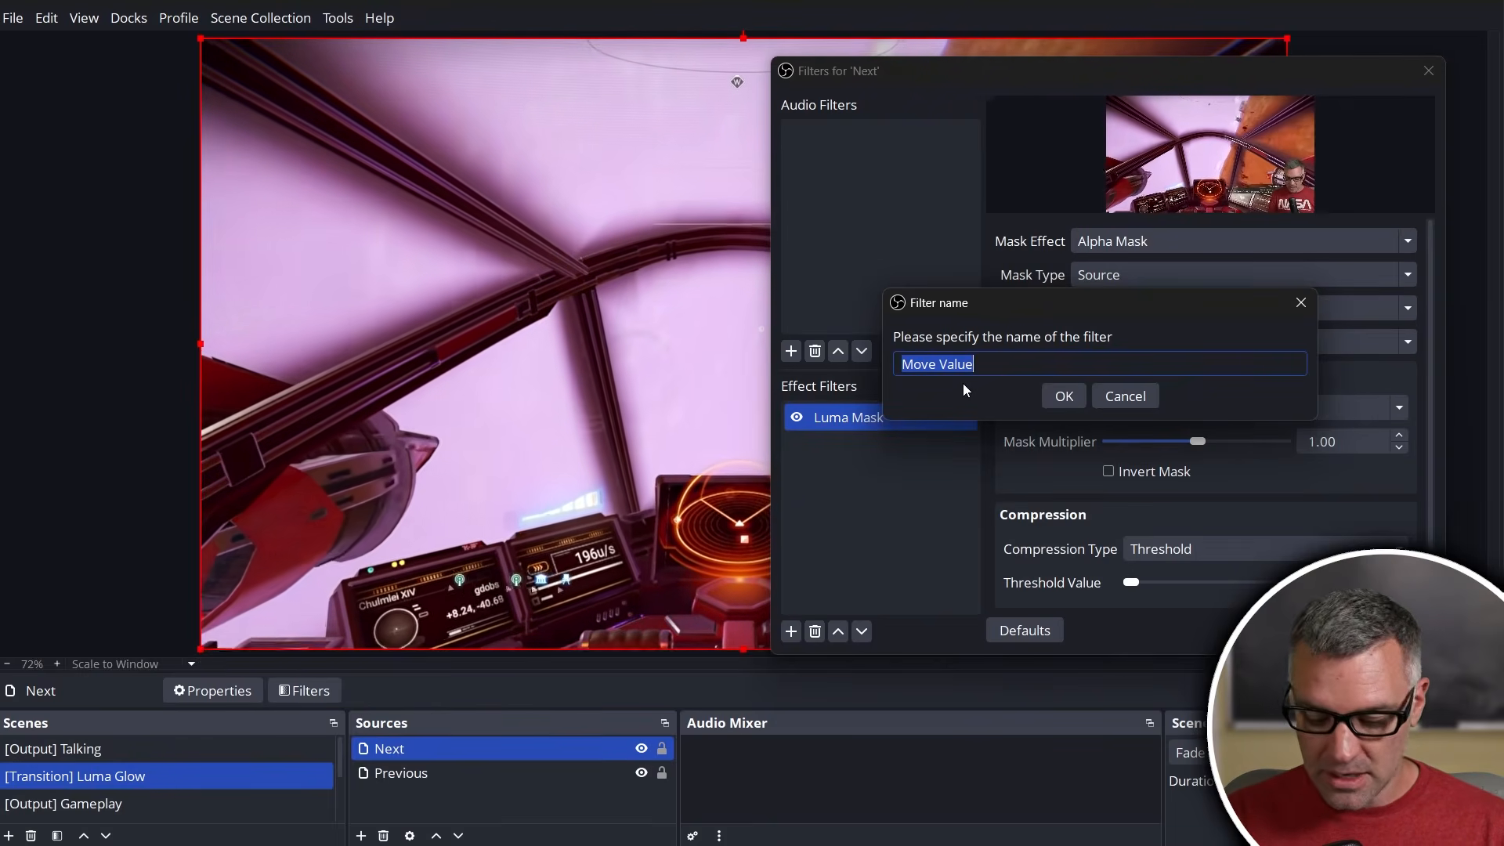
text(Mask On)
key(Return)
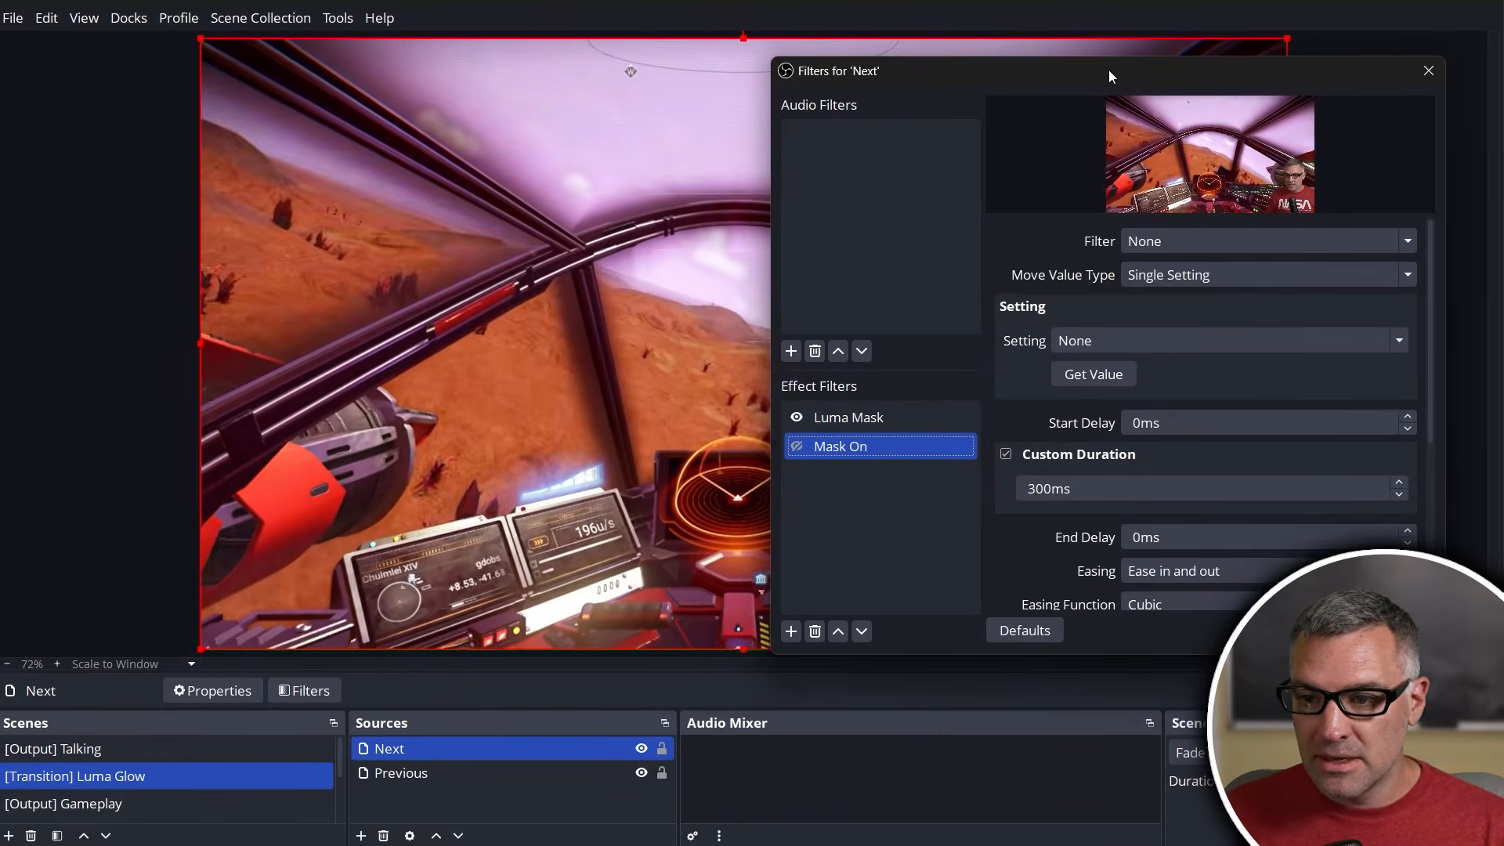
Point the Mask On filter at the Luma Mask's Threshold Value setting, with value 0.00 and a custom duration of 750ms.
click(854, 417)
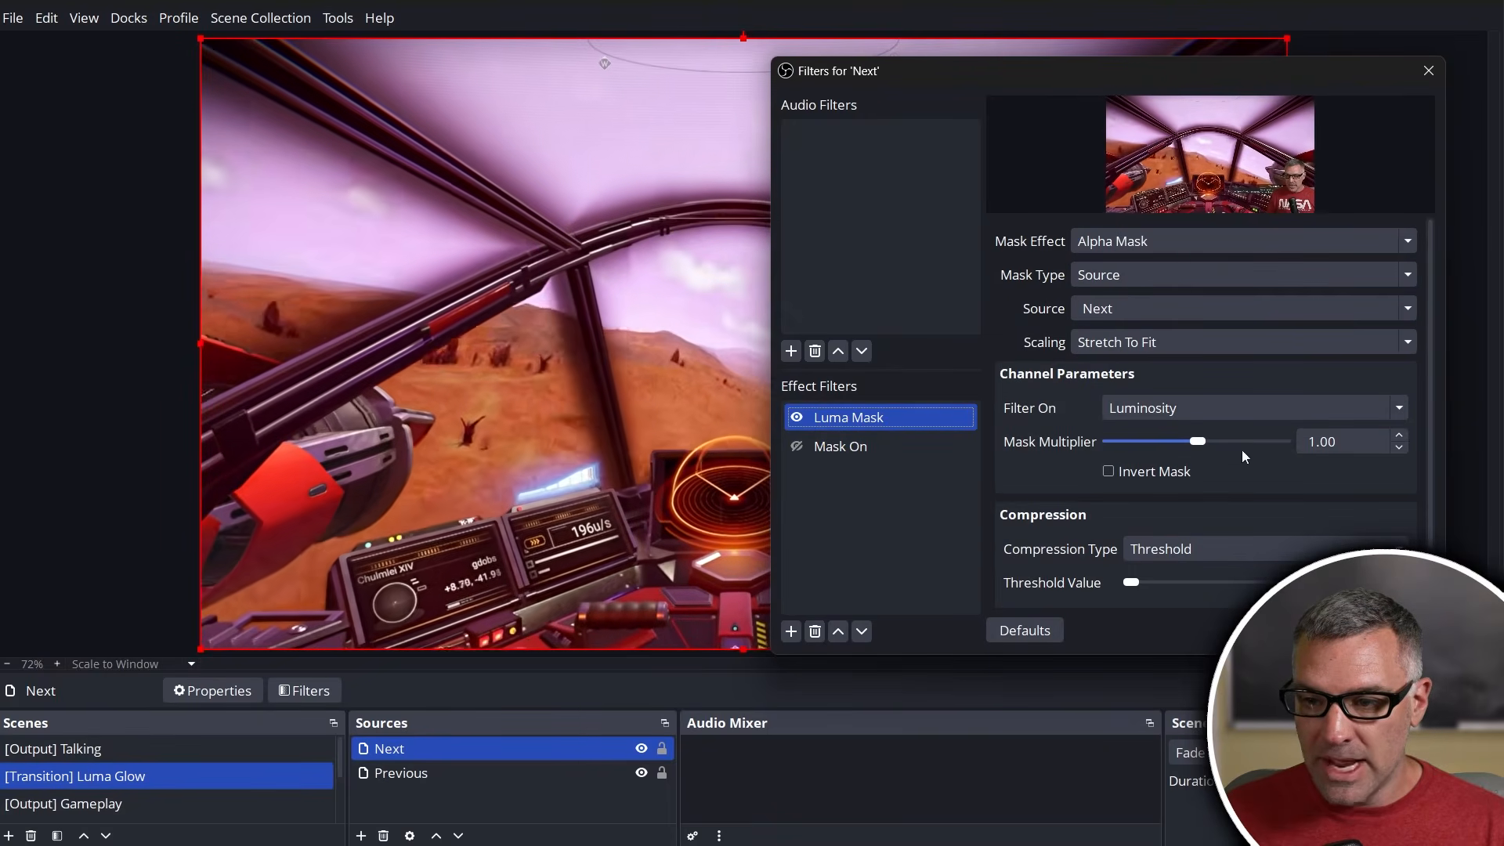
scroll(1019, 528, down, 2)
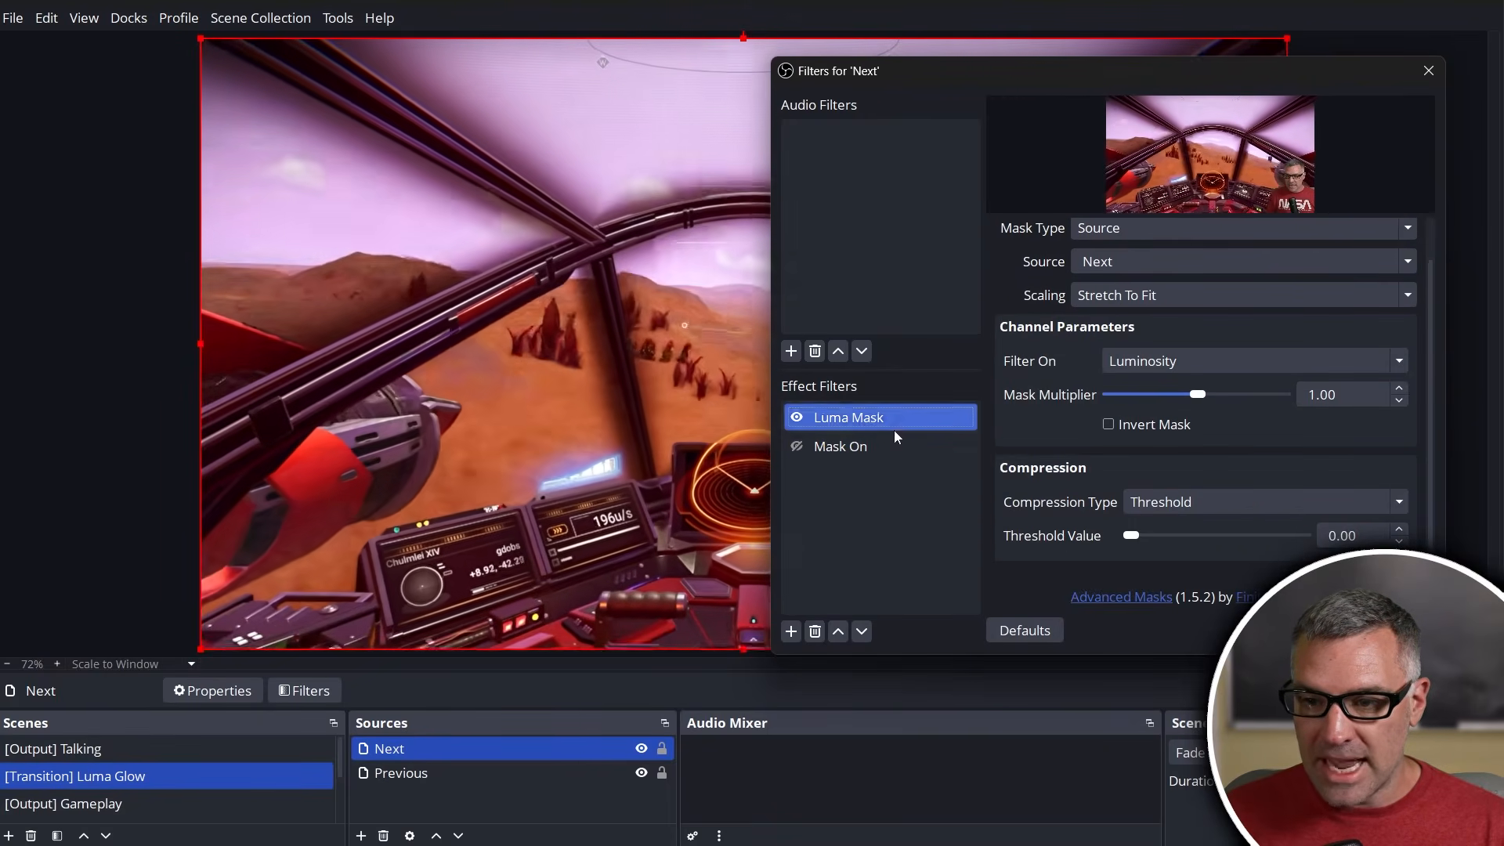
click(882, 443)
drag(1111, 76, 830, 75)
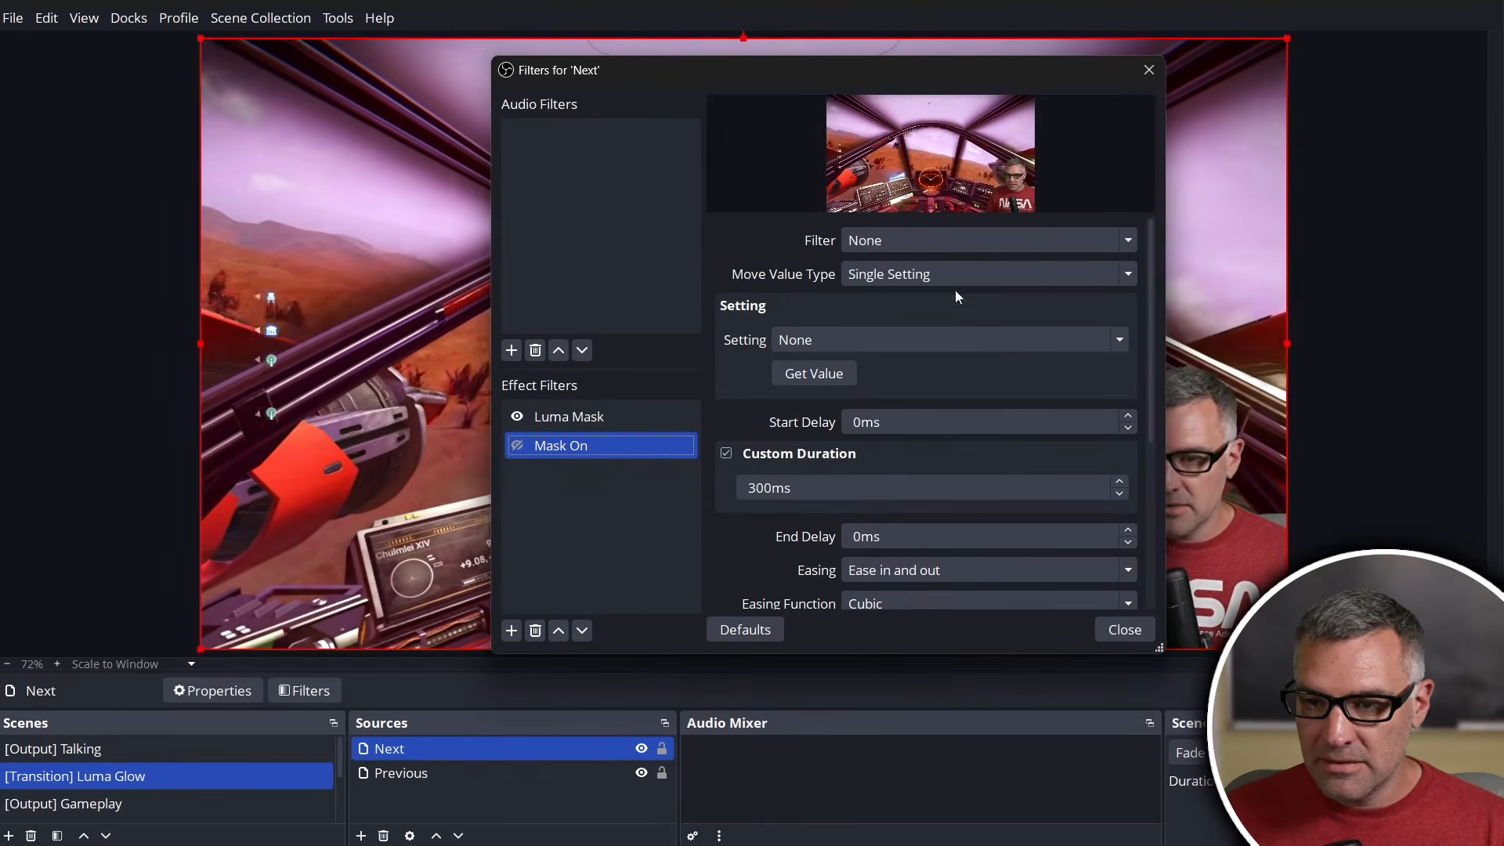
click(947, 242)
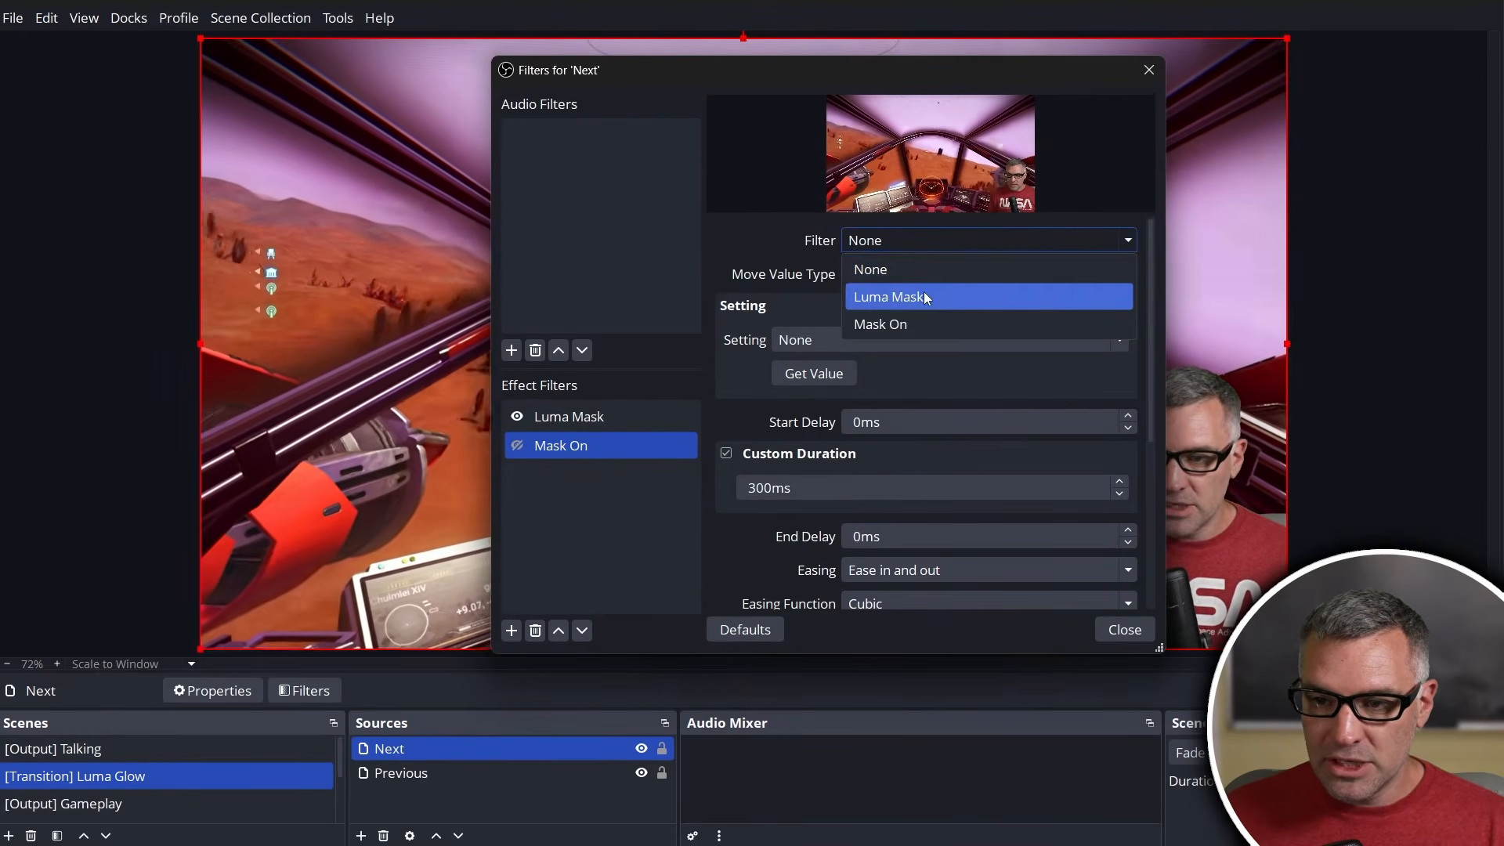
click(924, 295)
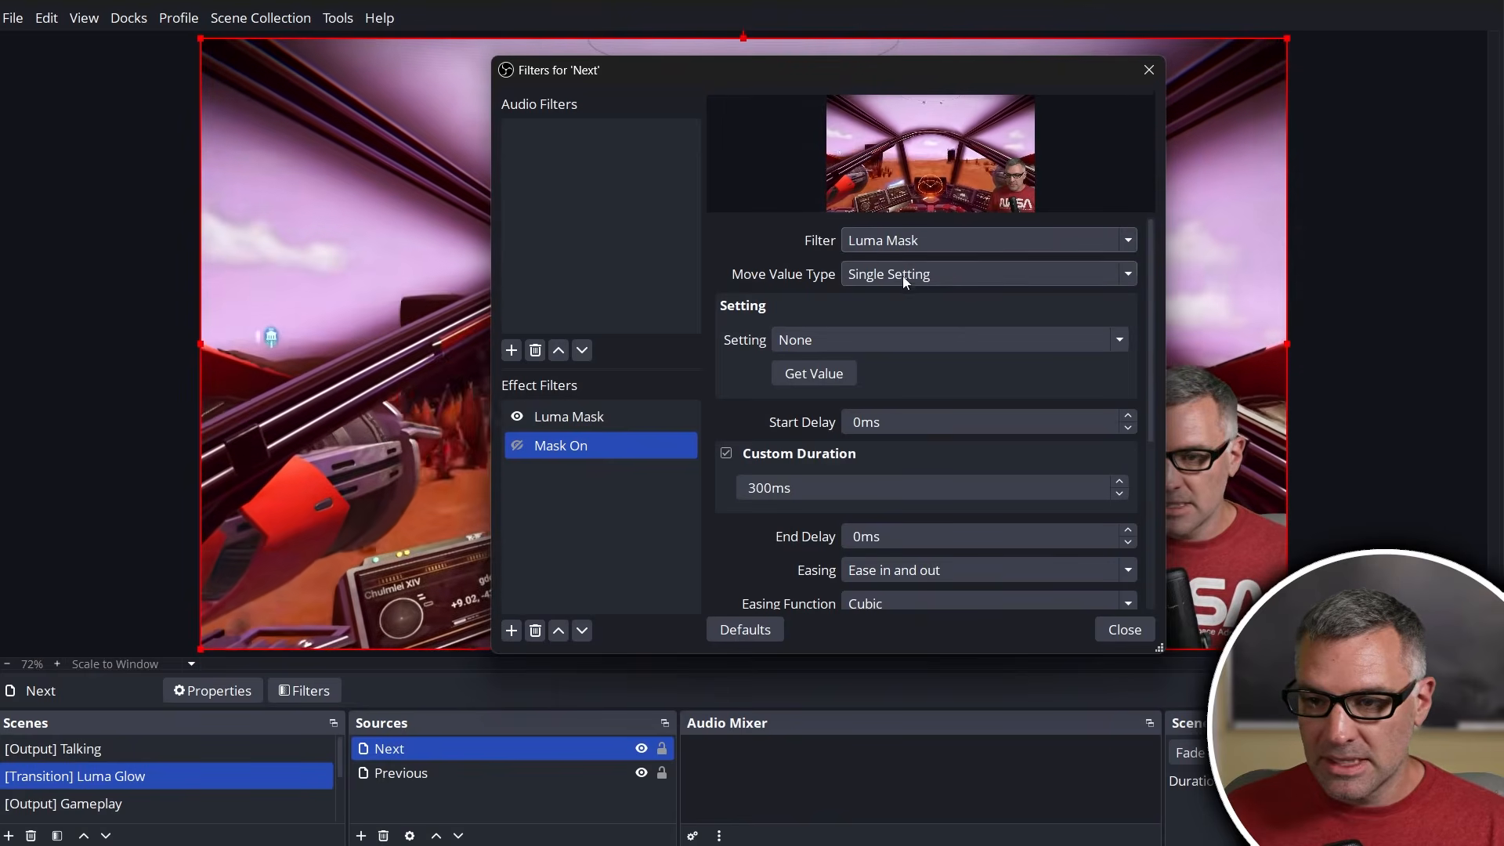
click(887, 337)
click(863, 424)
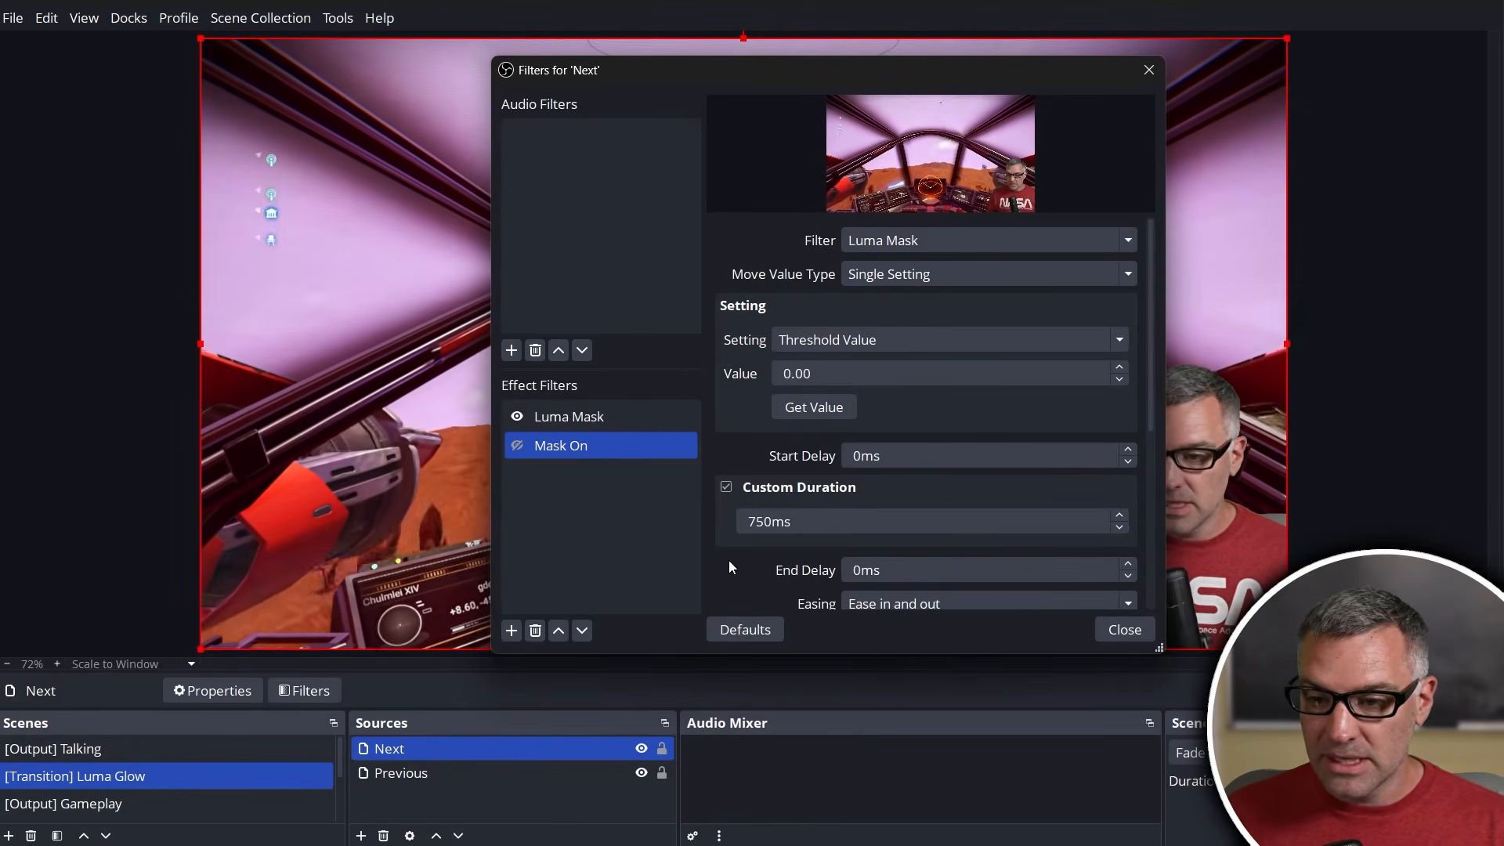
Set the Mask On filter's easing to No easing.
scroll(728, 560, down, 2)
click(919, 510)
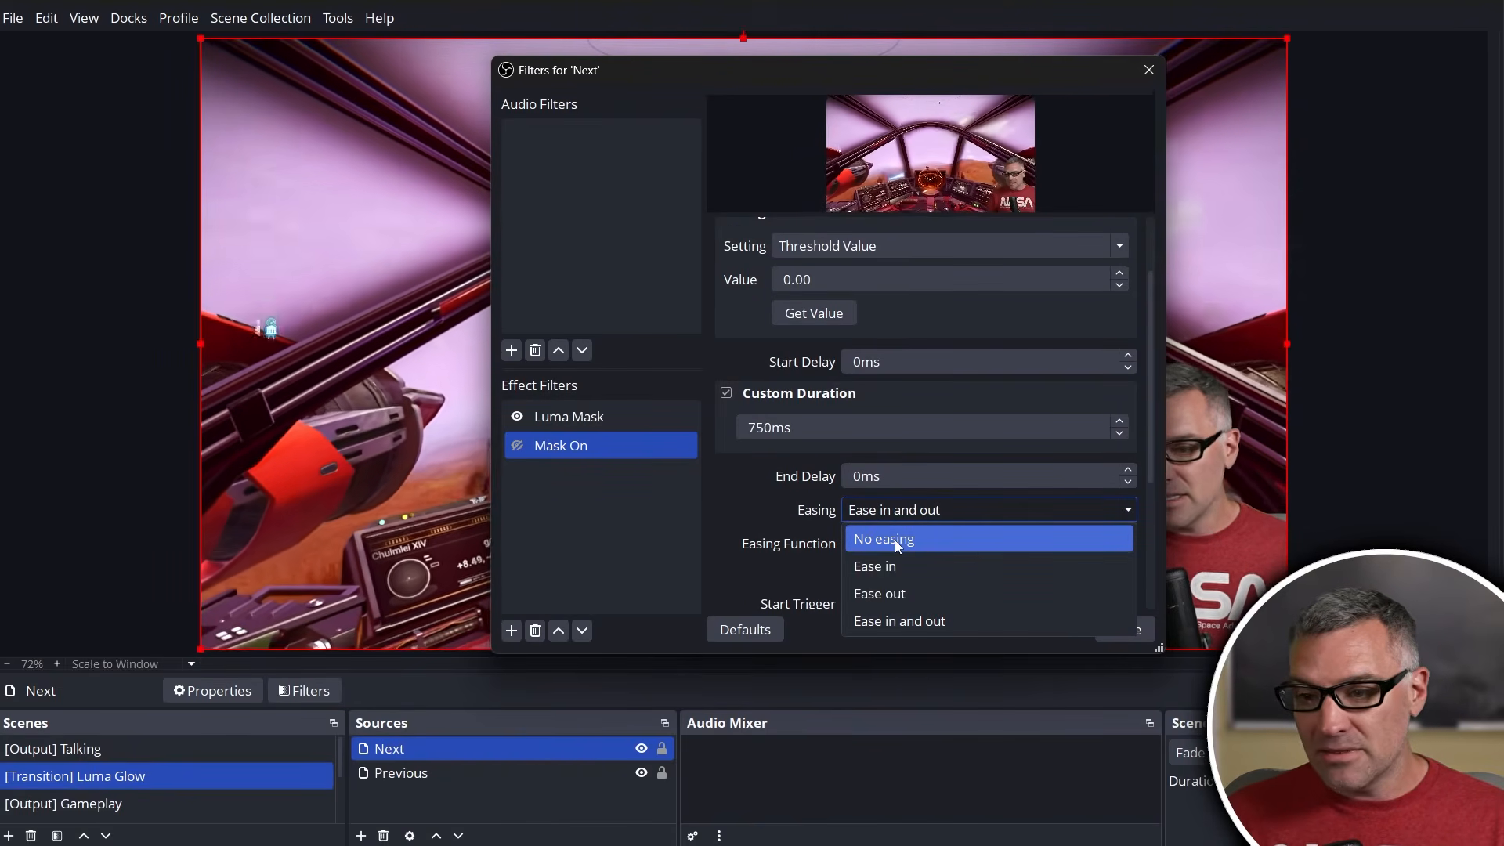
click(895, 539)
scroll(753, 515, down, 1)
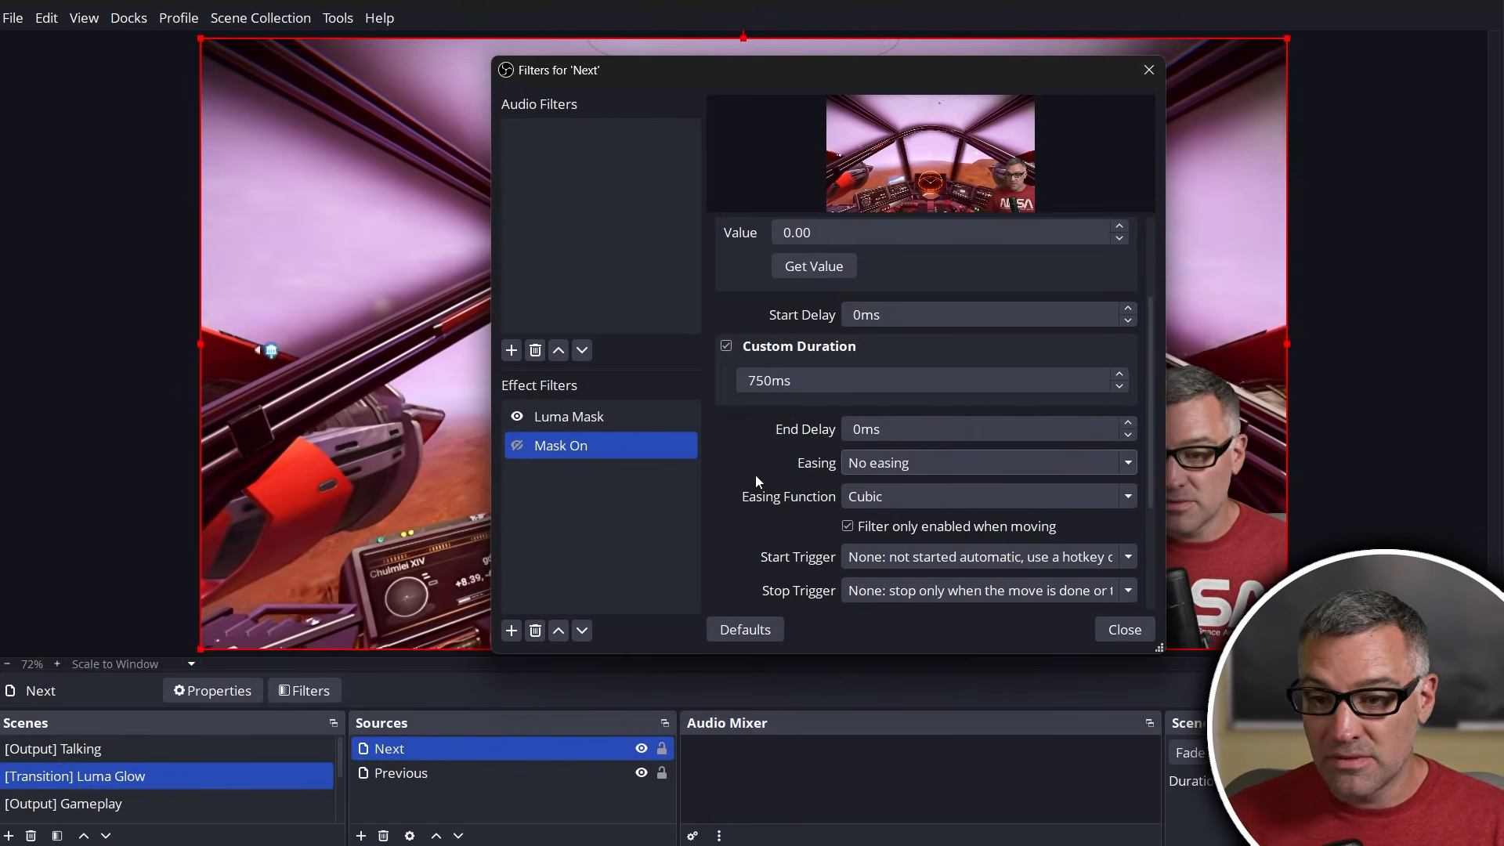
Set the Luma Mask's threshold value to 1.00 and run the Mask On filter to preview the reveal of the Next source.
click(591, 421)
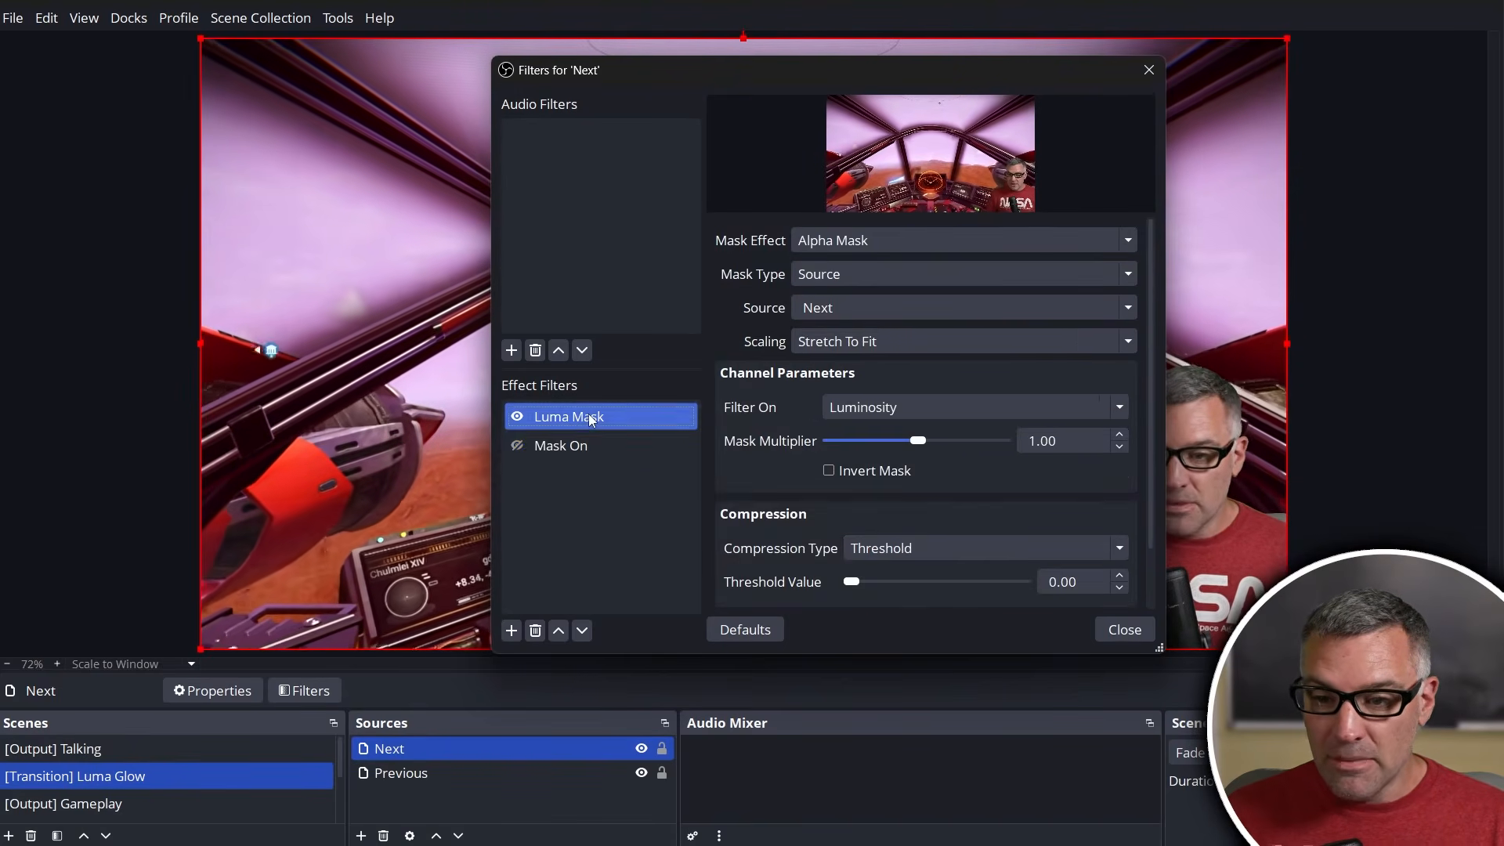
drag(852, 583, 1072, 597)
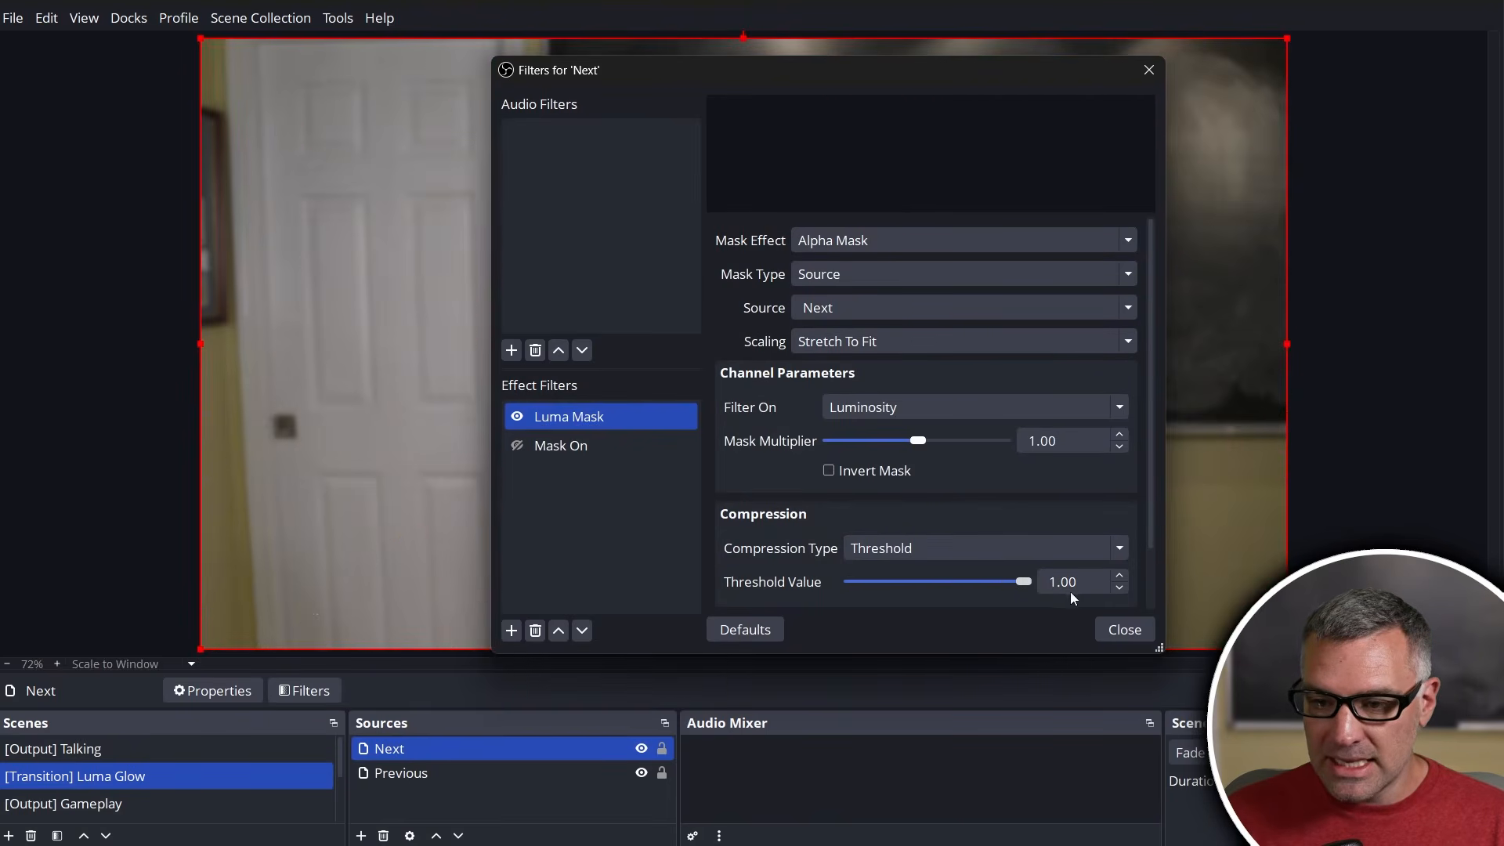
click(580, 446)
drag(710, 79, 1220, 94)
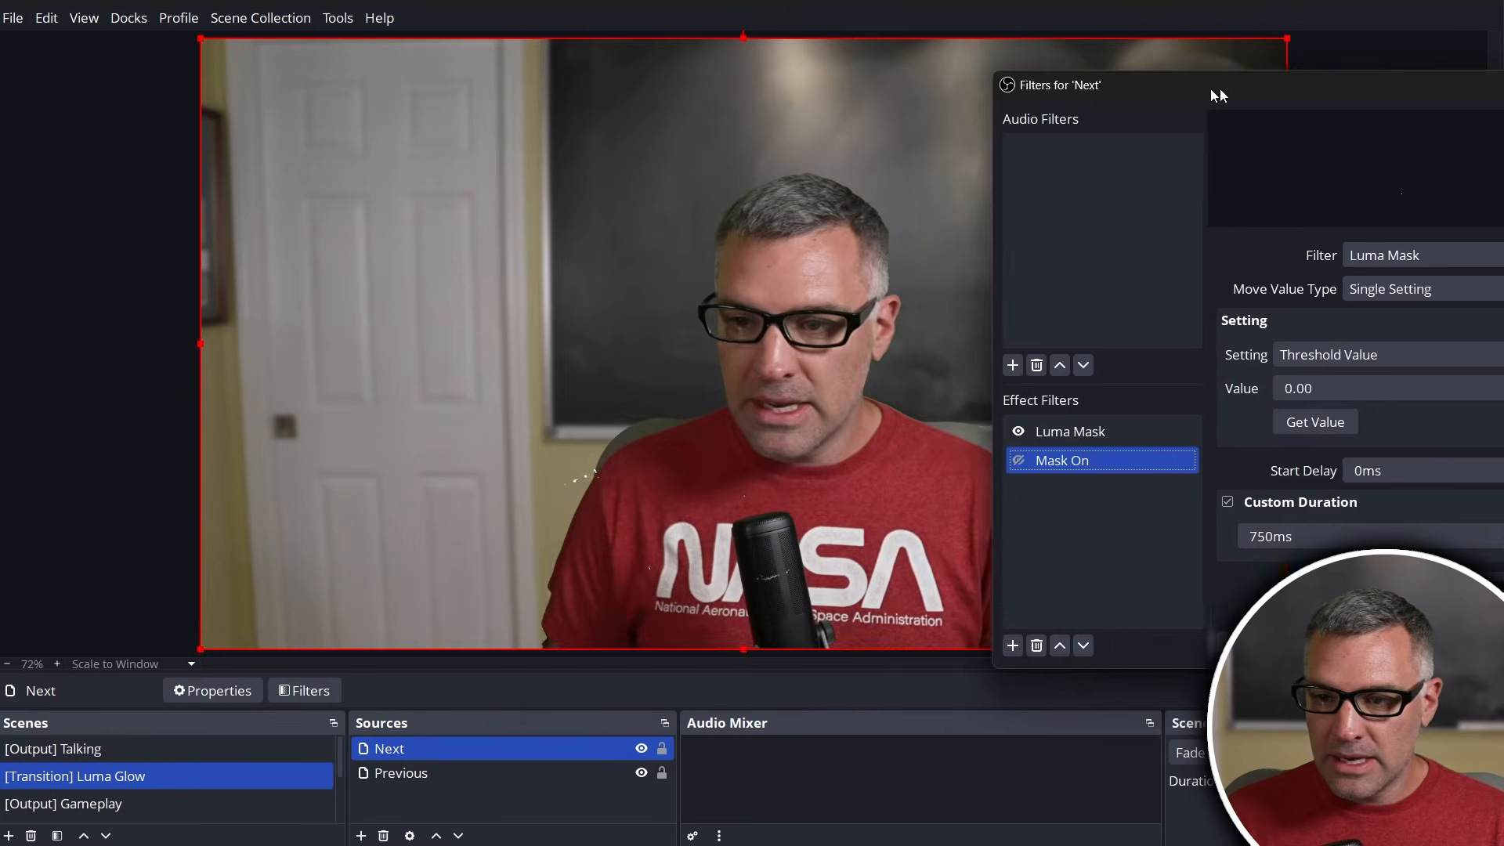
click(1028, 461)
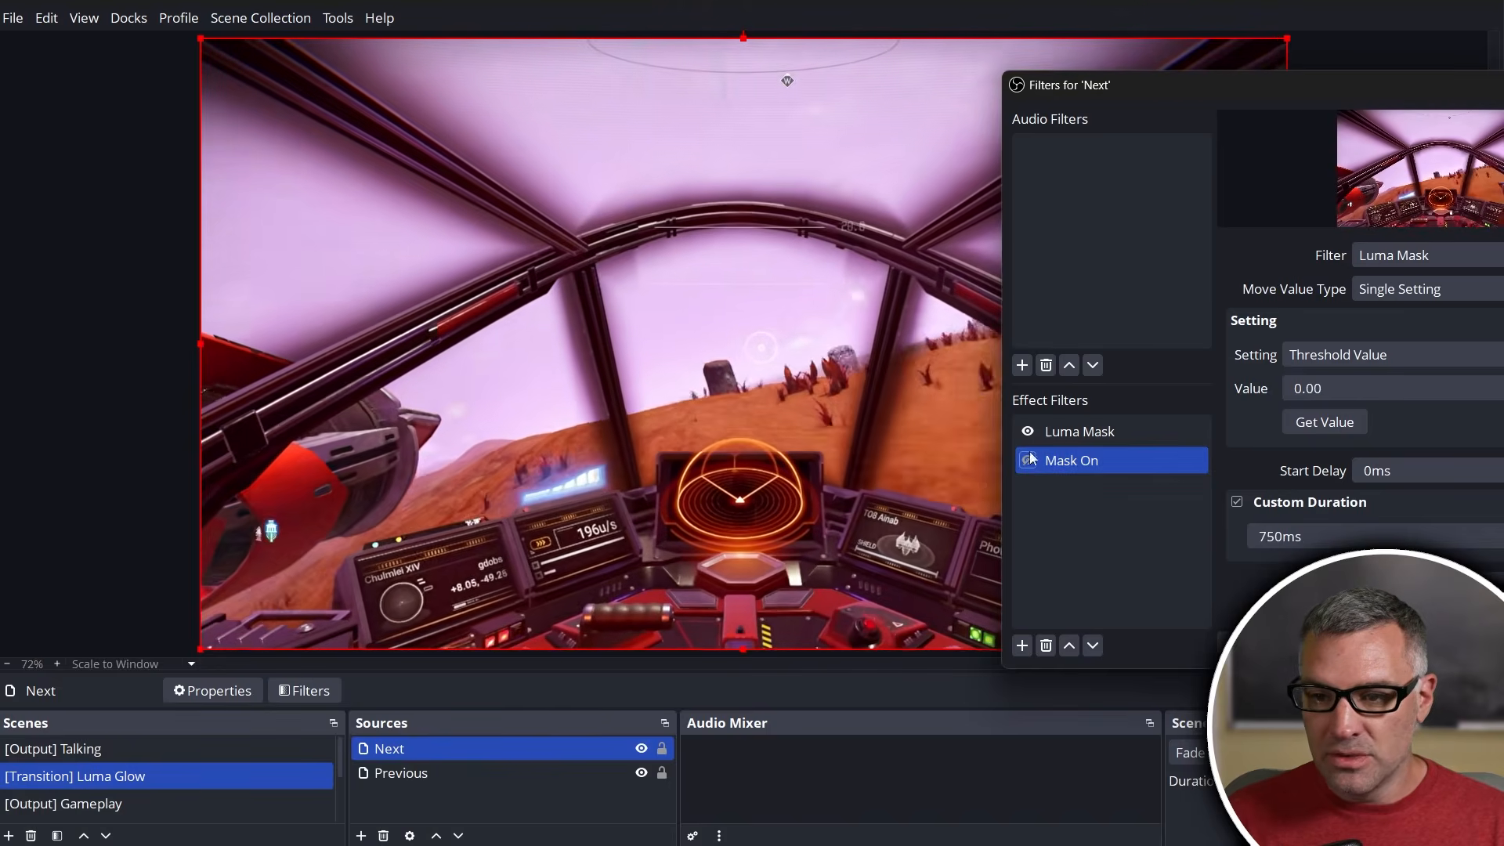
Duplicate the Mask On filter and name the copy "Mask Reset".
drag(1300, 80, 1048, 69)
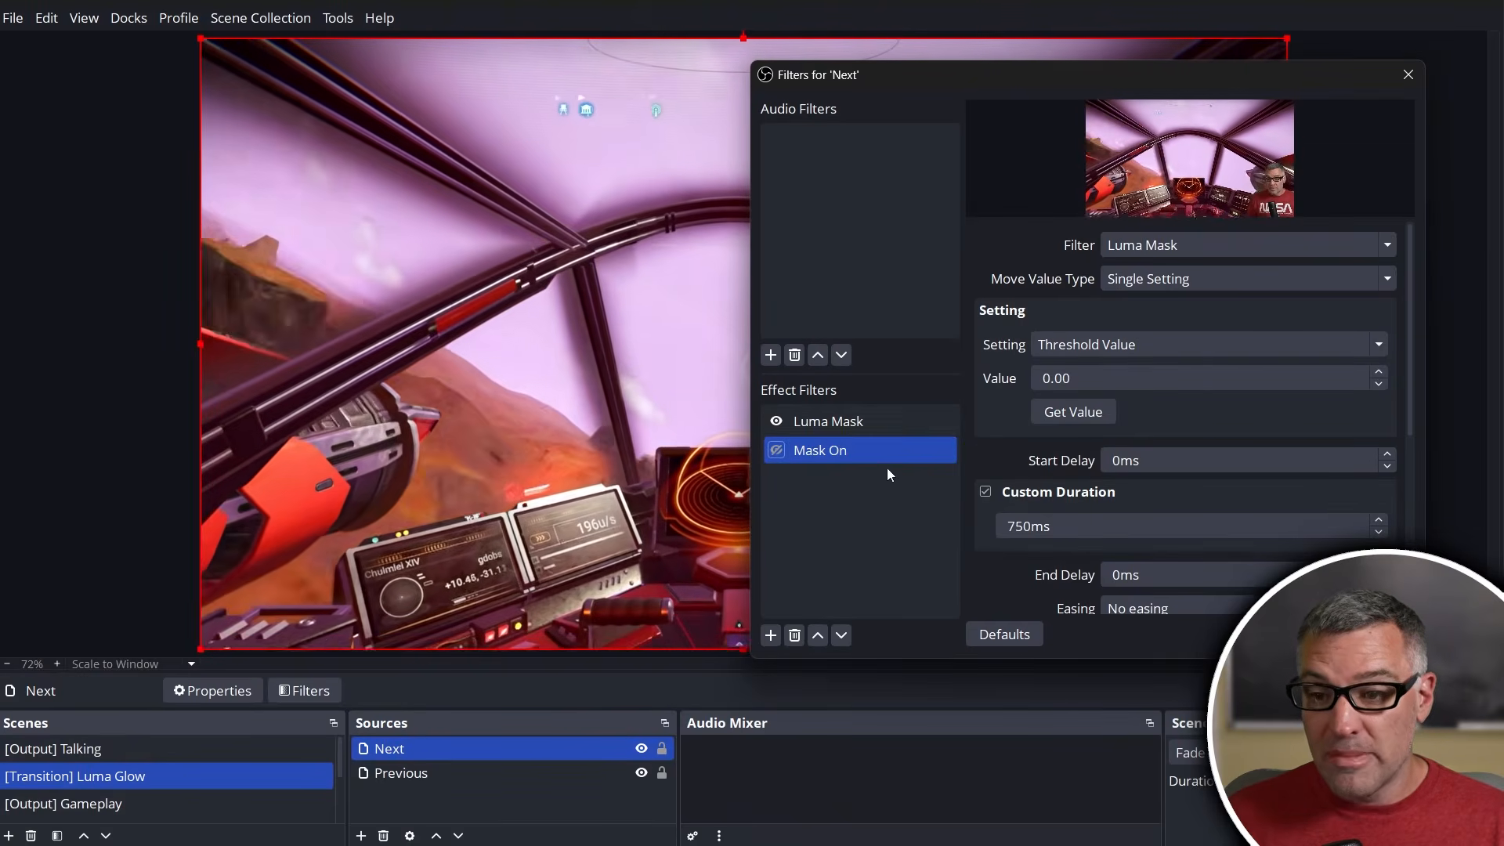
right_click(823, 451)
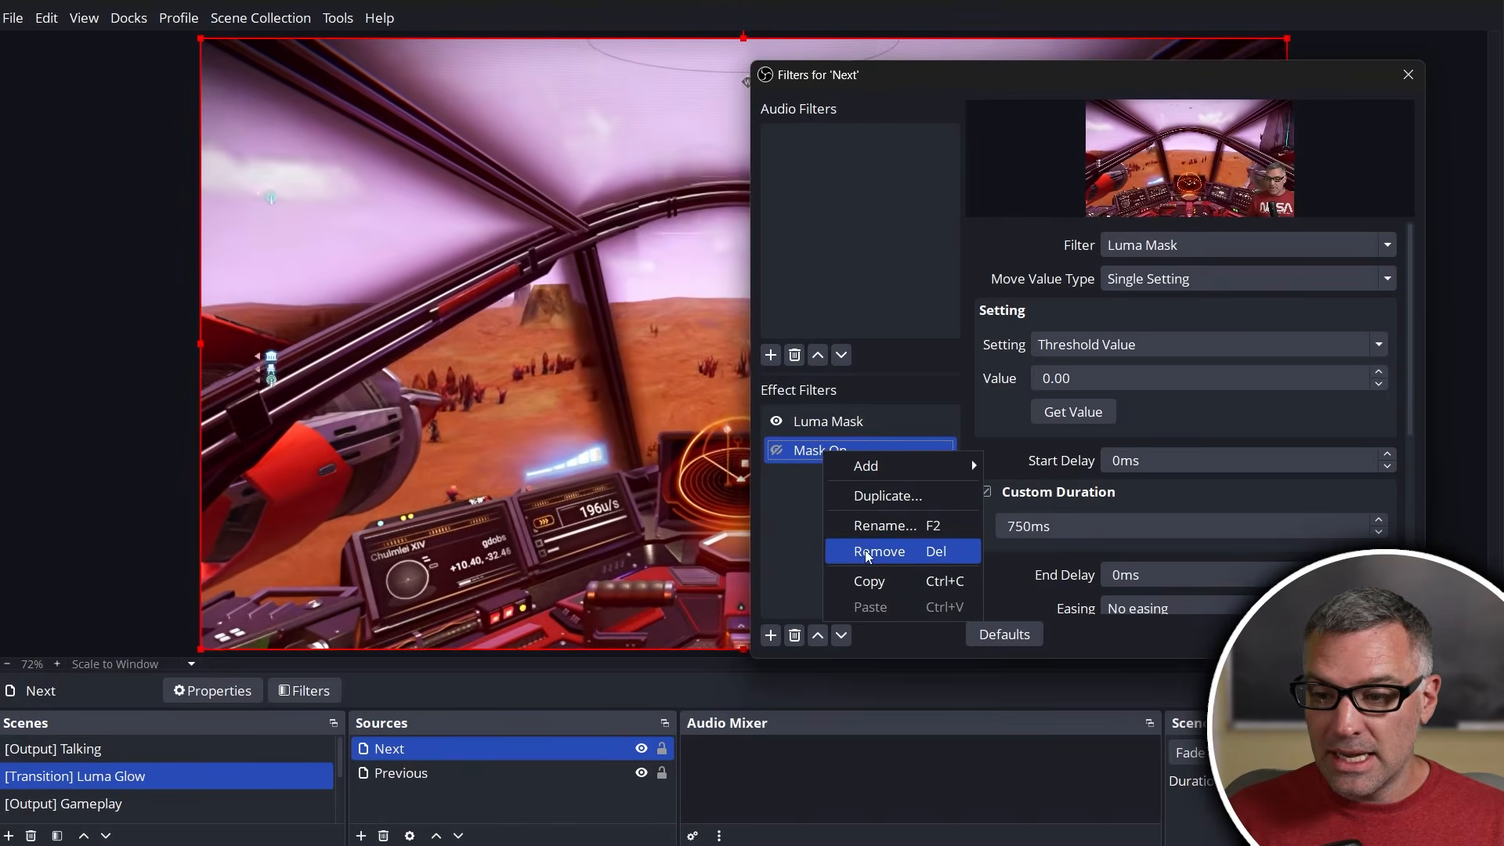
click(884, 496)
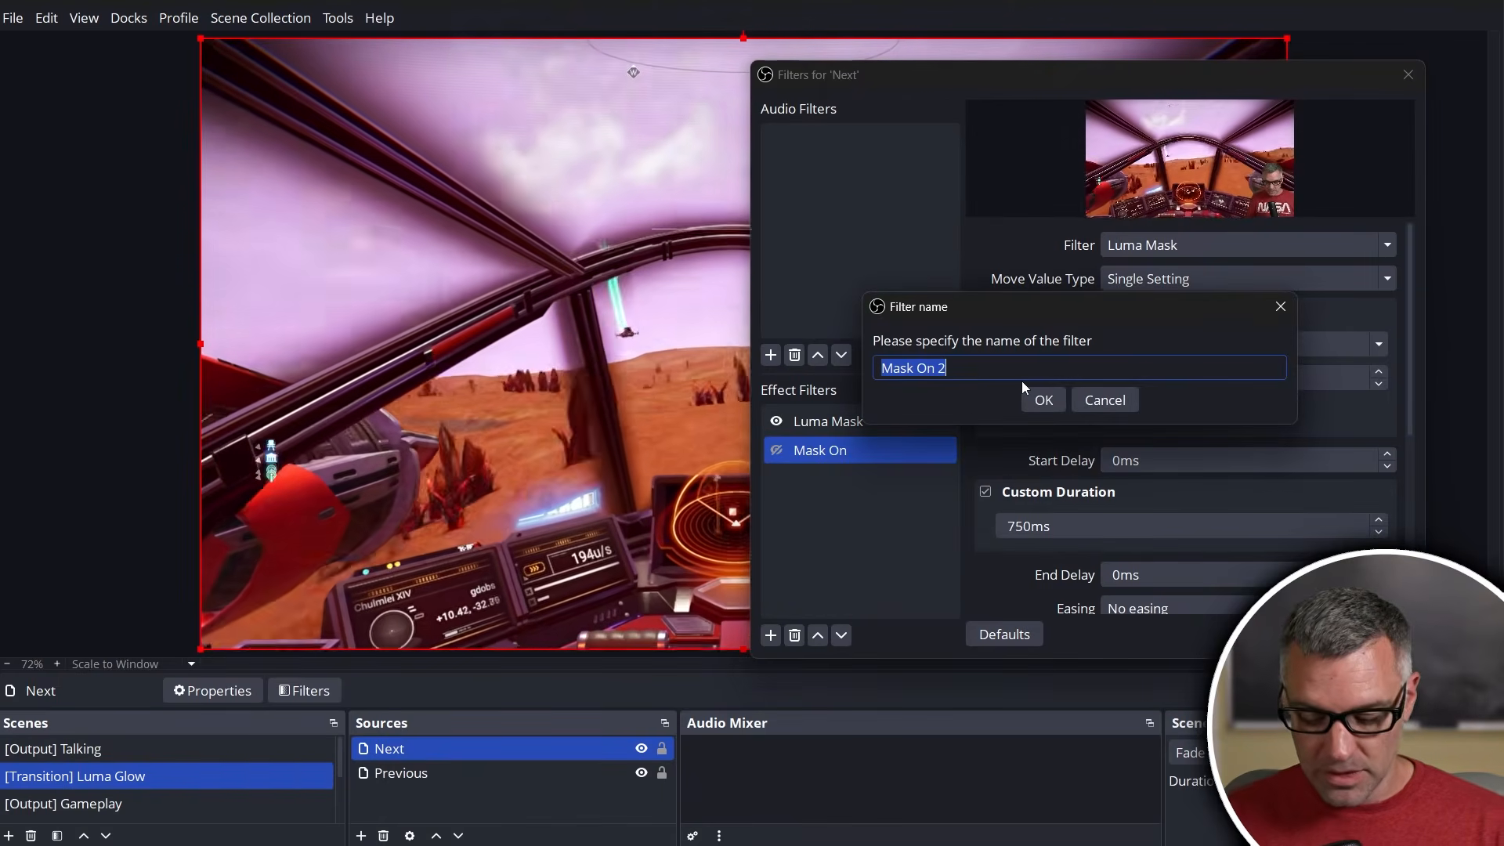
text(Mask Reset)
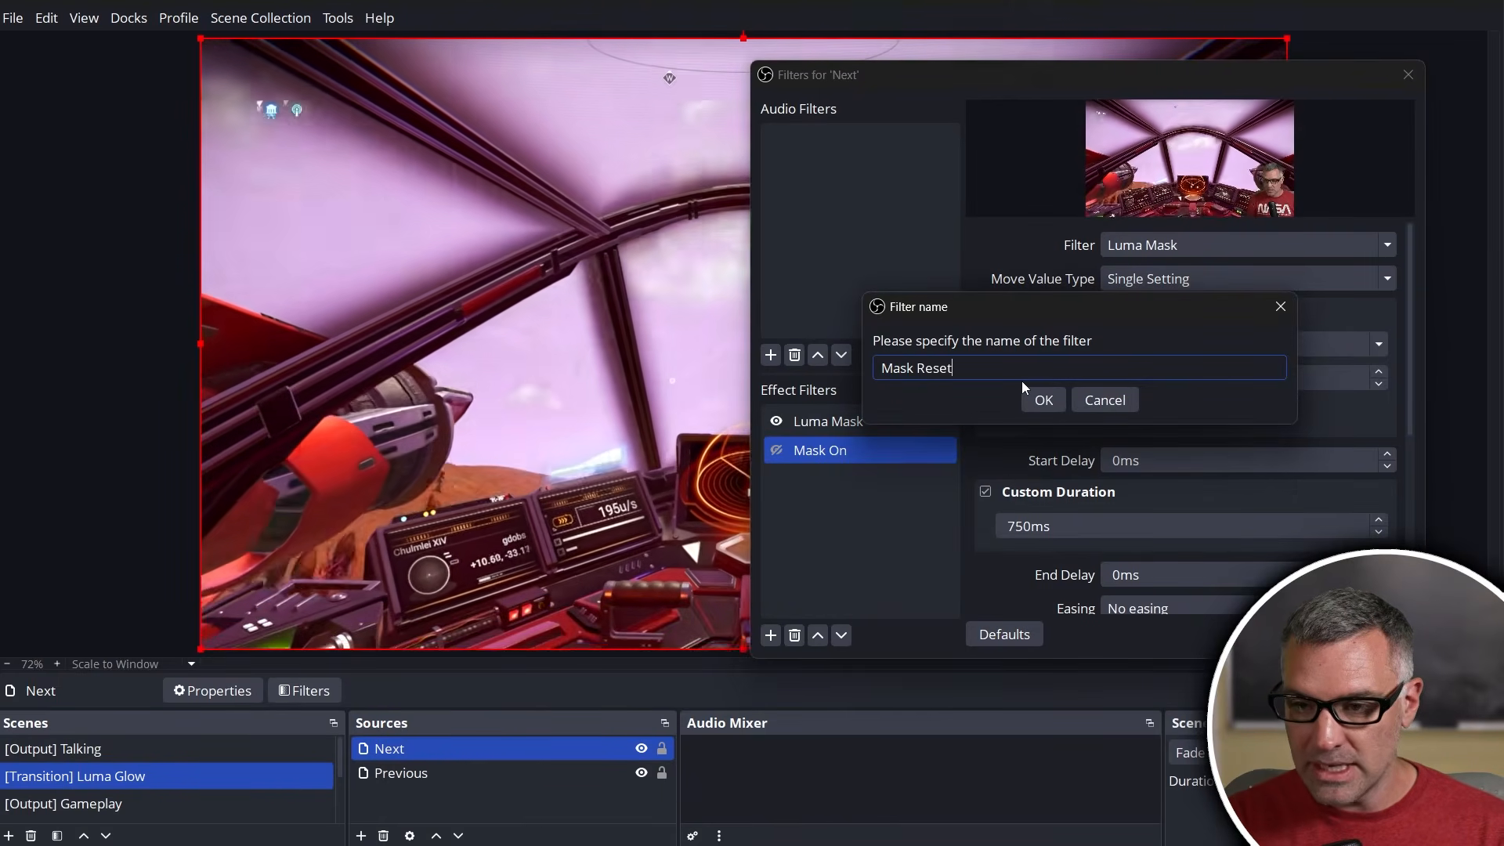
key(Return)
Set Mask Reset's value to 1.00 and custom duration to 0ms, and run Mask Reset and Mask On to test them.
drag(1097, 83, 979, 66)
triple_click(943, 361)
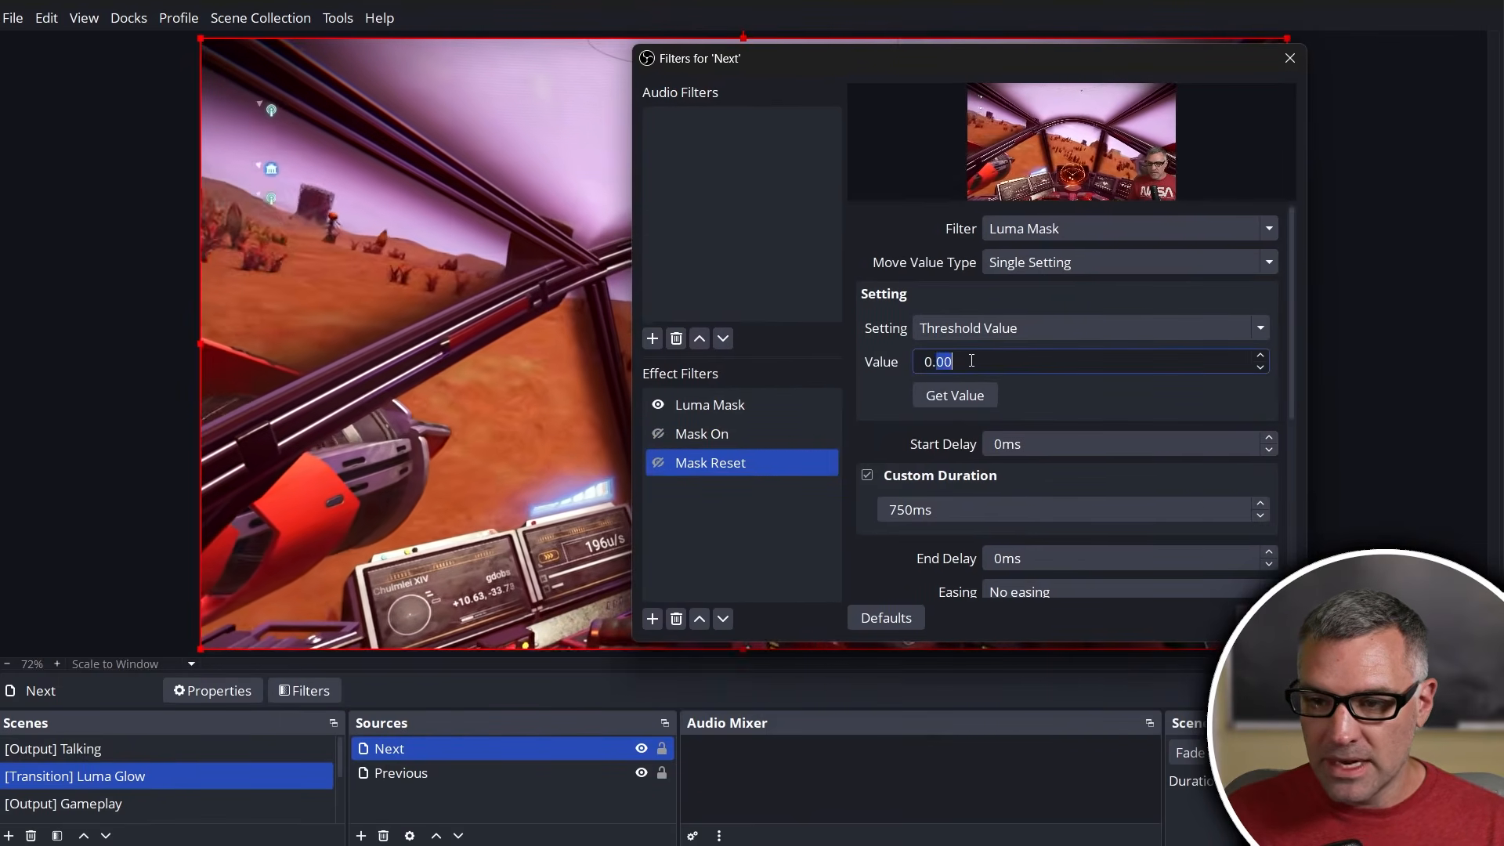
text(1)
triple_click(945, 511)
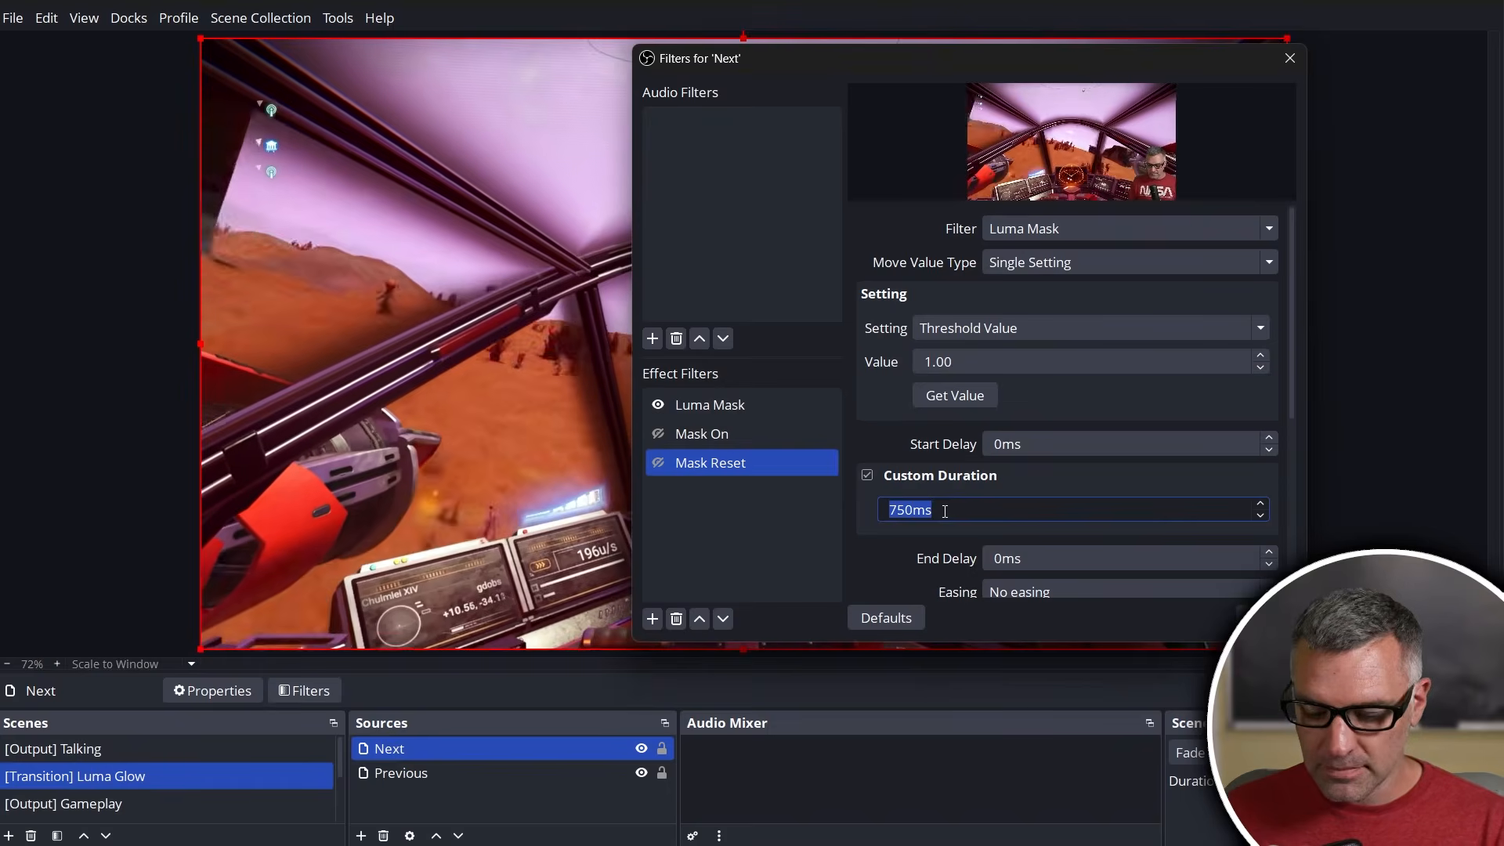
text(0)
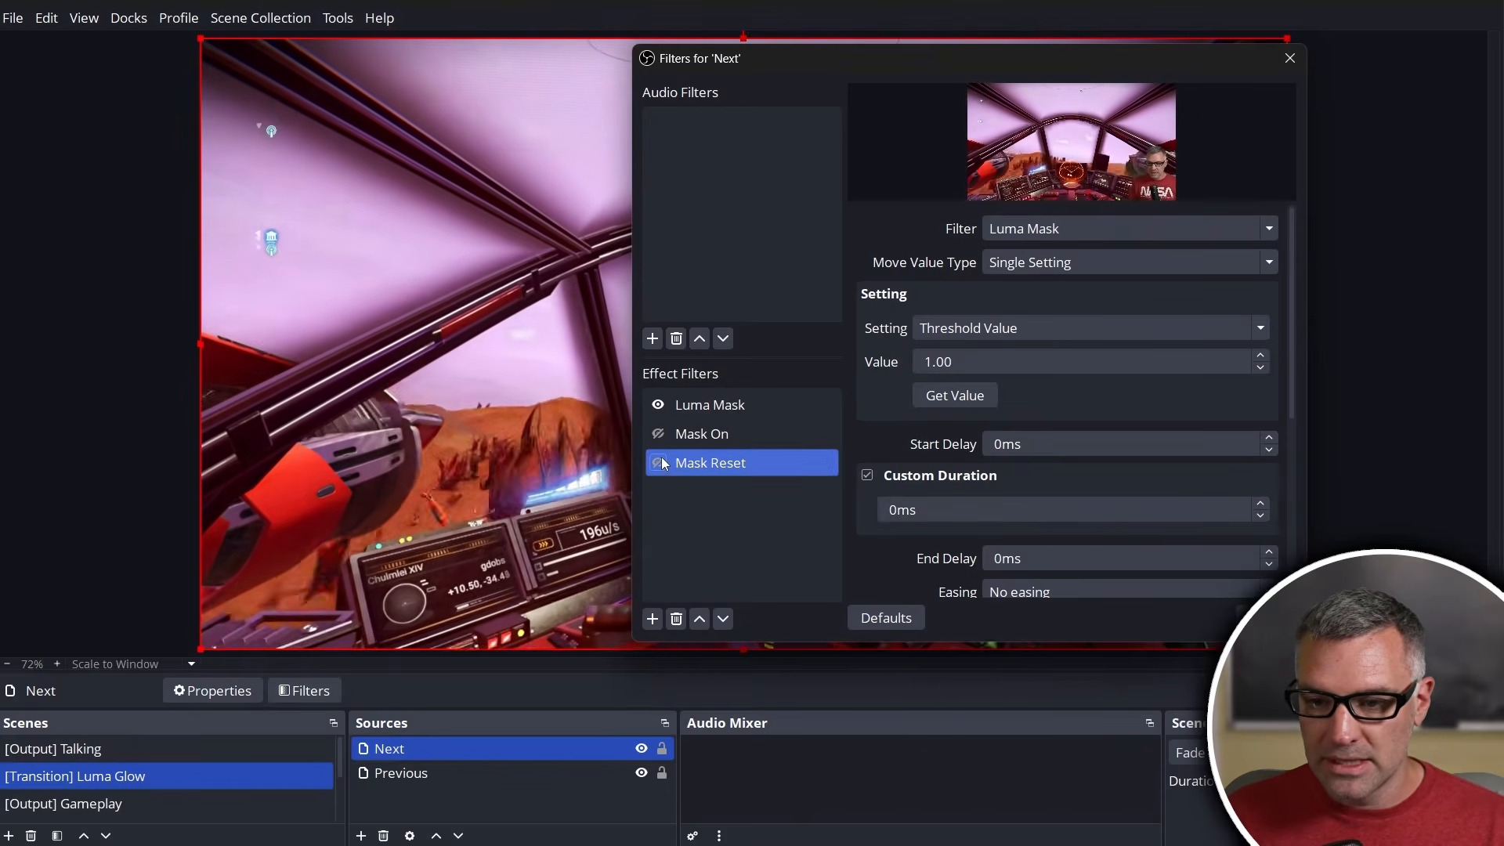
click(659, 463)
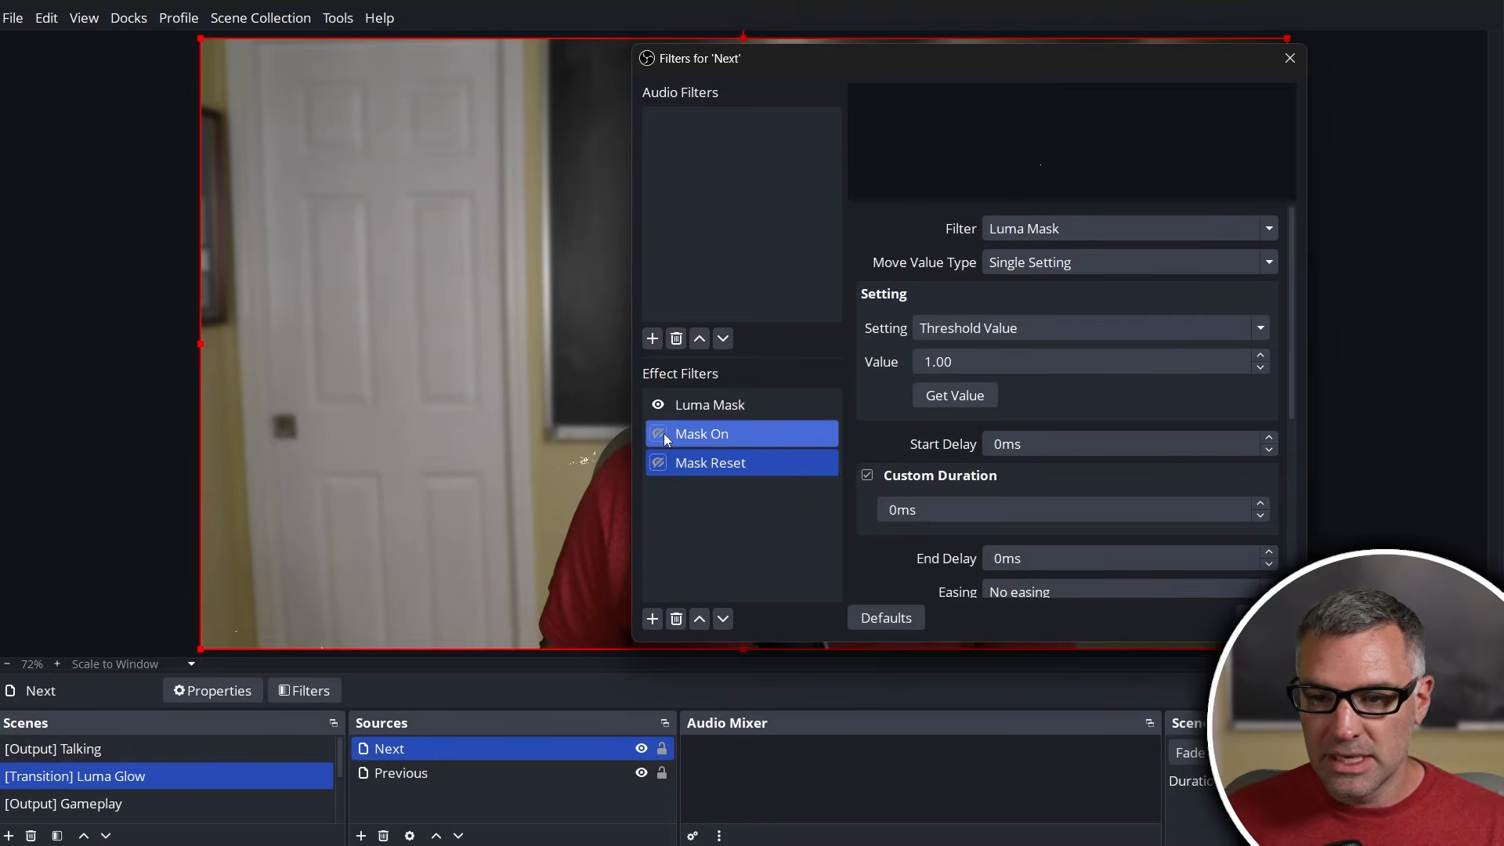
click(659, 435)
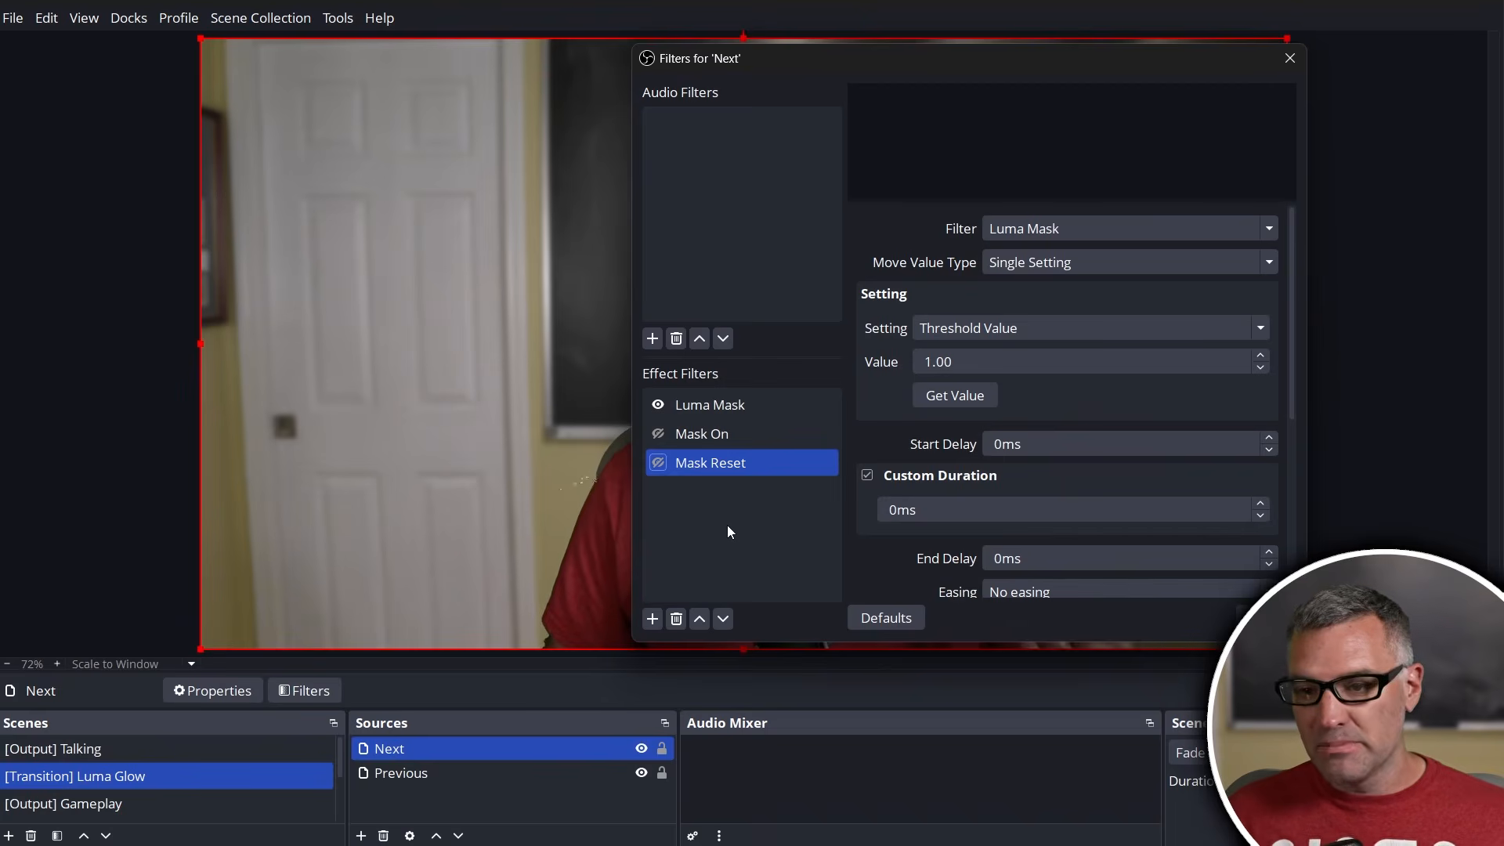
Lower the Luma Mask's mask multiplier to 0.99 and review the Mask Reset and Mask On filter settings.
click(745, 404)
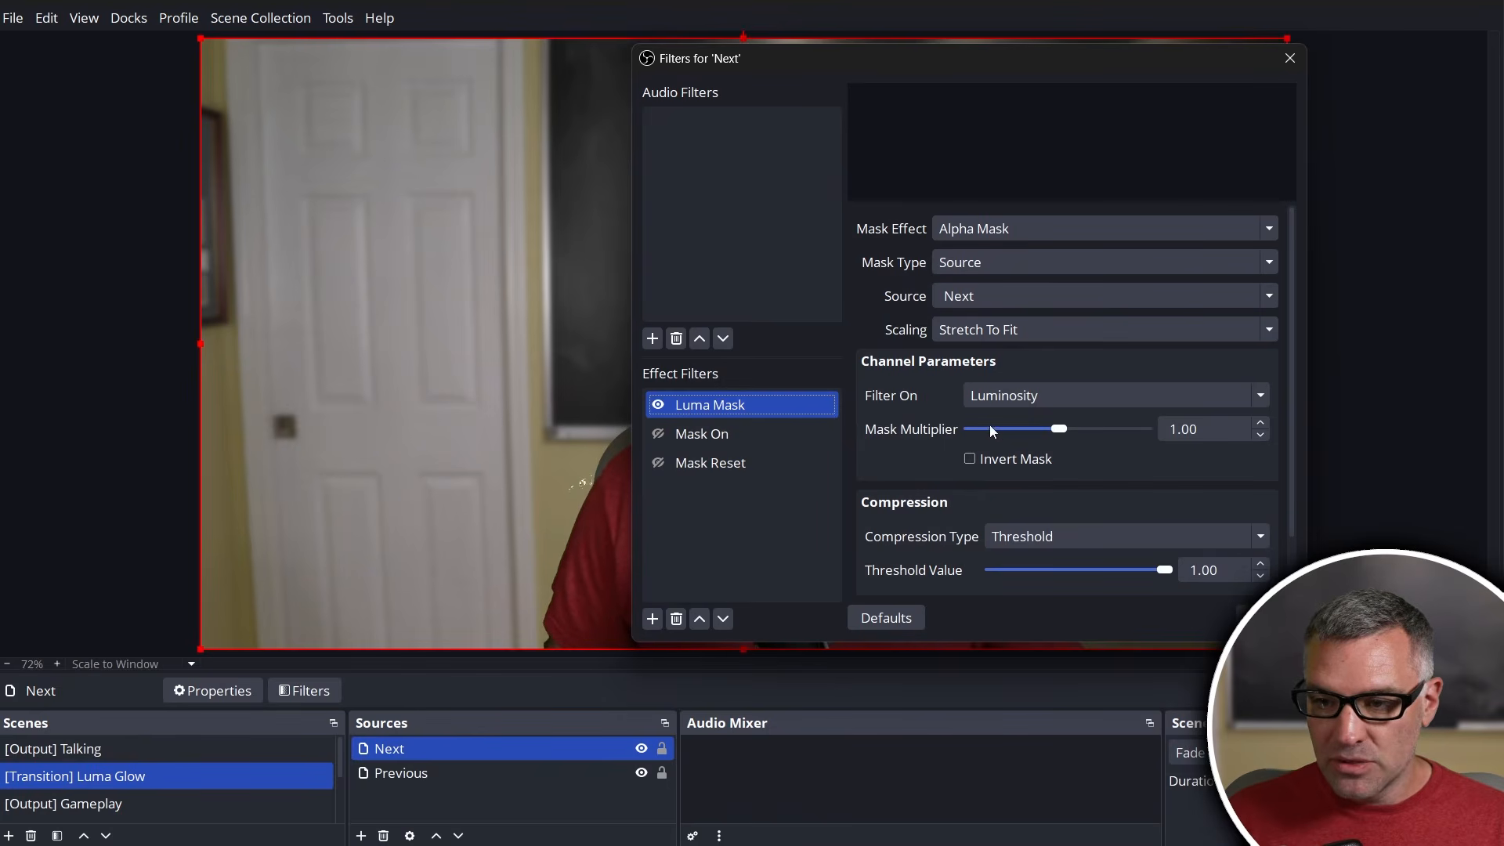
click(1266, 434)
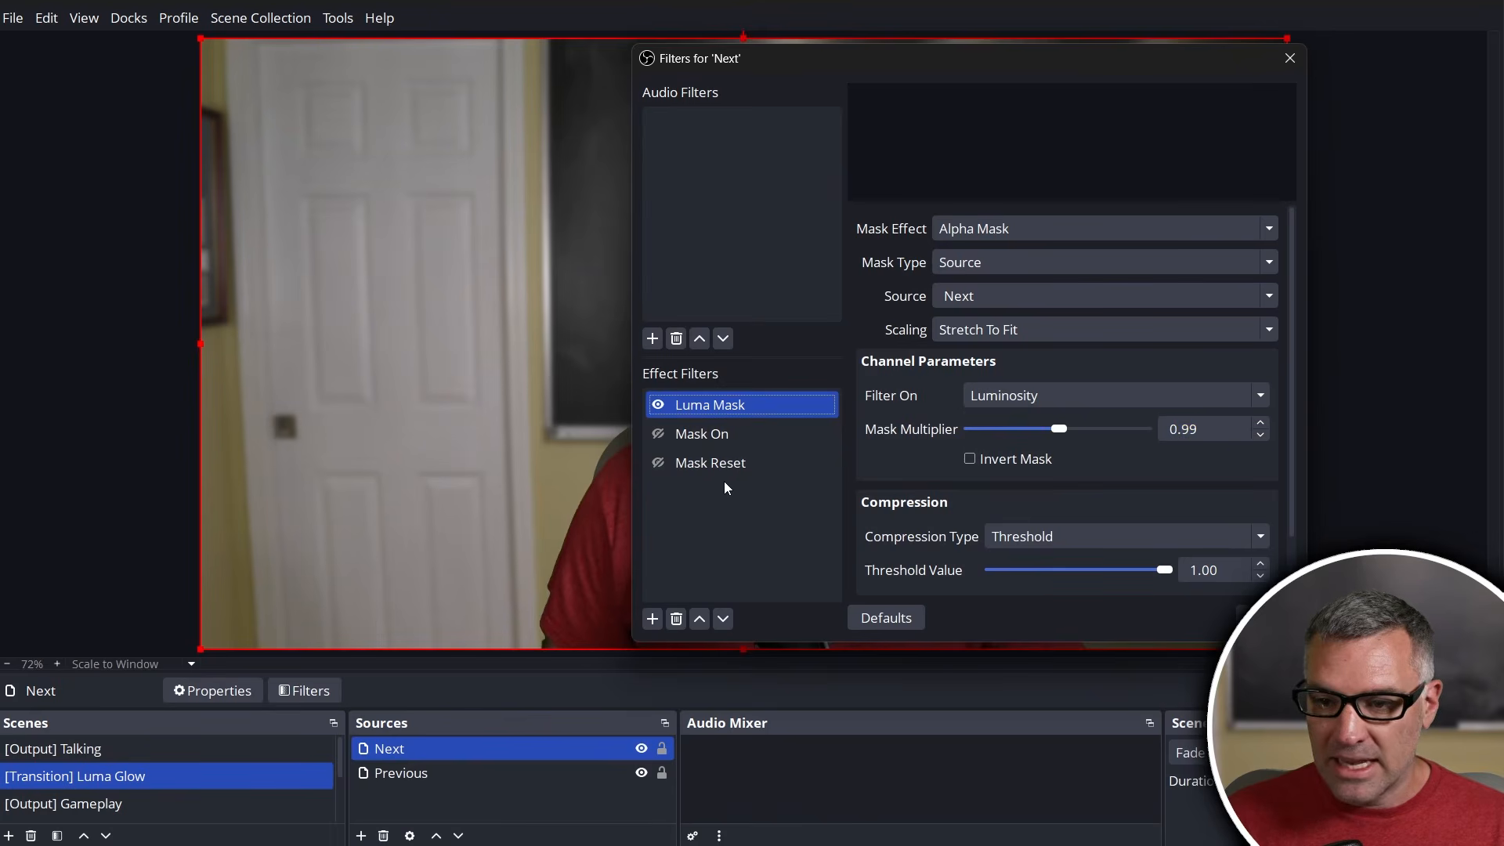
click(737, 464)
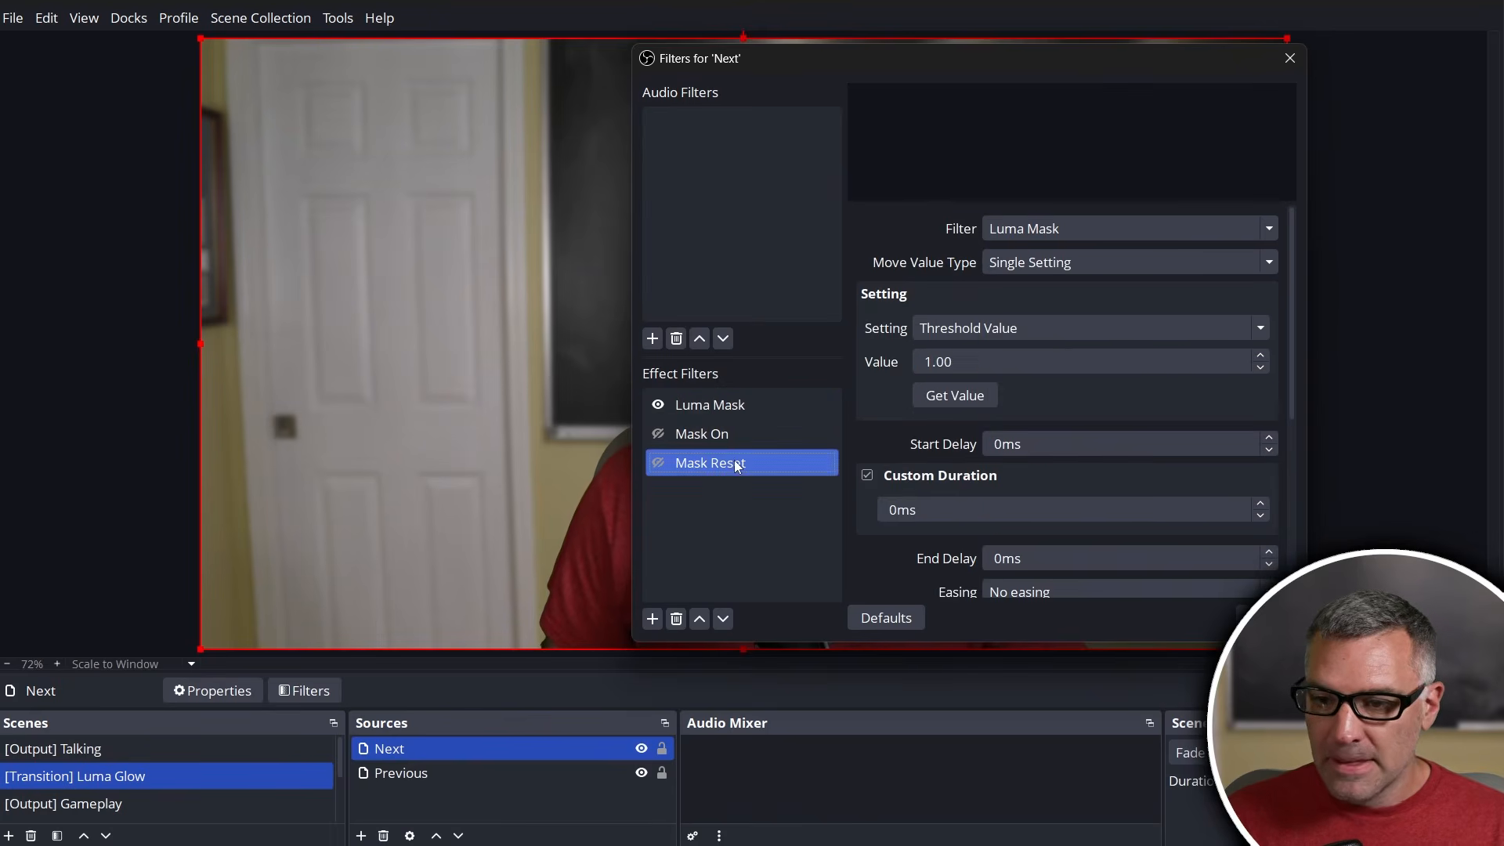
click(703, 430)
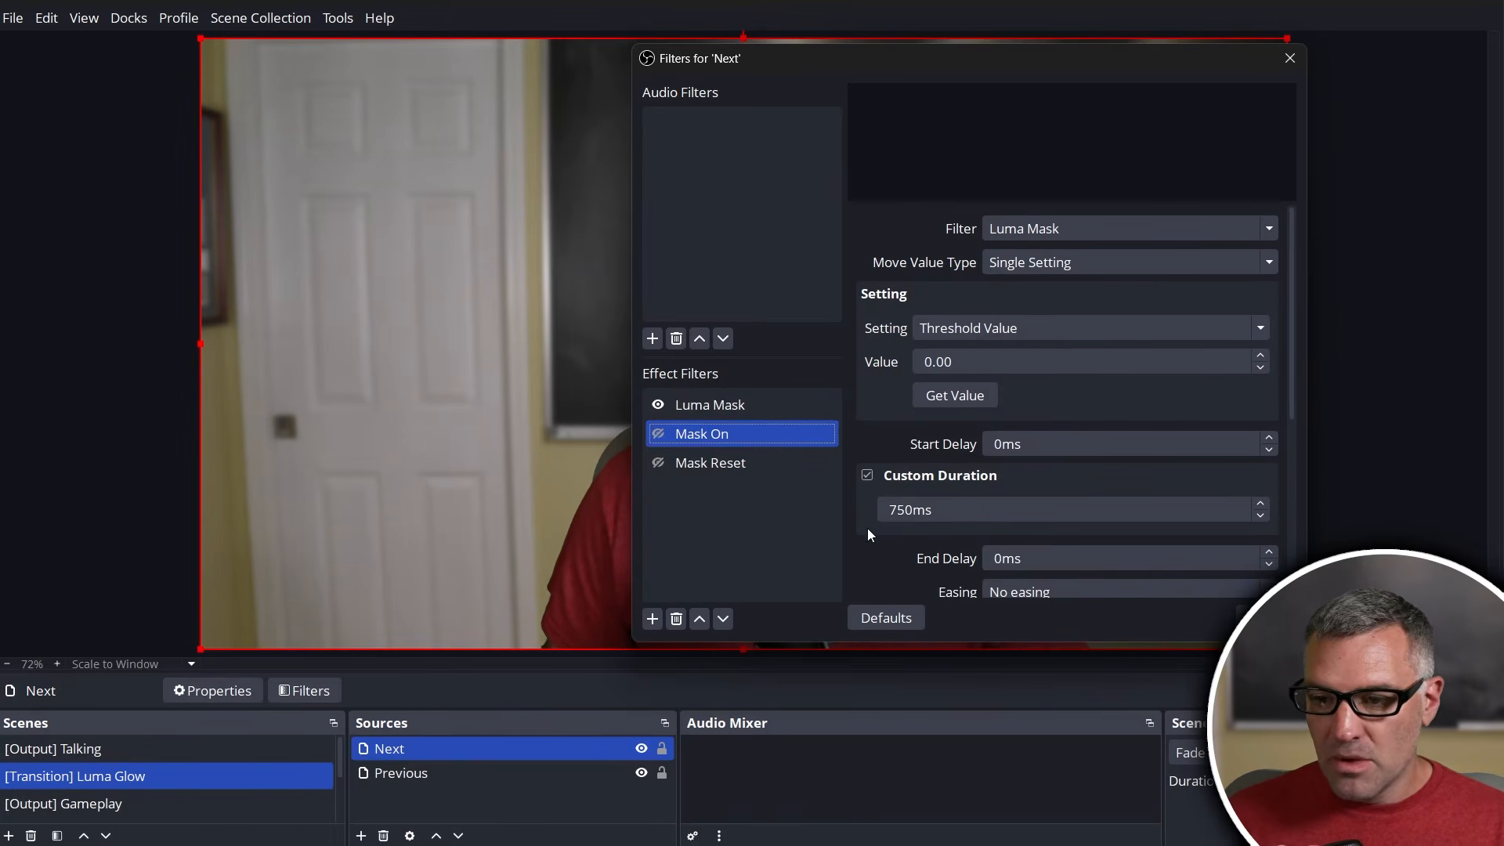
Set the Mask On filter's end delay to 50ms and choose Mask Reset as its next move.
scroll(866, 521, down, 5)
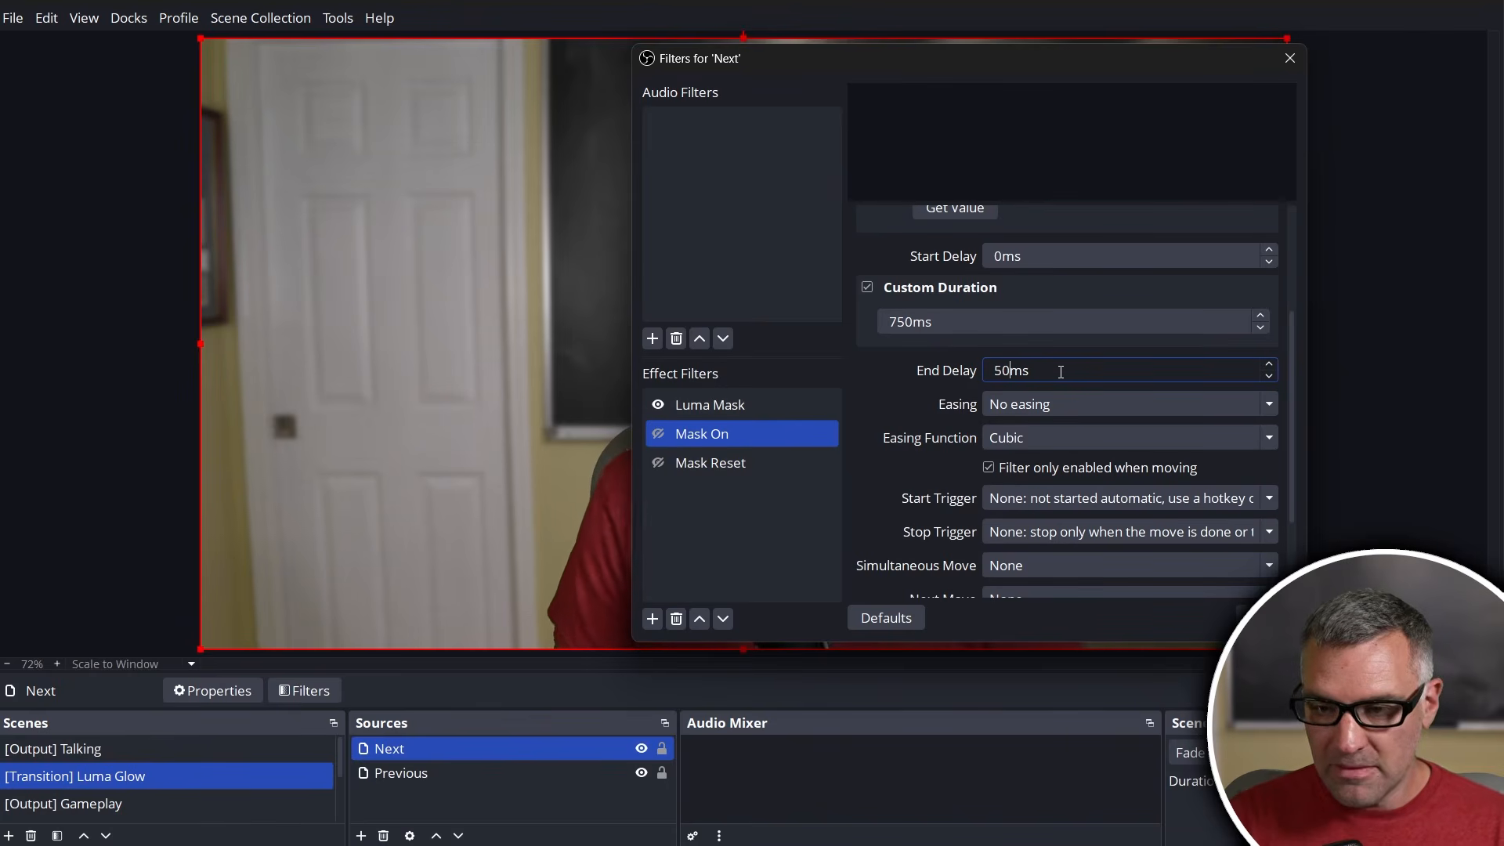
scroll(907, 440, down, 3)
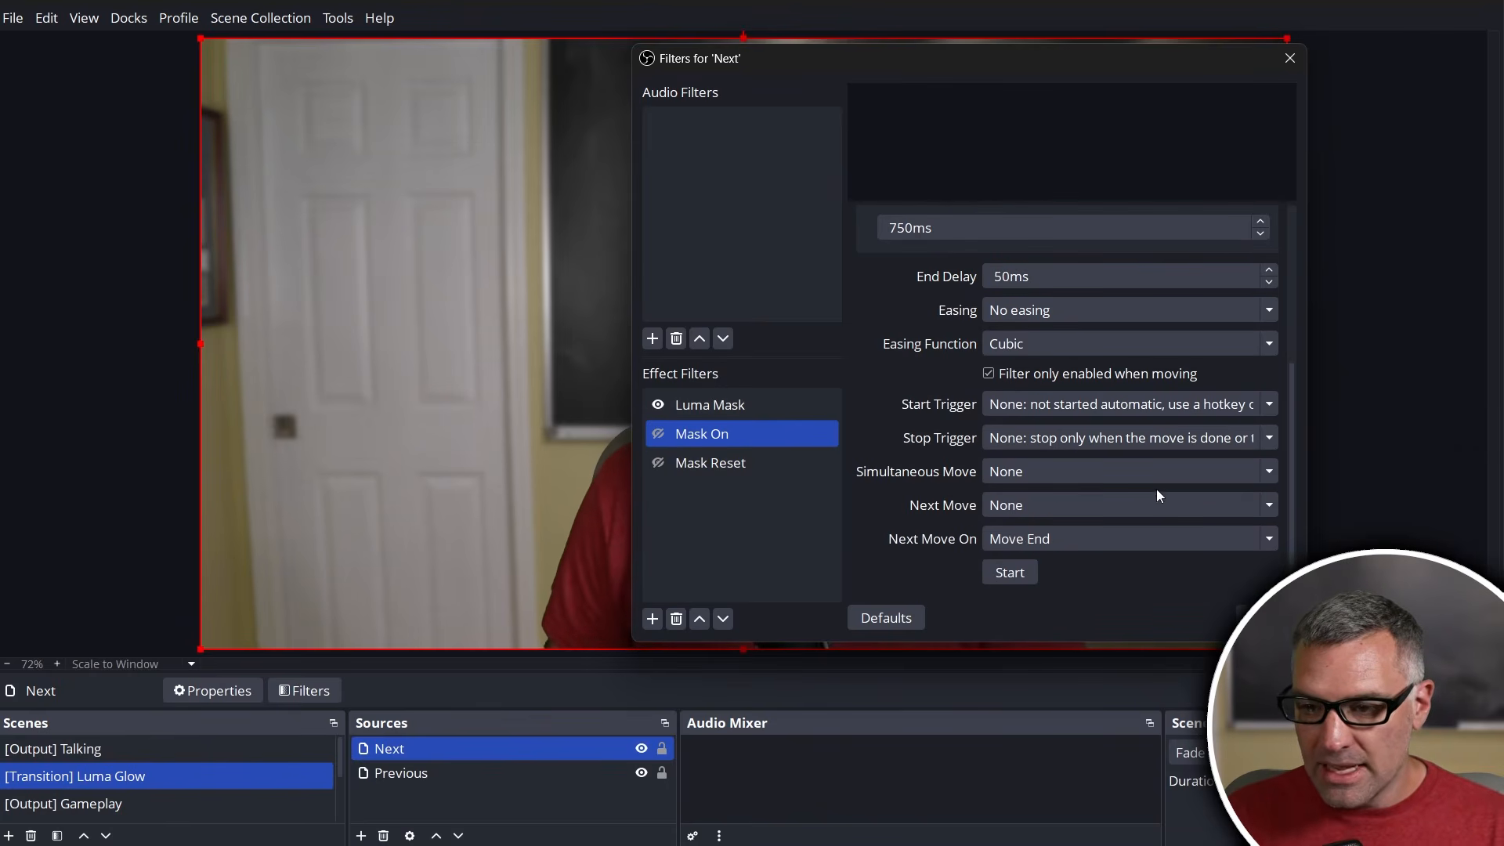
click(1158, 505)
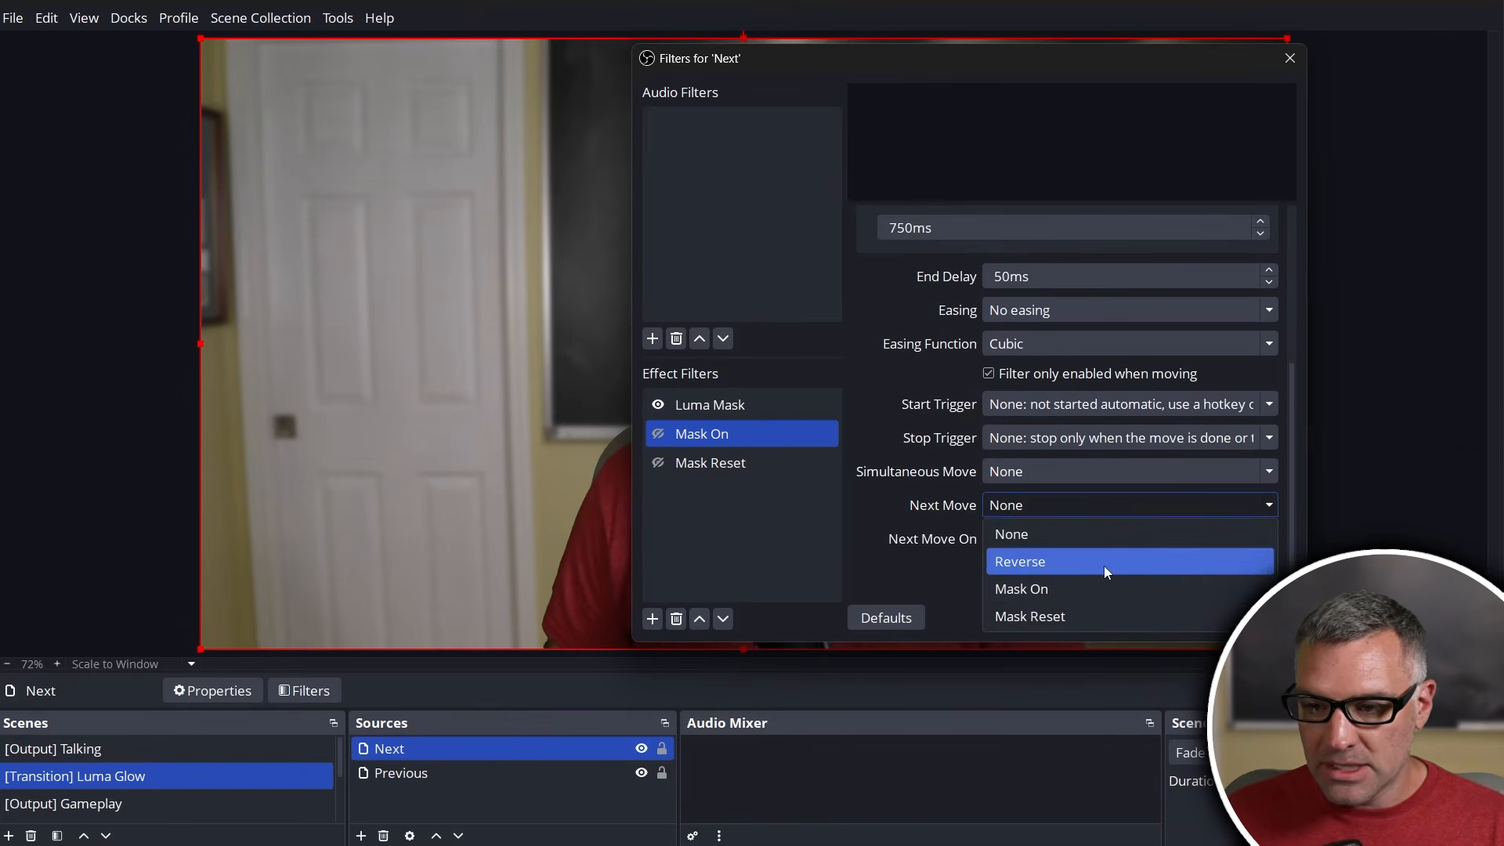
click(1094, 619)
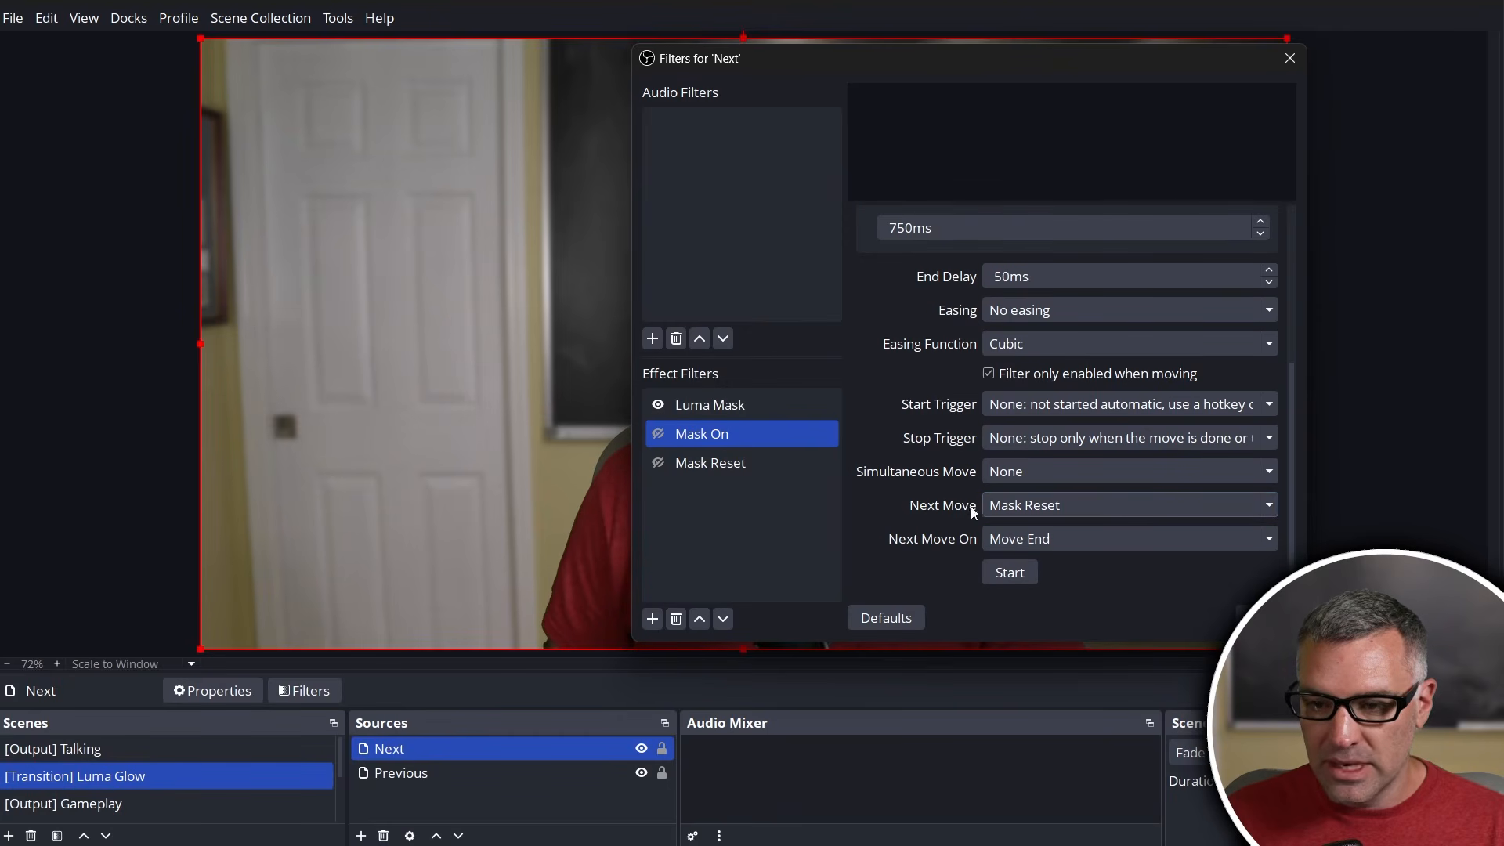
Move the filters window off the preview and run Mask On twice to test the reveal and reset sequence.
drag(796, 87, 1101, 85)
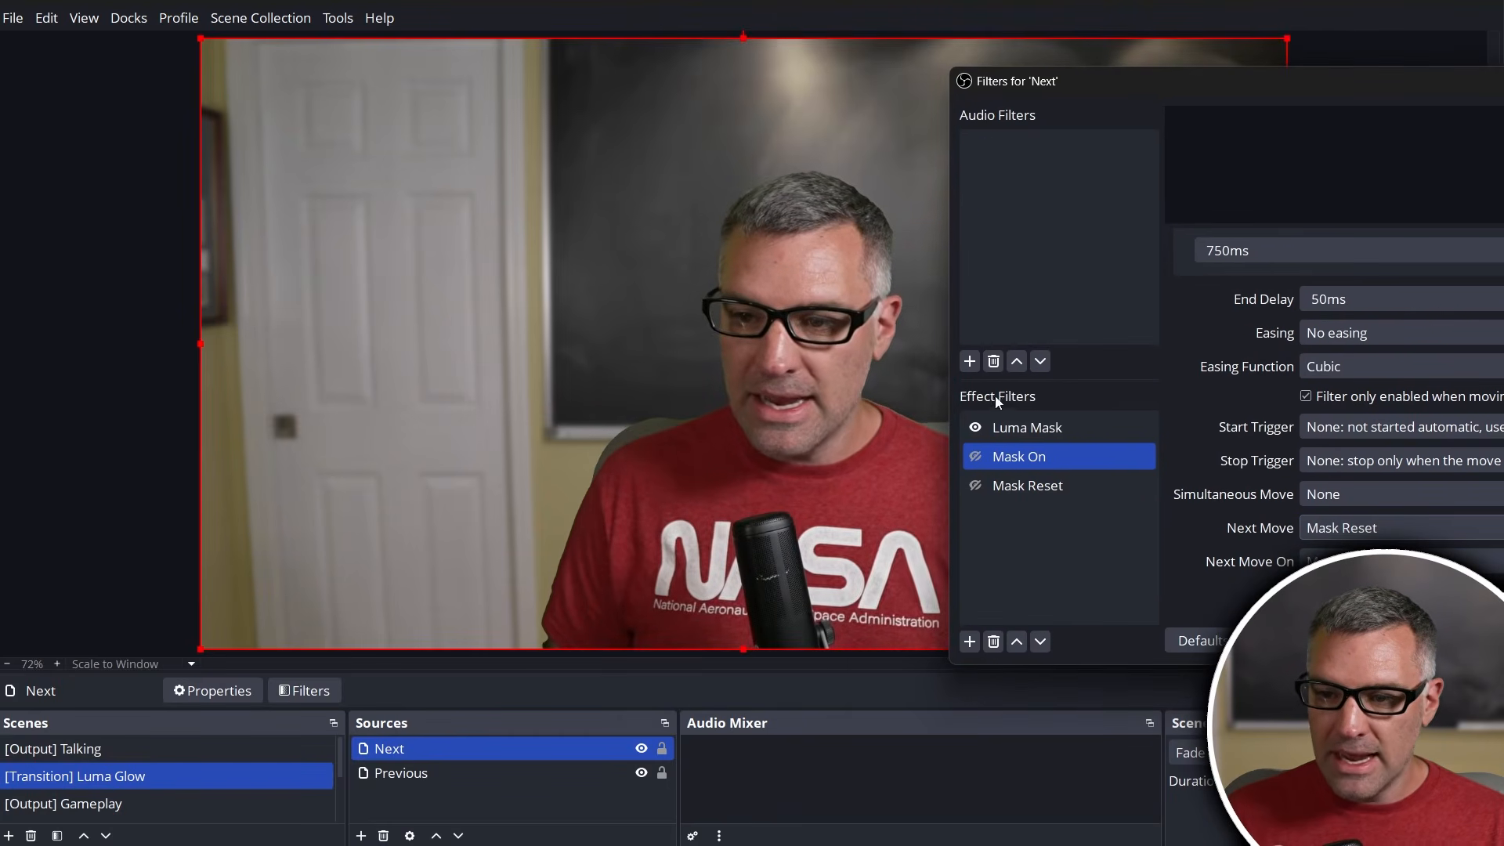
click(975, 457)
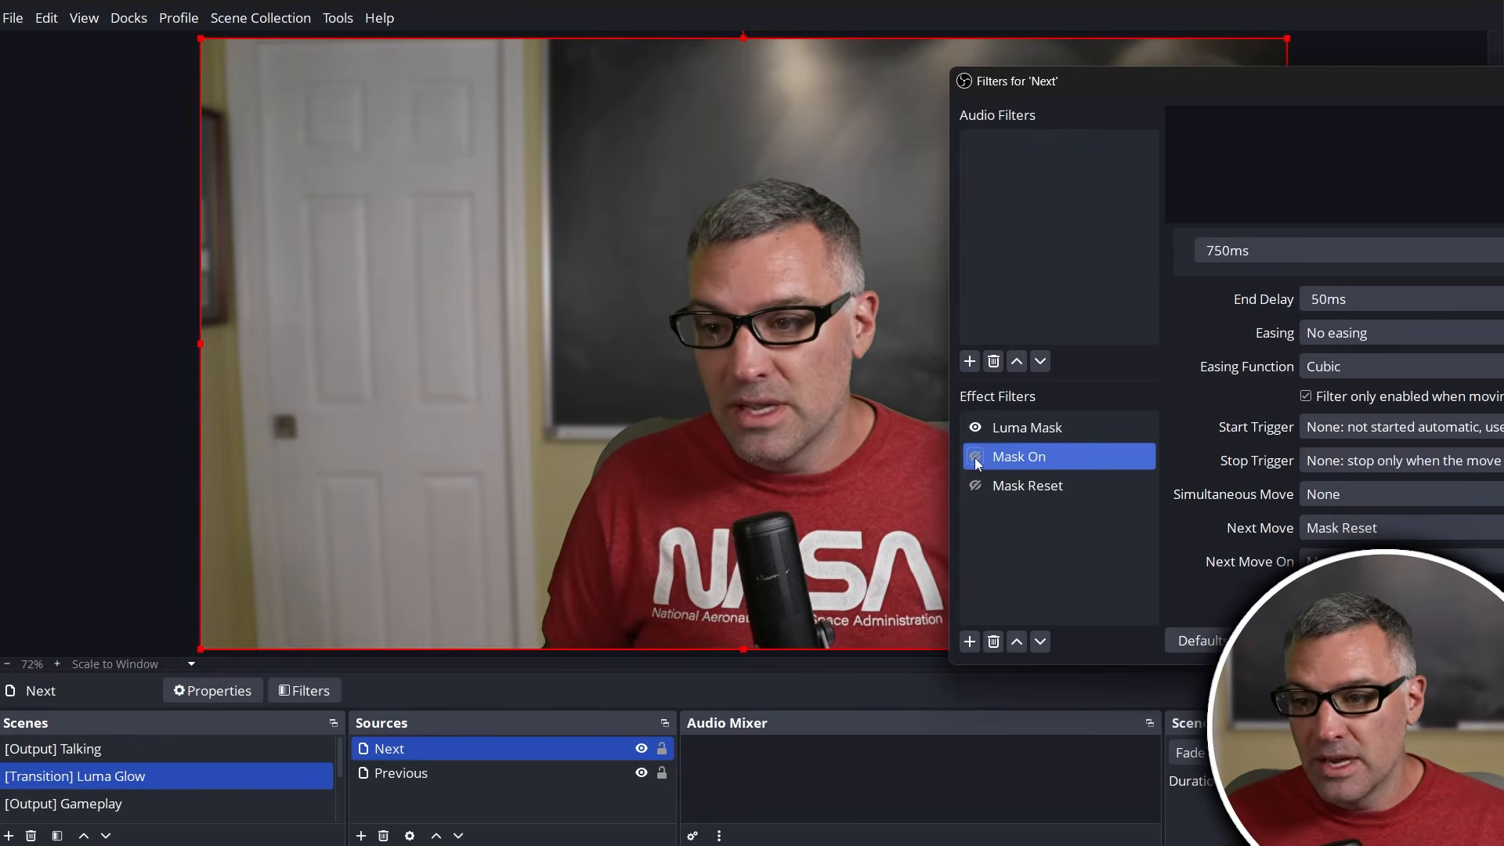
click(975, 458)
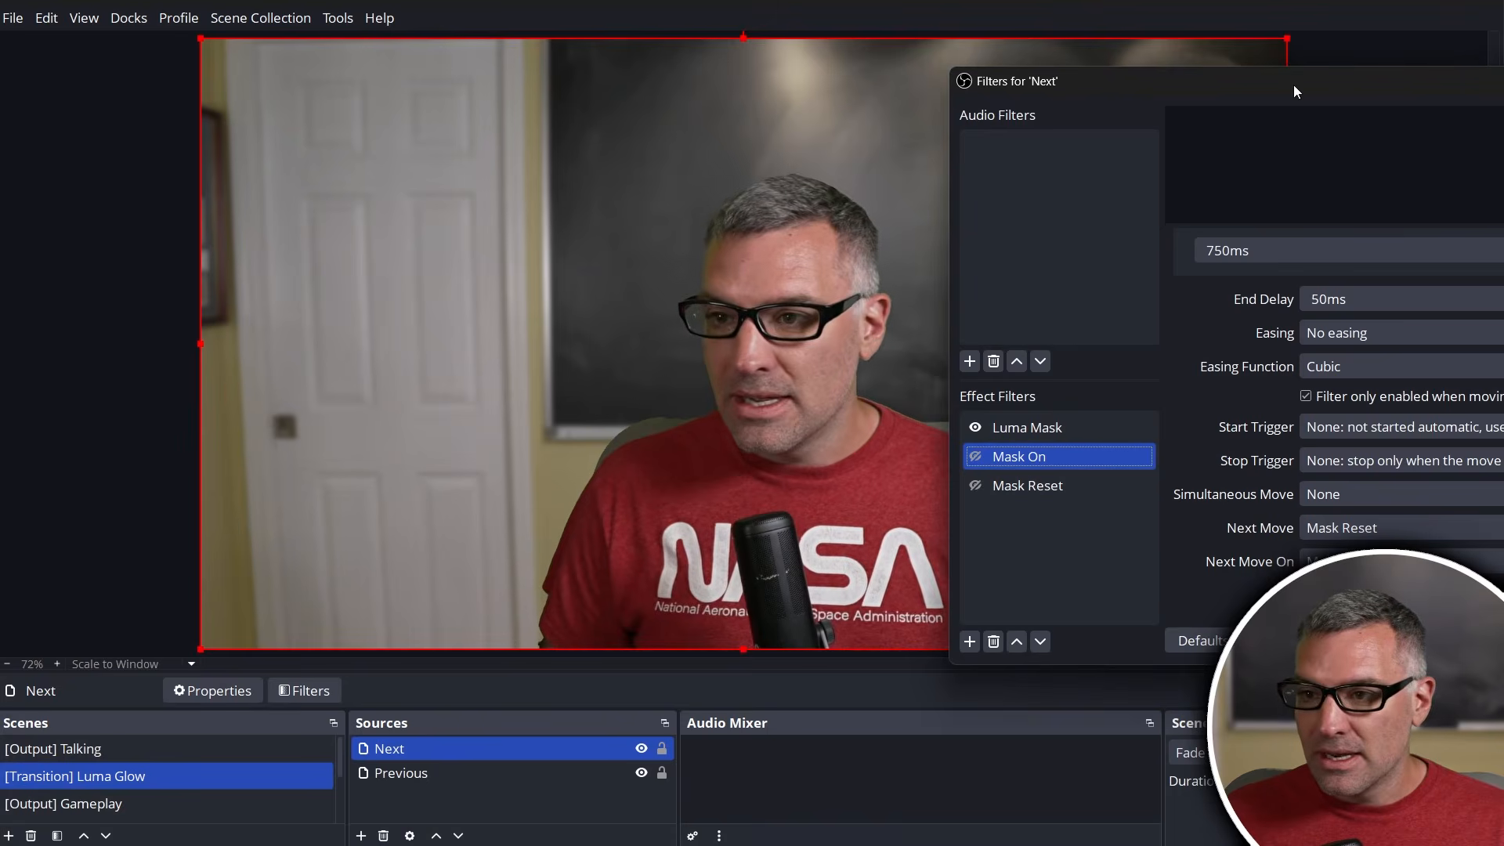
Lower the Luma Mask's threshold value to 0.30 and close the filters of the Next source.
drag(1290, 85, 851, 118)
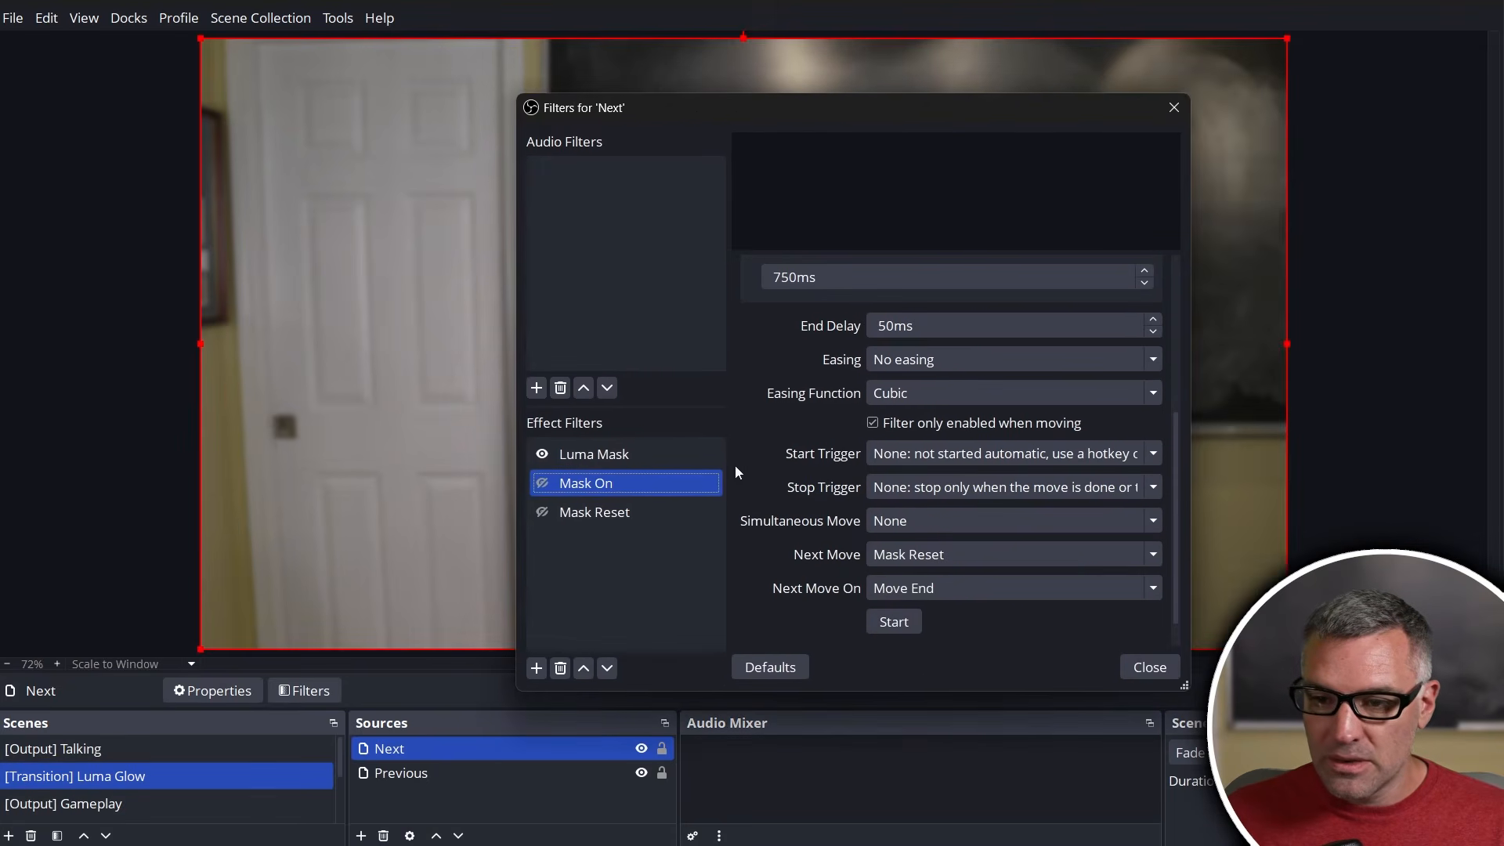
click(620, 452)
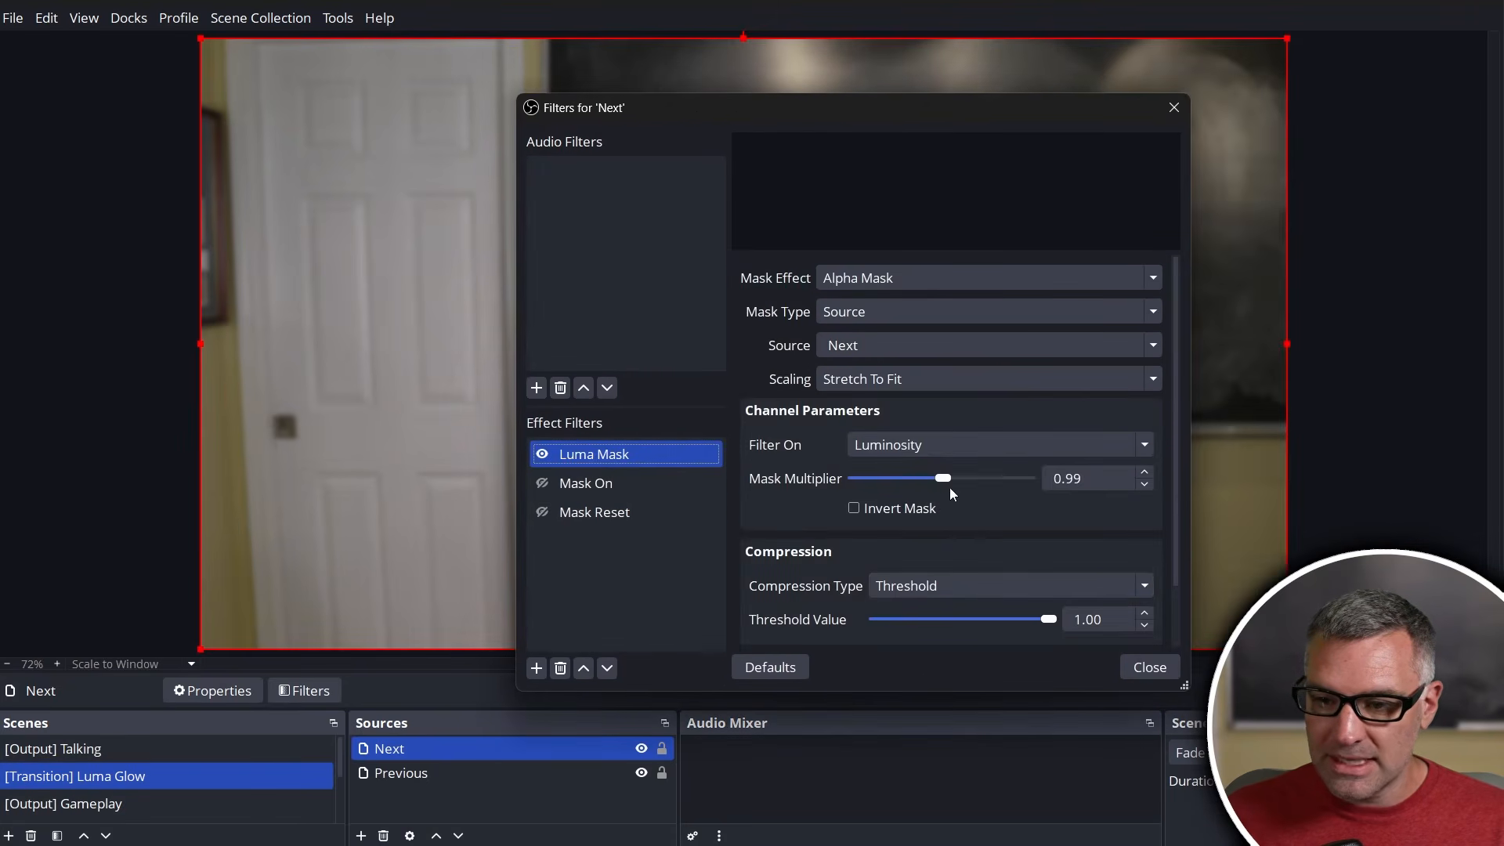
drag(1040, 620, 928, 620)
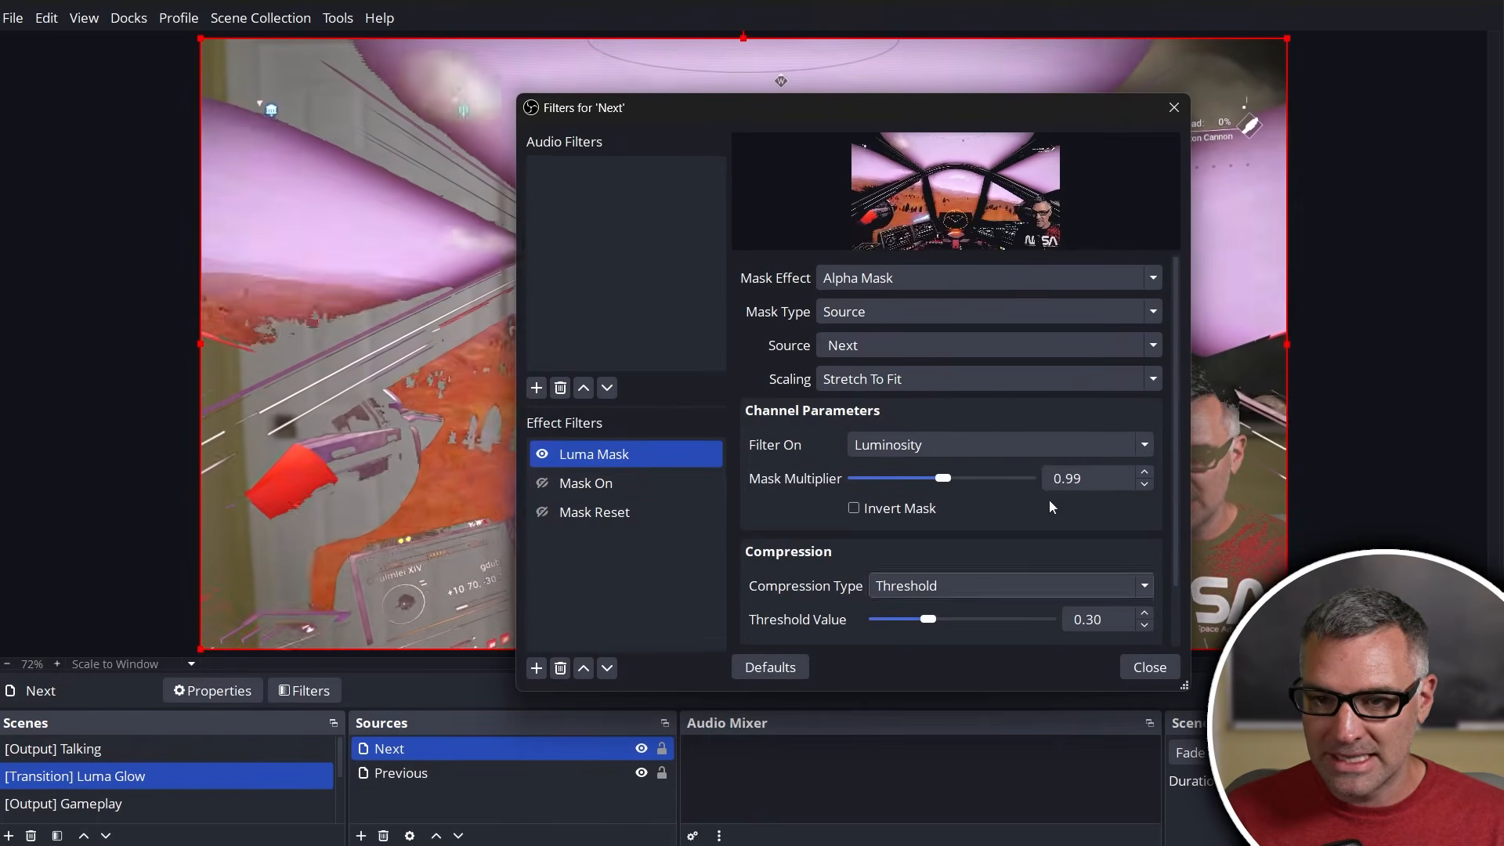
drag(813, 118, 843, 144)
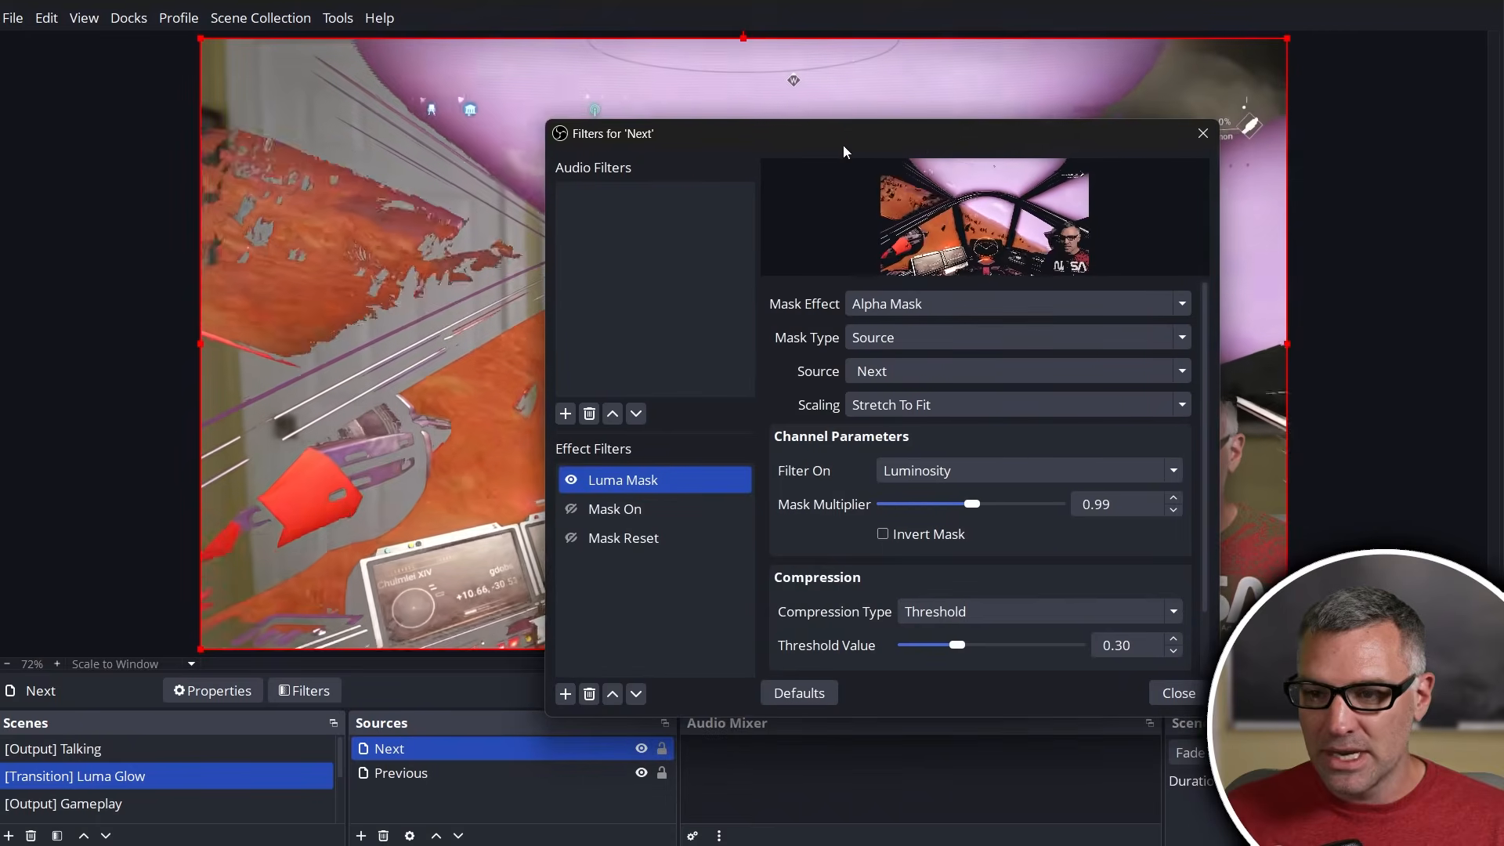
click(1203, 133)
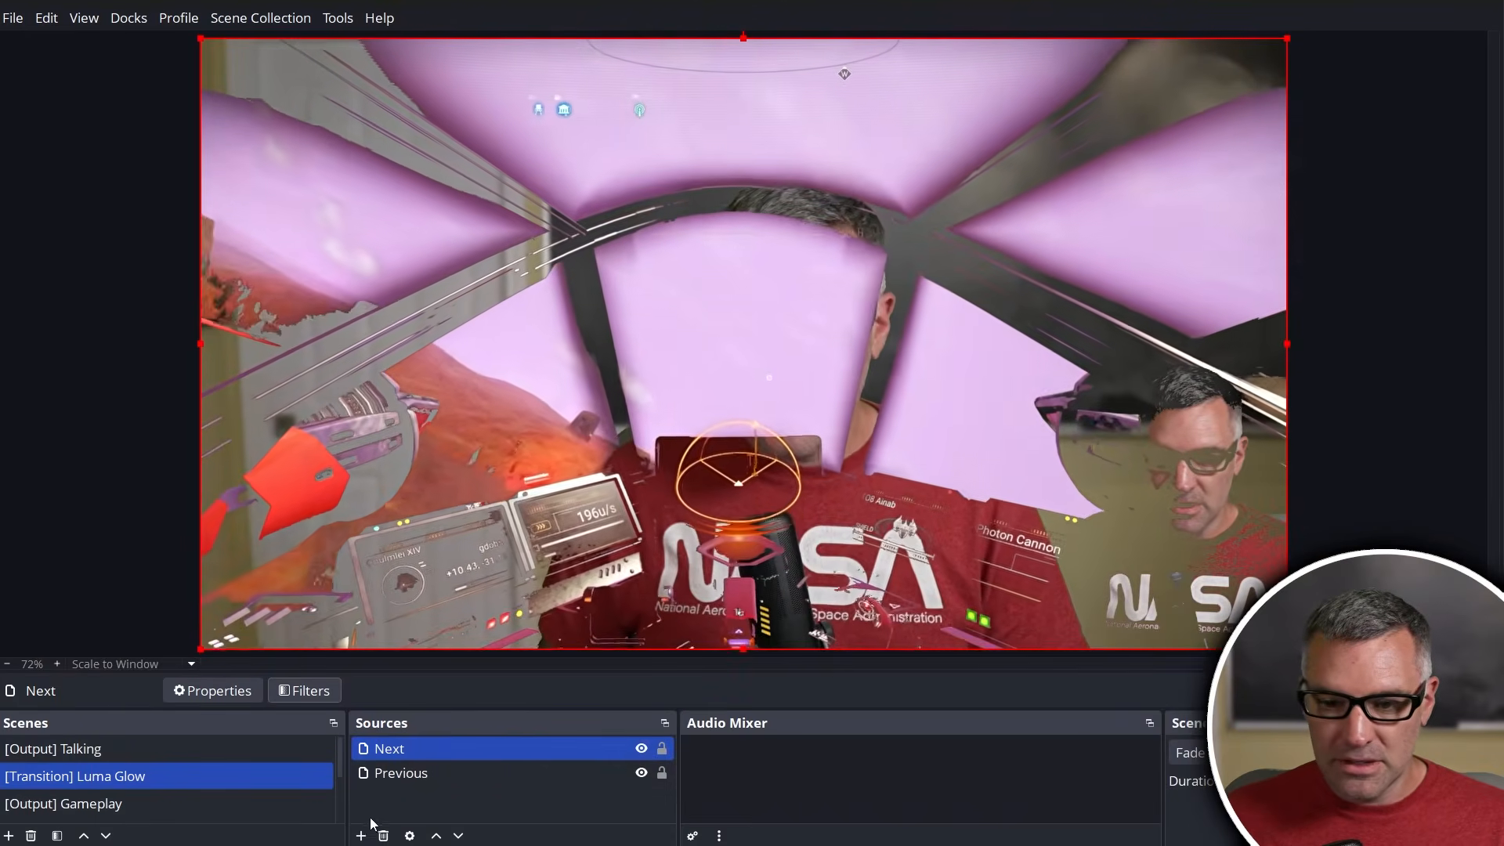
Add a new Stroke source named "Neon" to the Luma Glow transition scene.
right_click(420, 167)
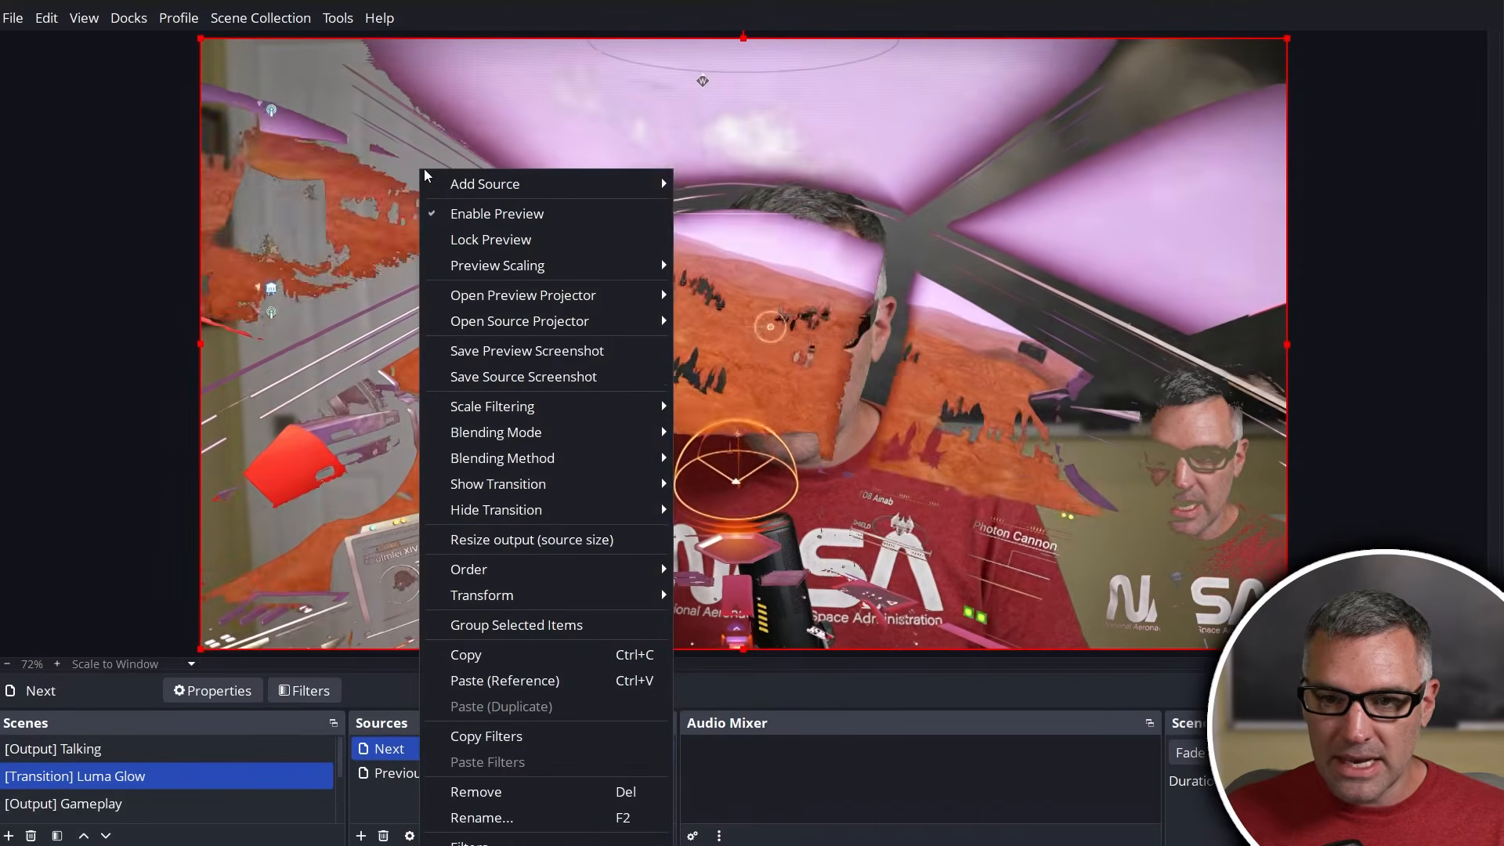
mouse_move(470, 183)
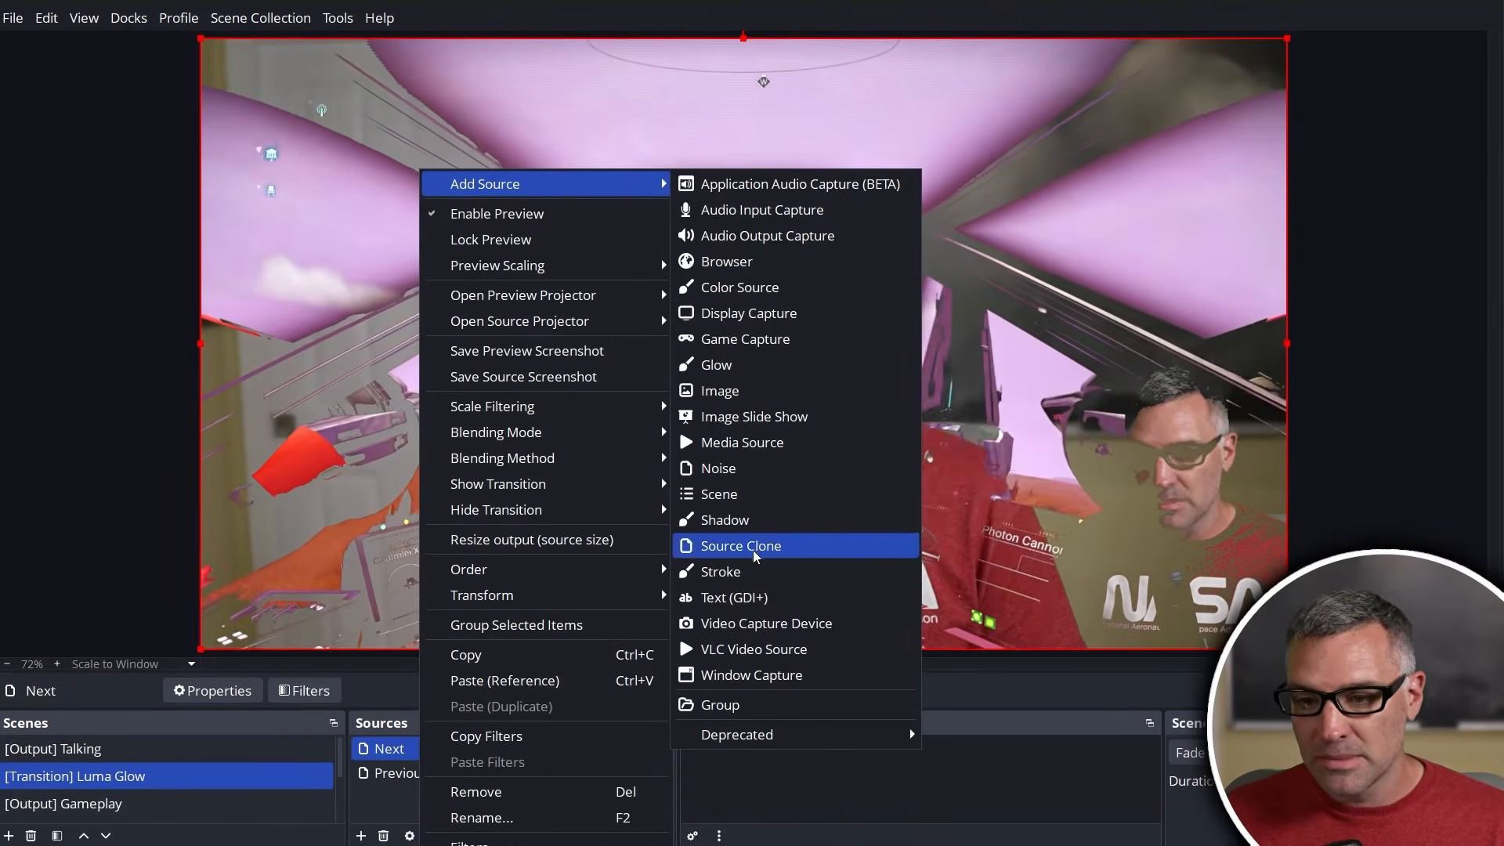
click(720, 571)
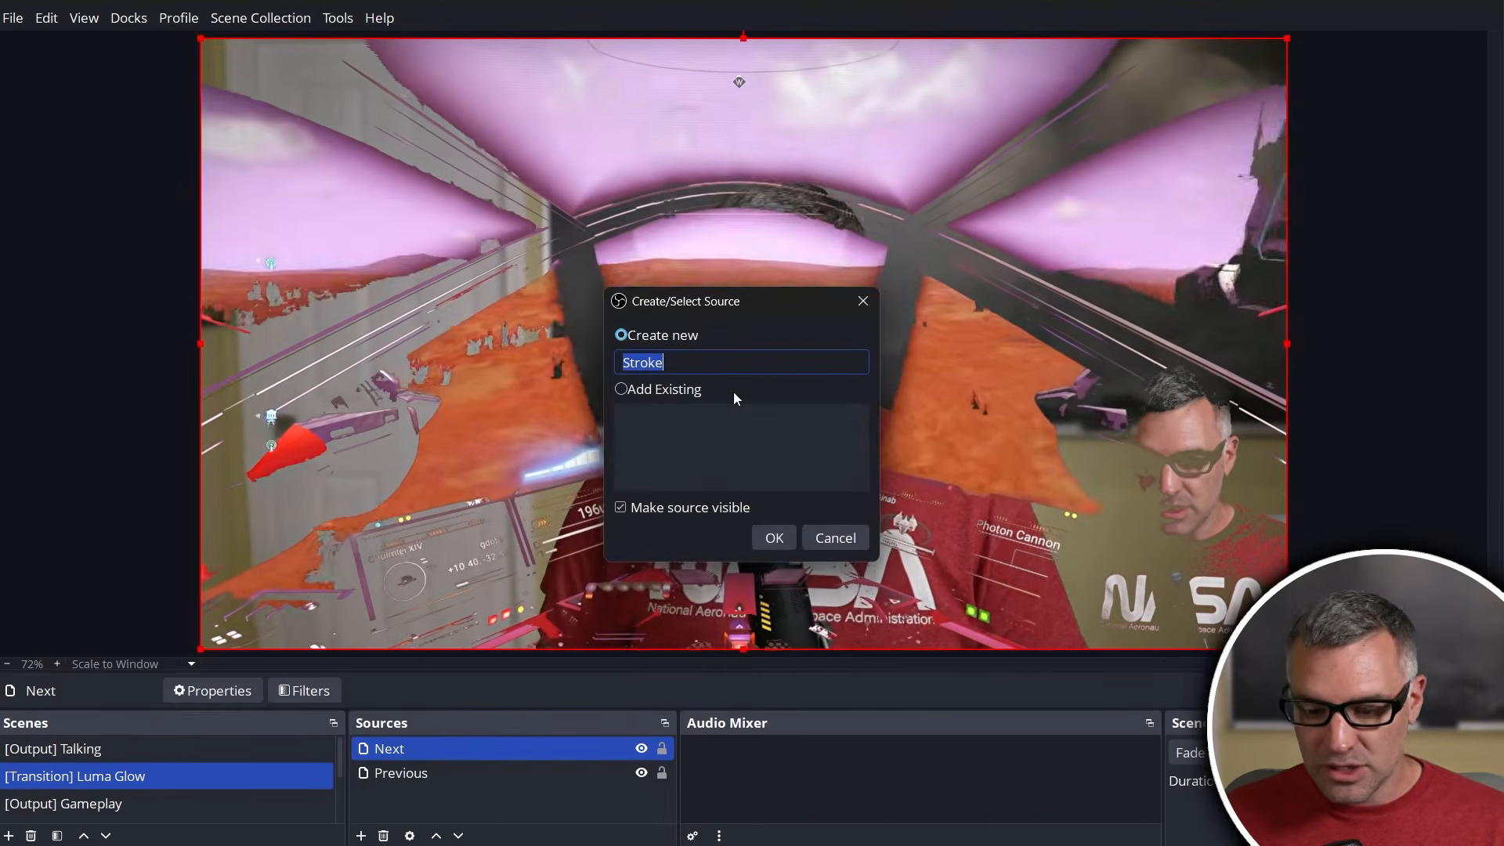
text(Neon)
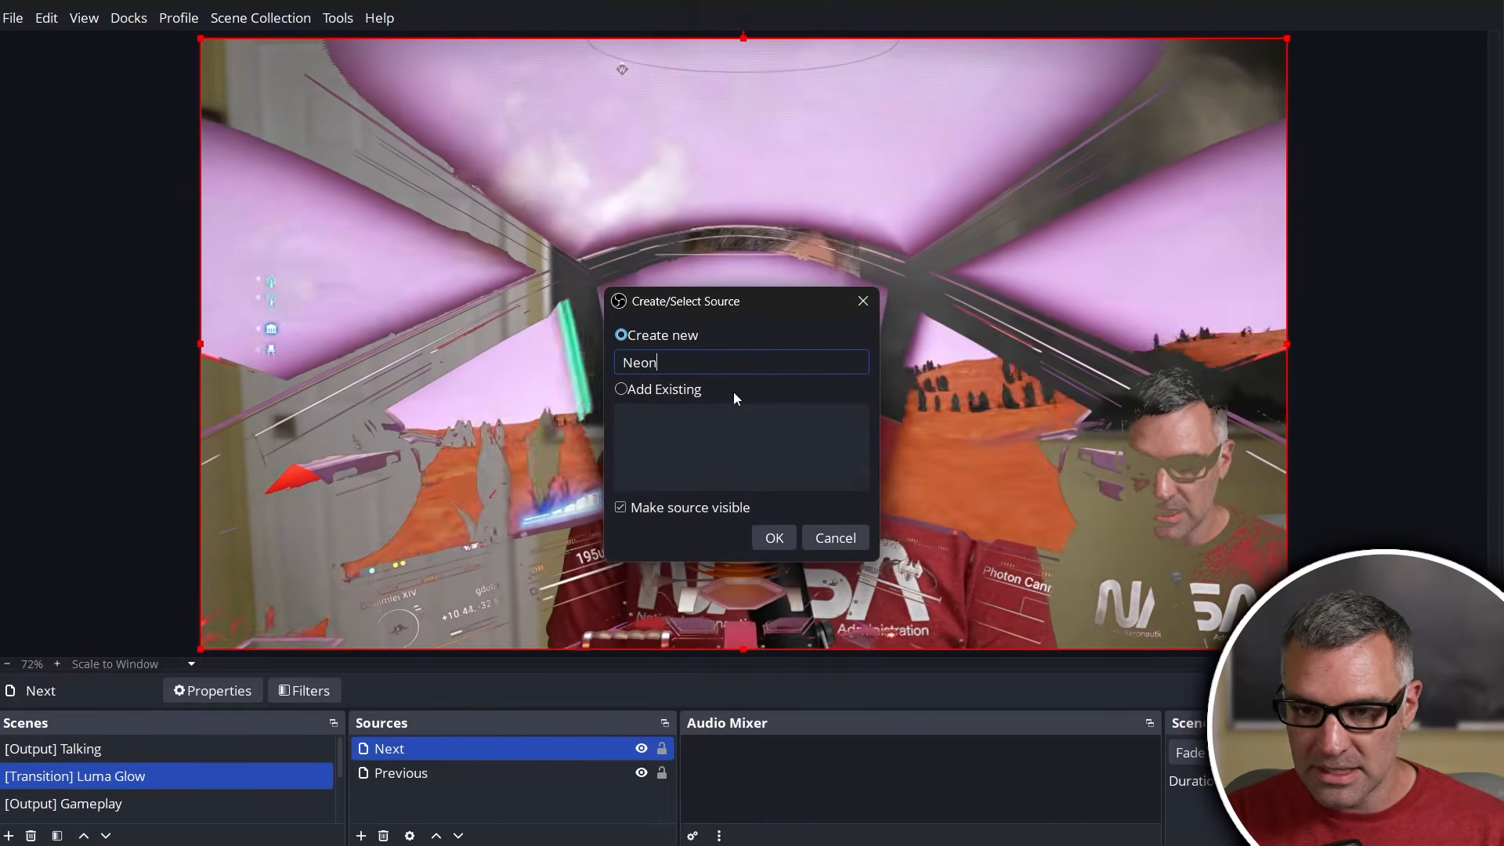
key(Return)
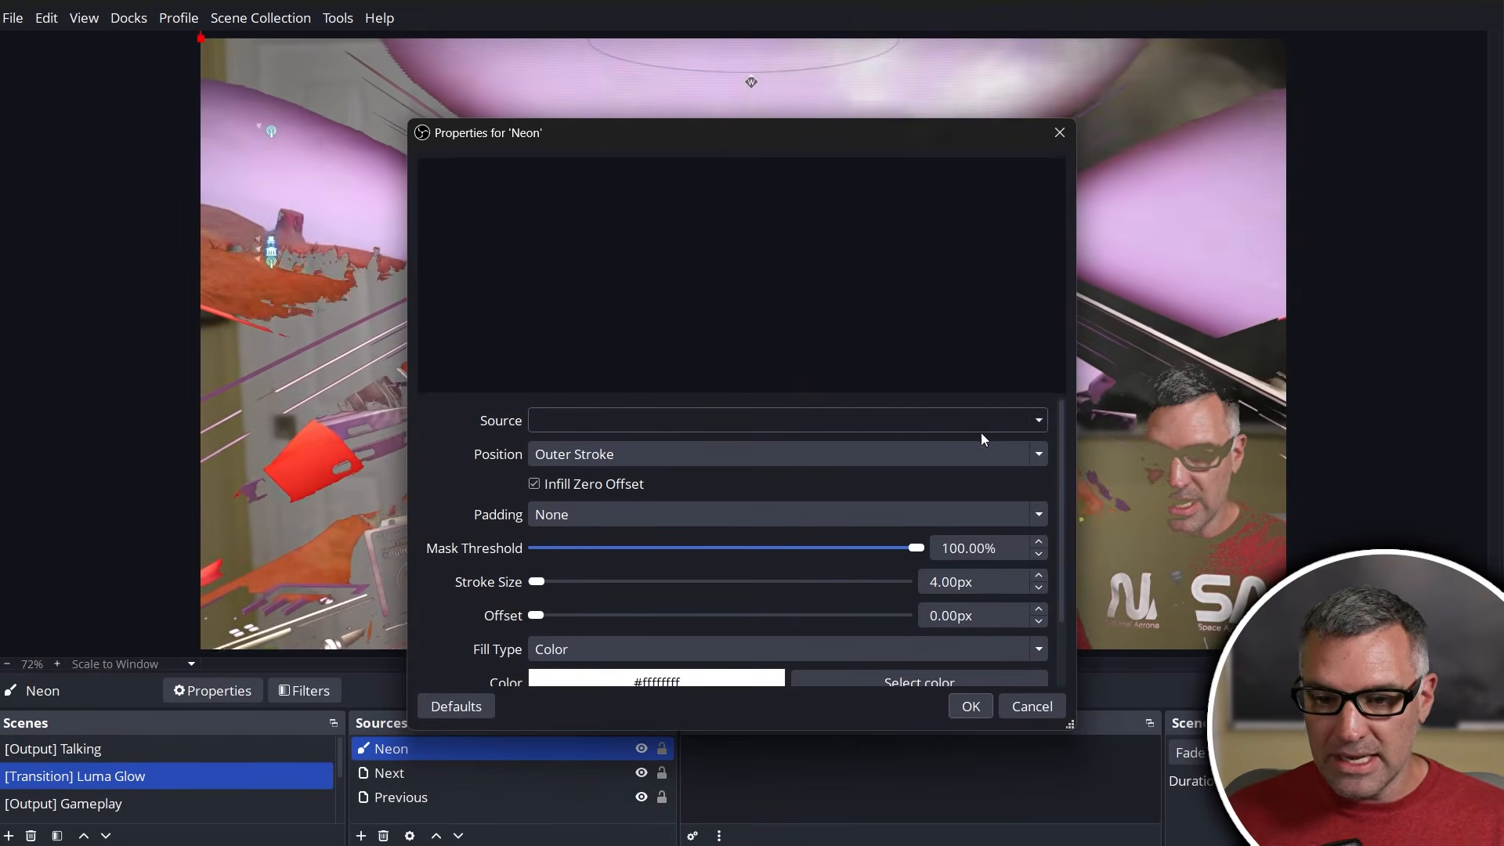
Use Next as the Neon stroke's source and turn off Infill Zero Offset.
ctrl+click(388, 776)
ctrl+click(388, 774)
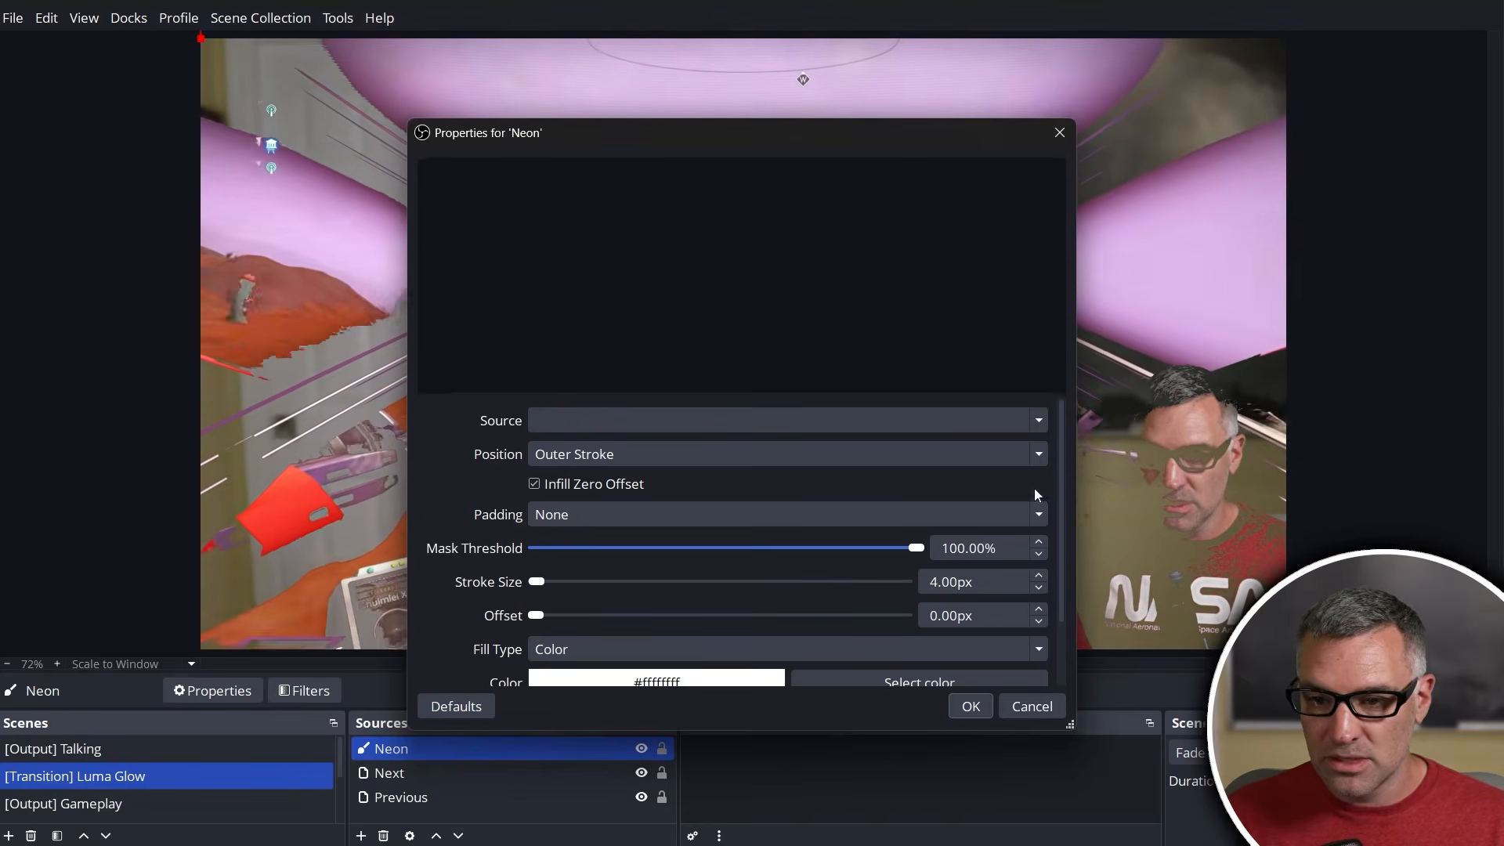
click(1039, 420)
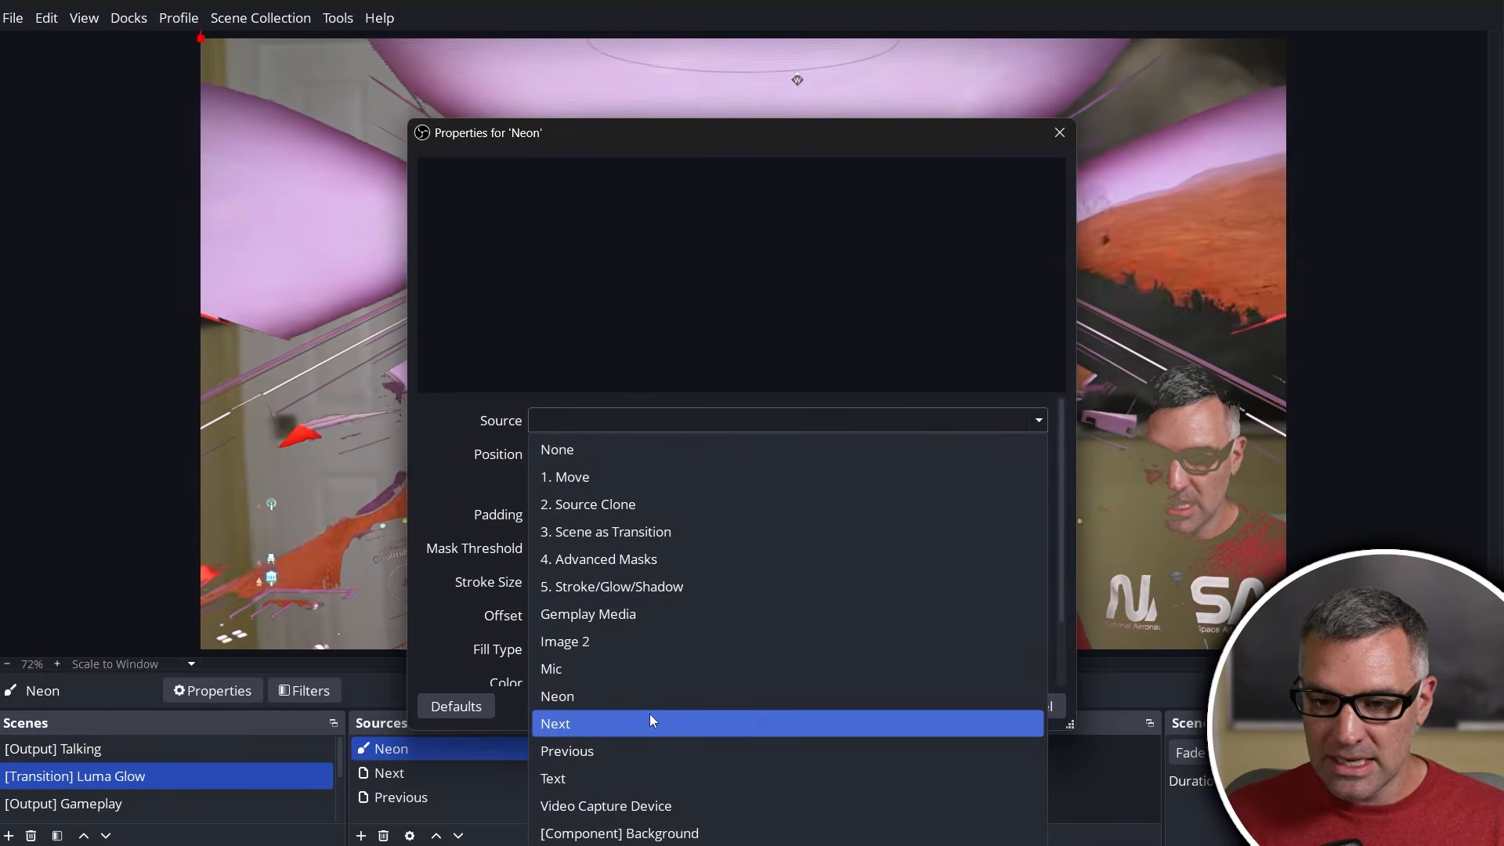
click(651, 713)
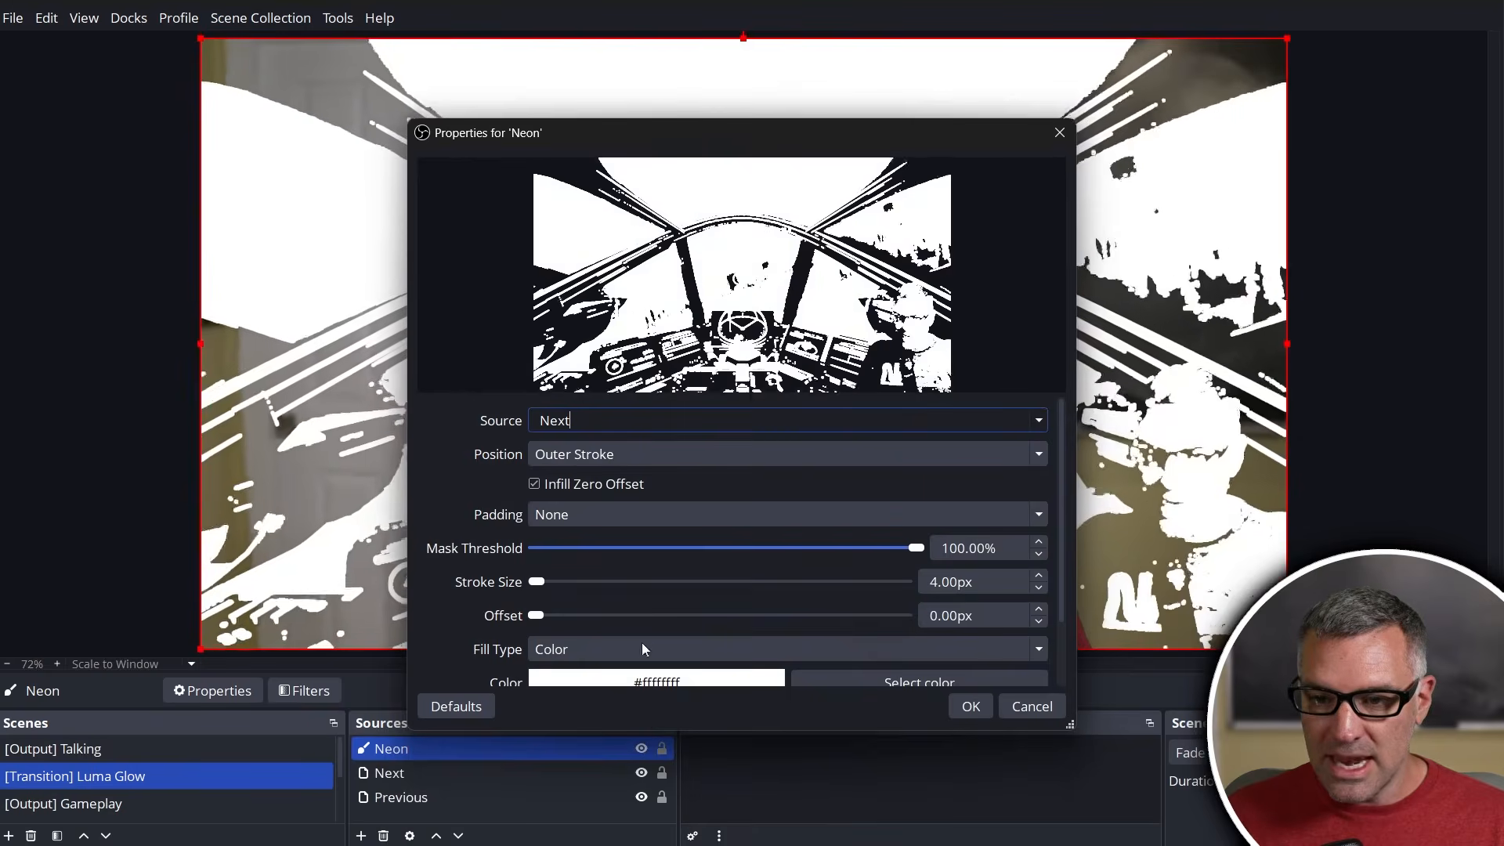
click(534, 485)
drag(685, 133, 821, 136)
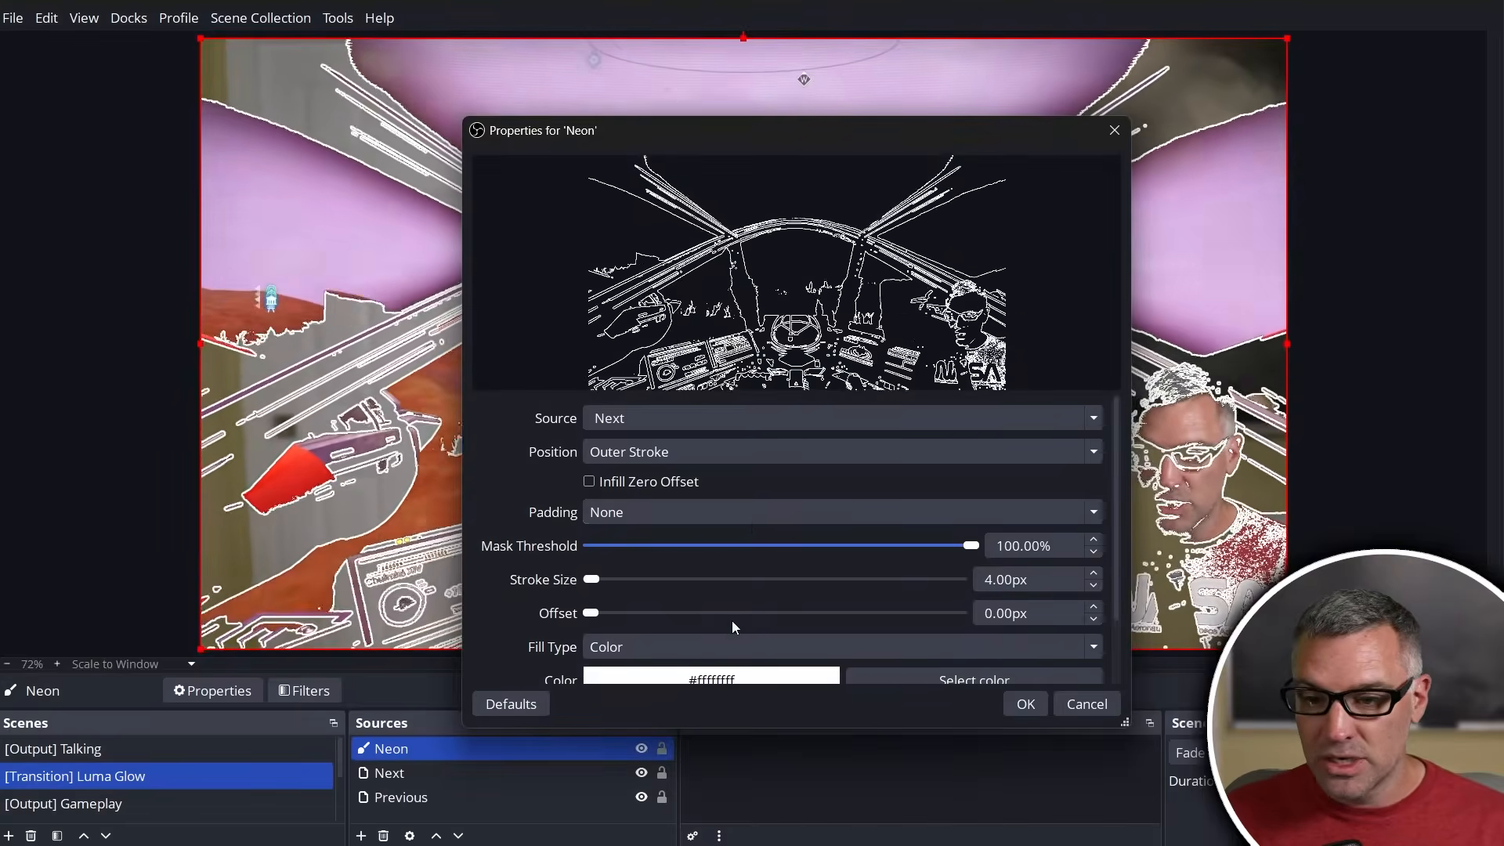
Set the Neon stroke's size to 6 px and its color to pale cyan #e1ffff, and accept the properties.
double_click(1057, 581)
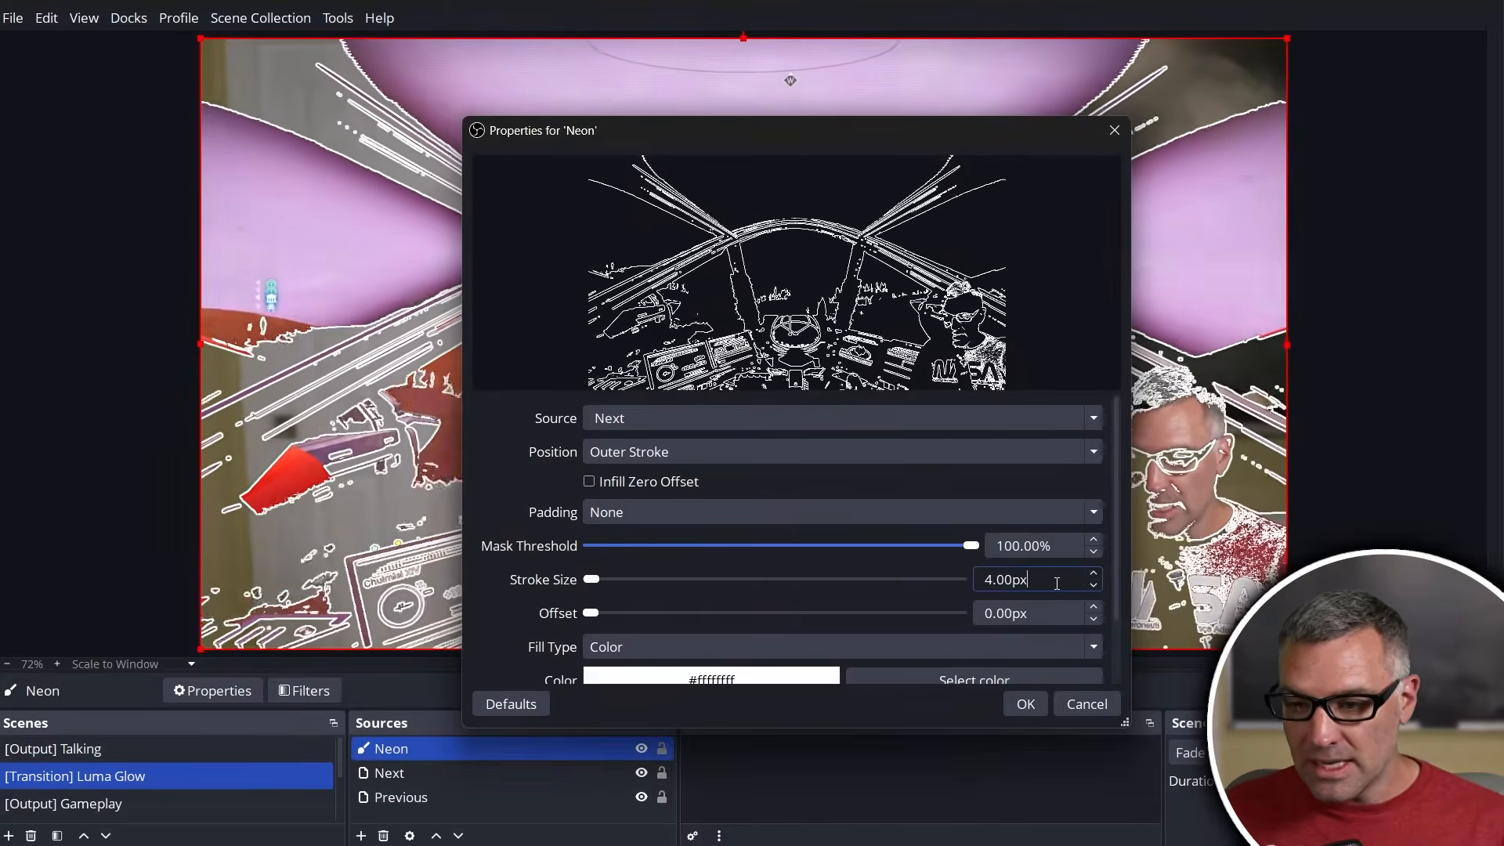
text(6)
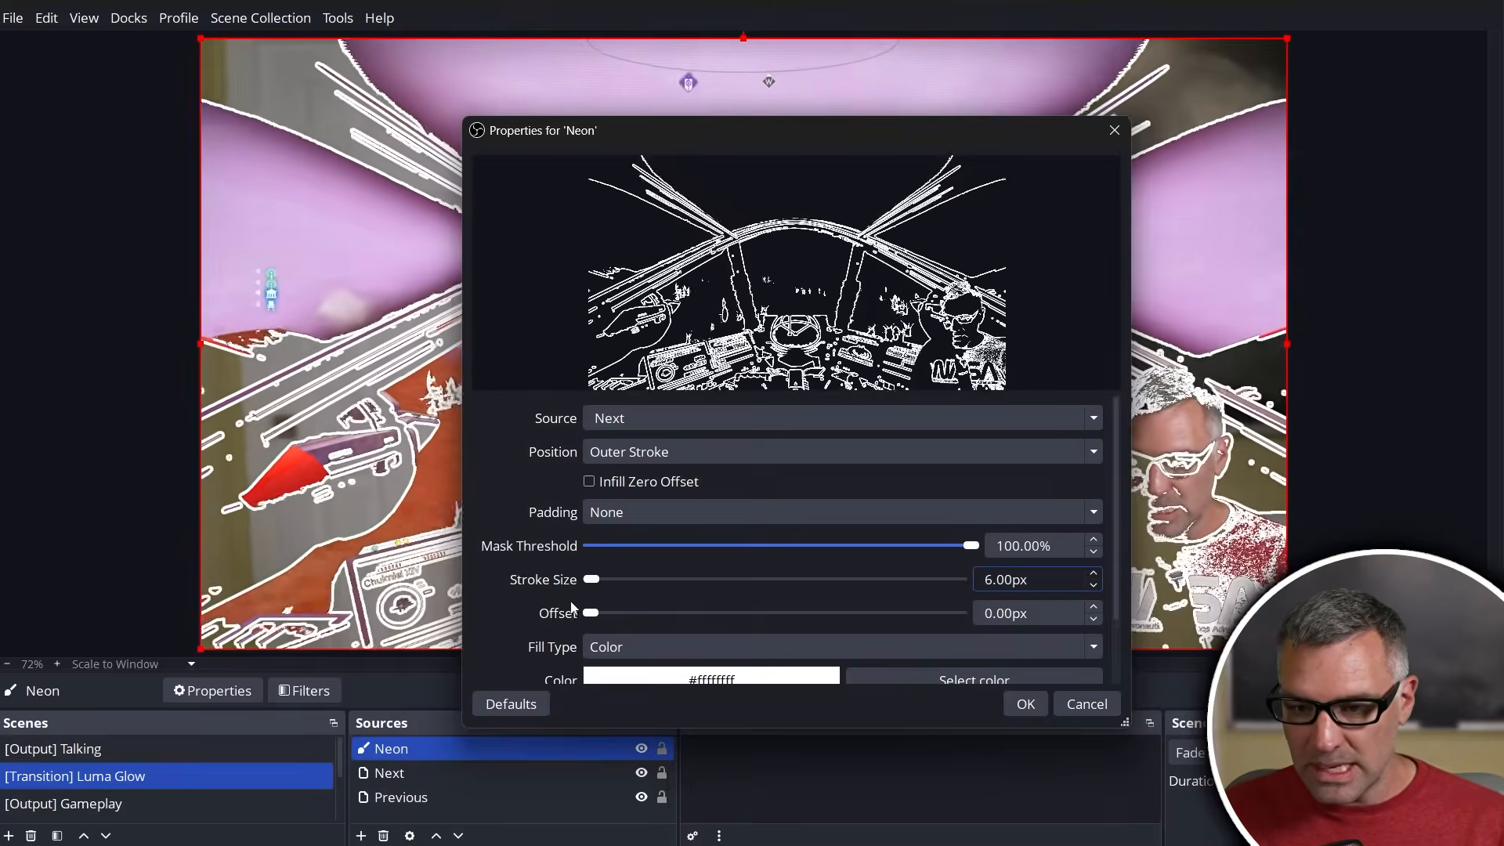
scroll(487, 603, down, 2)
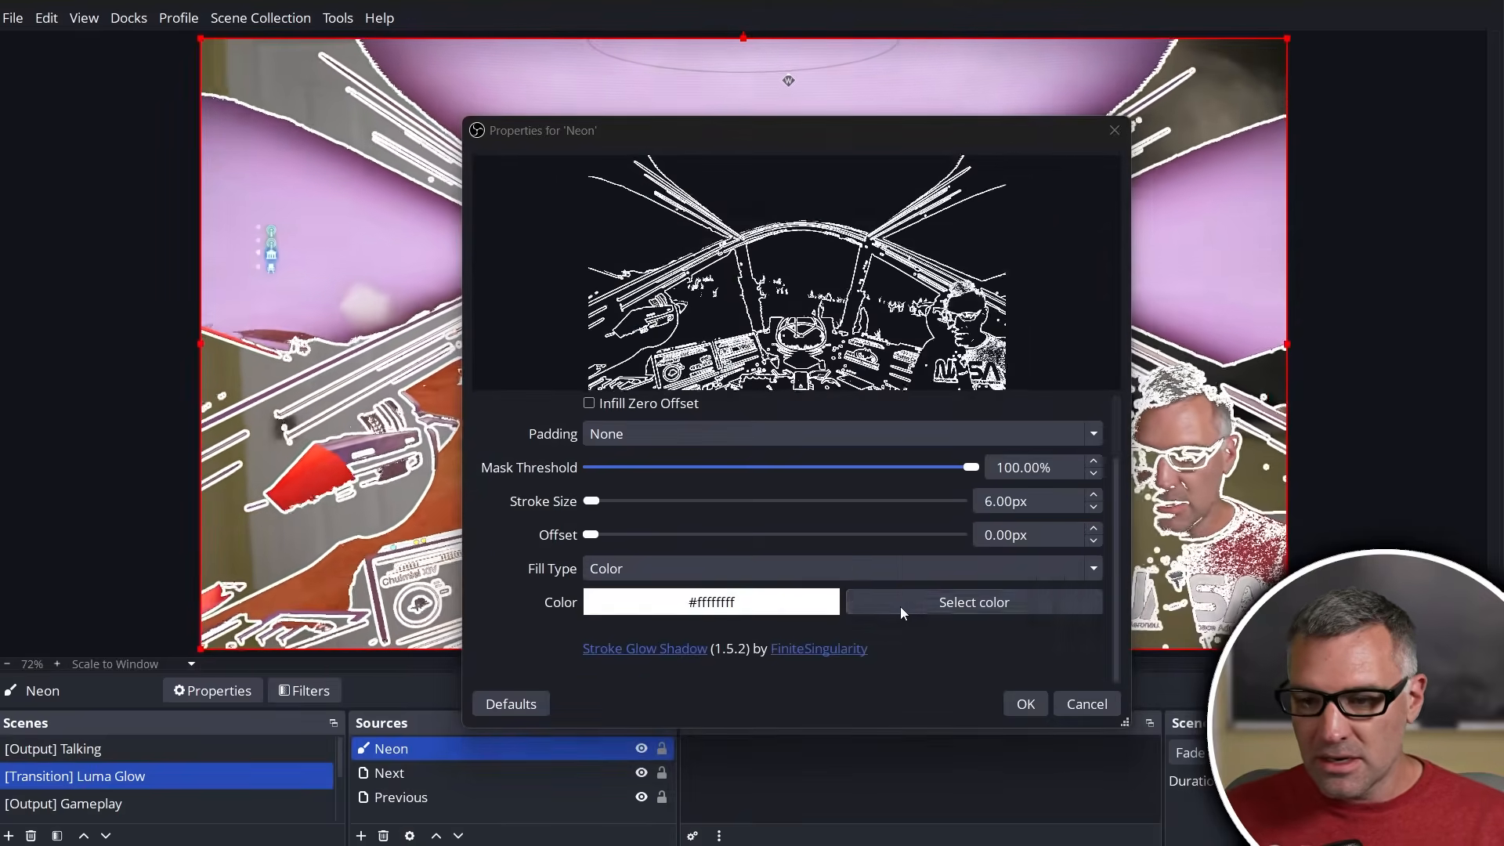
click(900, 607)
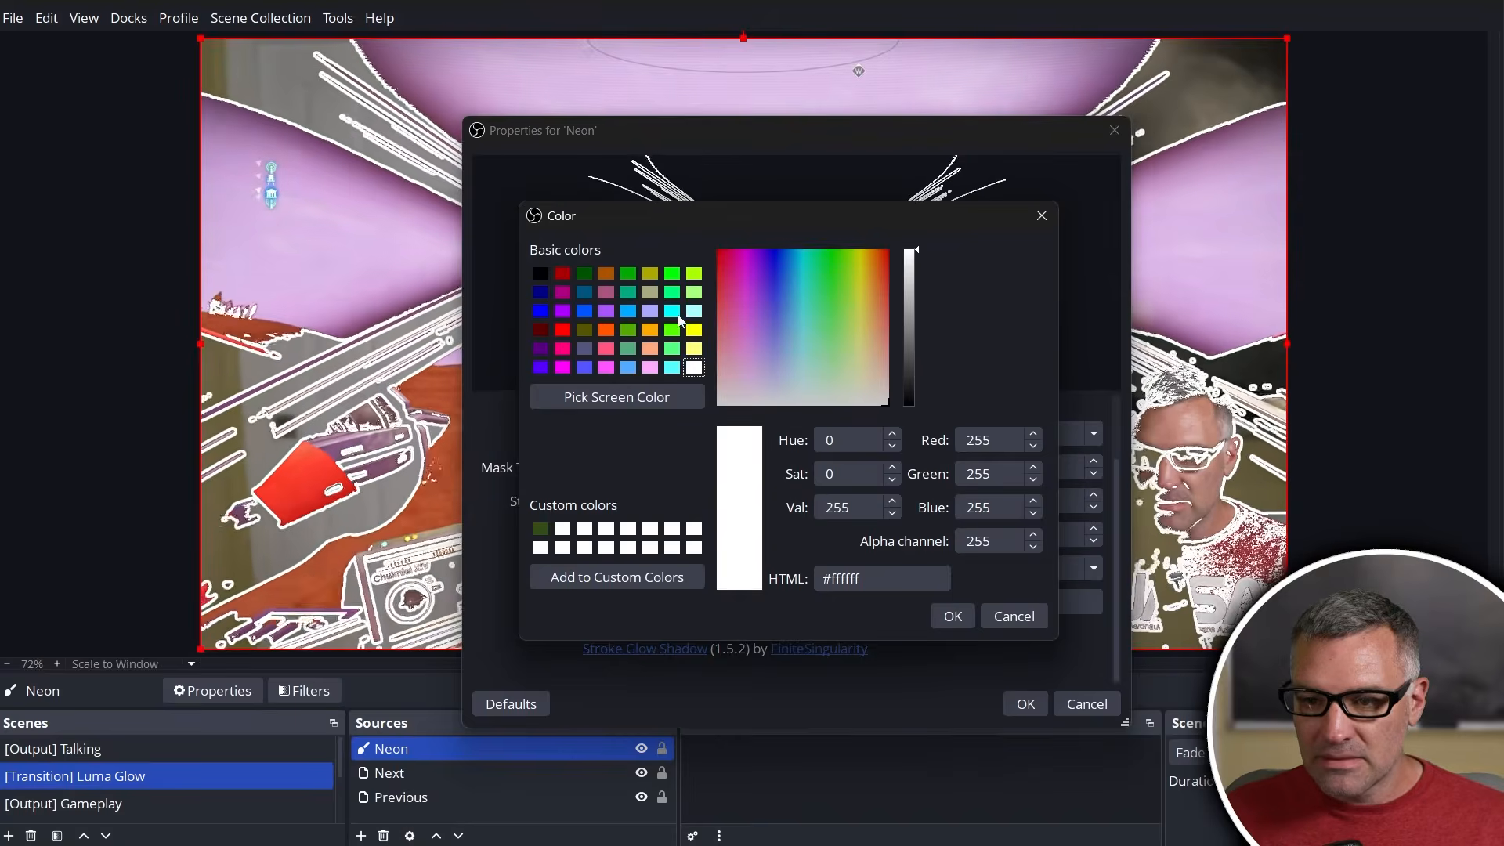
click(672, 312)
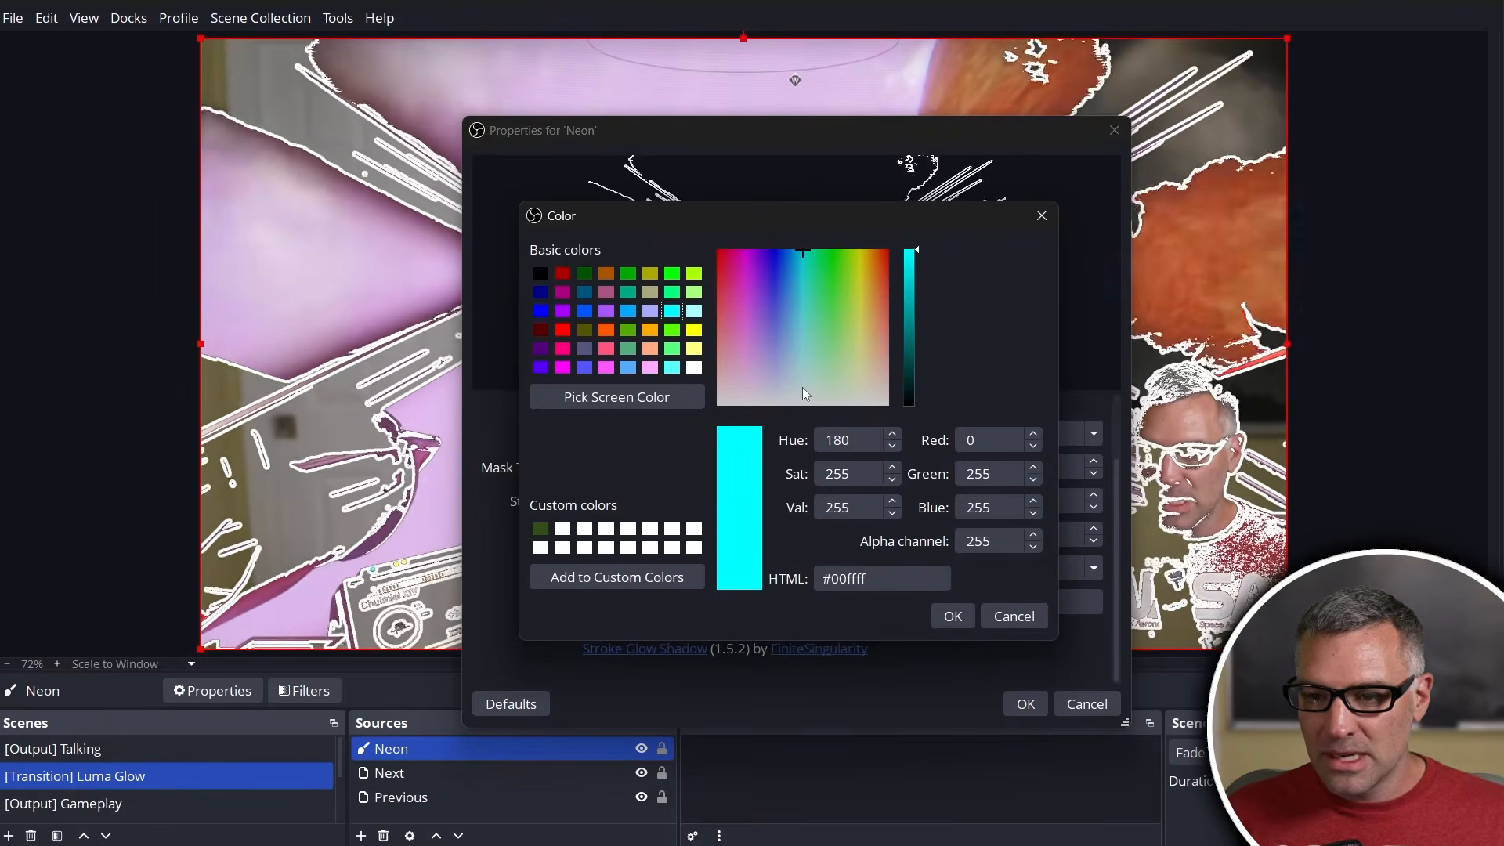
click(803, 387)
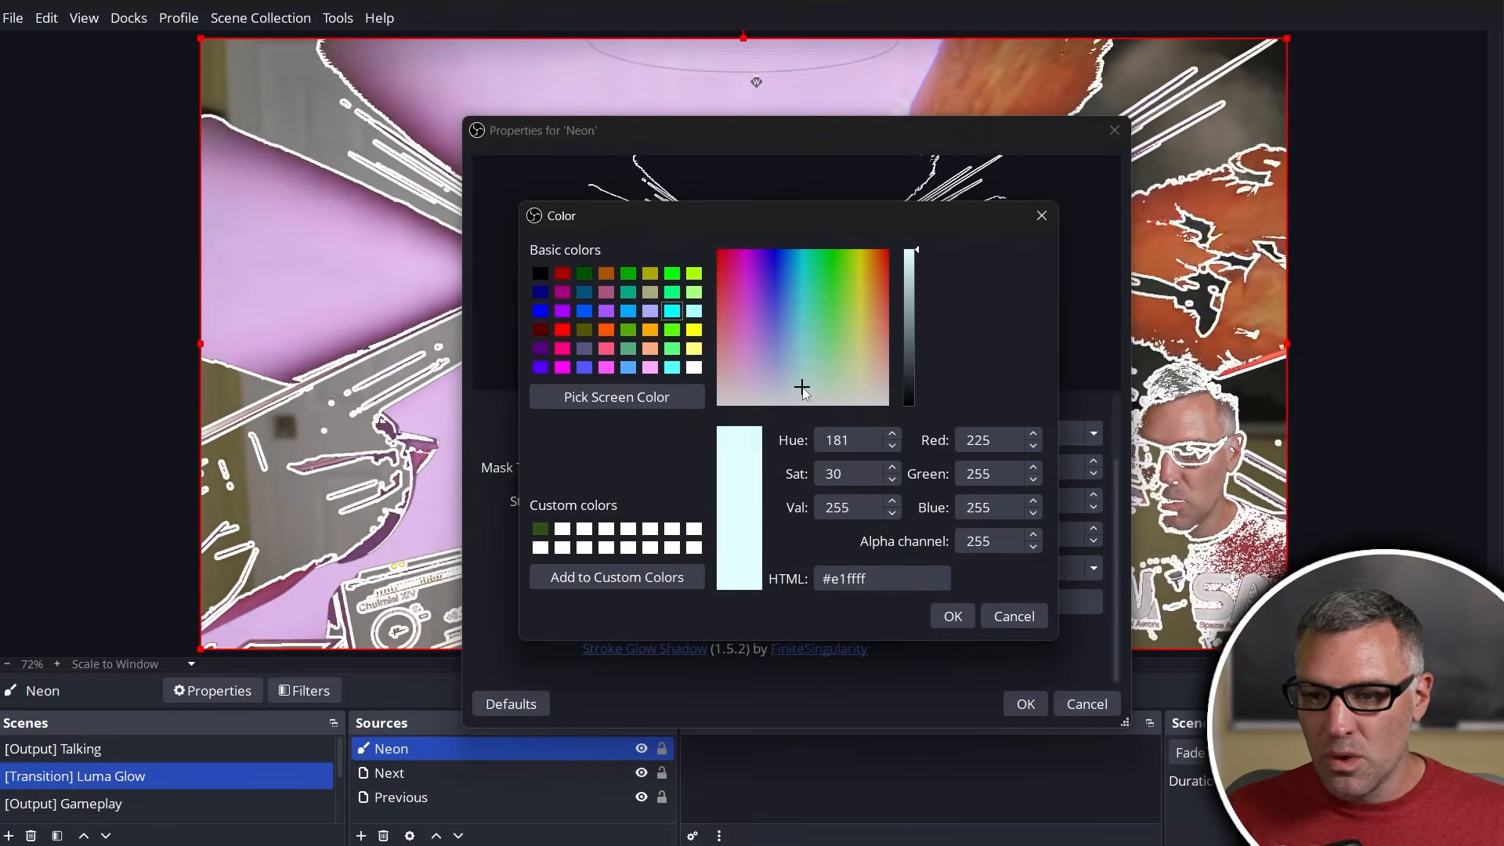
click(953, 616)
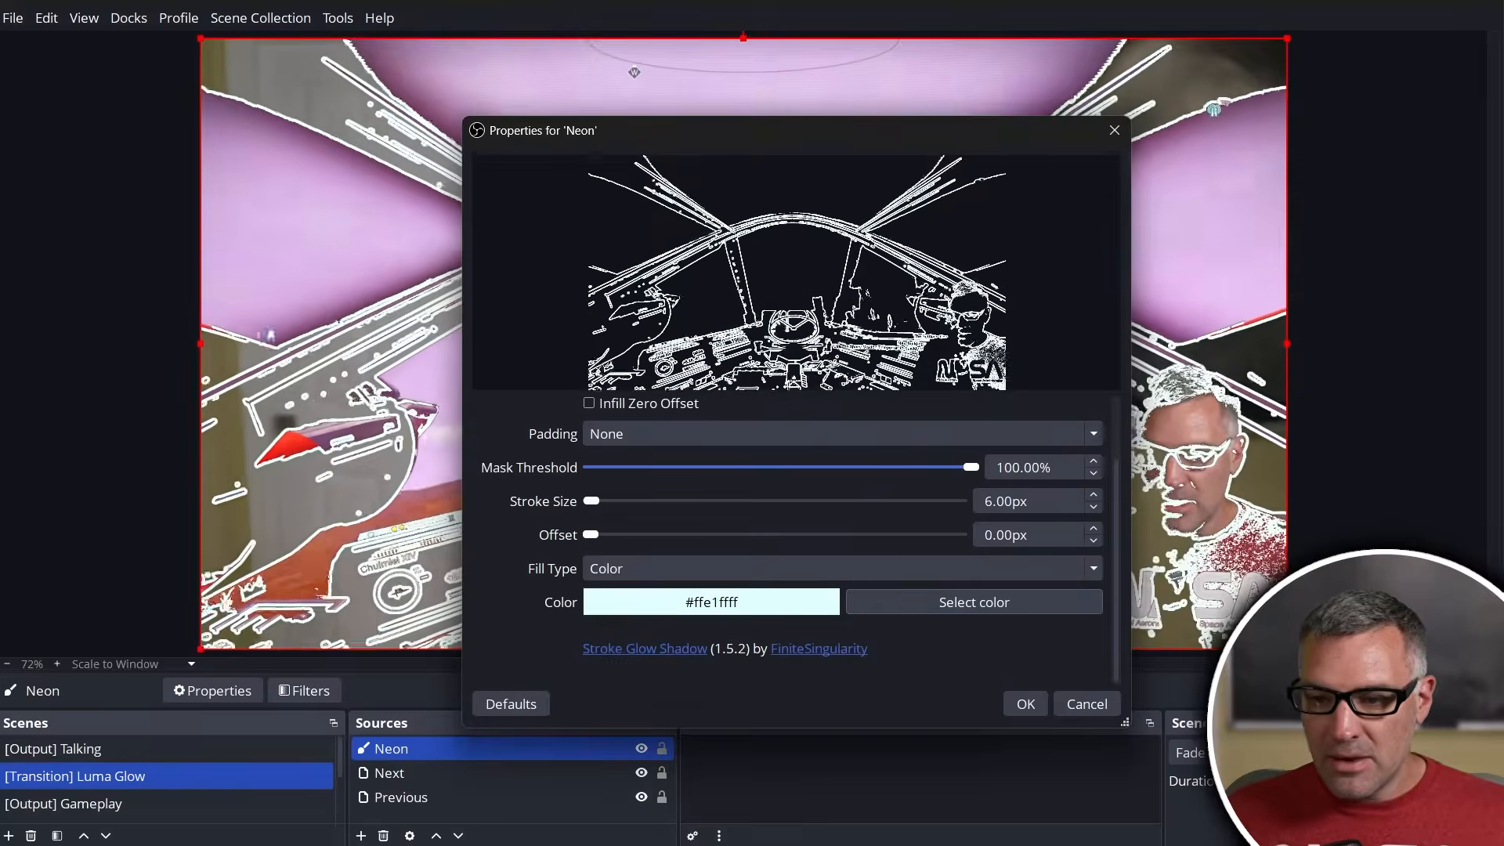
click(1025, 703)
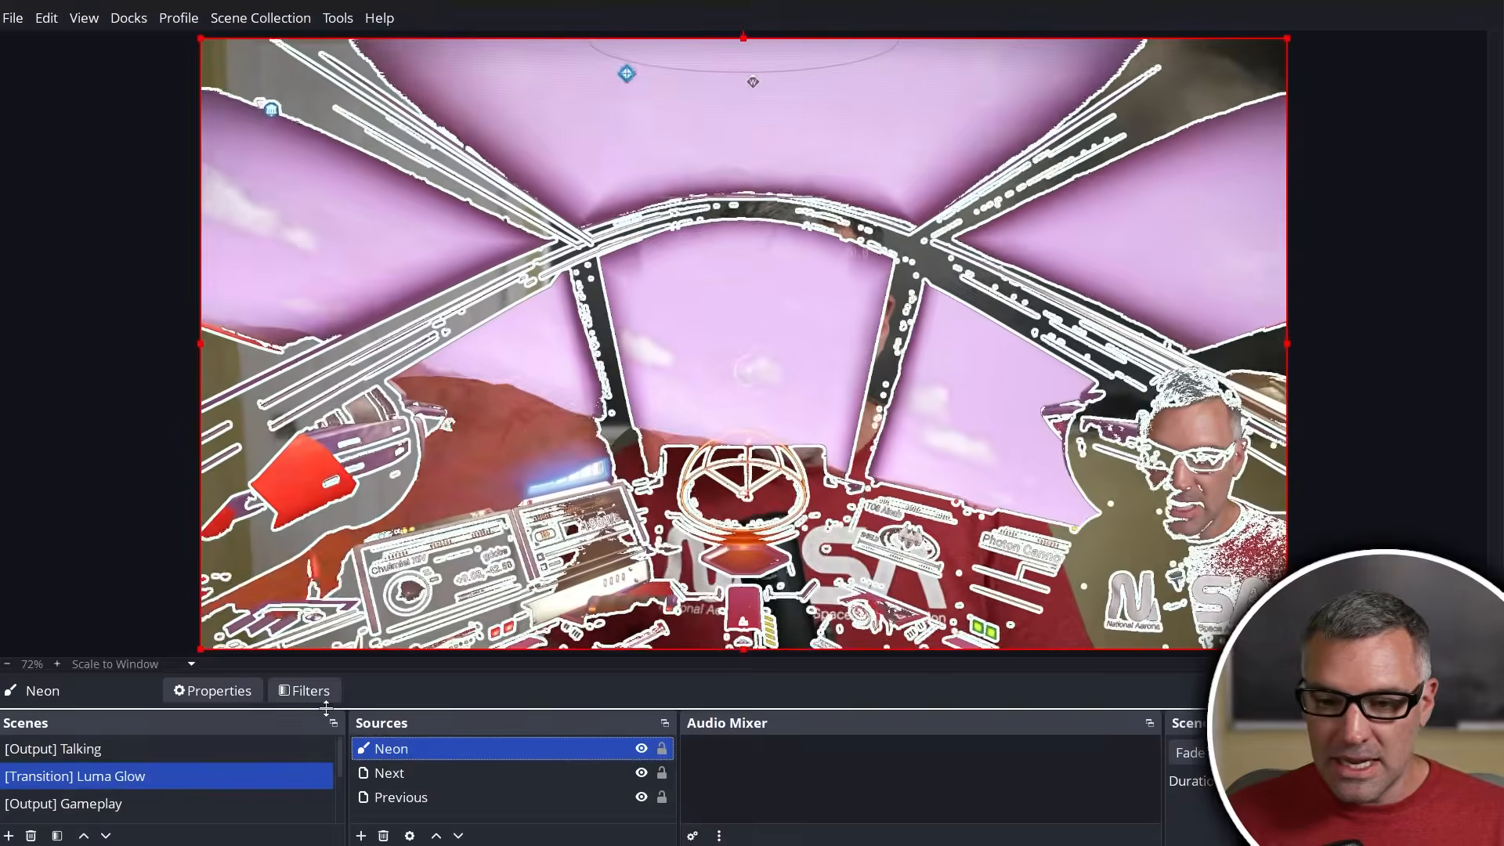
Add a Glow effect filter to the Neon source, keeping the default name.
click(305, 690)
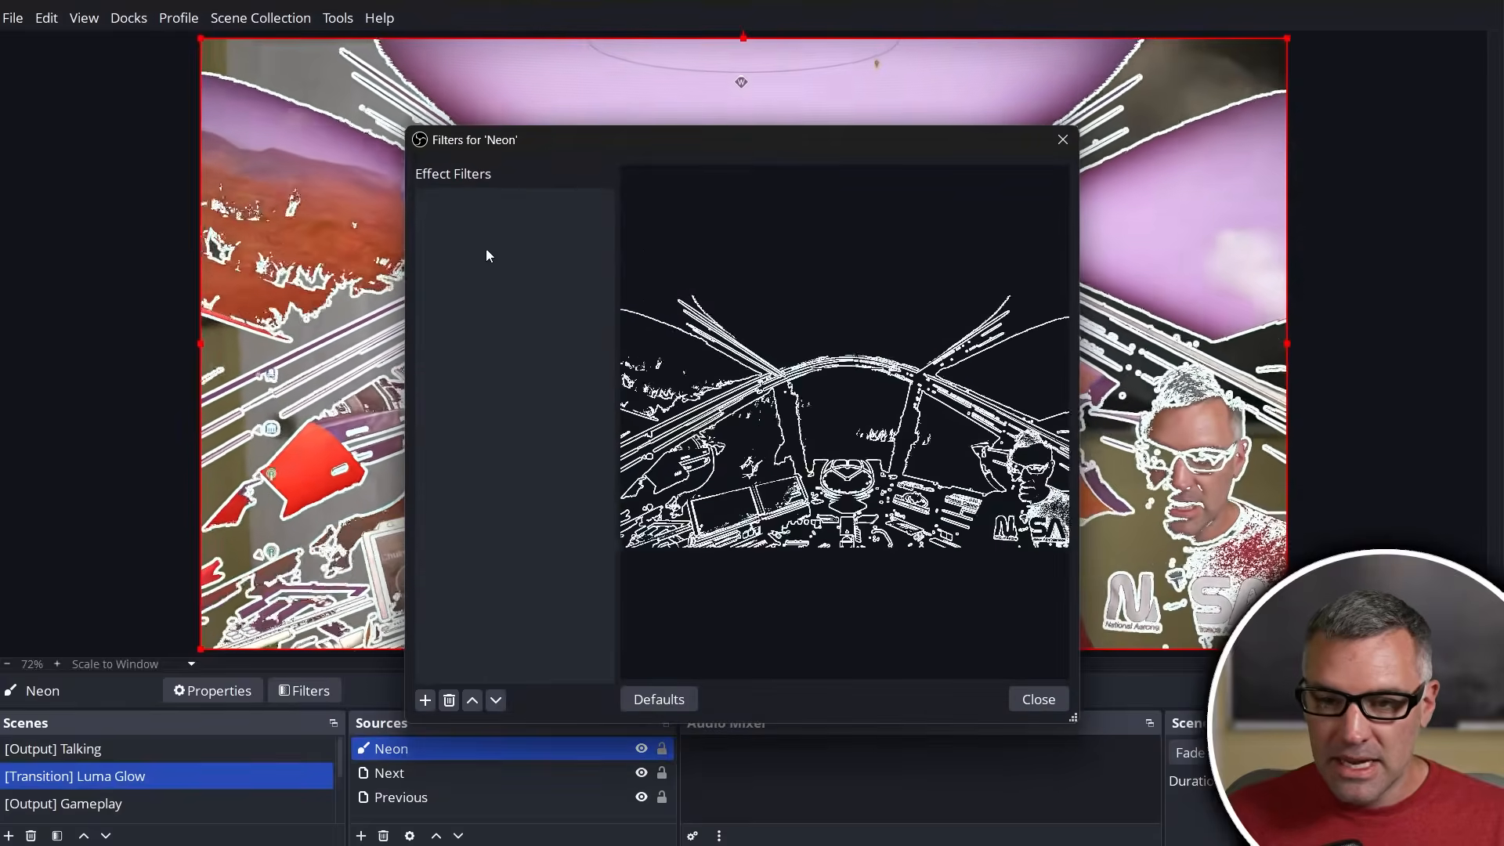
right_click(487, 210)
mouse_move(523, 227)
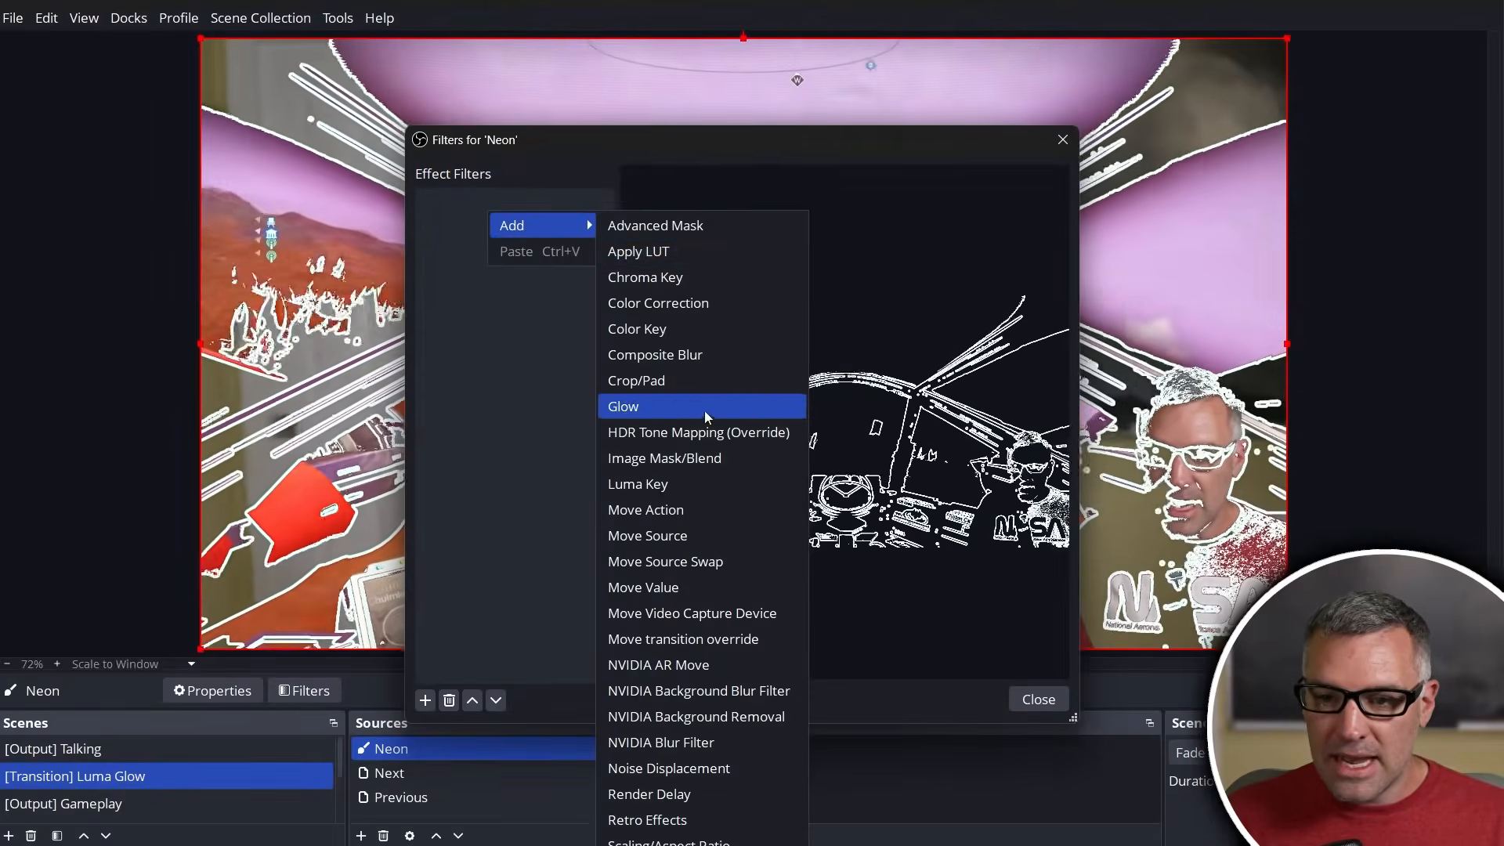
click(678, 408)
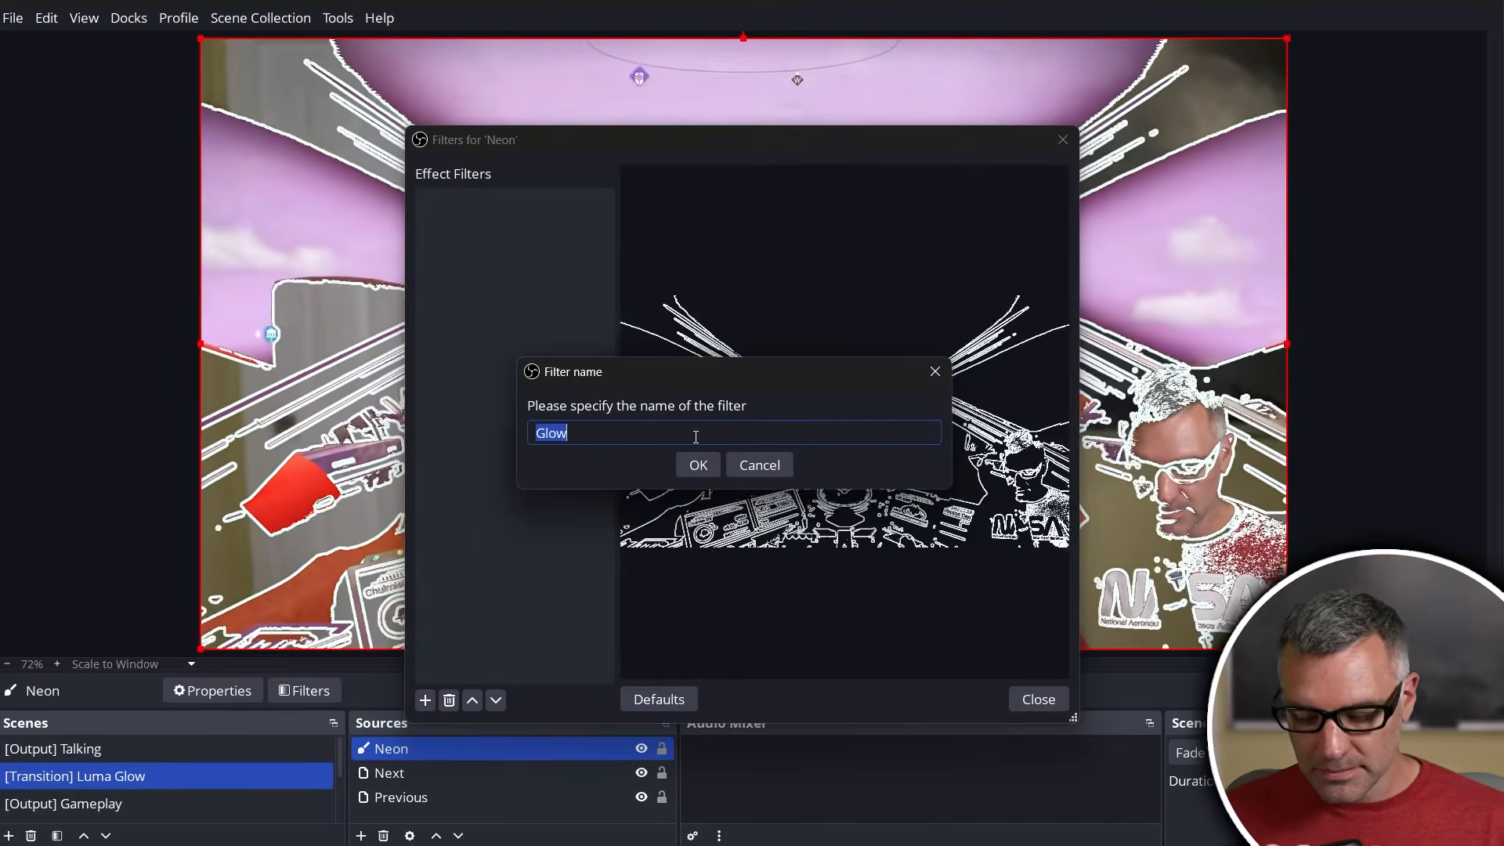
click(698, 466)
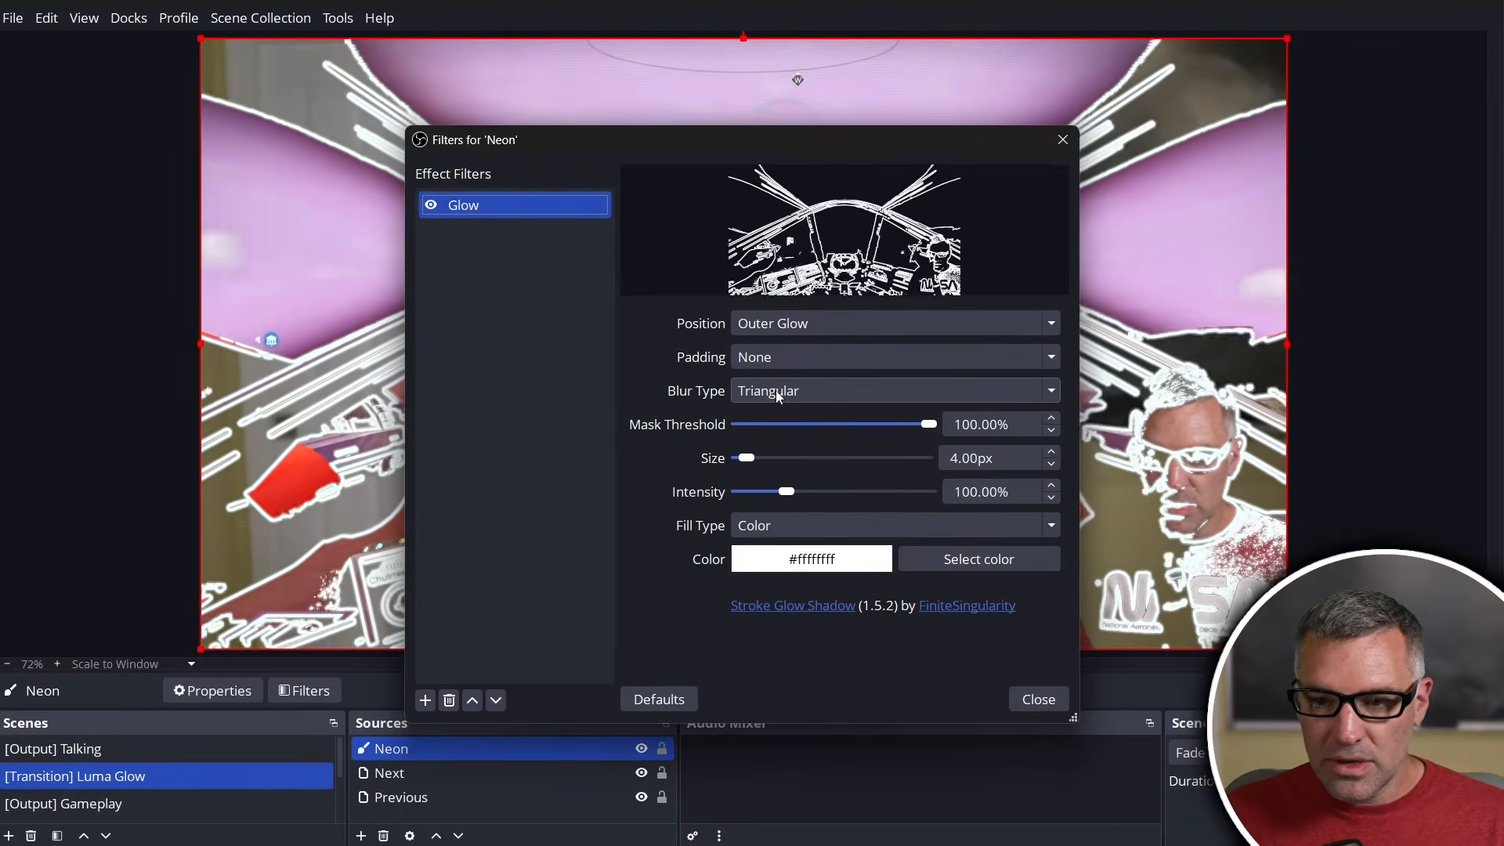
Set the Neon source's Glow filter to Dual Kawase blur with a size of 20 px.
click(825, 388)
click(800, 447)
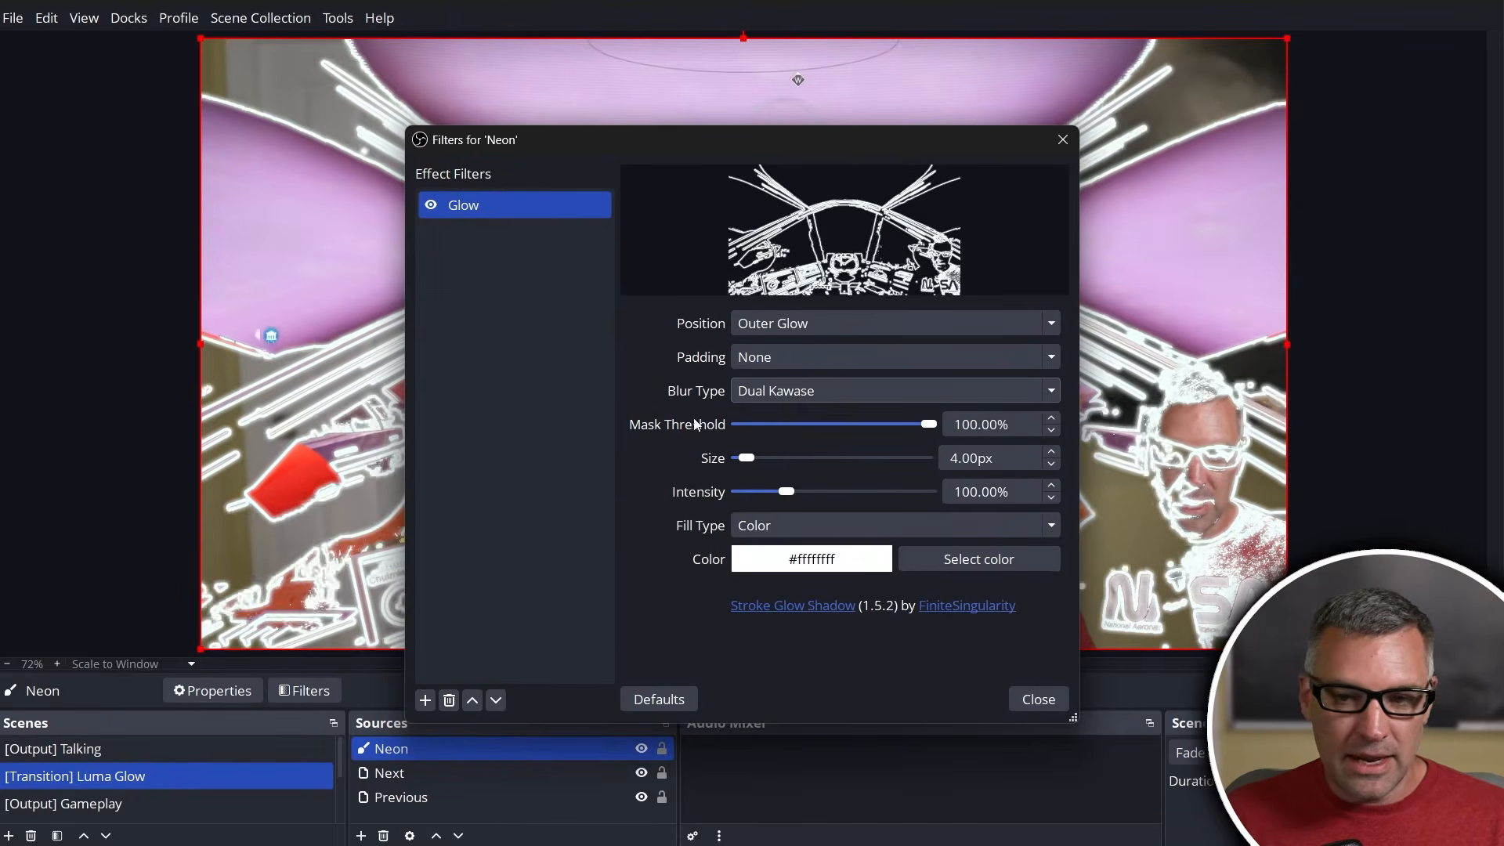
click(779, 388)
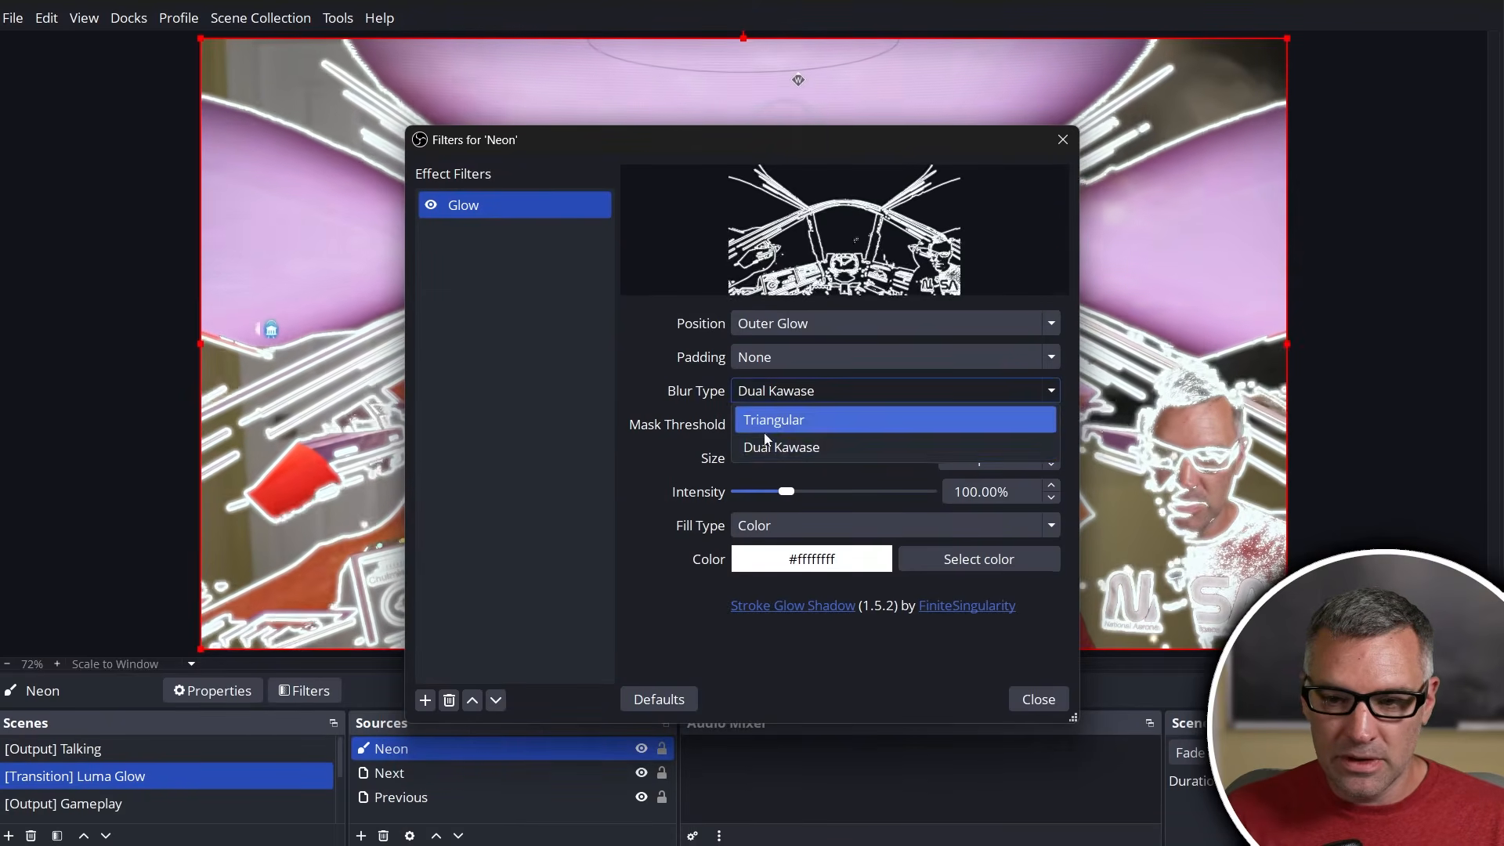
click(769, 445)
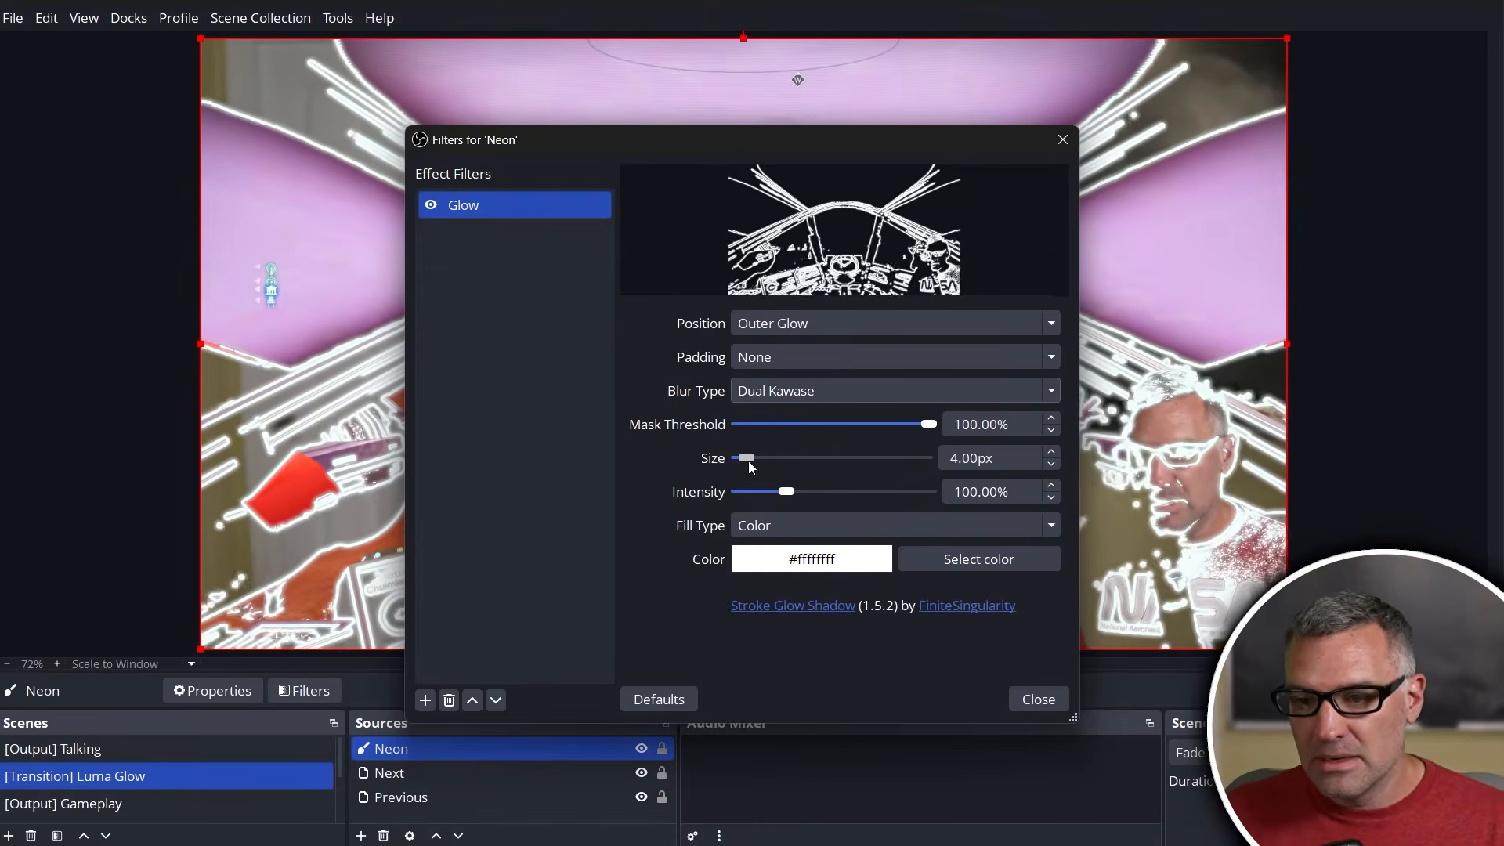
drag(748, 462, 770, 463)
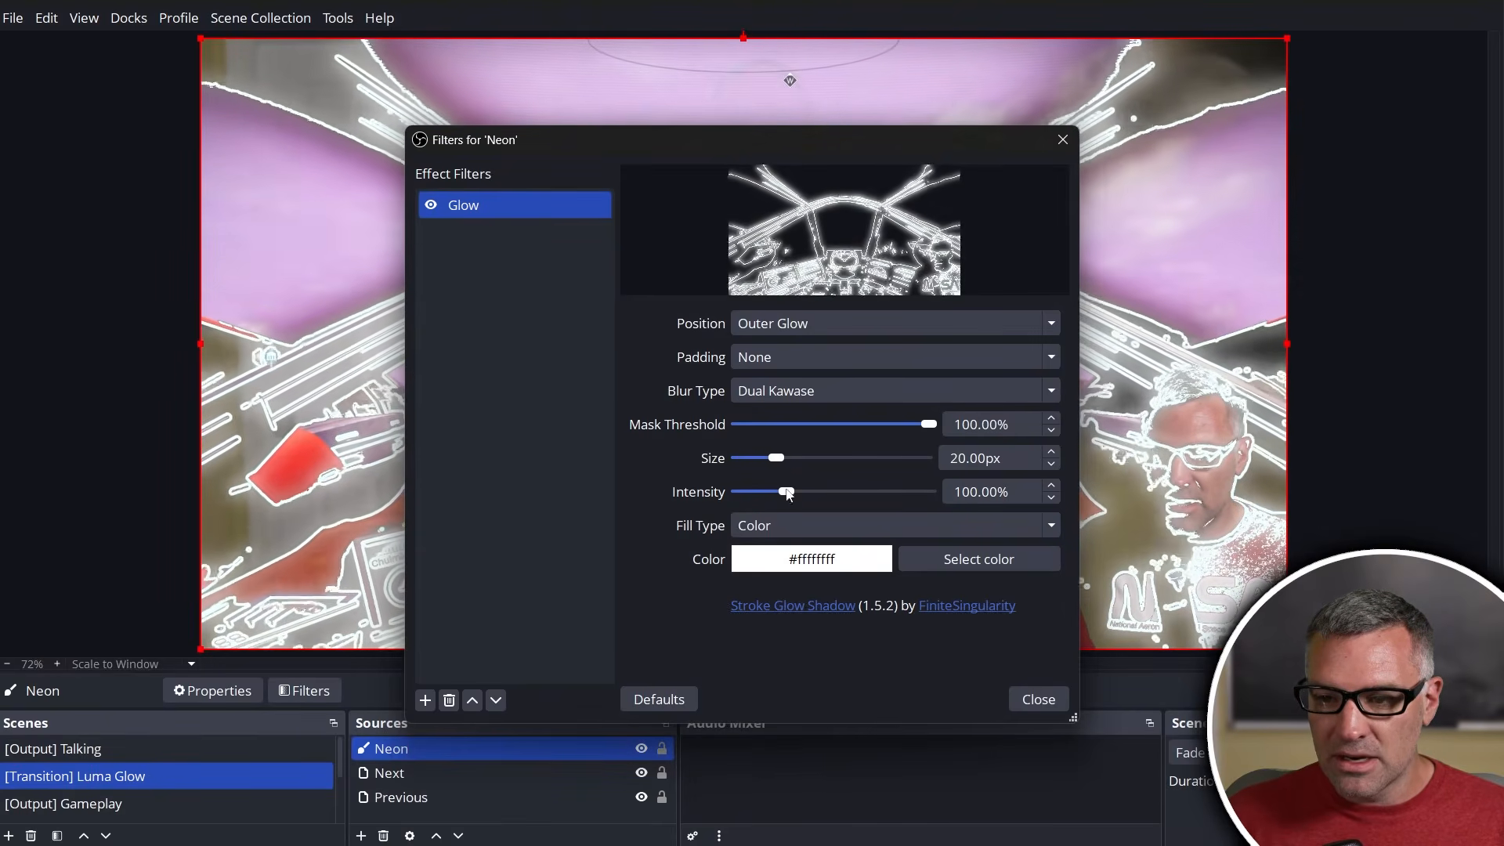
Change the Neon glow color to bright cyan #00ffff and close its filters.
click(959, 561)
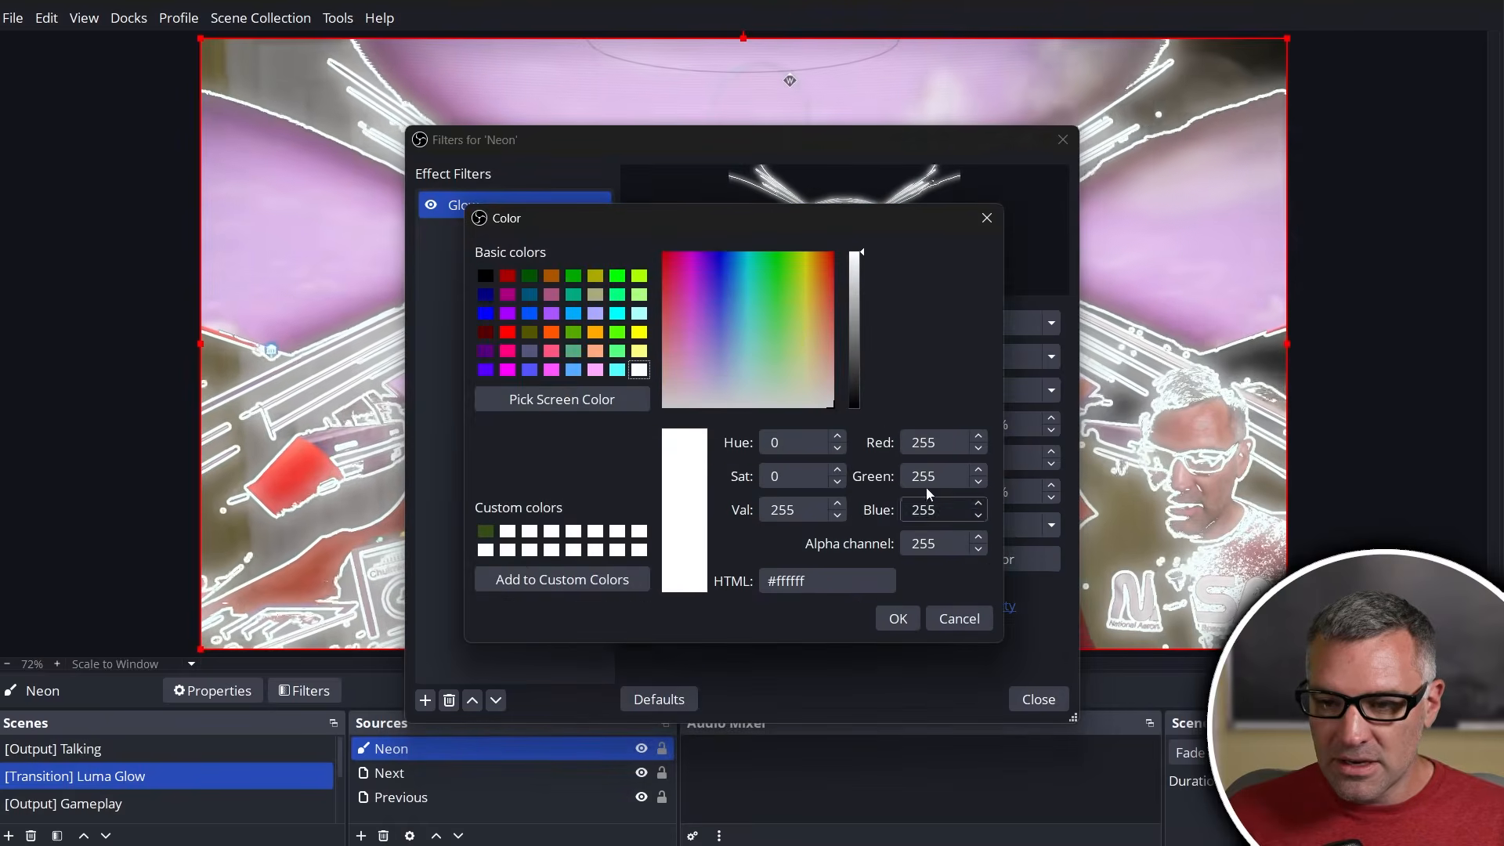
click(618, 314)
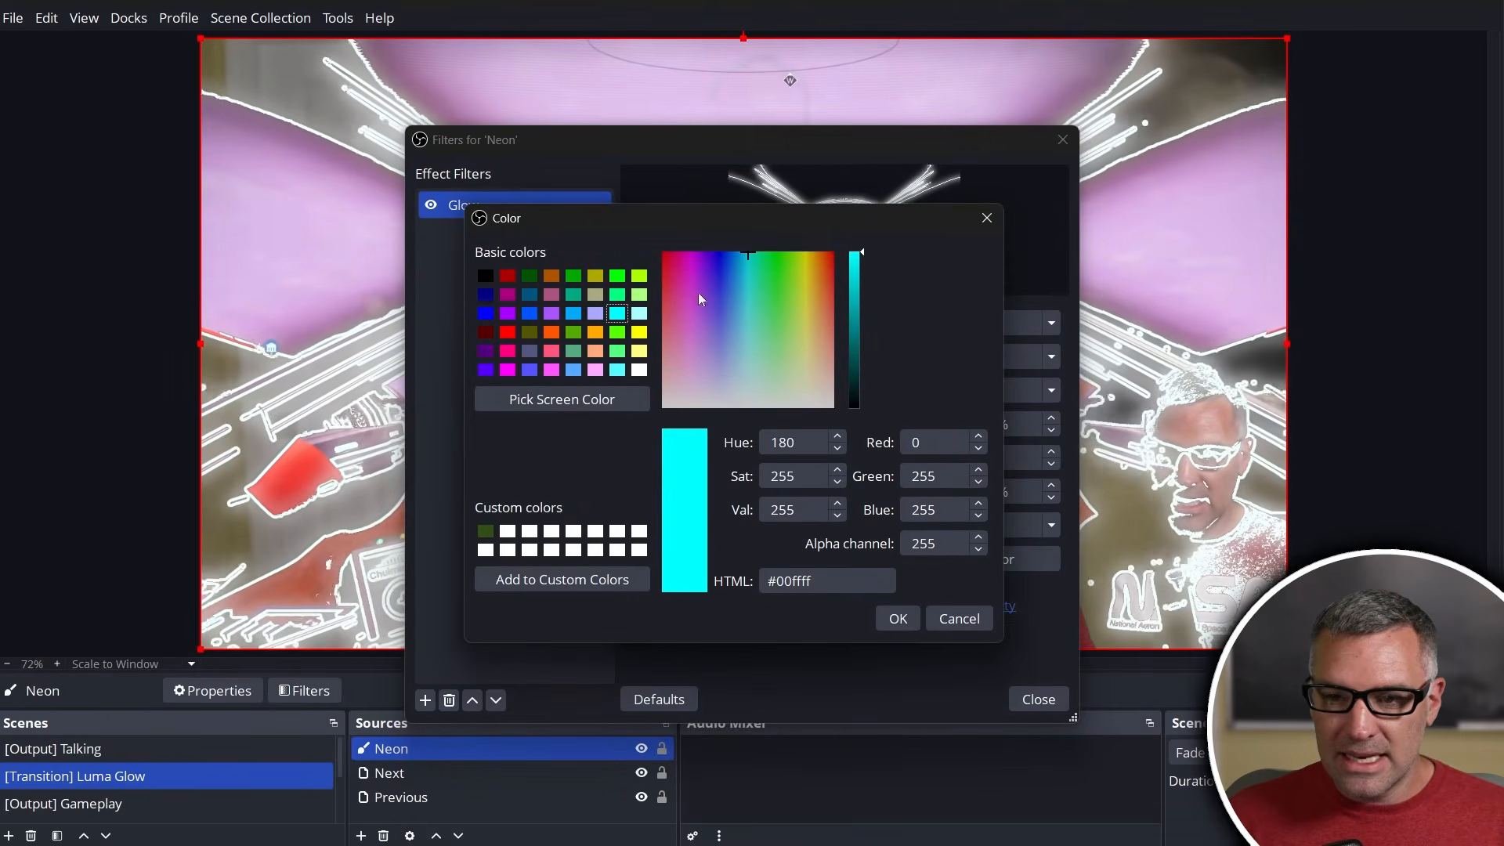
click(903, 620)
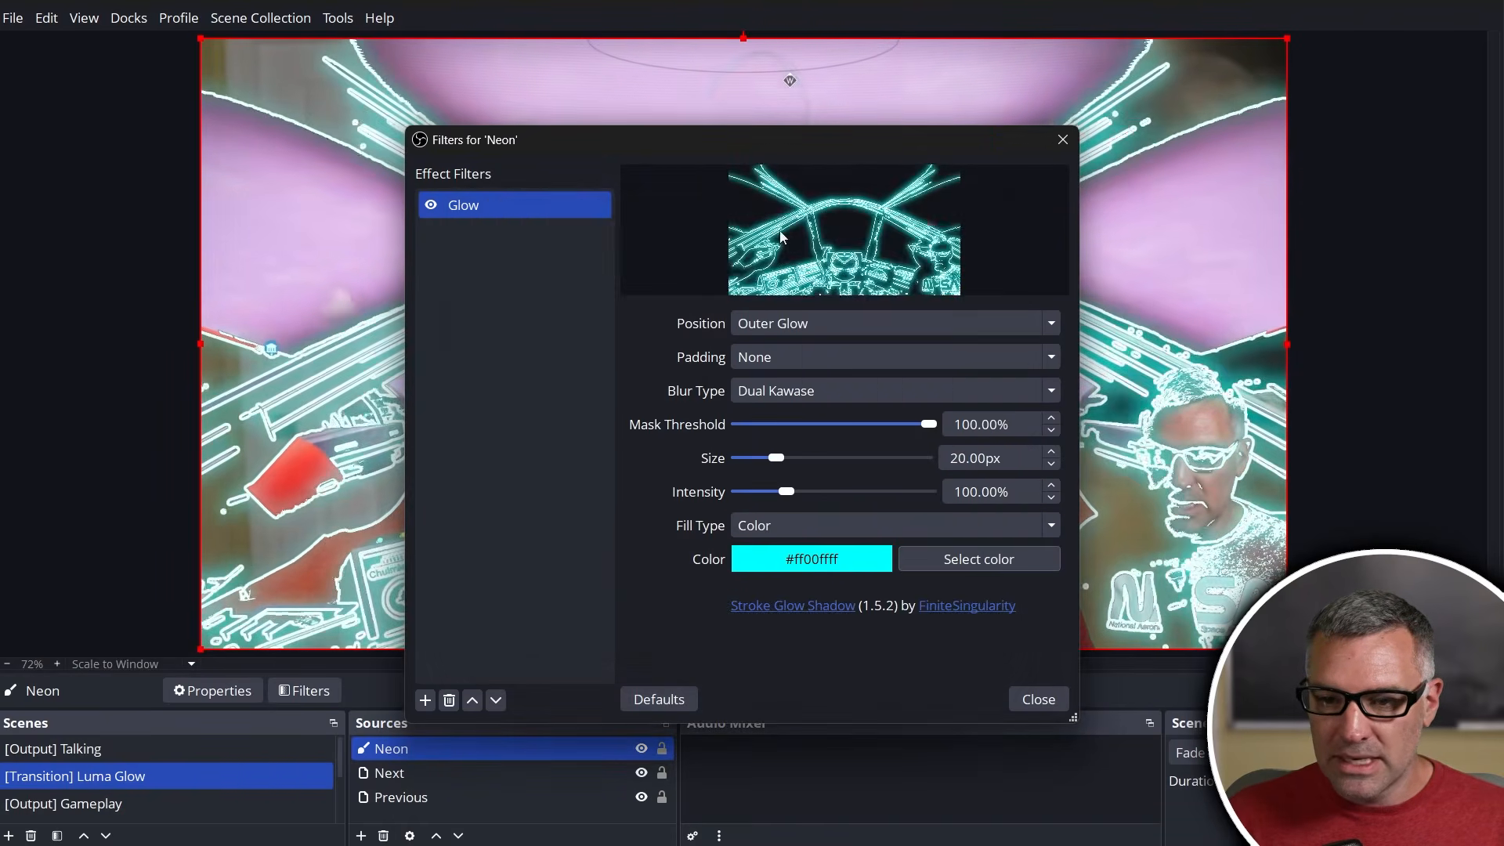
click(1038, 699)
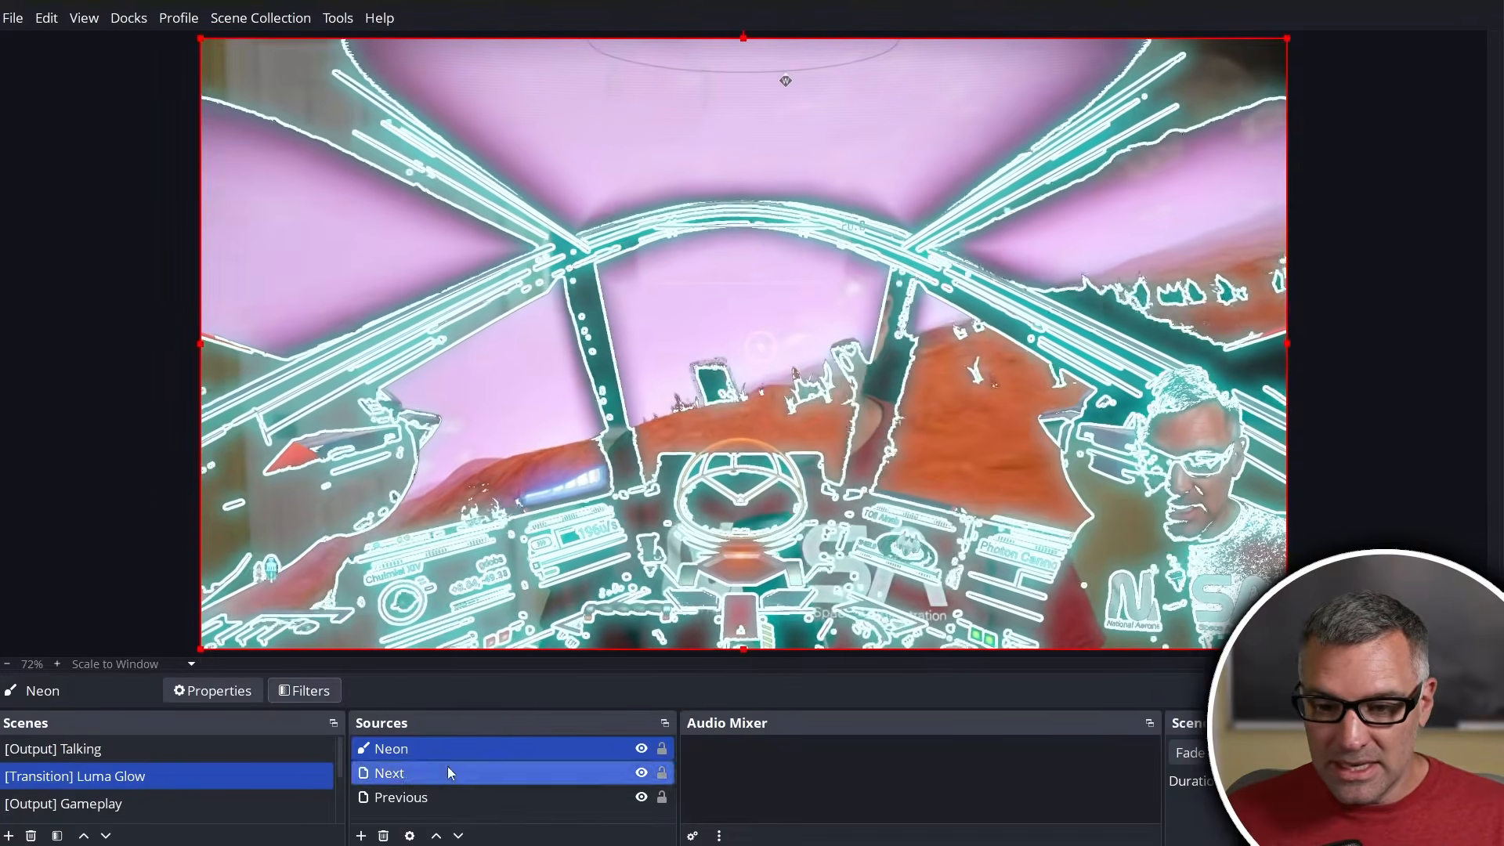
Run the Mask Reset filter on the Next source and move the filters window clear of the preview.
click(420, 773)
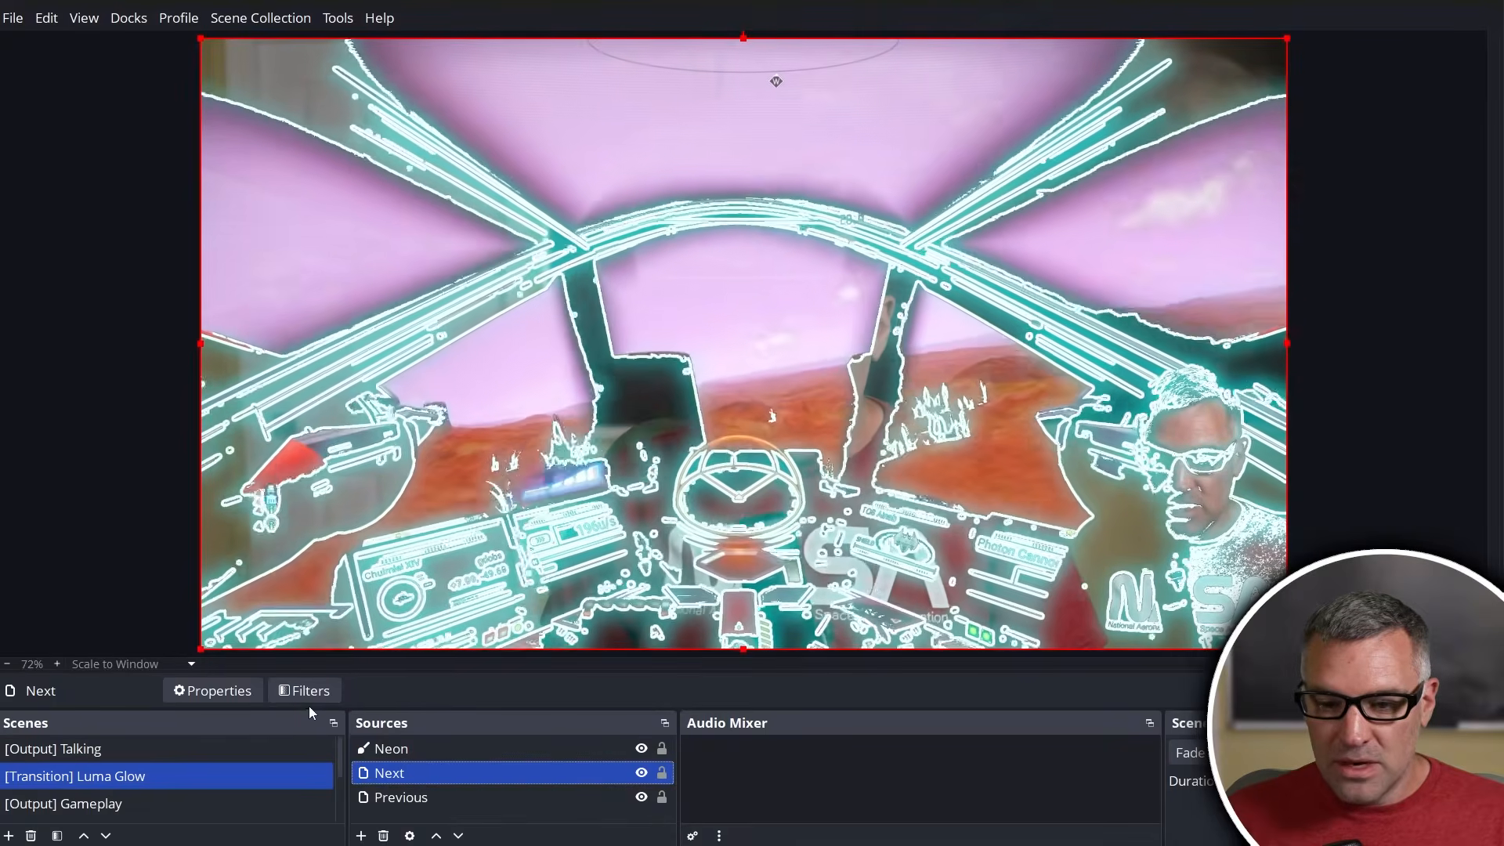
click(305, 690)
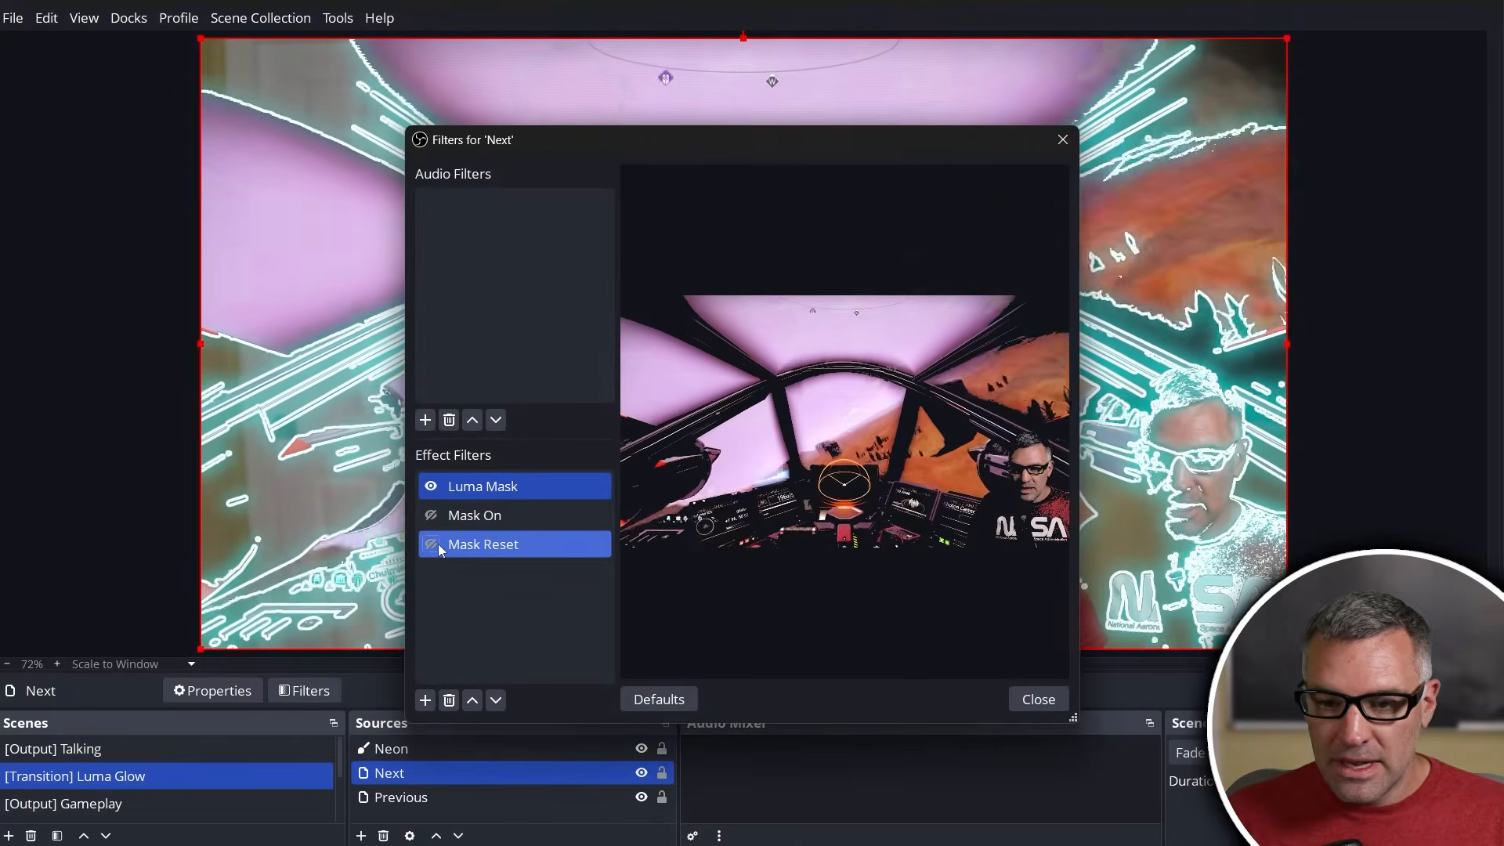
click(430, 544)
drag(642, 136, 1303, 119)
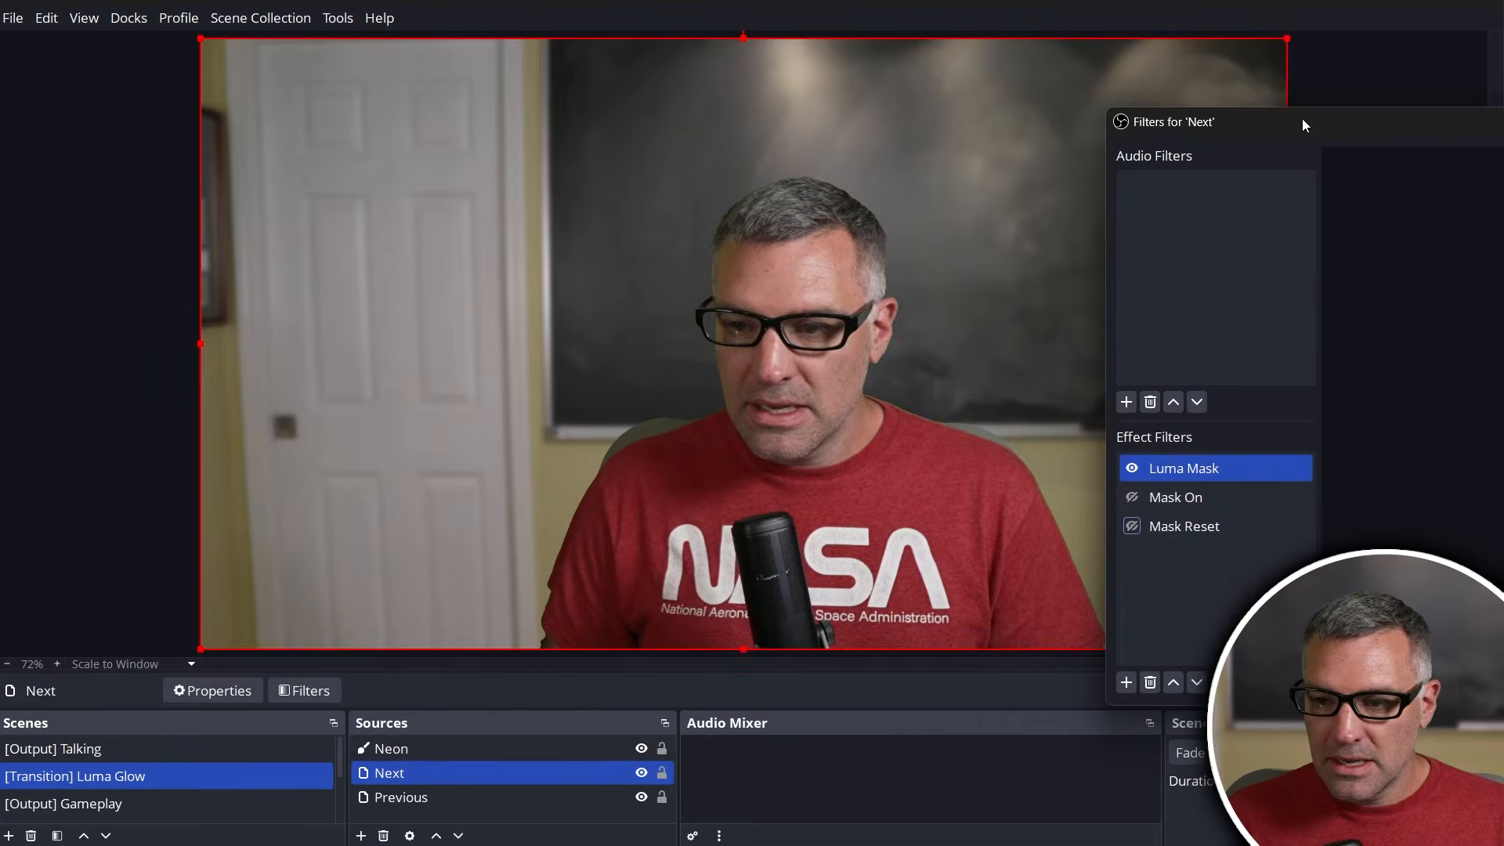
Preview the Next source's Mask On animation several times, view the Luma Mask settings and close the filters.
click(1133, 498)
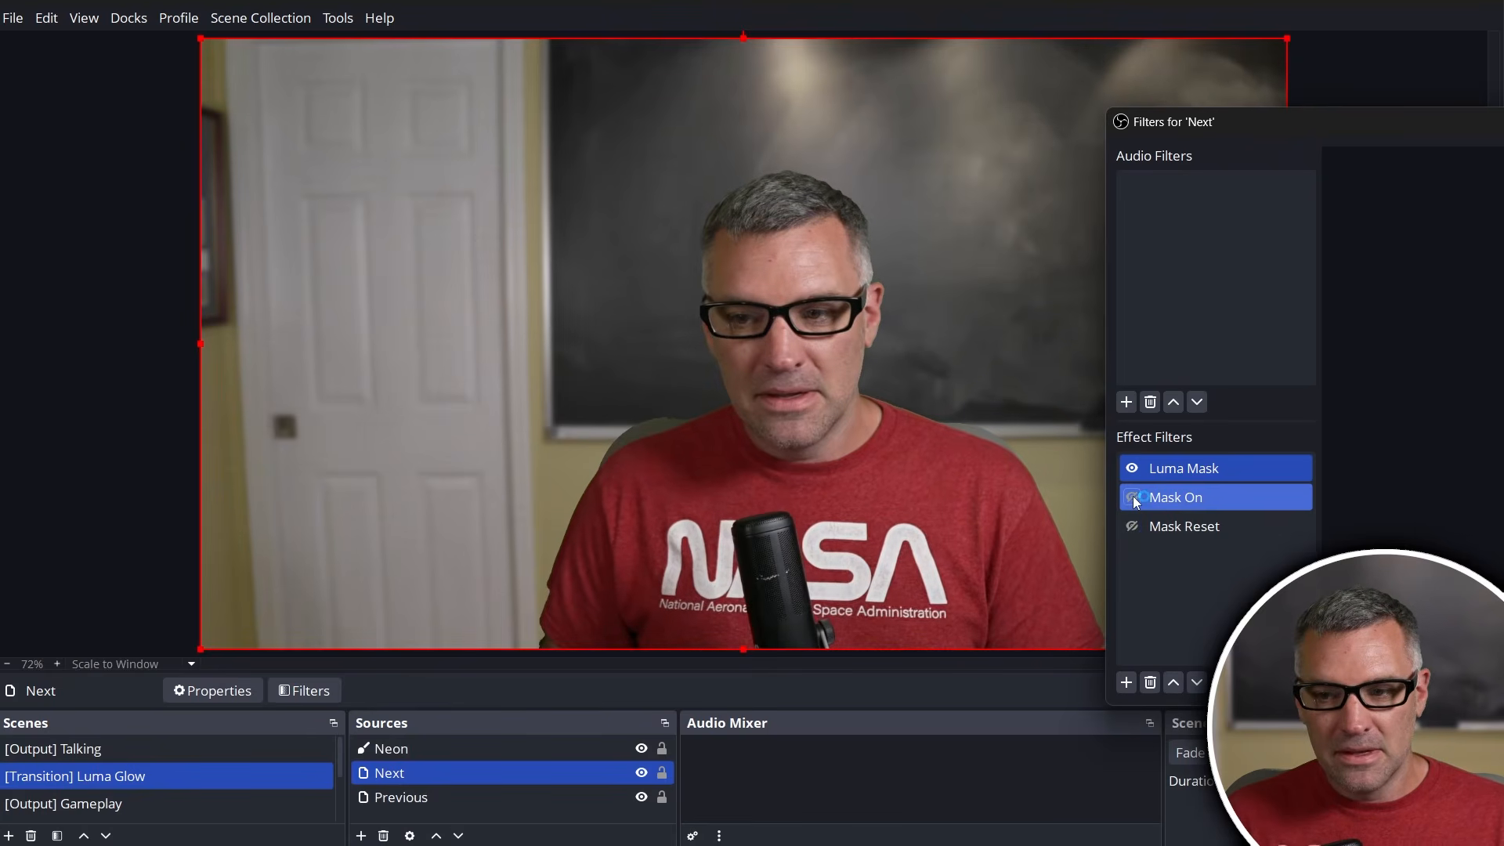
click(1132, 498)
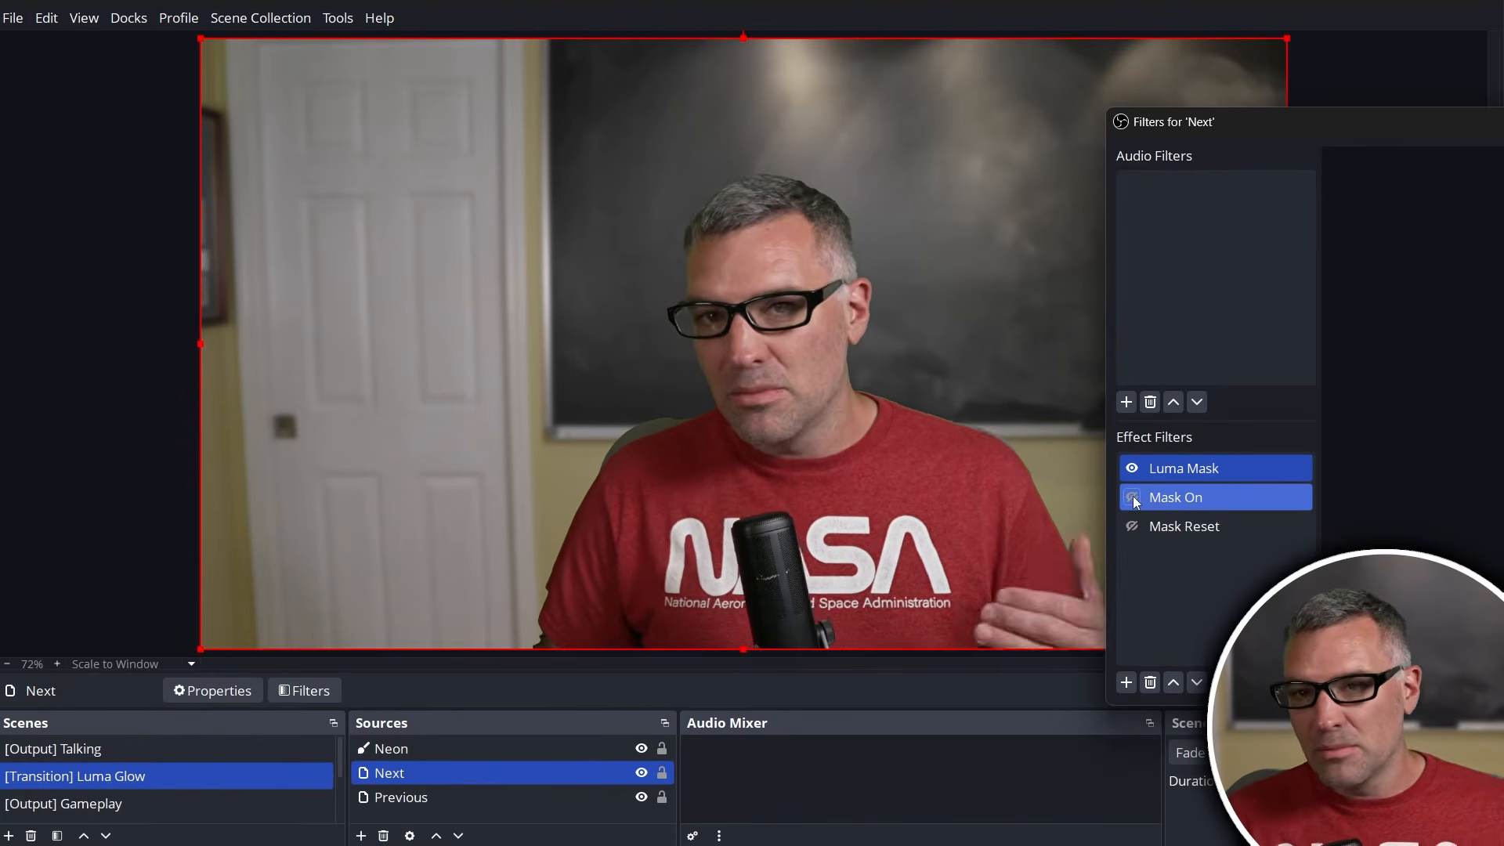
click(1133, 499)
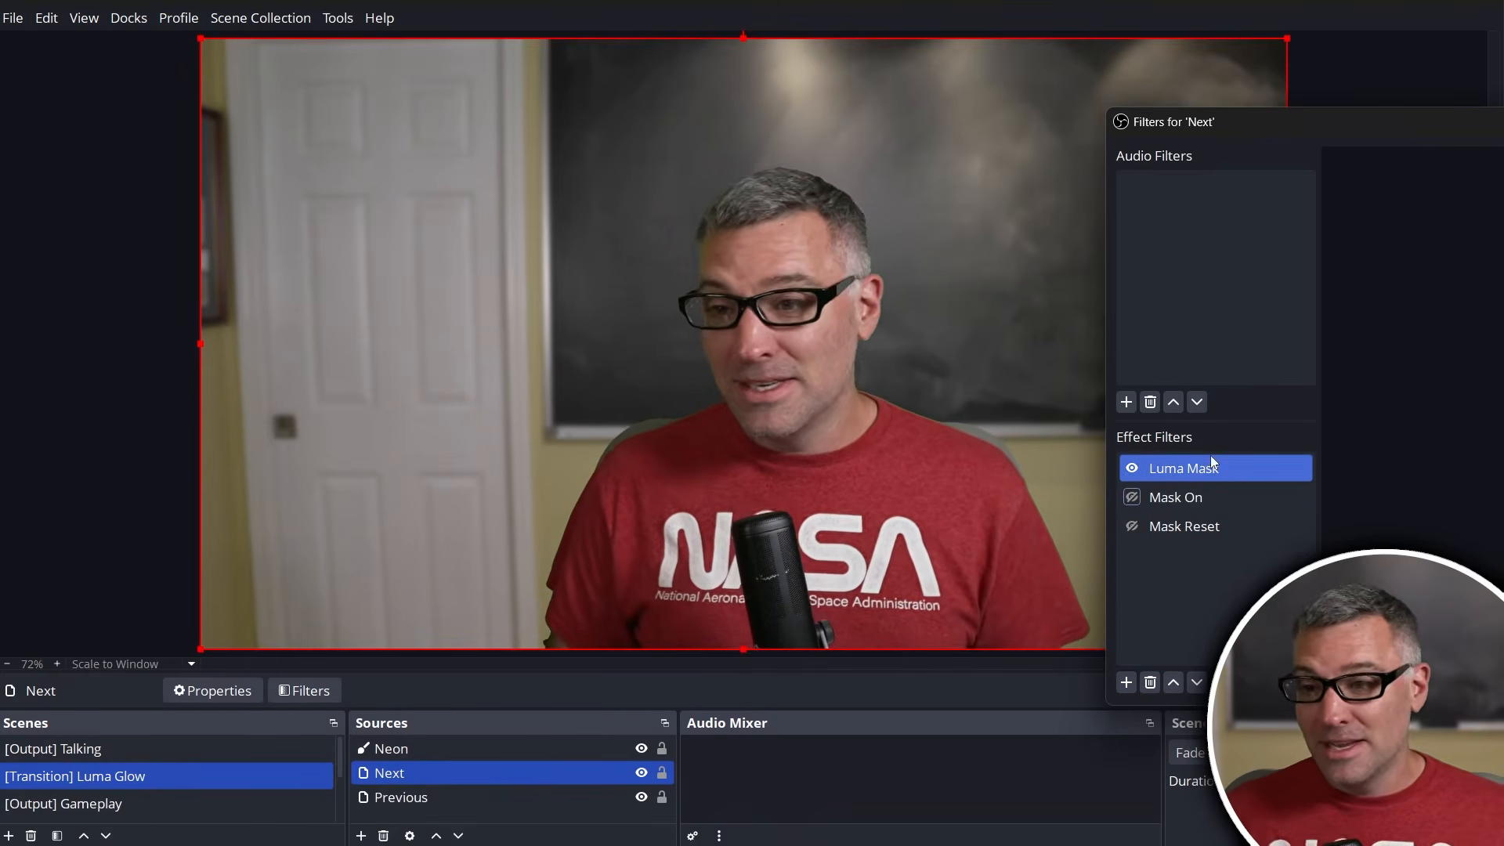
click(1200, 580)
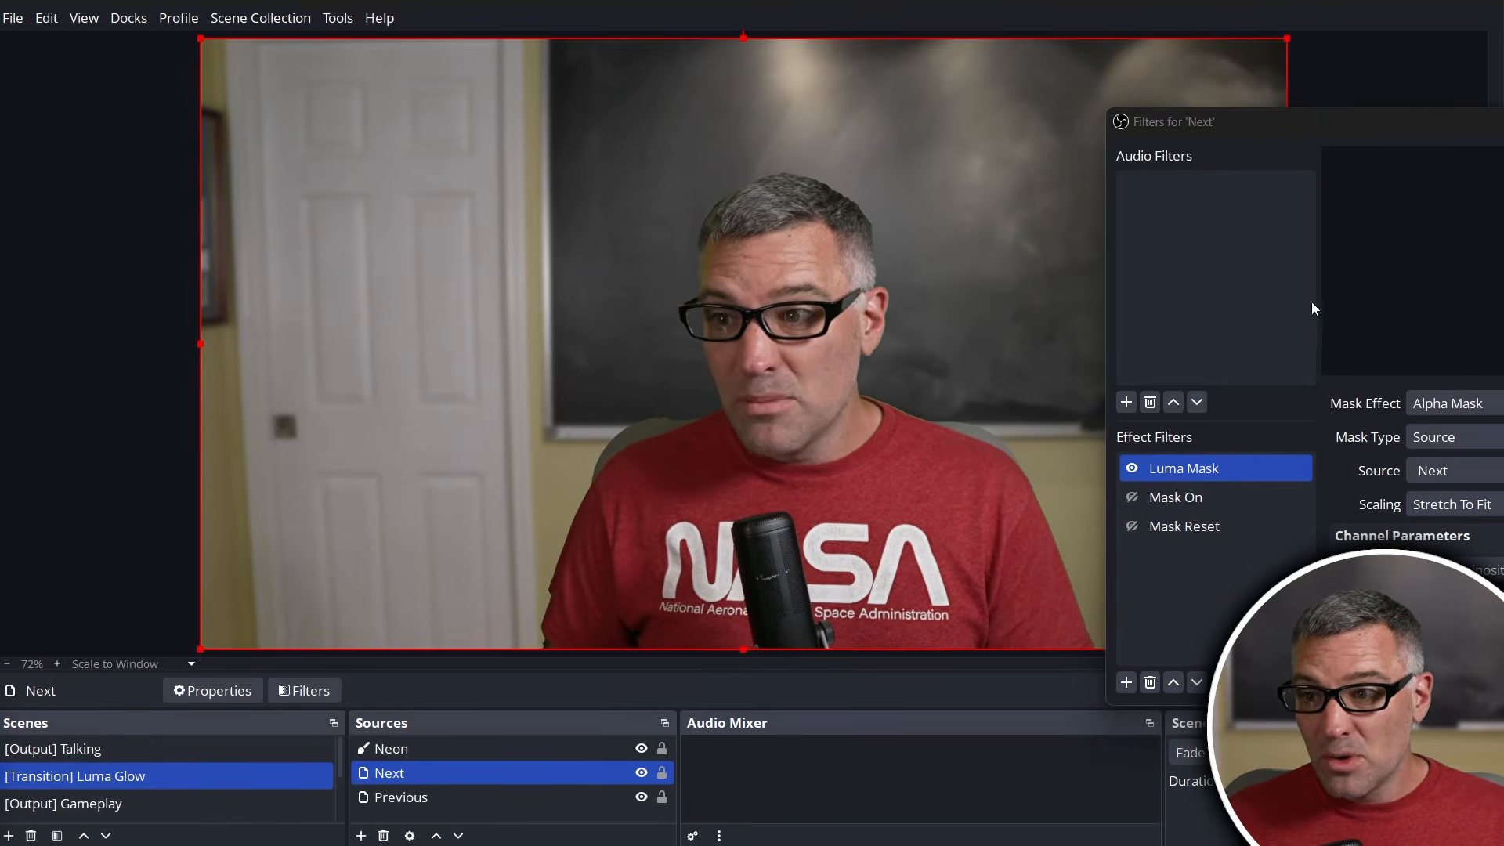
drag(1347, 123, 905, 149)
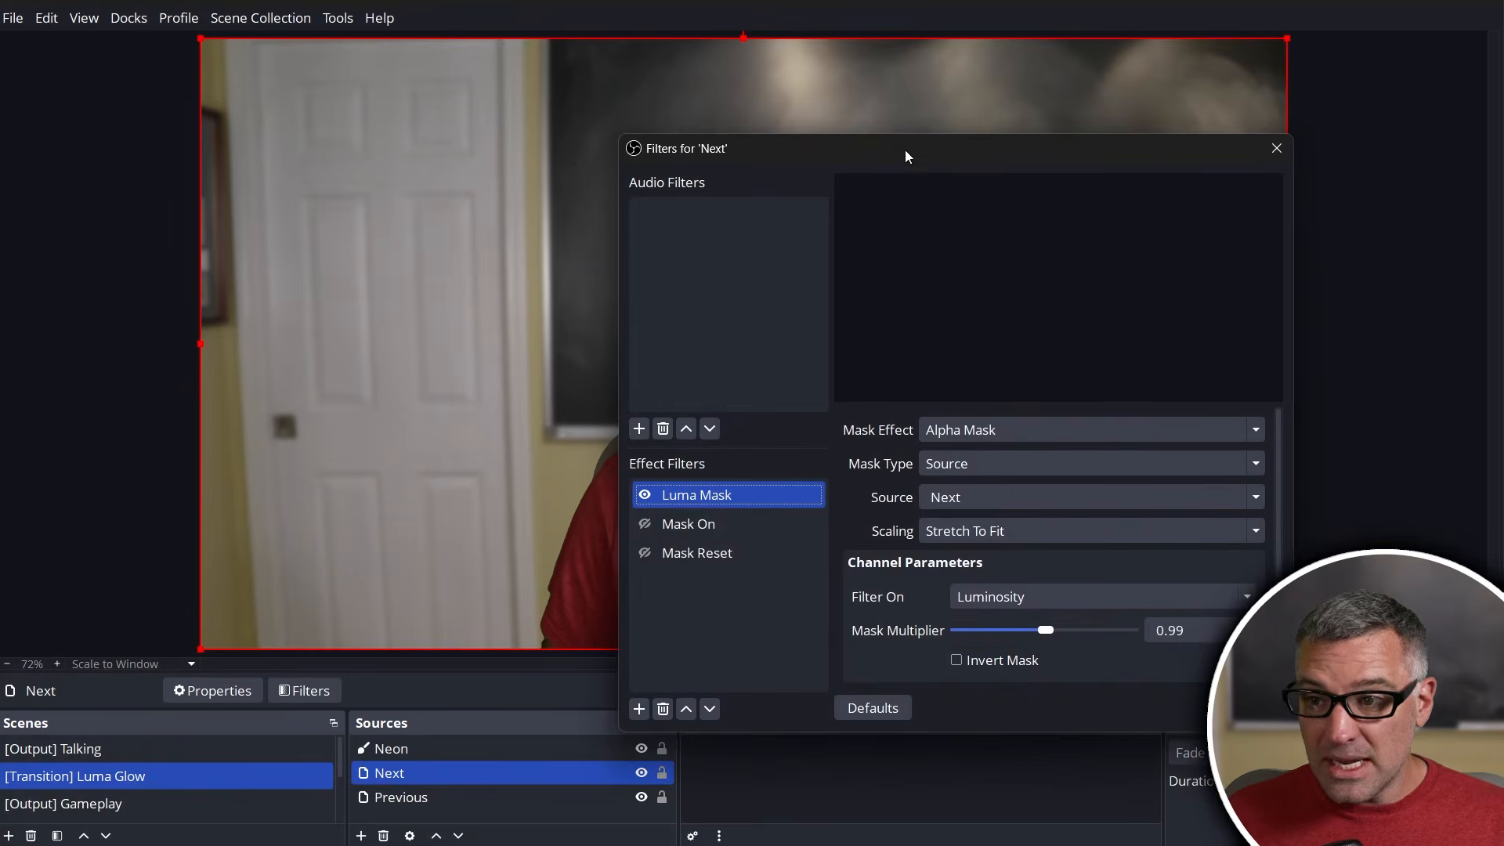
click(1277, 148)
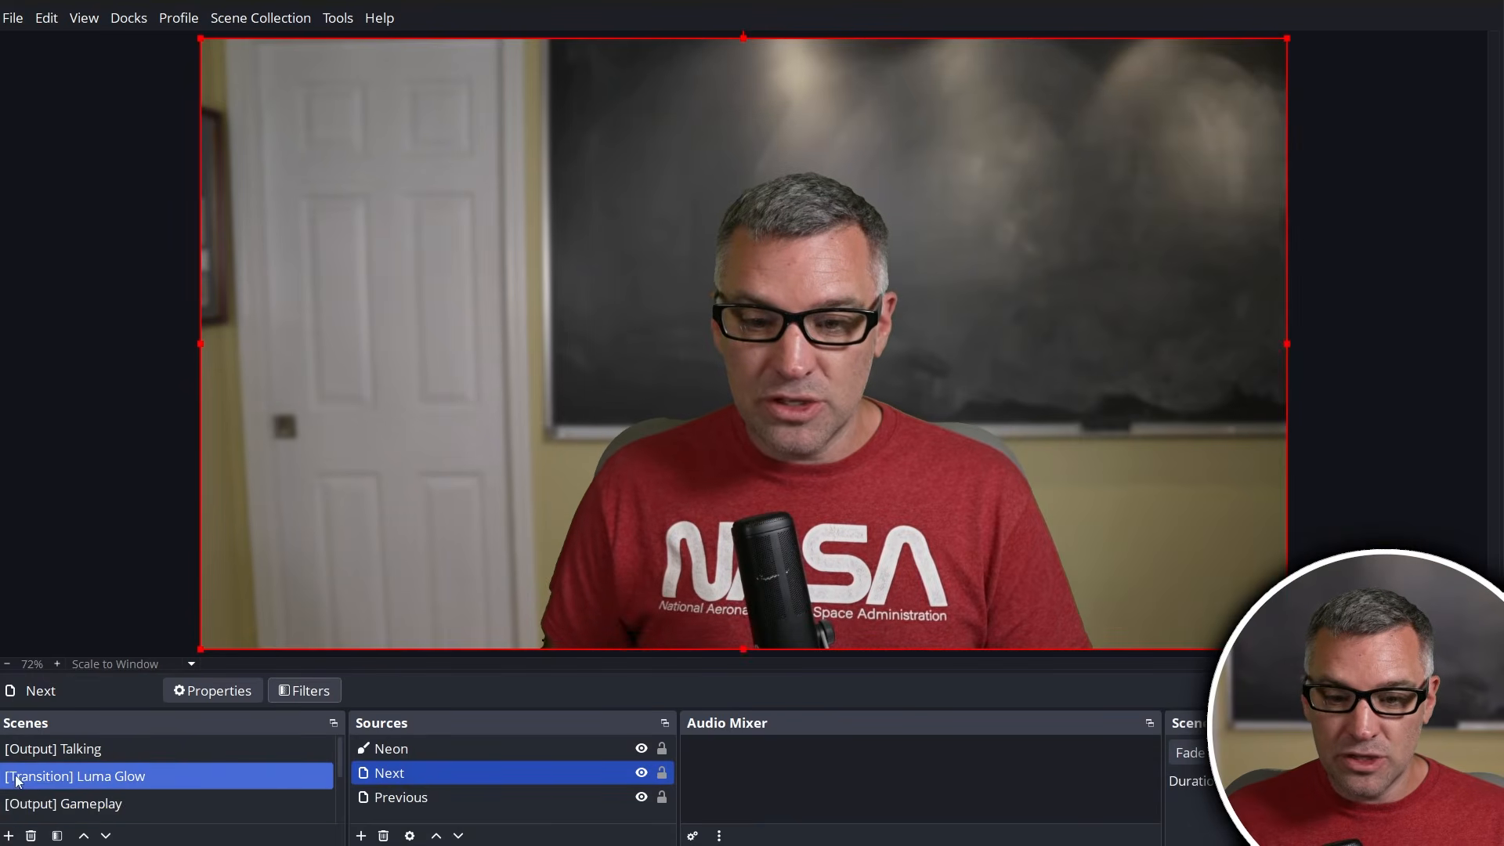
Add a Move Action effect filter named "Trigger" to the [Transition] Luma Glow scene.
right_click(122, 775)
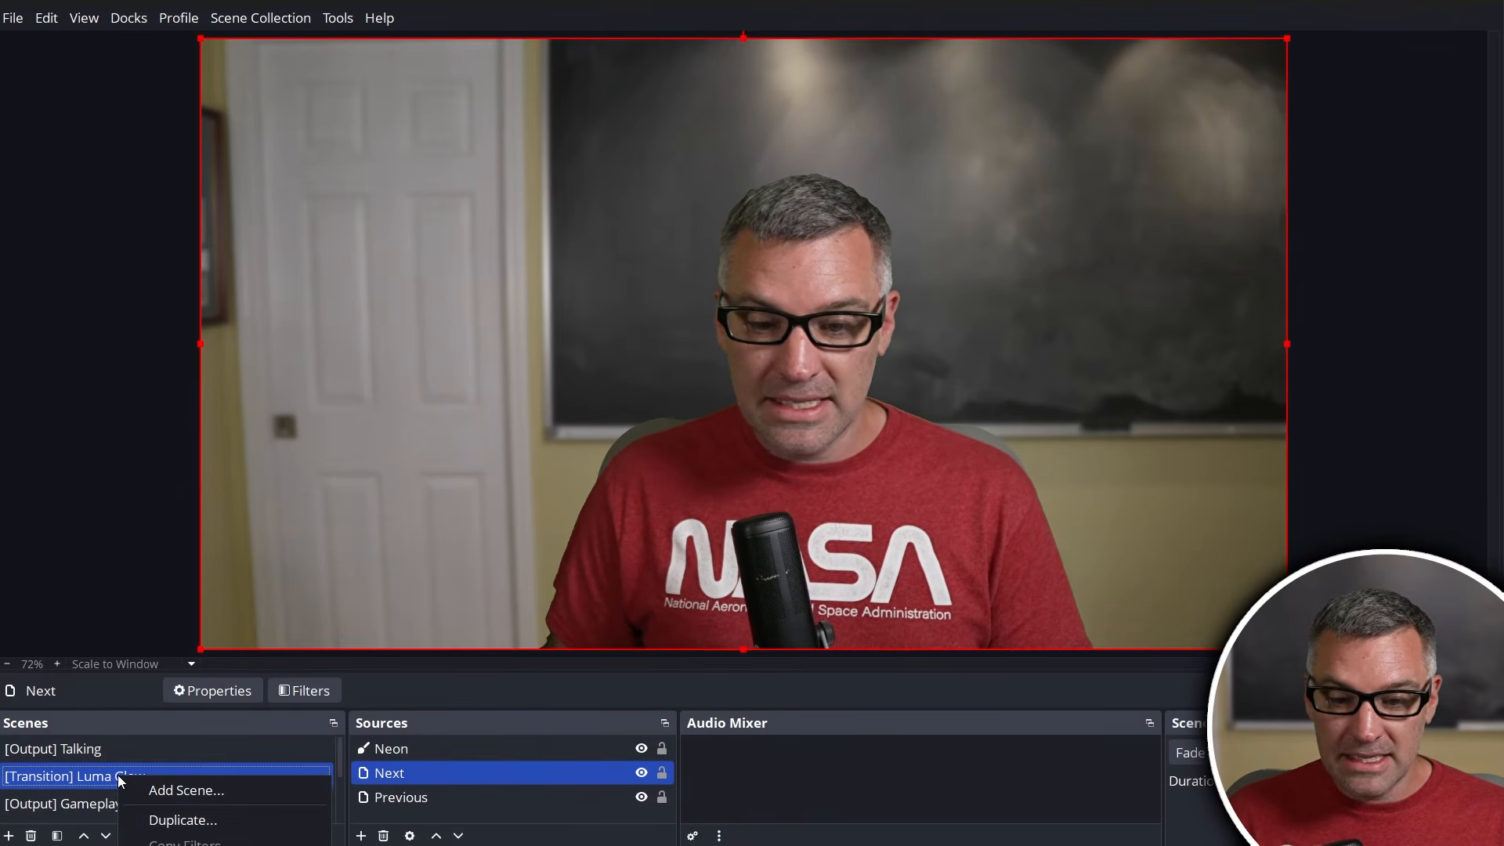
click(169, 845)
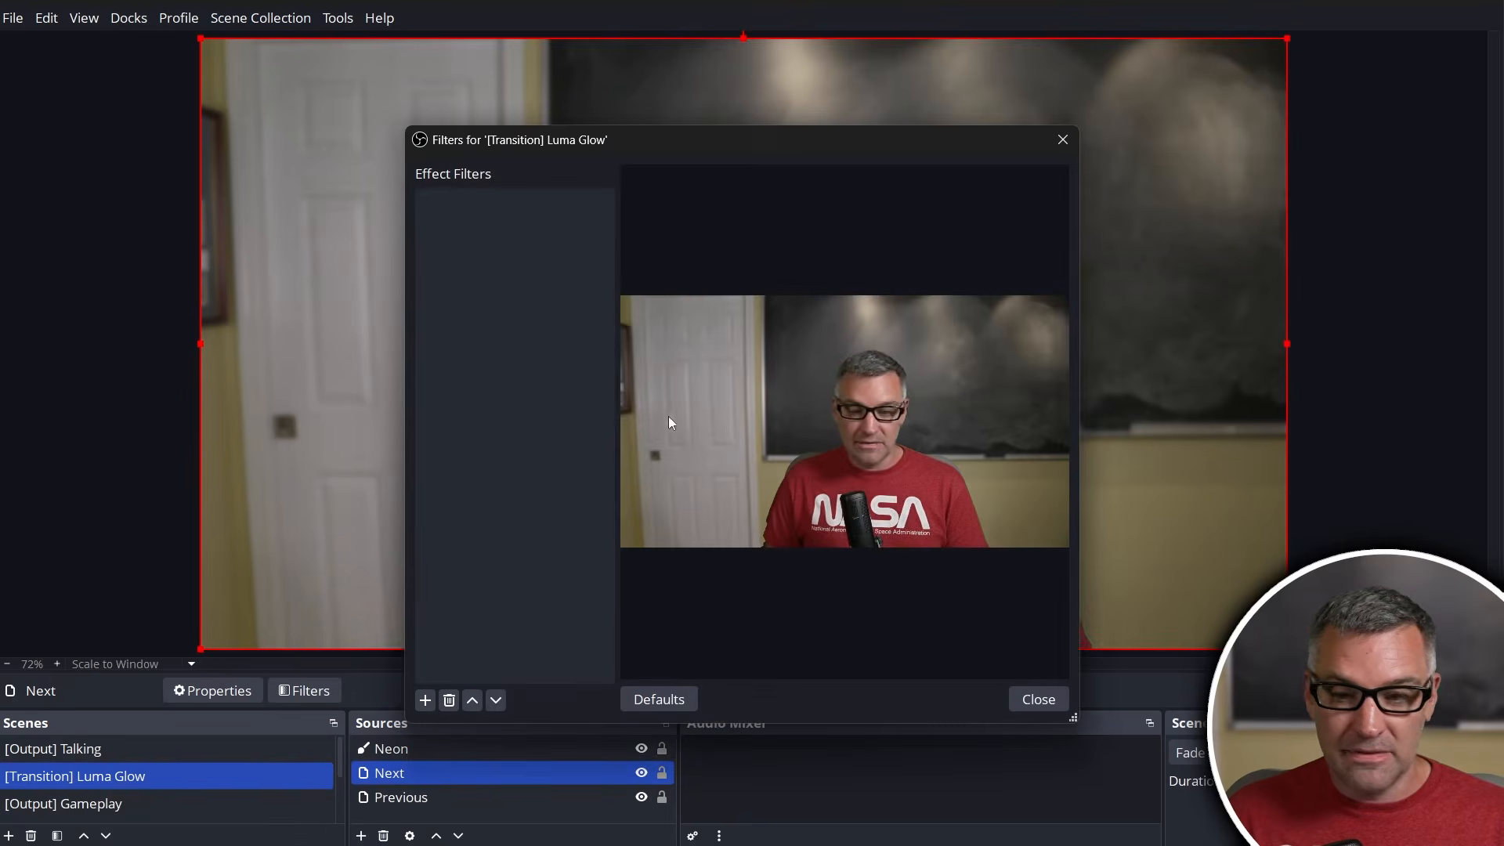
drag(704, 143, 679, 66)
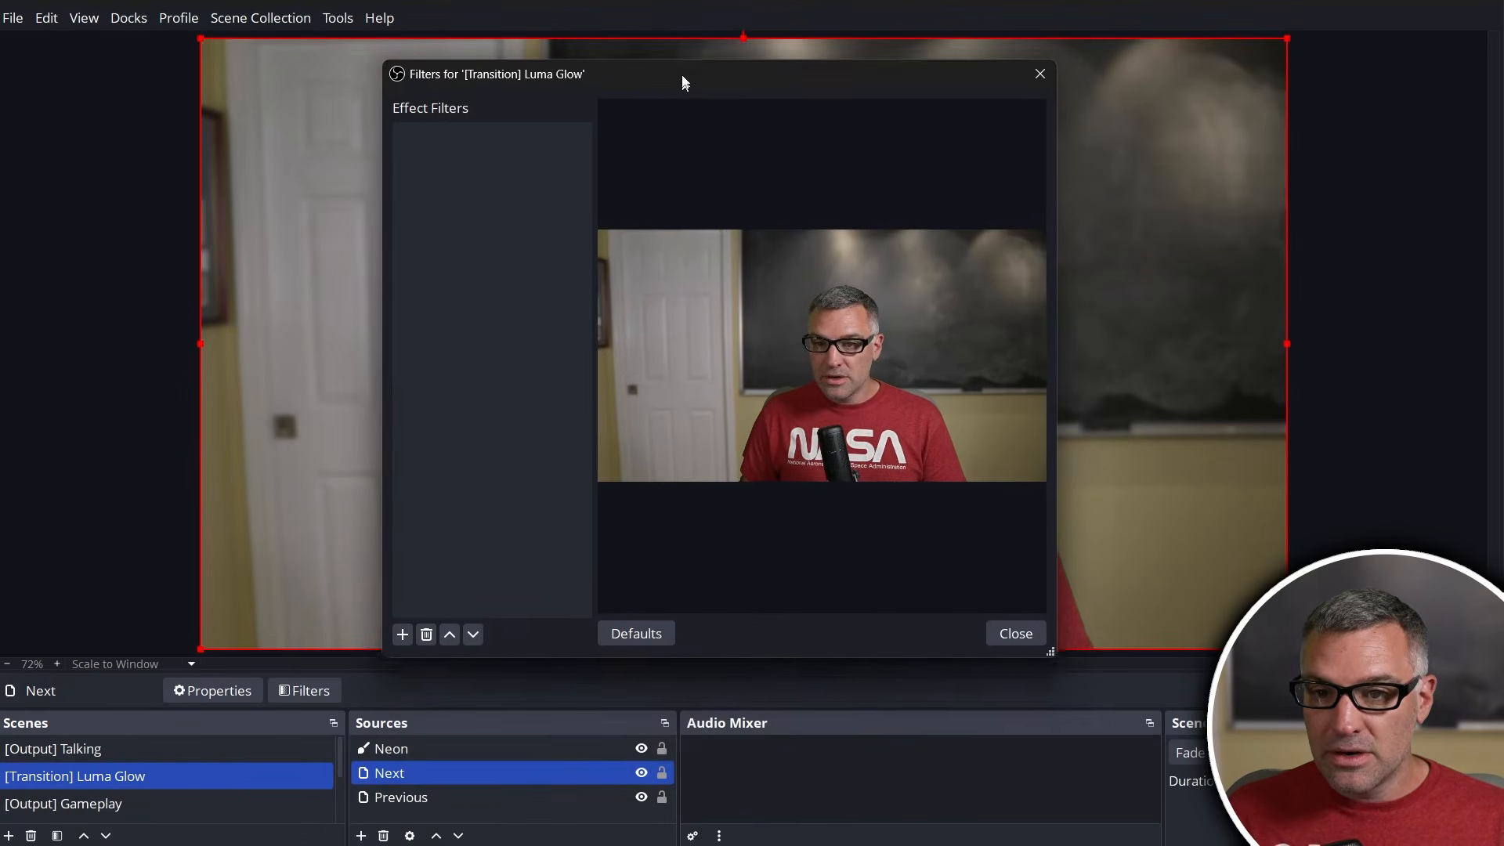
right_click(452, 127)
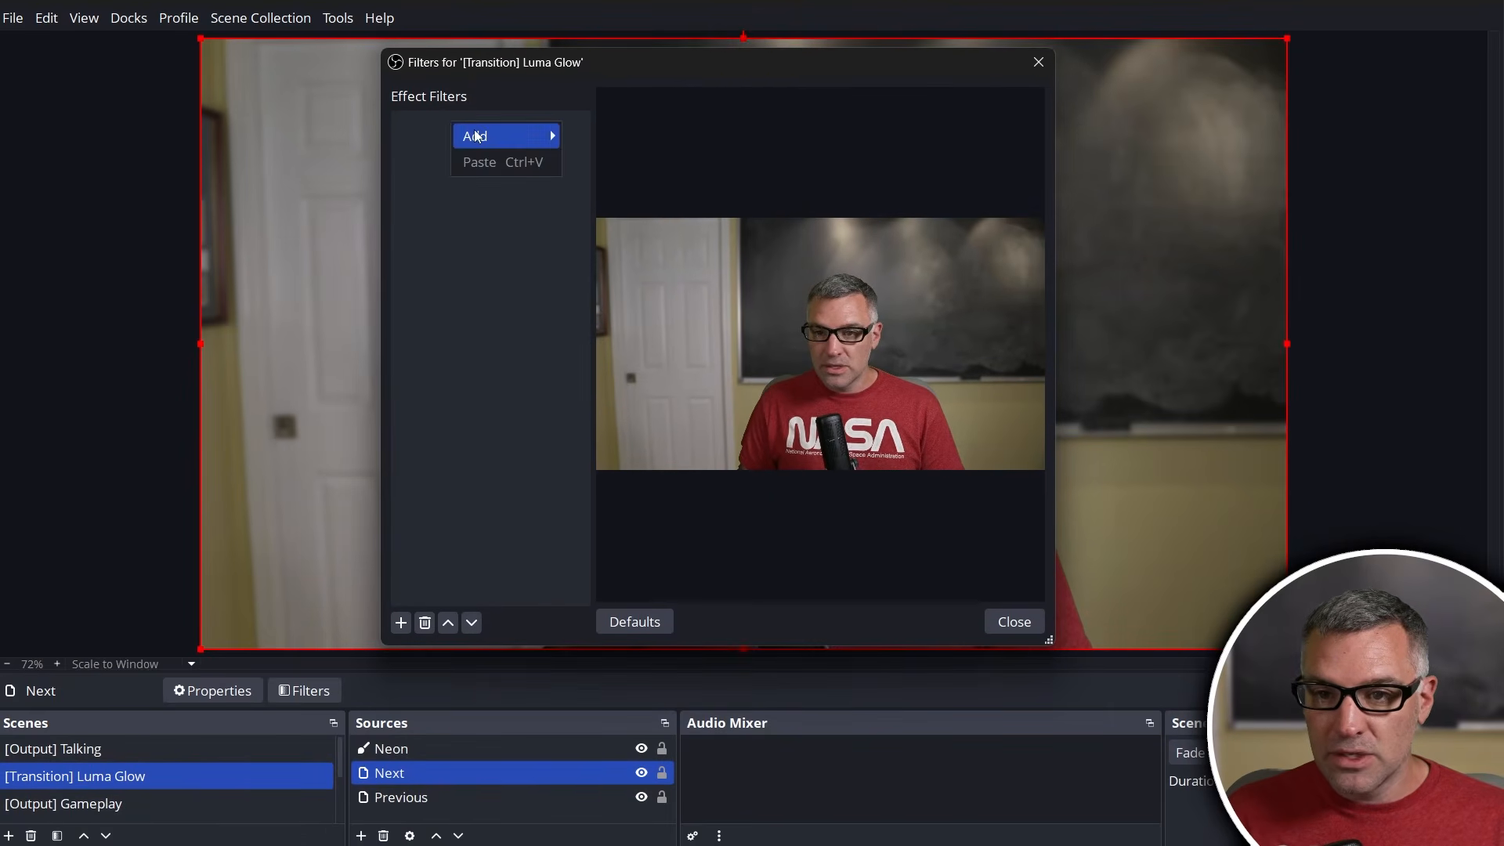
mouse_move(473, 133)
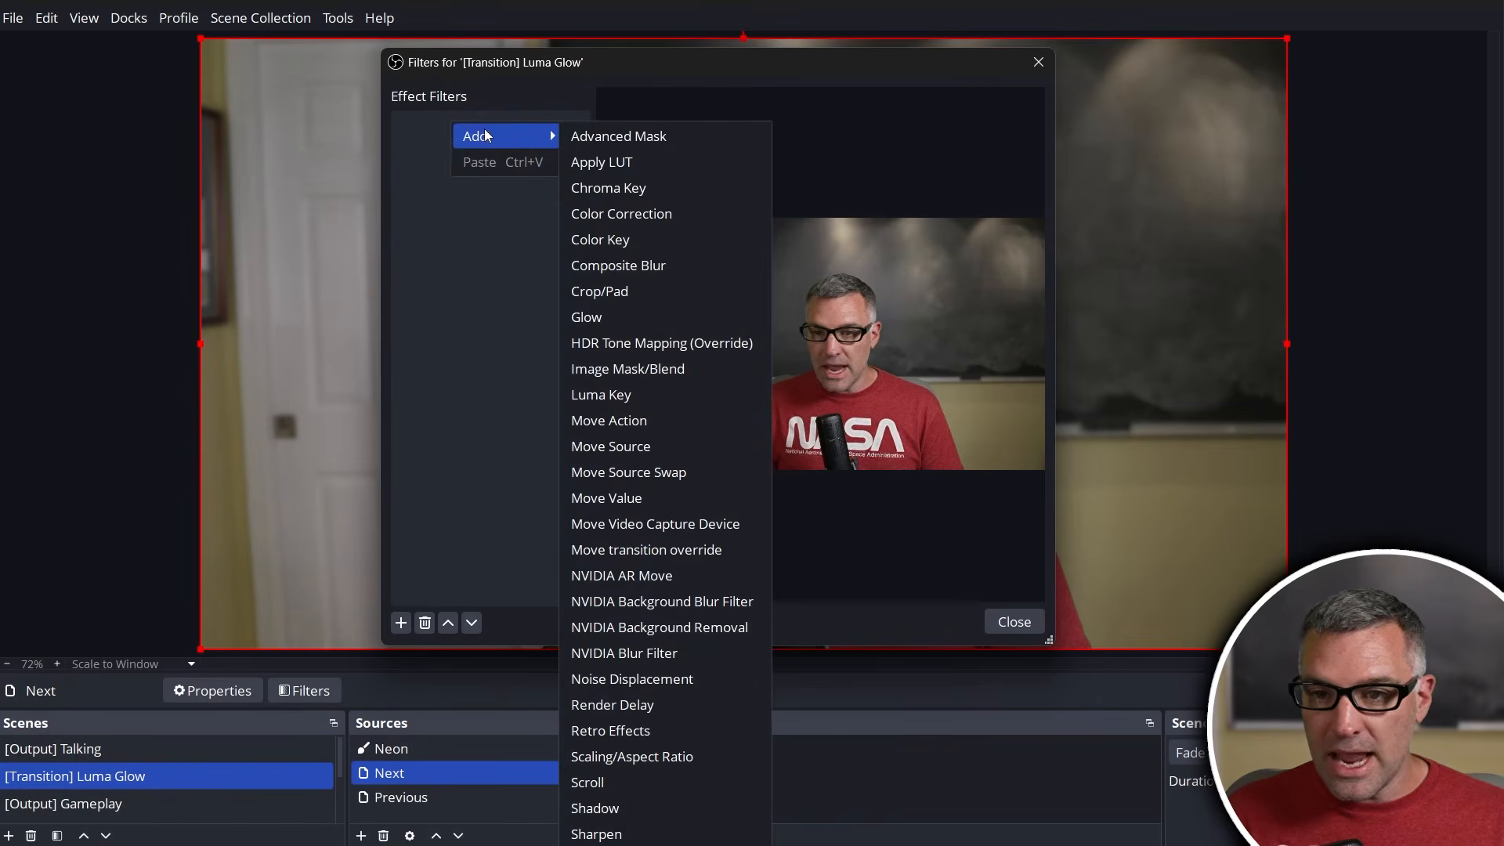
click(613, 428)
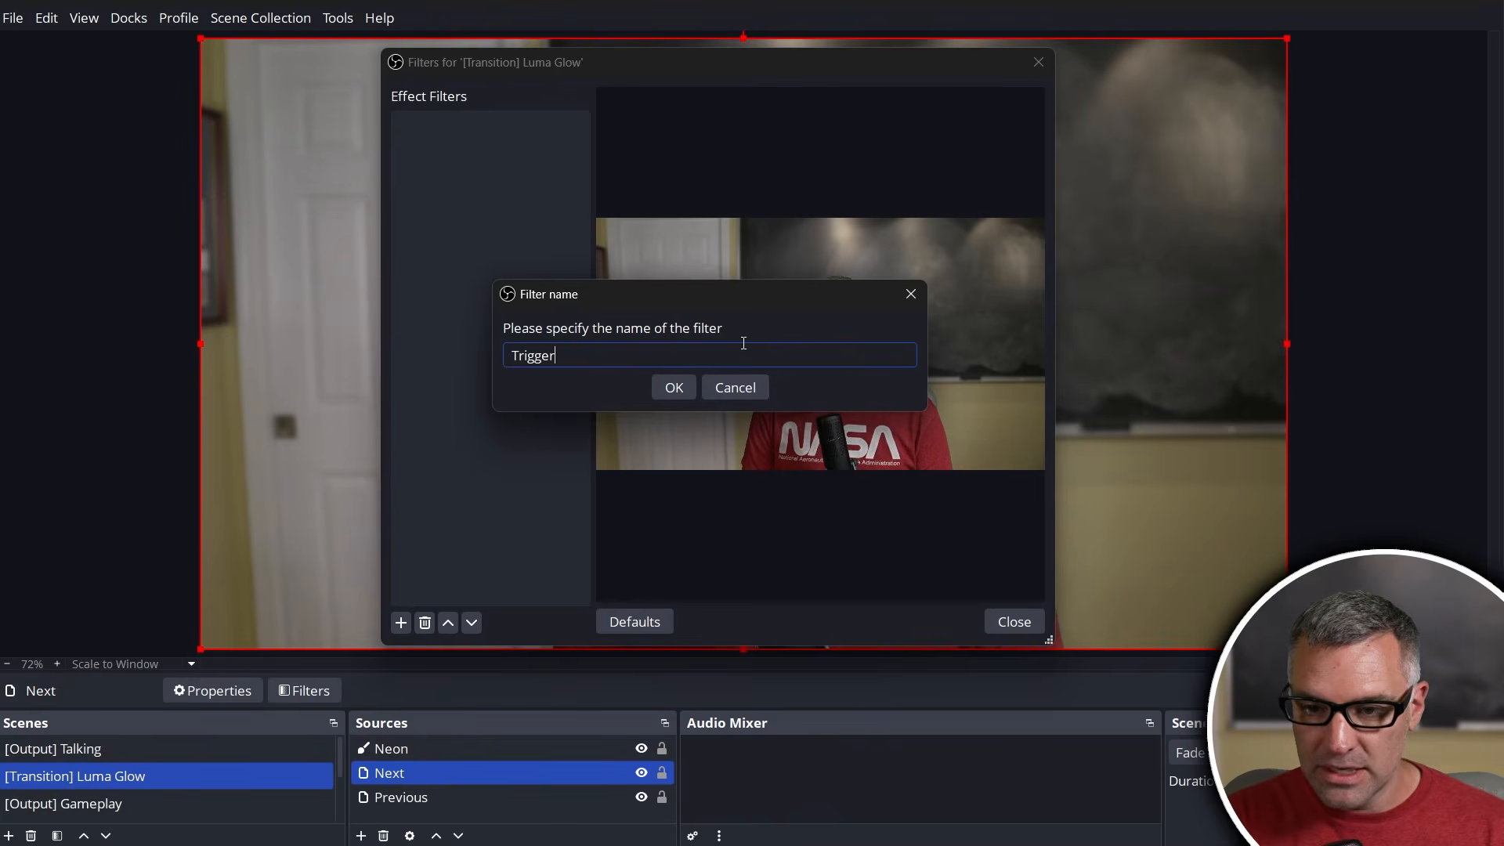
key(Return)
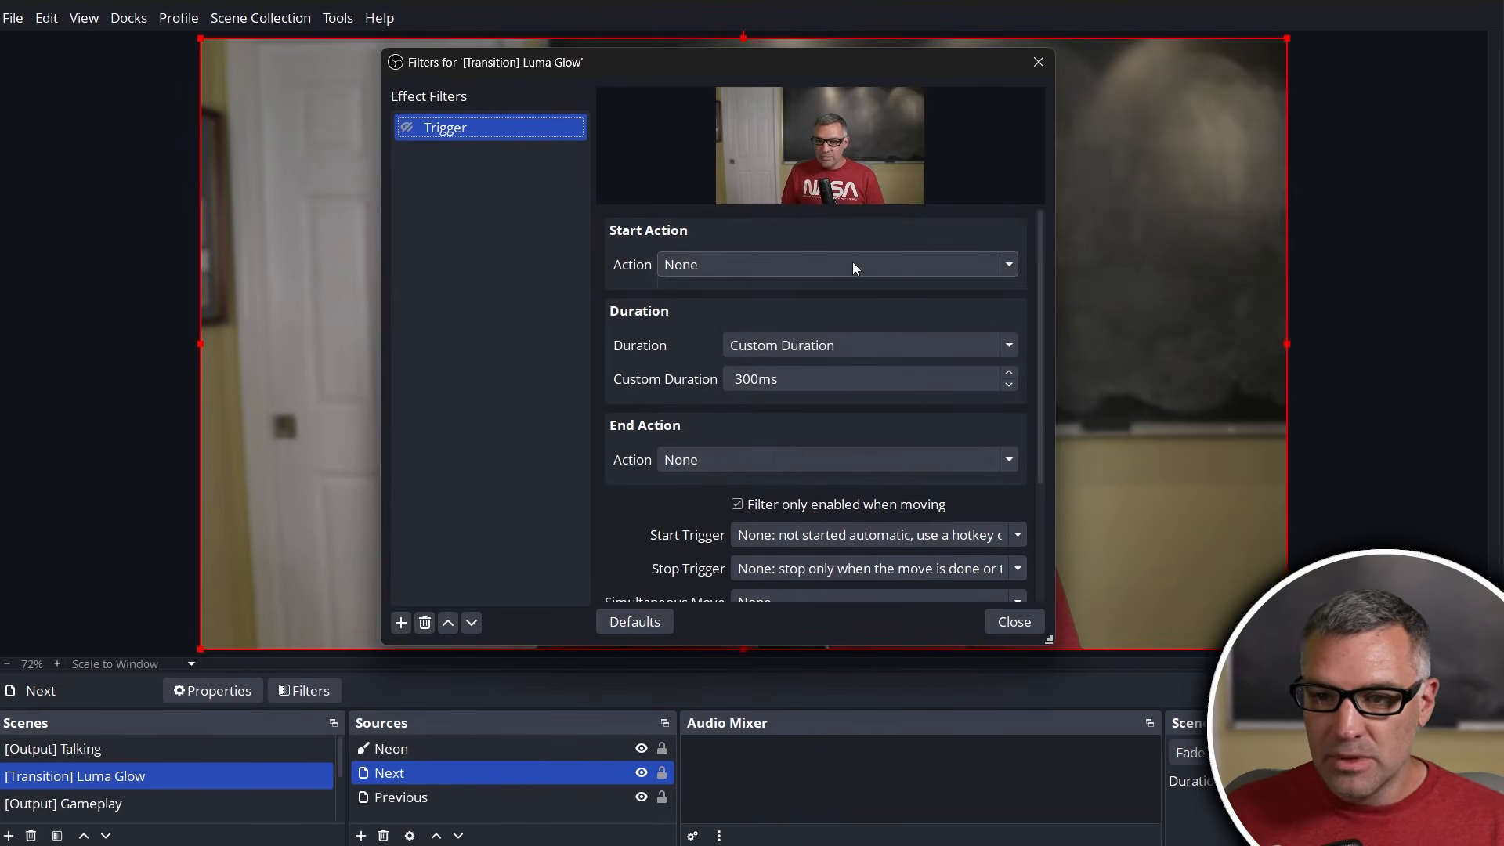
Set the Trigger filter's start action to Filter Enable, targeting the Mask On filter of the Next source.
click(852, 265)
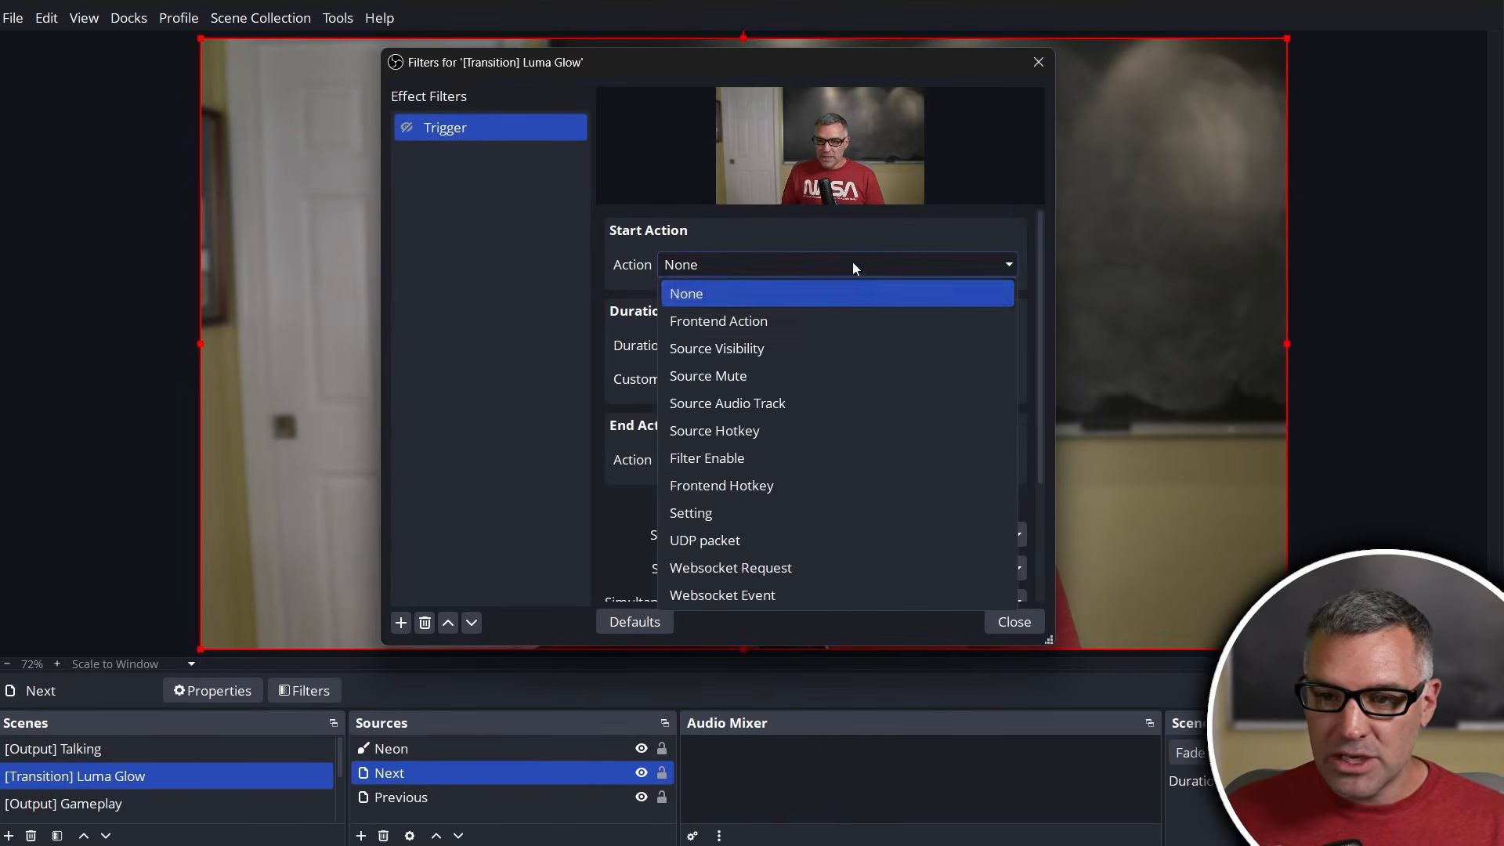
click(721, 461)
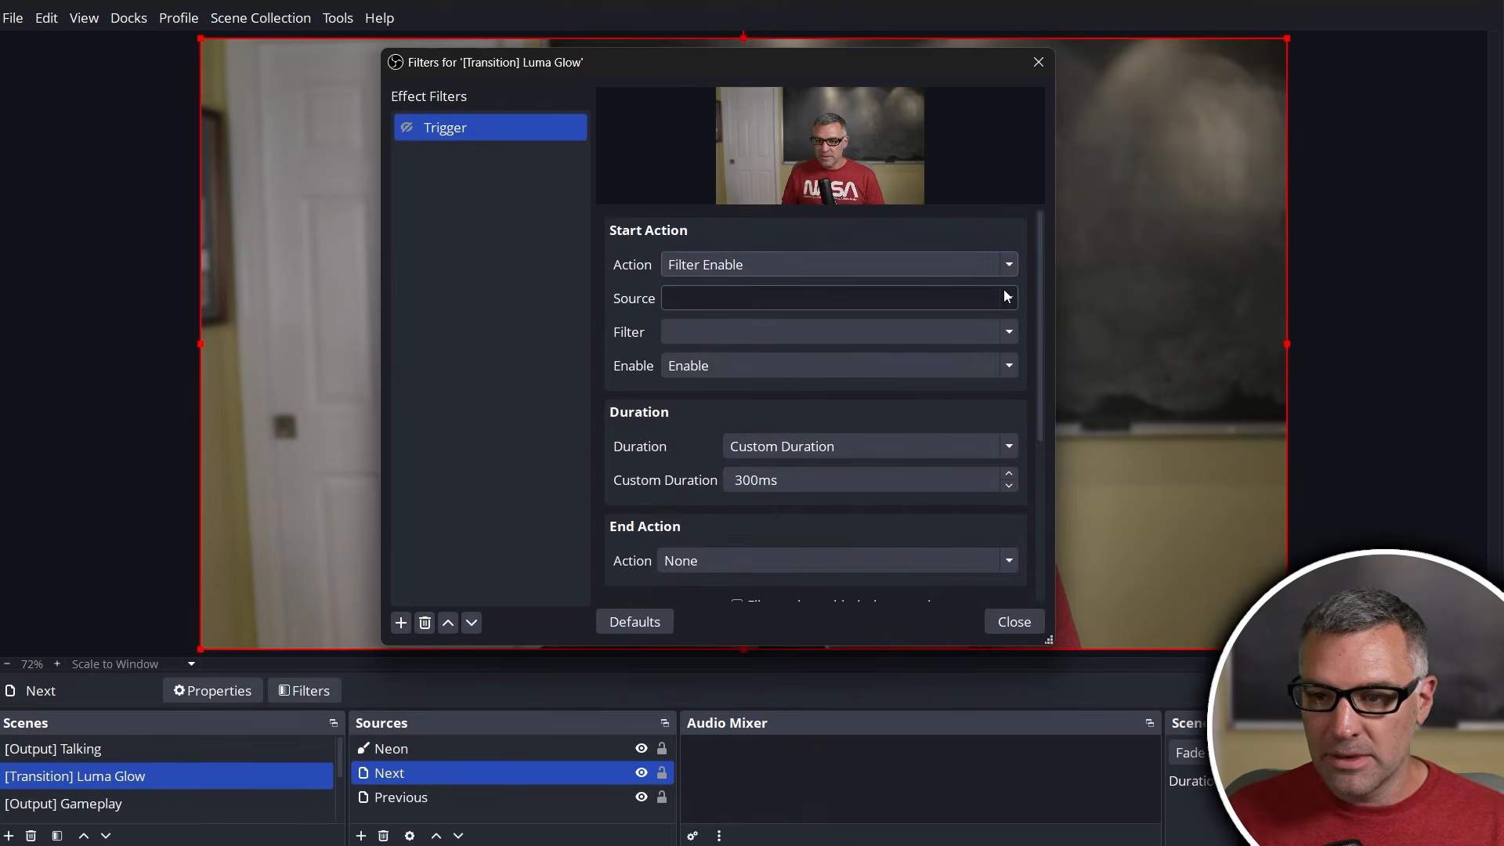
click(1007, 306)
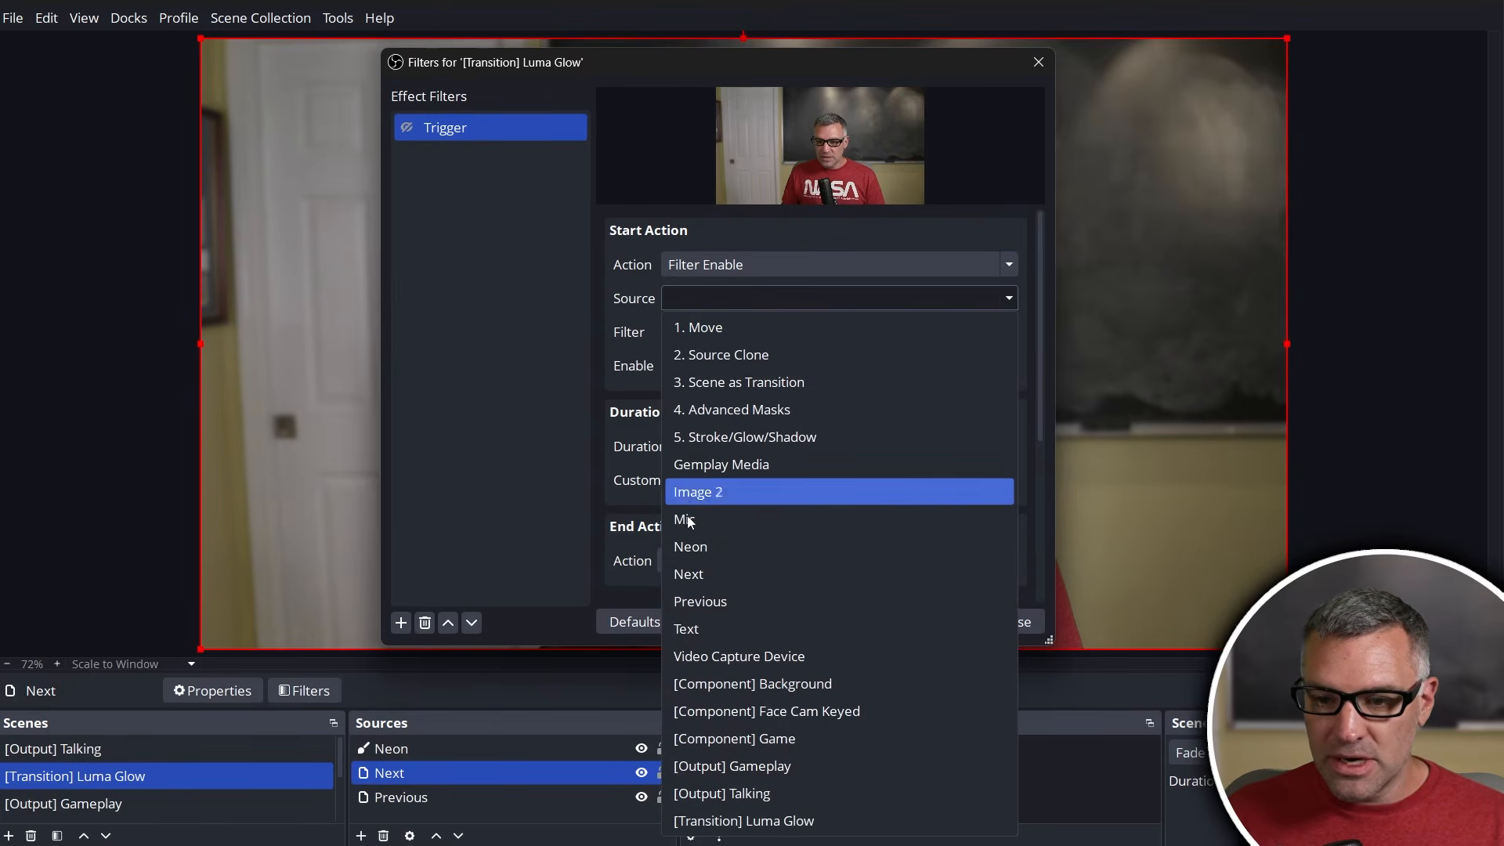
click(712, 573)
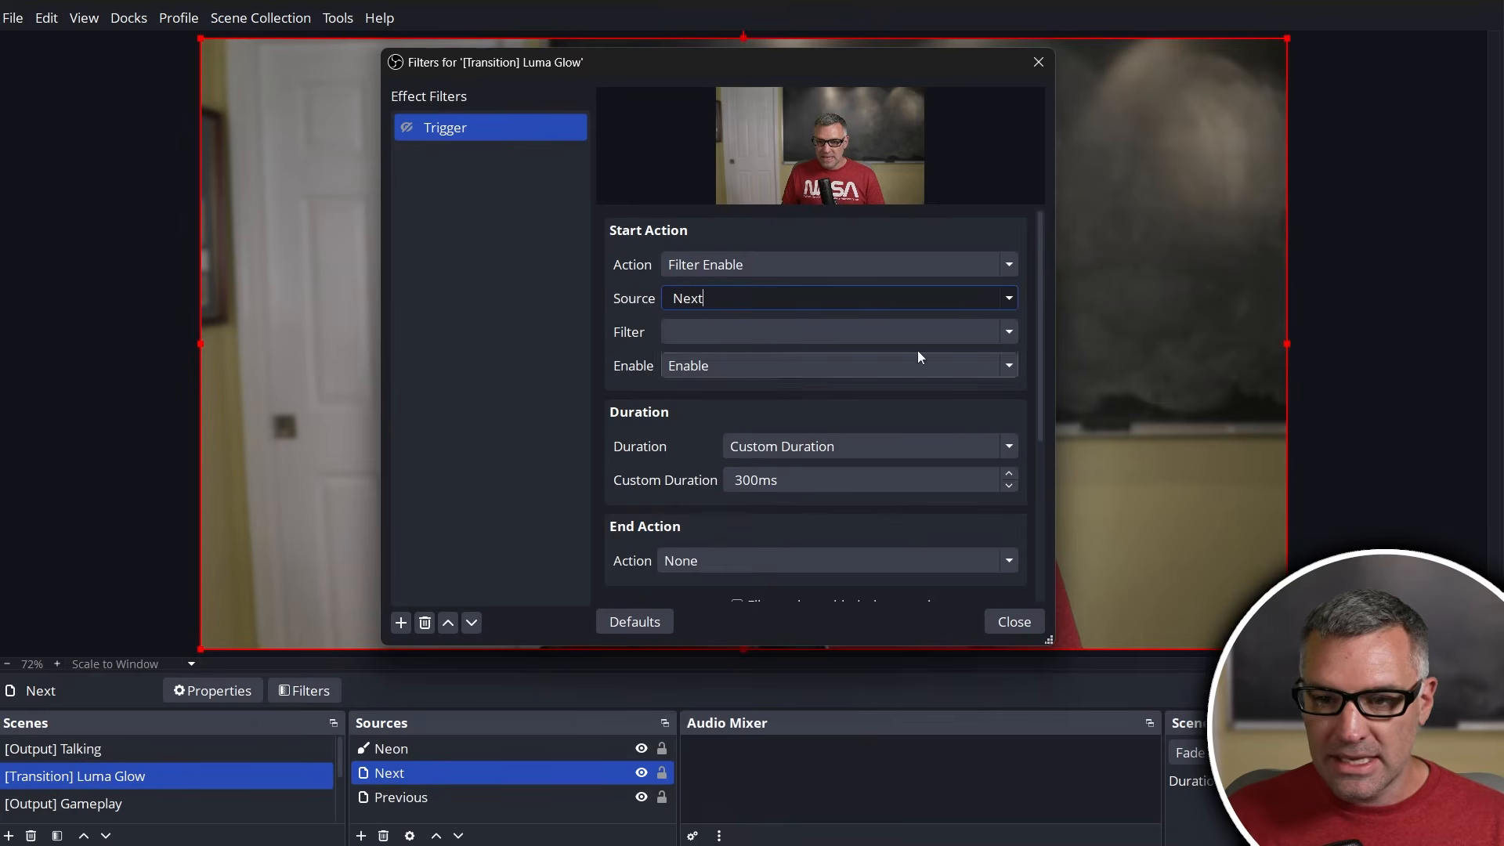
click(1009, 332)
click(850, 390)
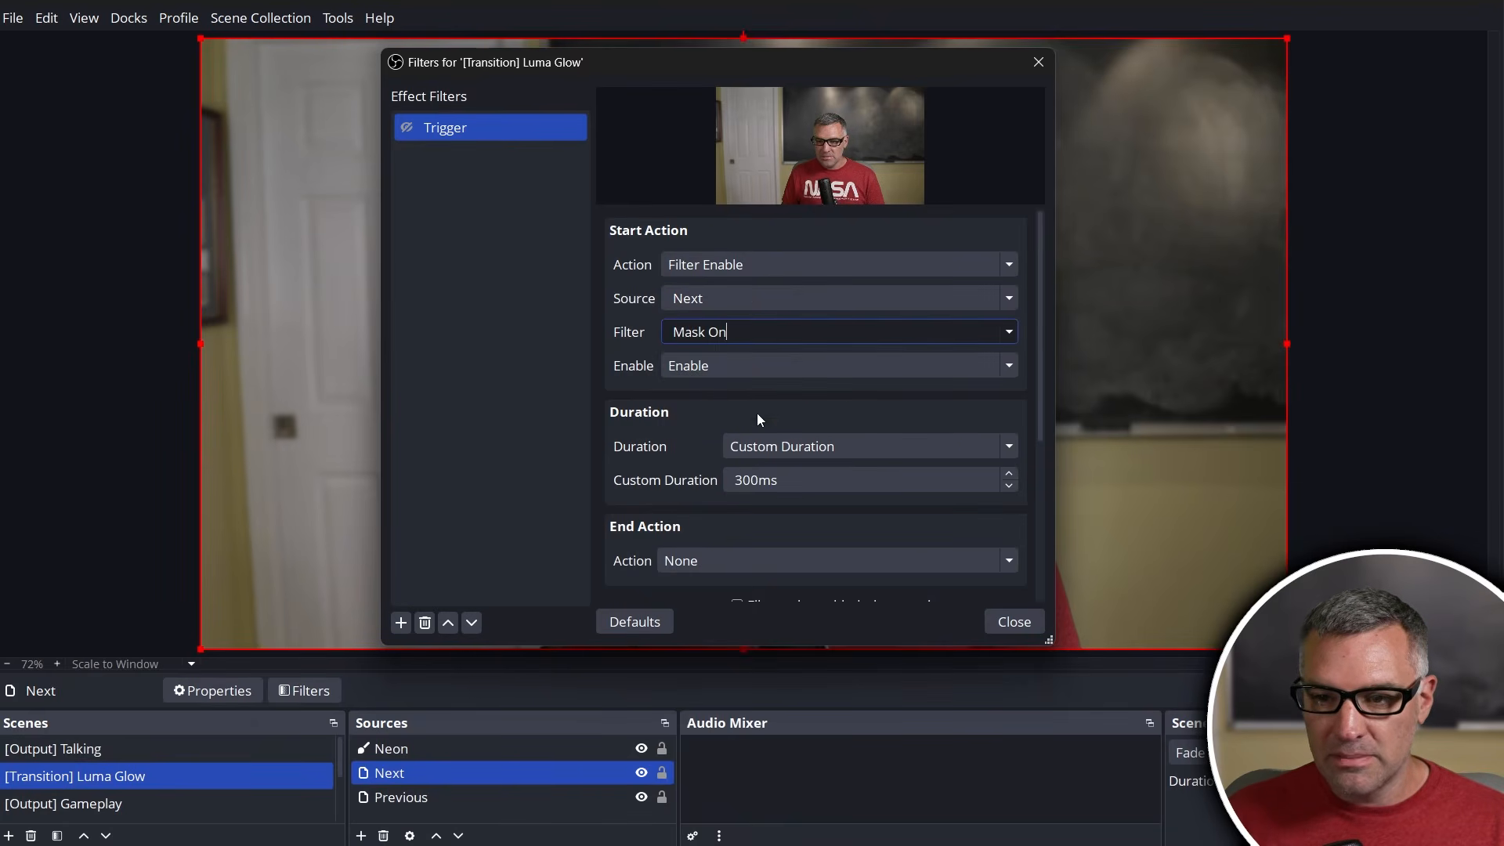
Set the Trigger filter's custom duration to 0 ms and review its remaining trigger options.
double_click(807, 481)
text(0)
scroll(619, 455, down, 4)
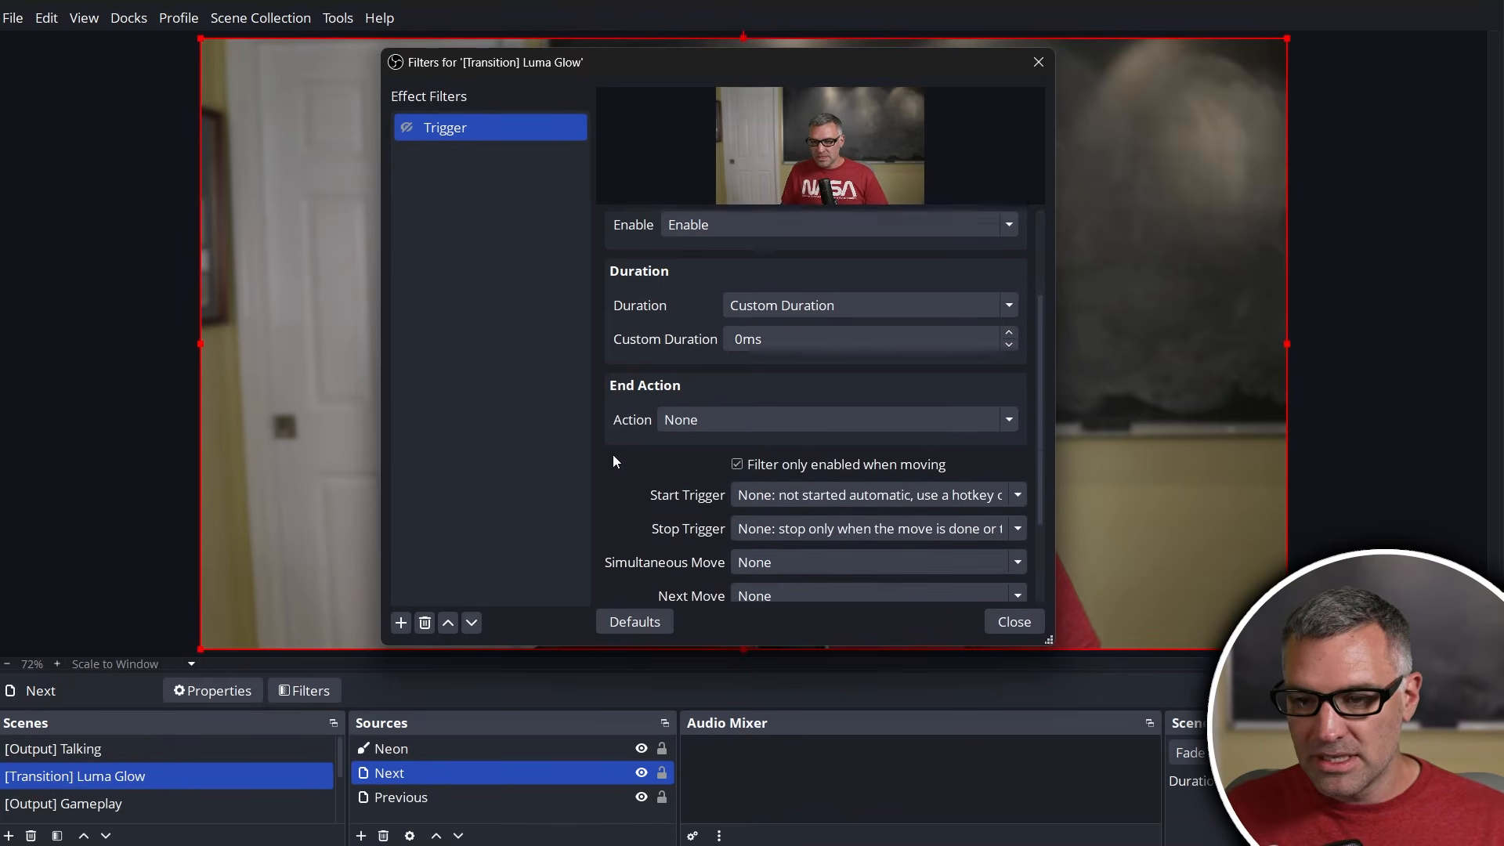
scroll(602, 453, up, 4)
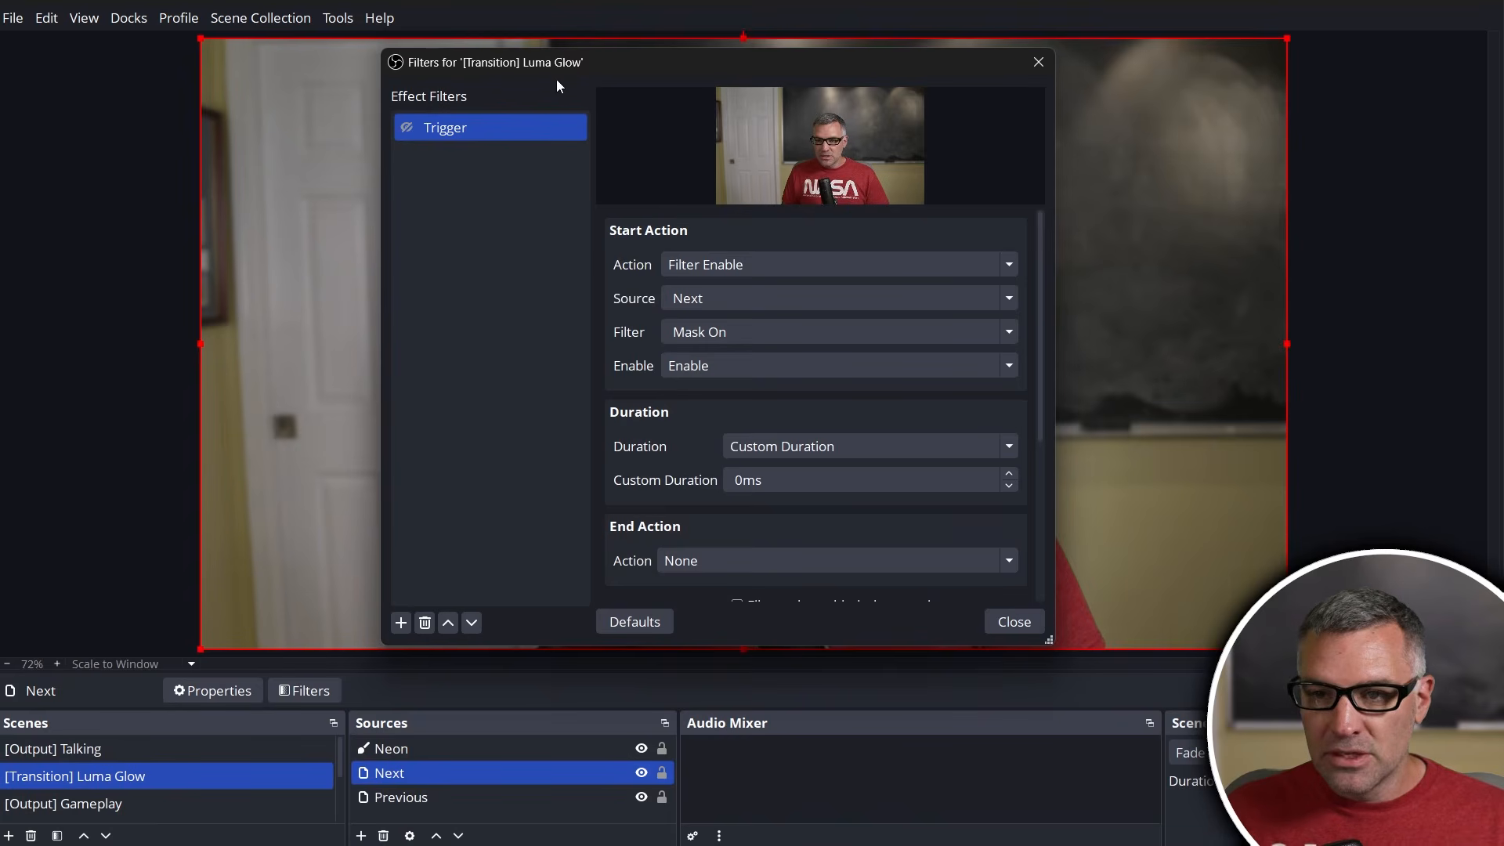
Test the Trigger filter twice with the preview in view, and close the scene's filters.
drag(562, 64, 1369, 99)
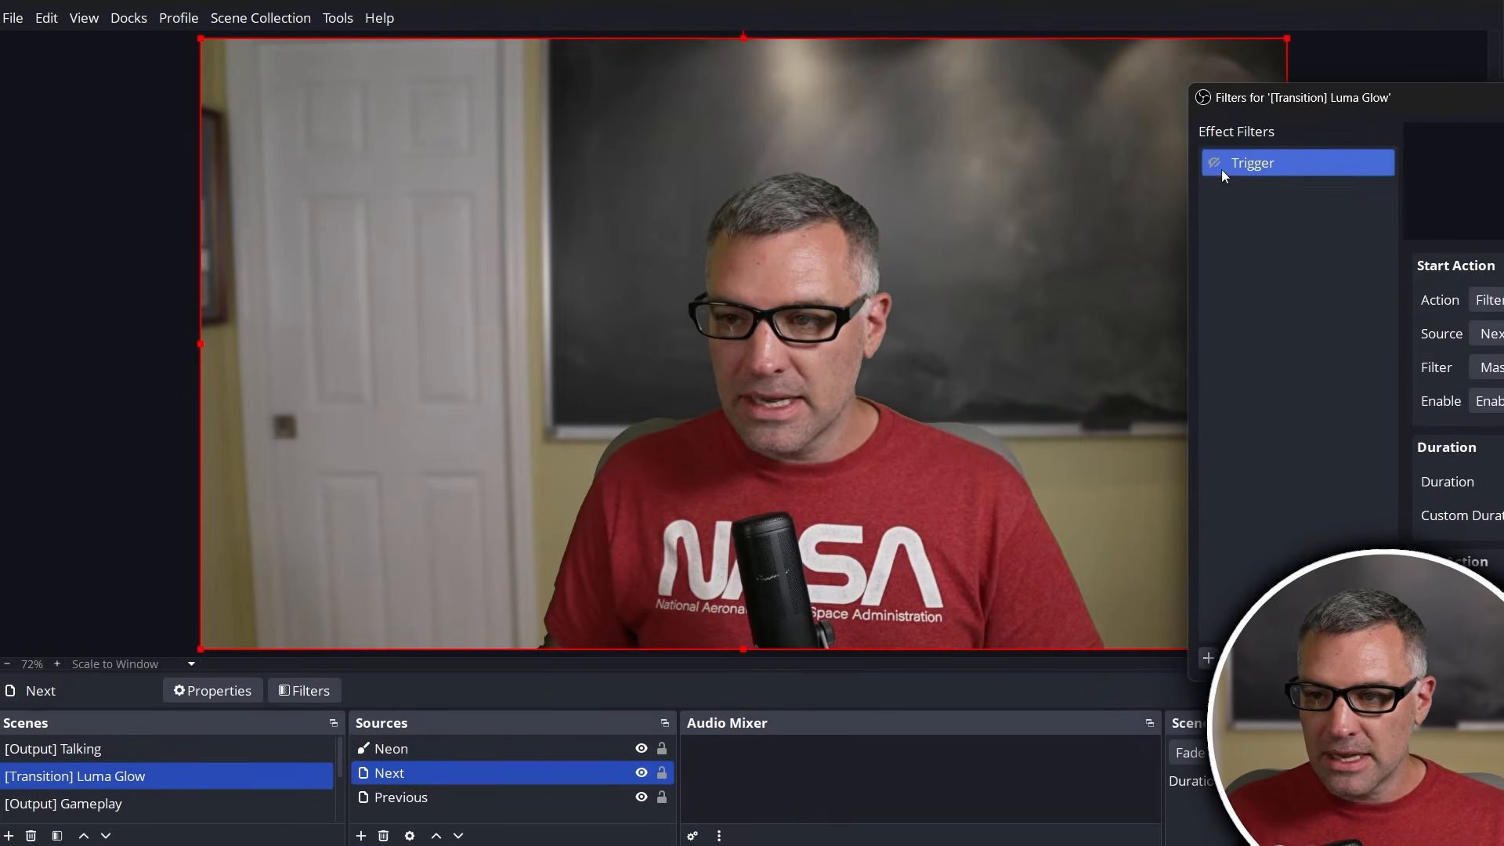
click(1215, 163)
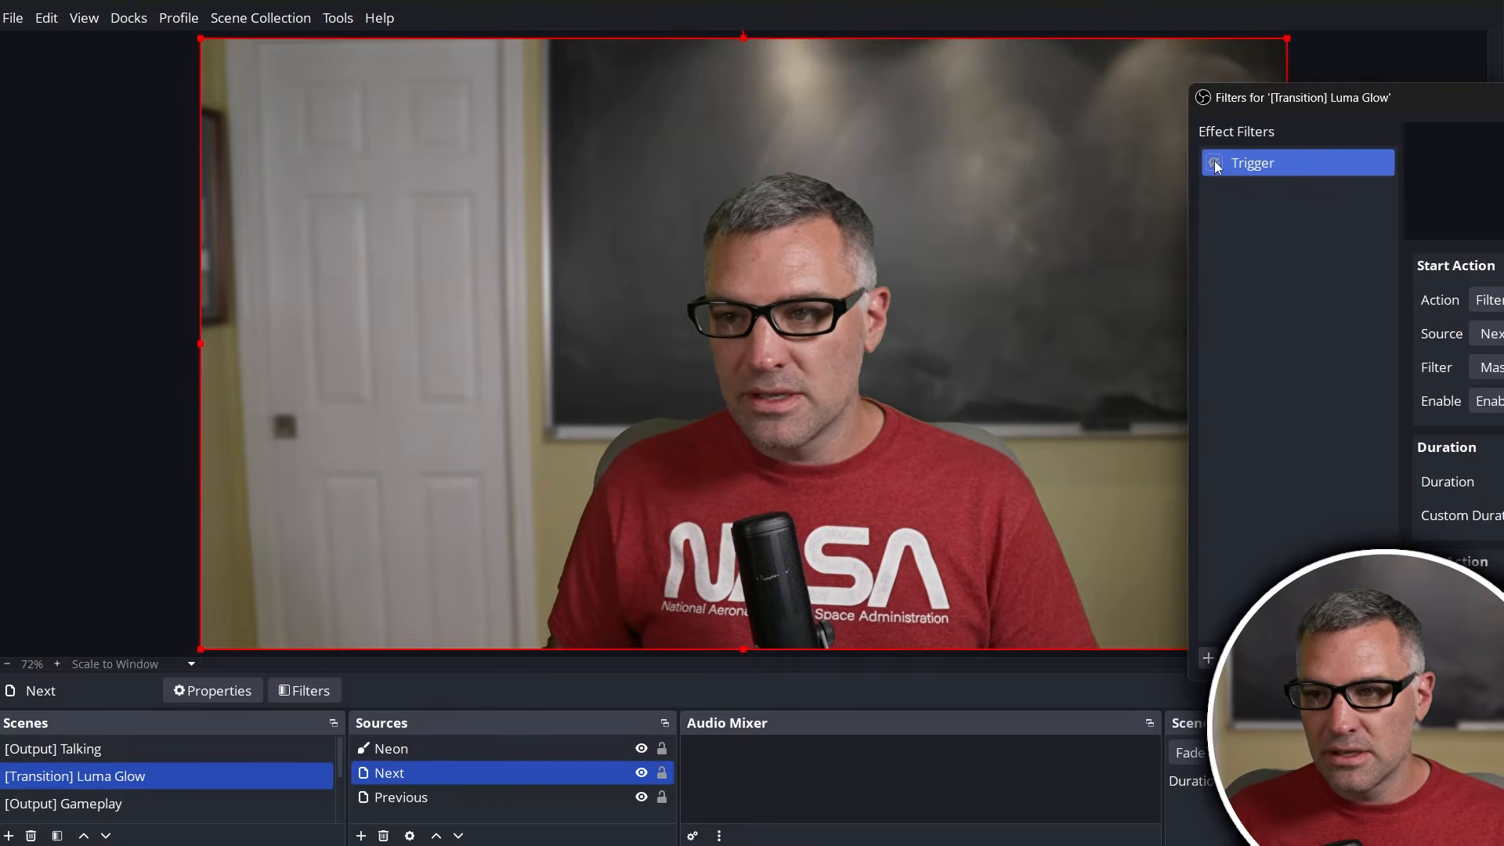
click(1215, 165)
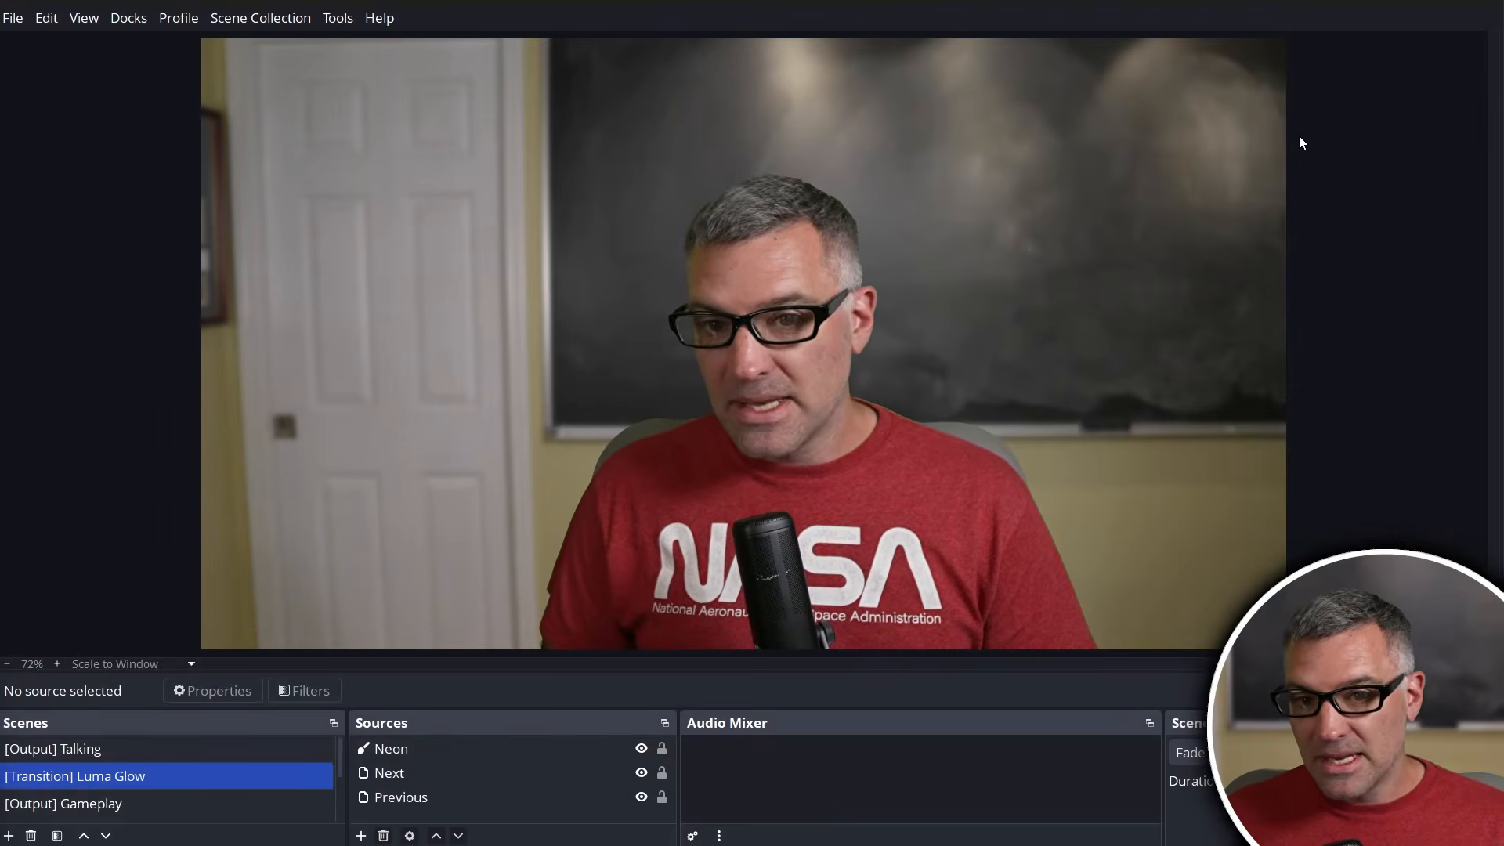
Set the Next source's clone type to Current scene and accept its properties.
click(406, 773)
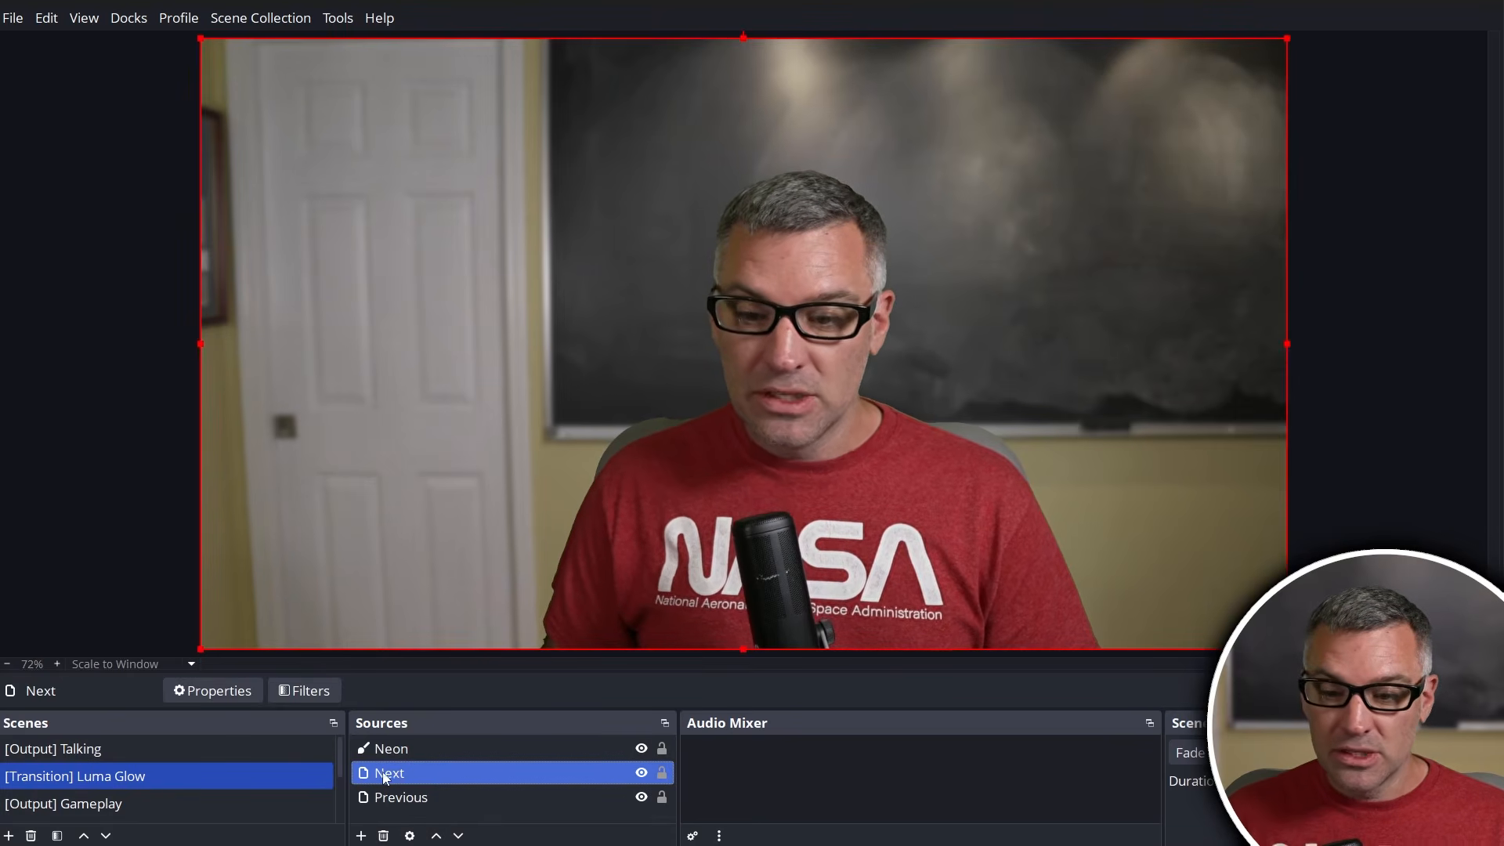
double_click(391, 774)
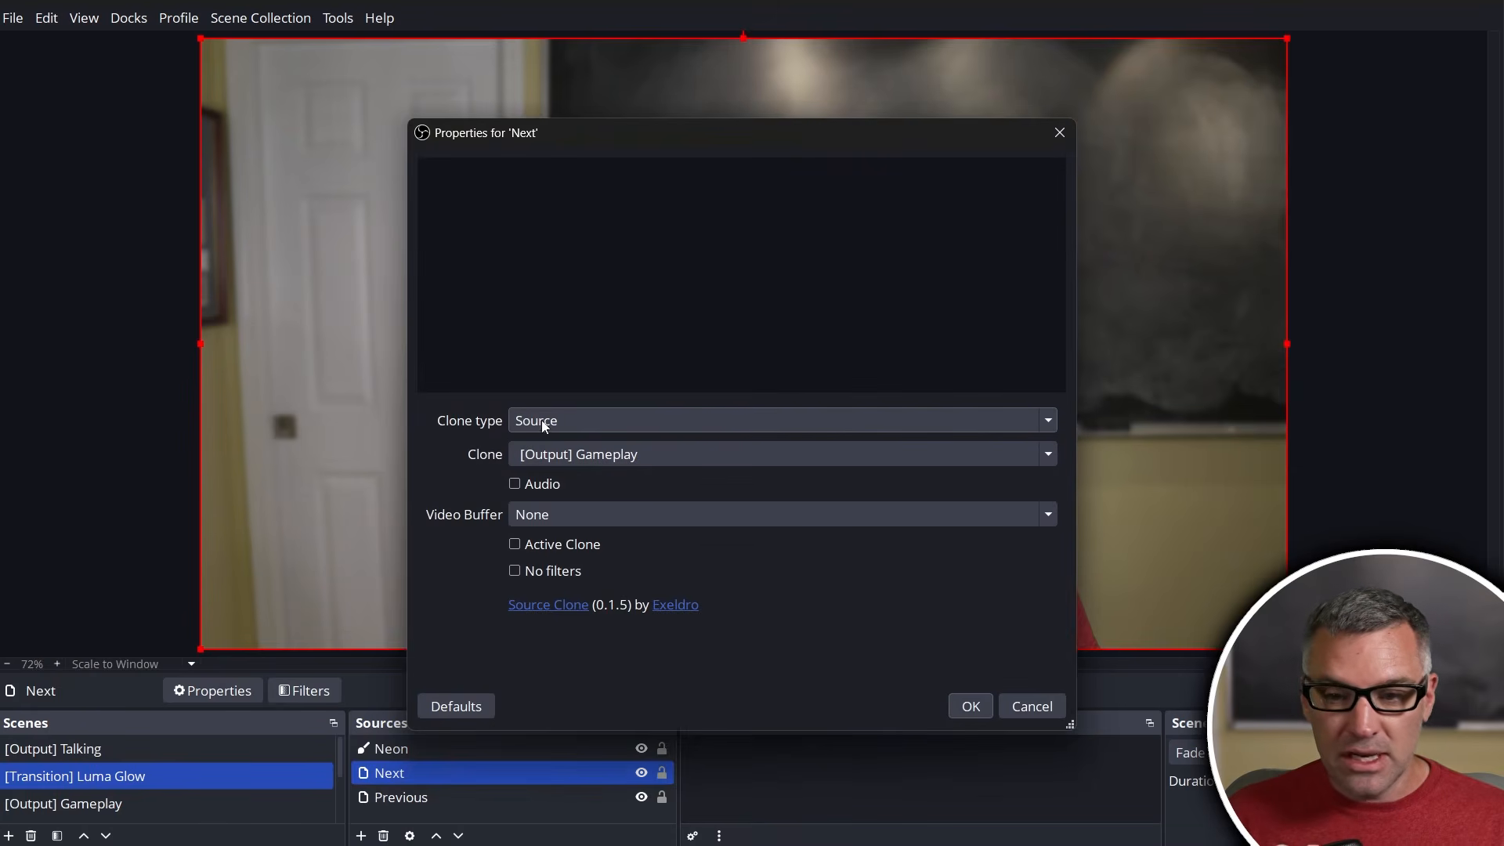
click(1048, 422)
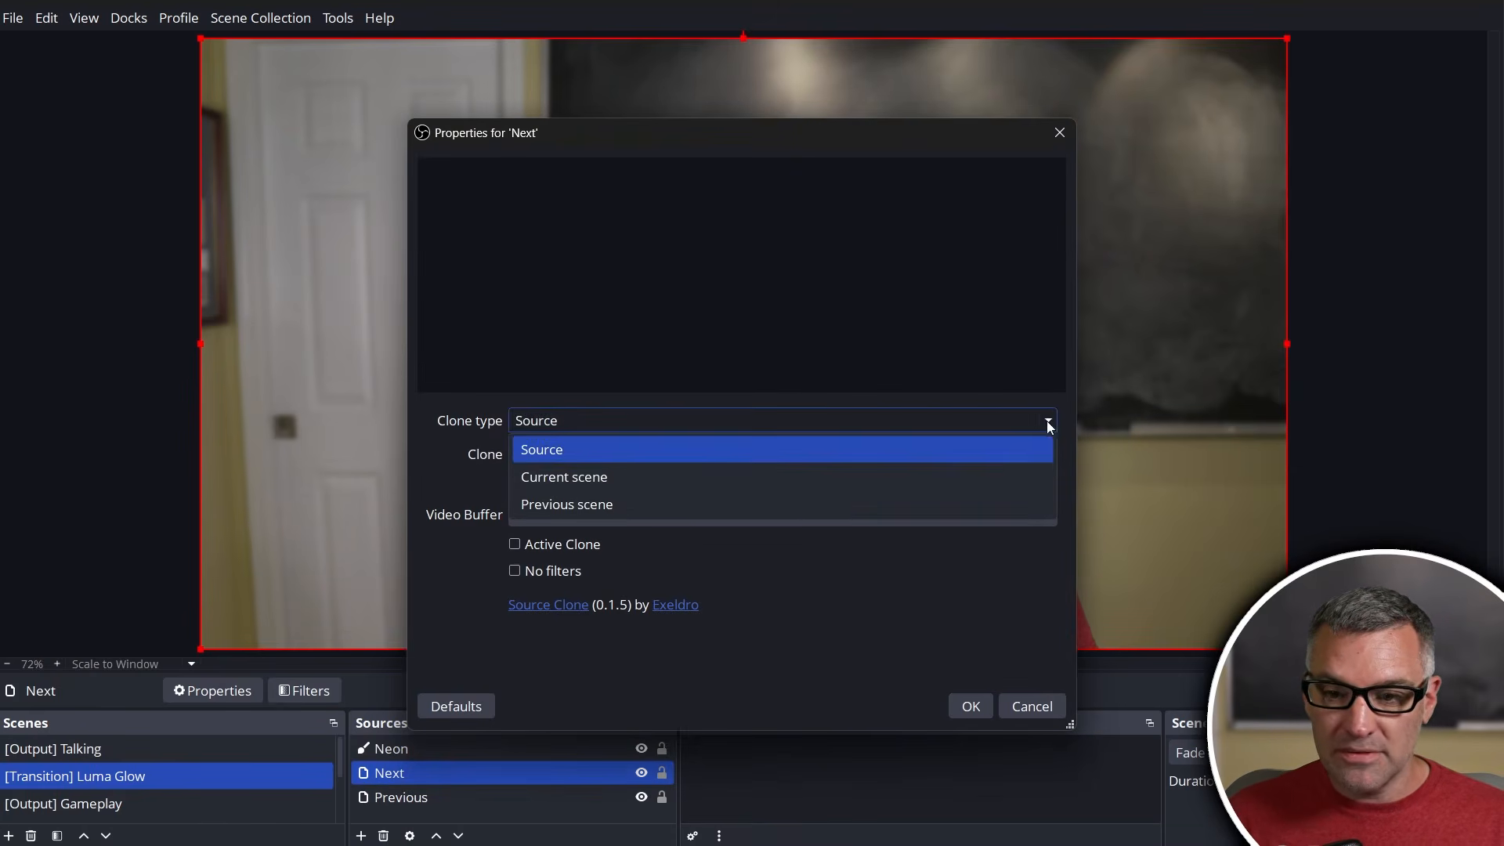
click(558, 477)
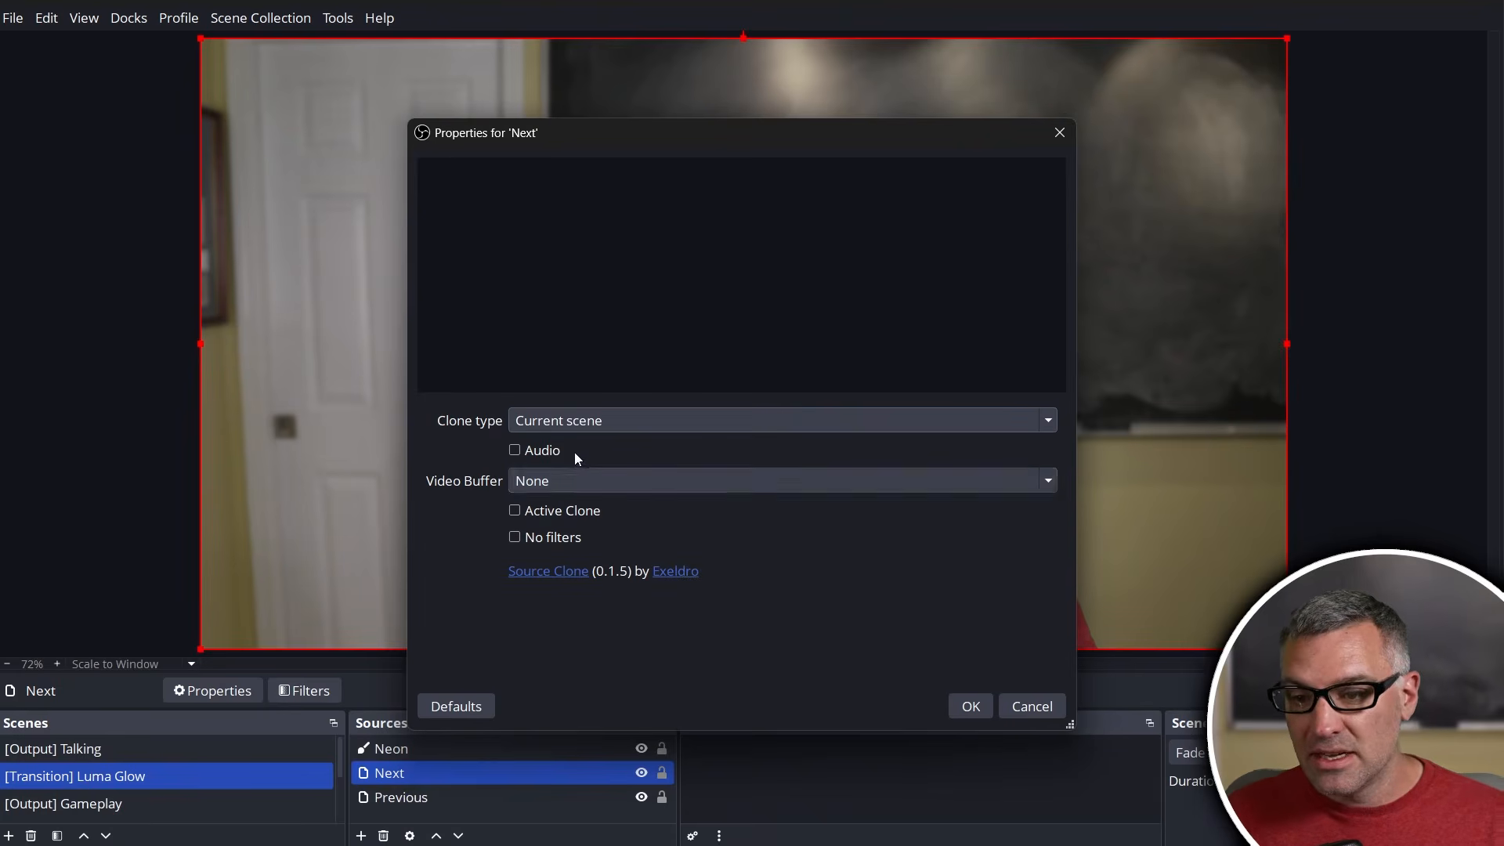
key(Return)
Set the Previous source's clone type to Previous scene, accept its properties and deselect the source.
double_click(467, 796)
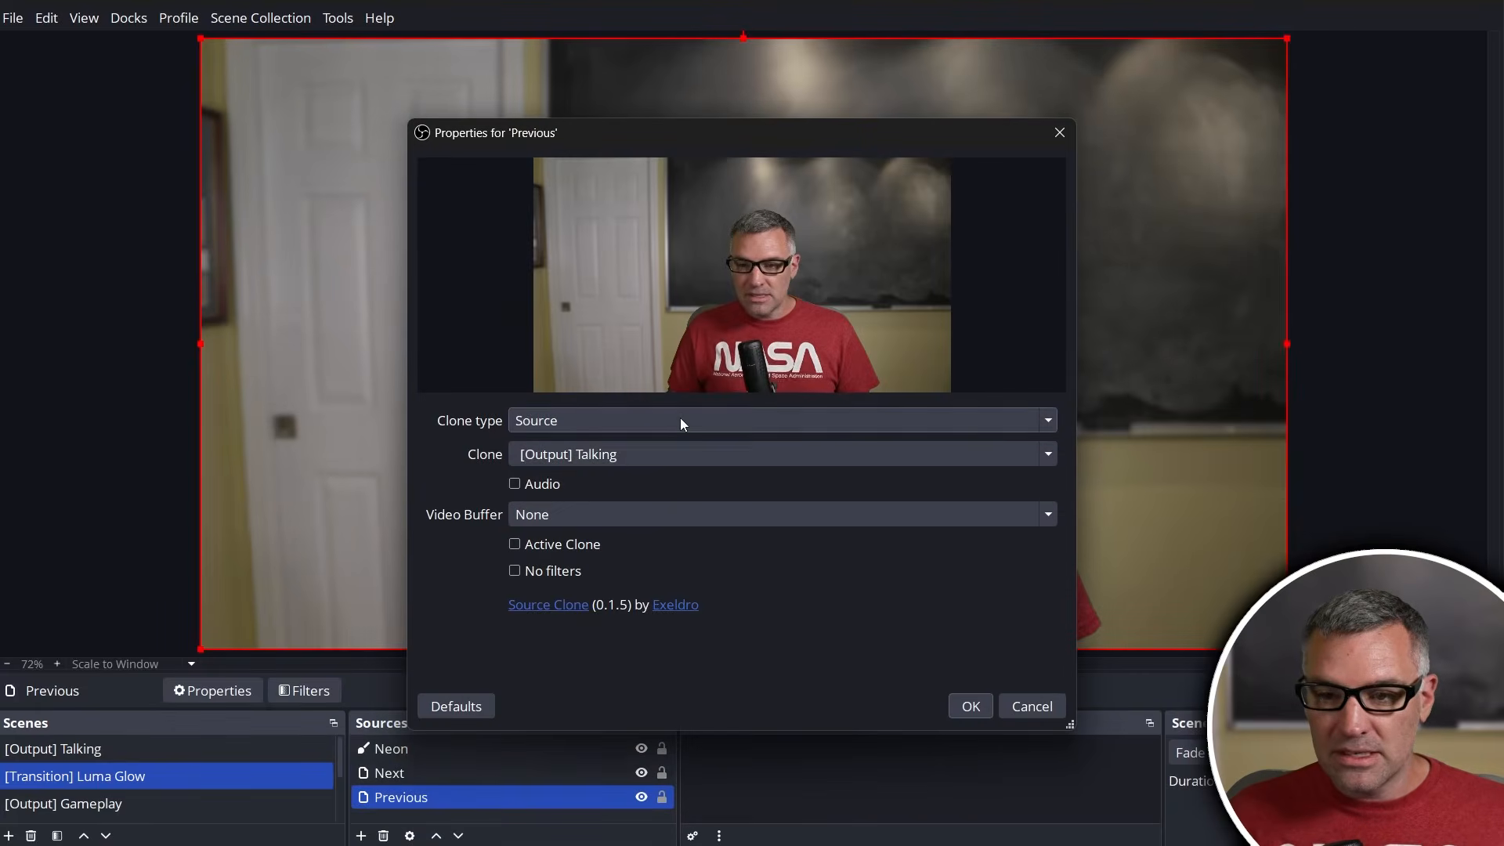
click(680, 419)
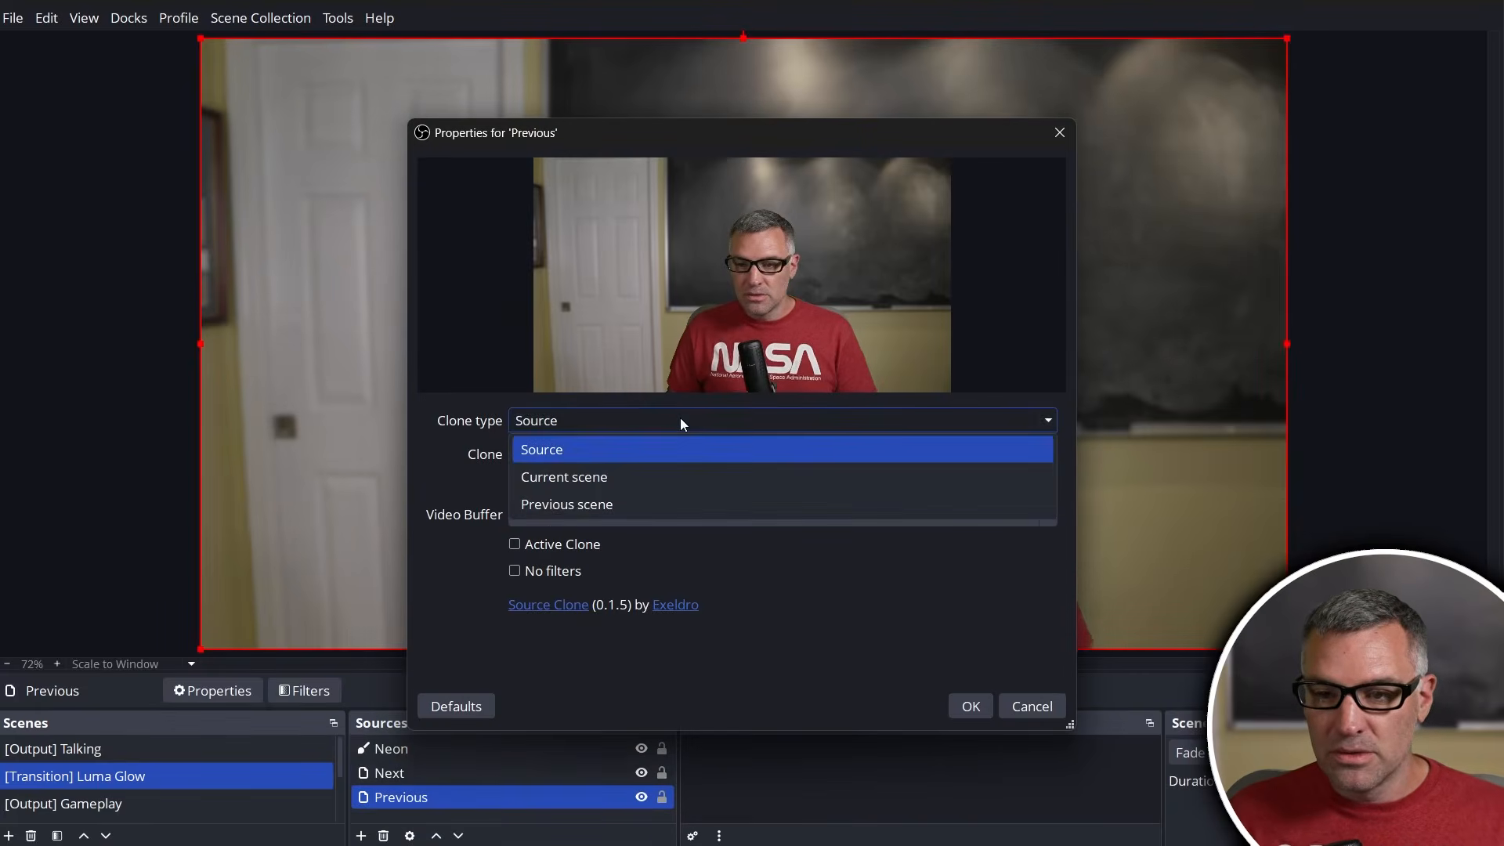
click(628, 503)
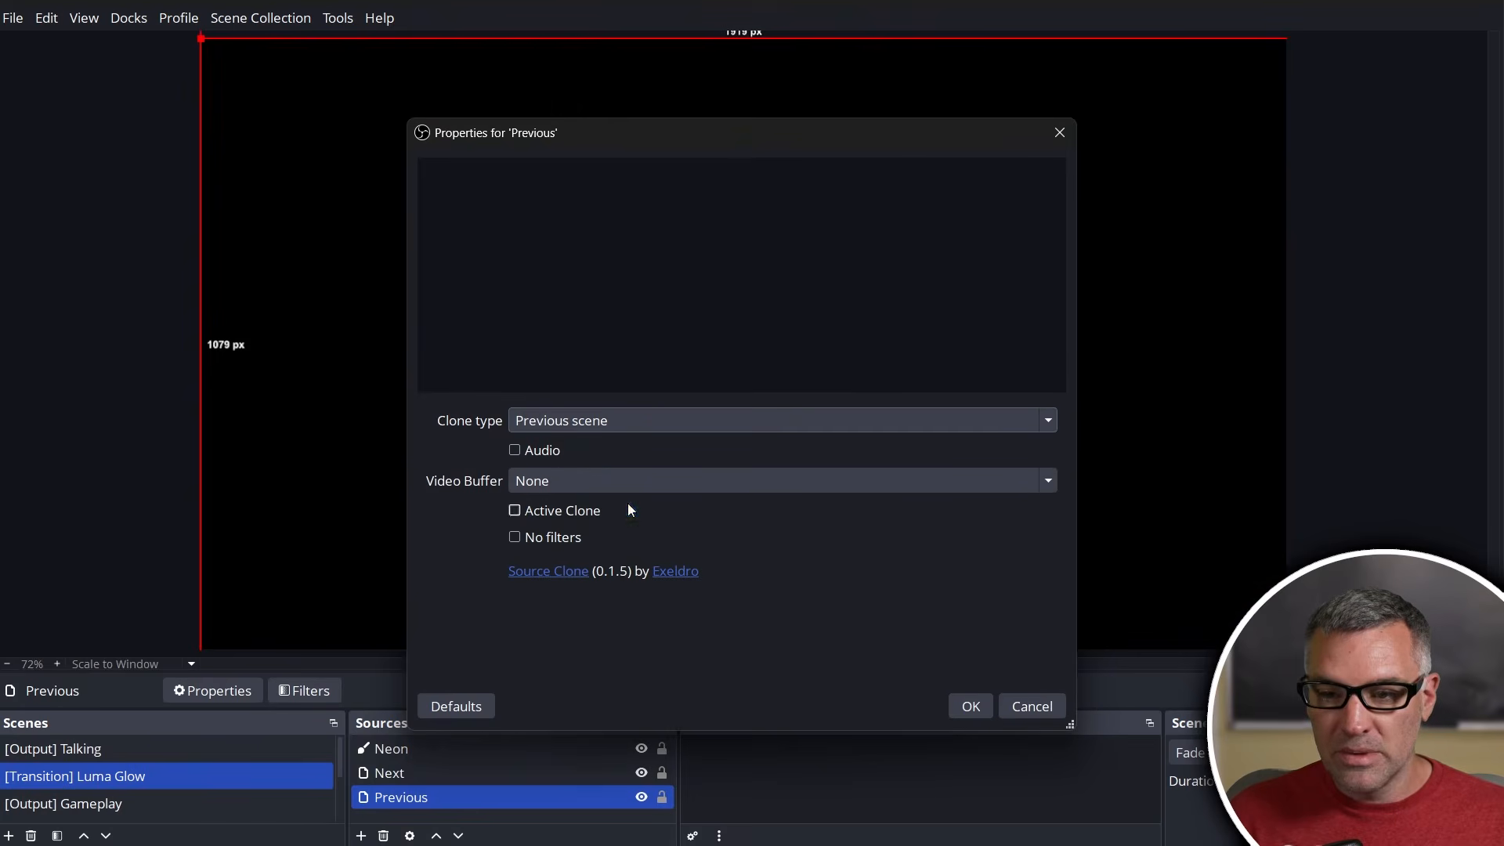
click(969, 707)
click(1406, 501)
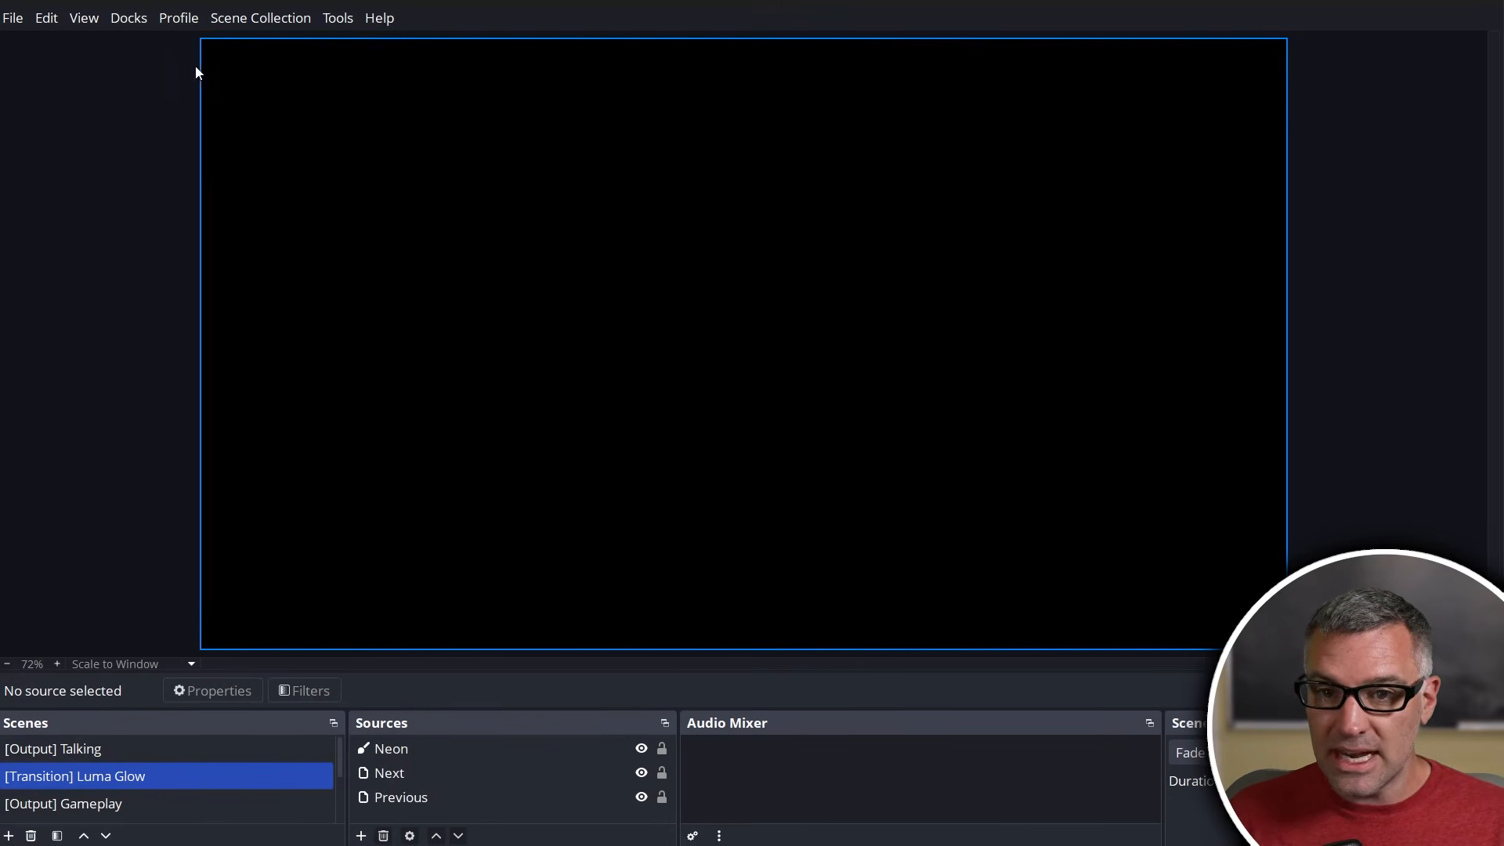
Check that the Scene Transitions dock is enabled and shrink the program window until the whole dock is in view.
click(129, 17)
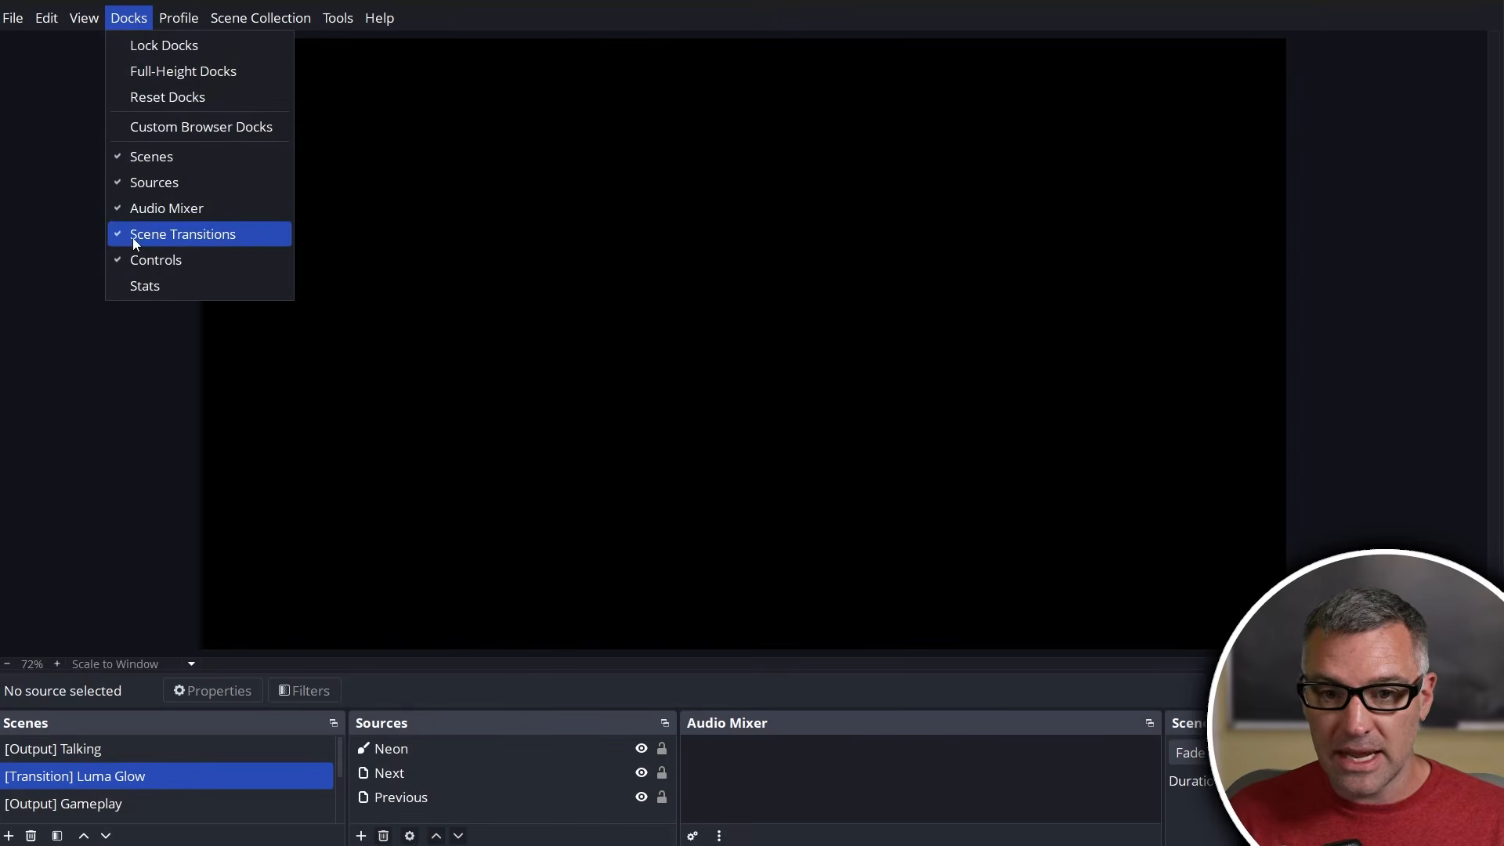
click(1332, 753)
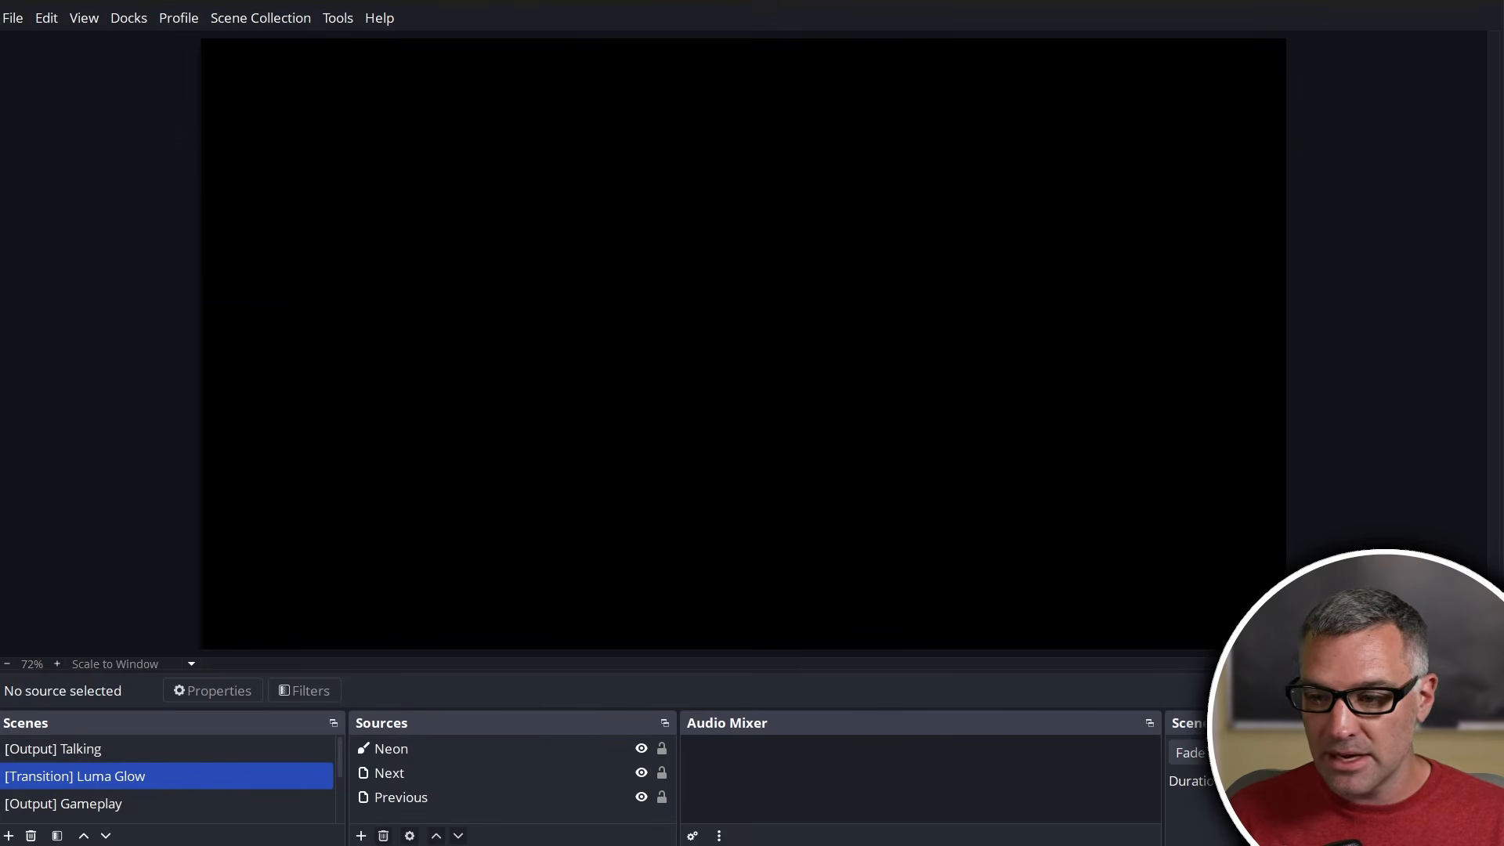
drag(1493, 619, 1193, 630)
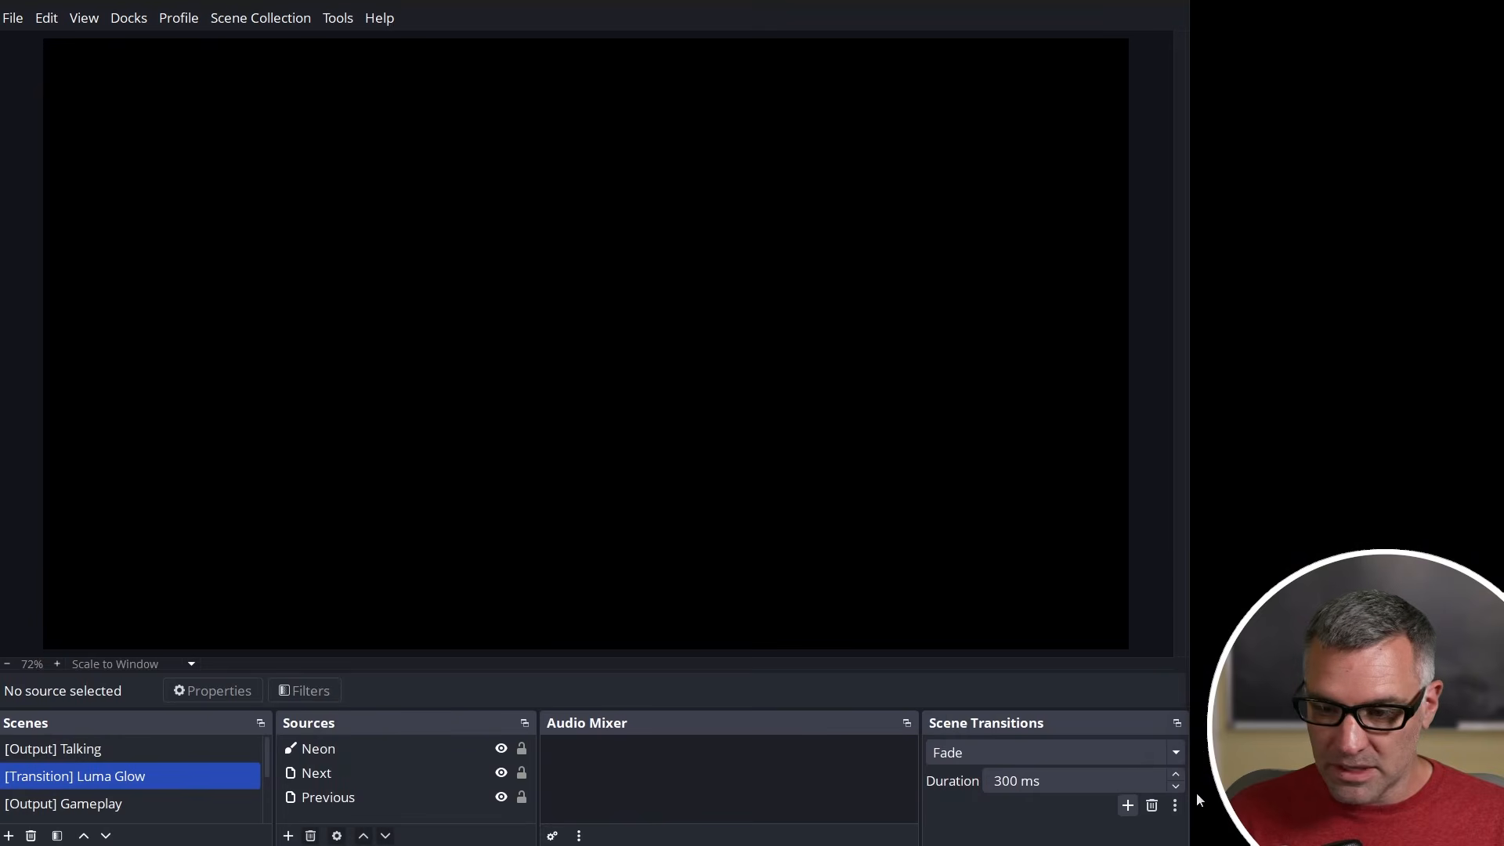
drag(1187, 843, 1171, 522)
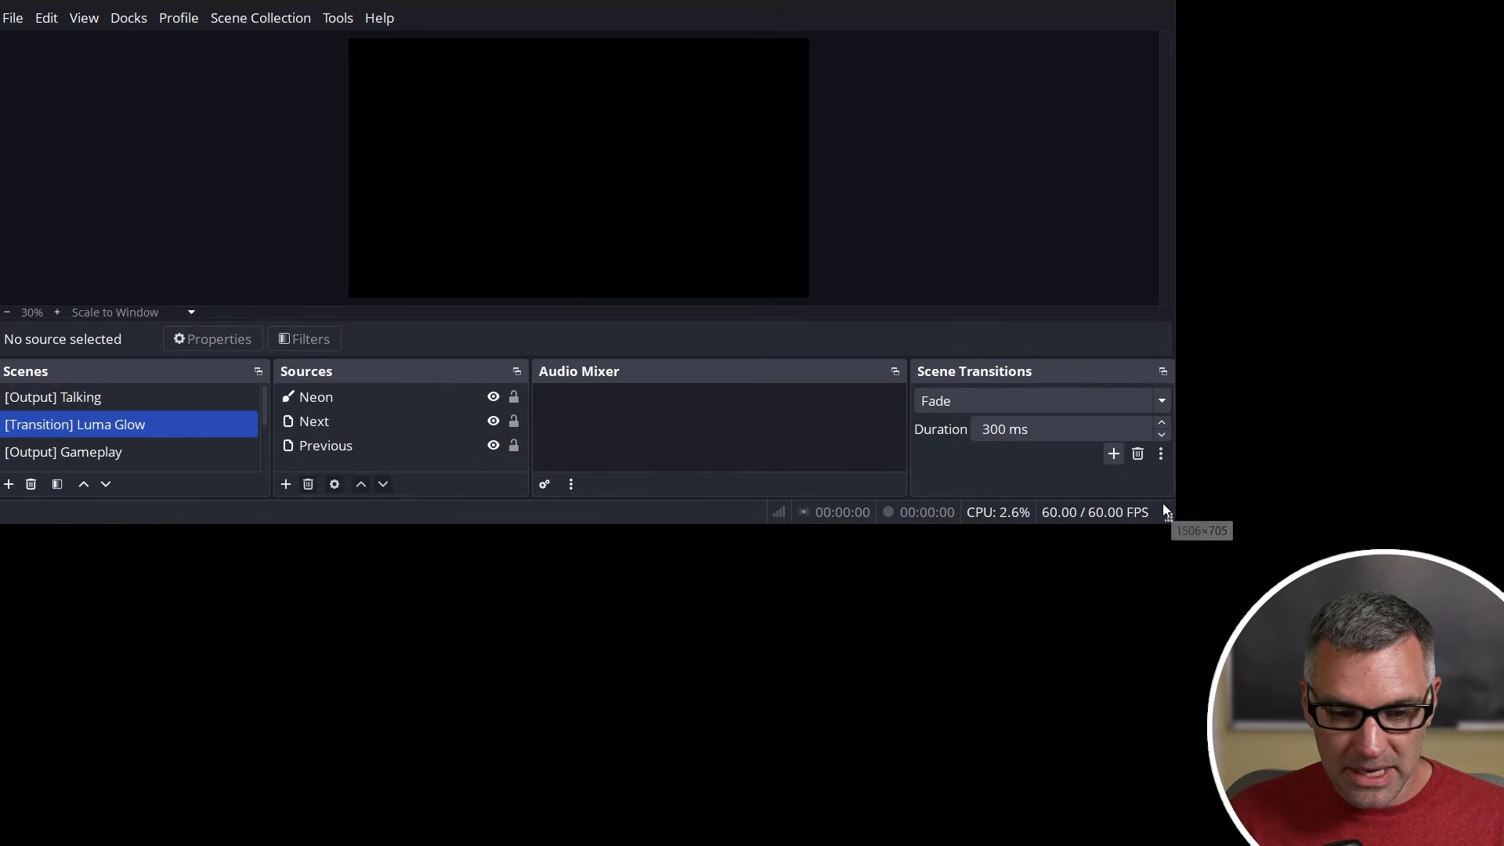
Add a scene transition of type Scene named "Luma Glow".
click(1114, 454)
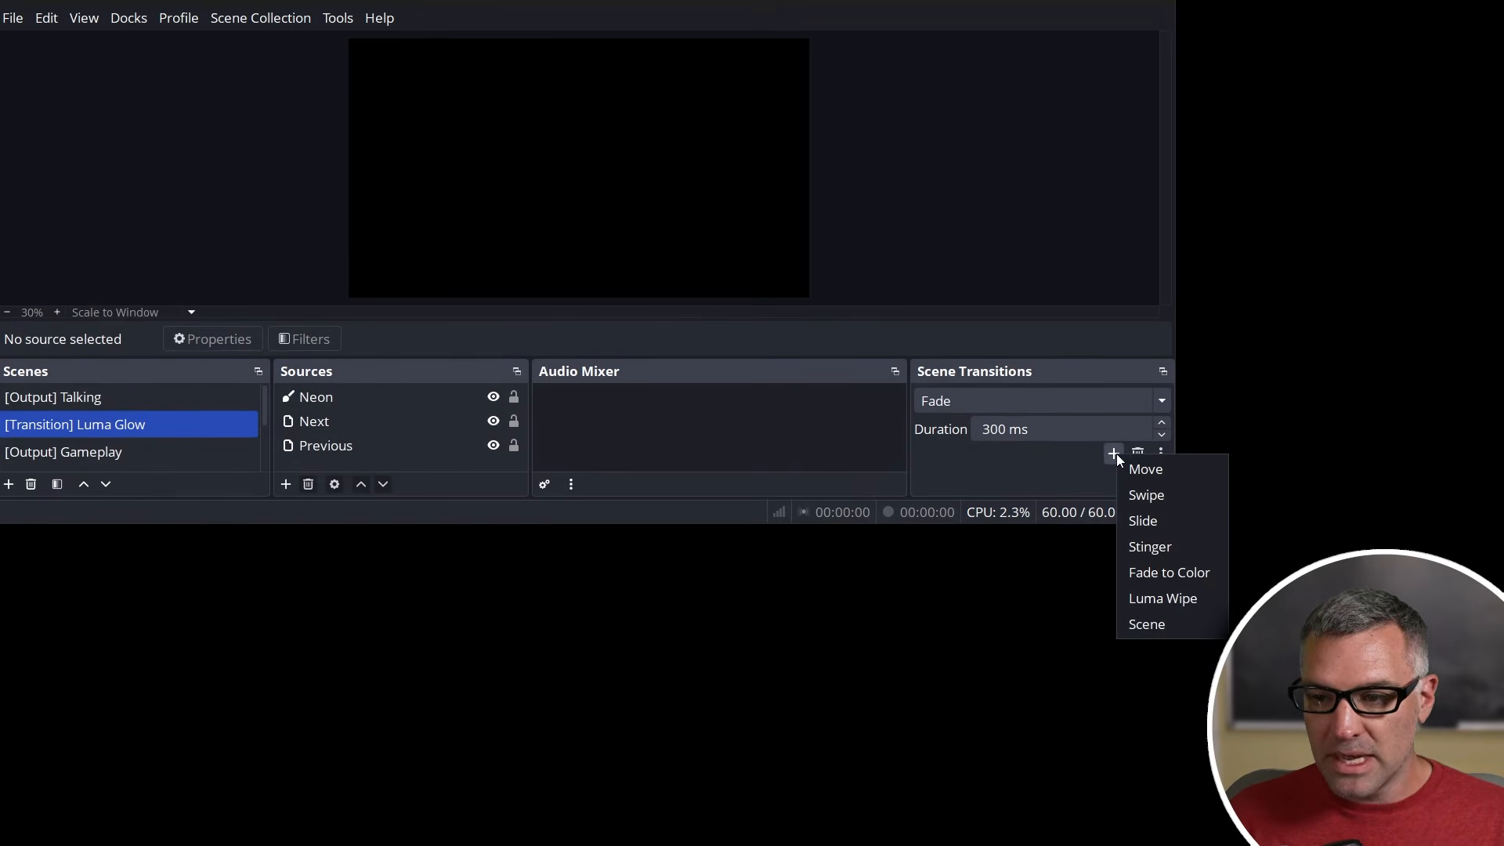
click(1163, 627)
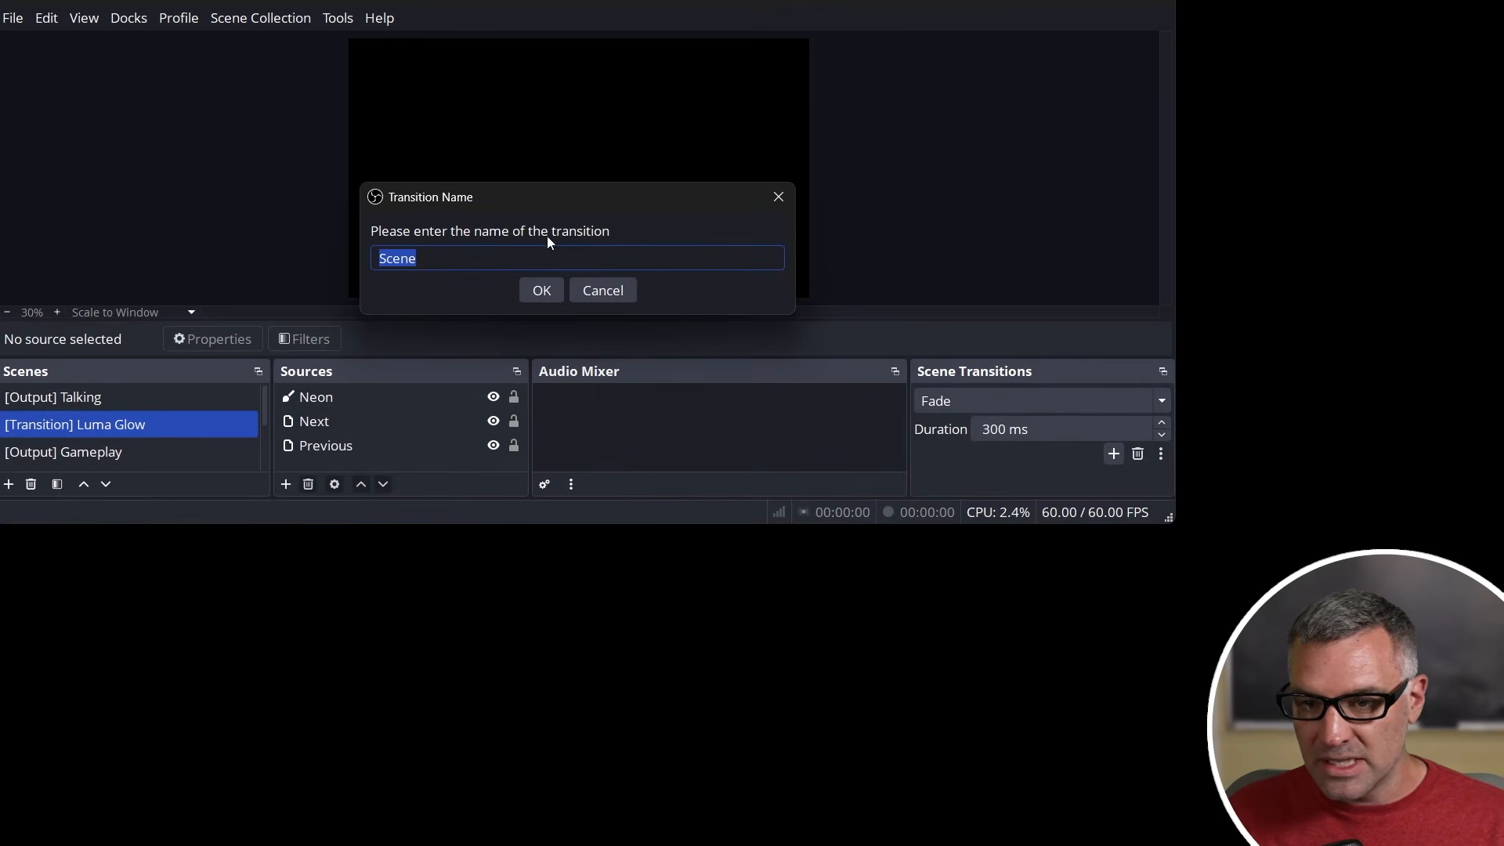
text(Lui)
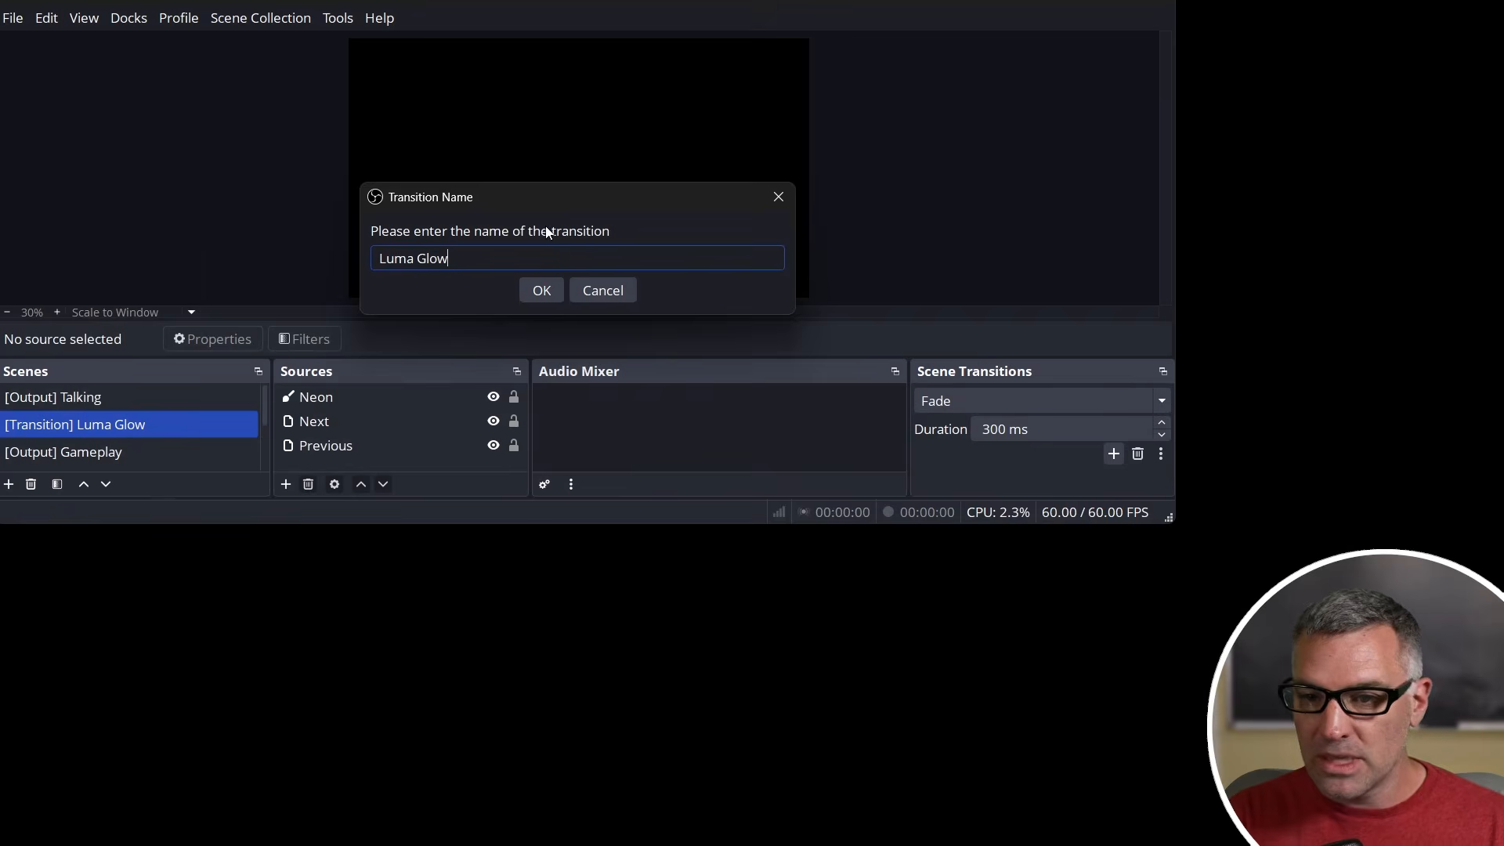
key(Return)
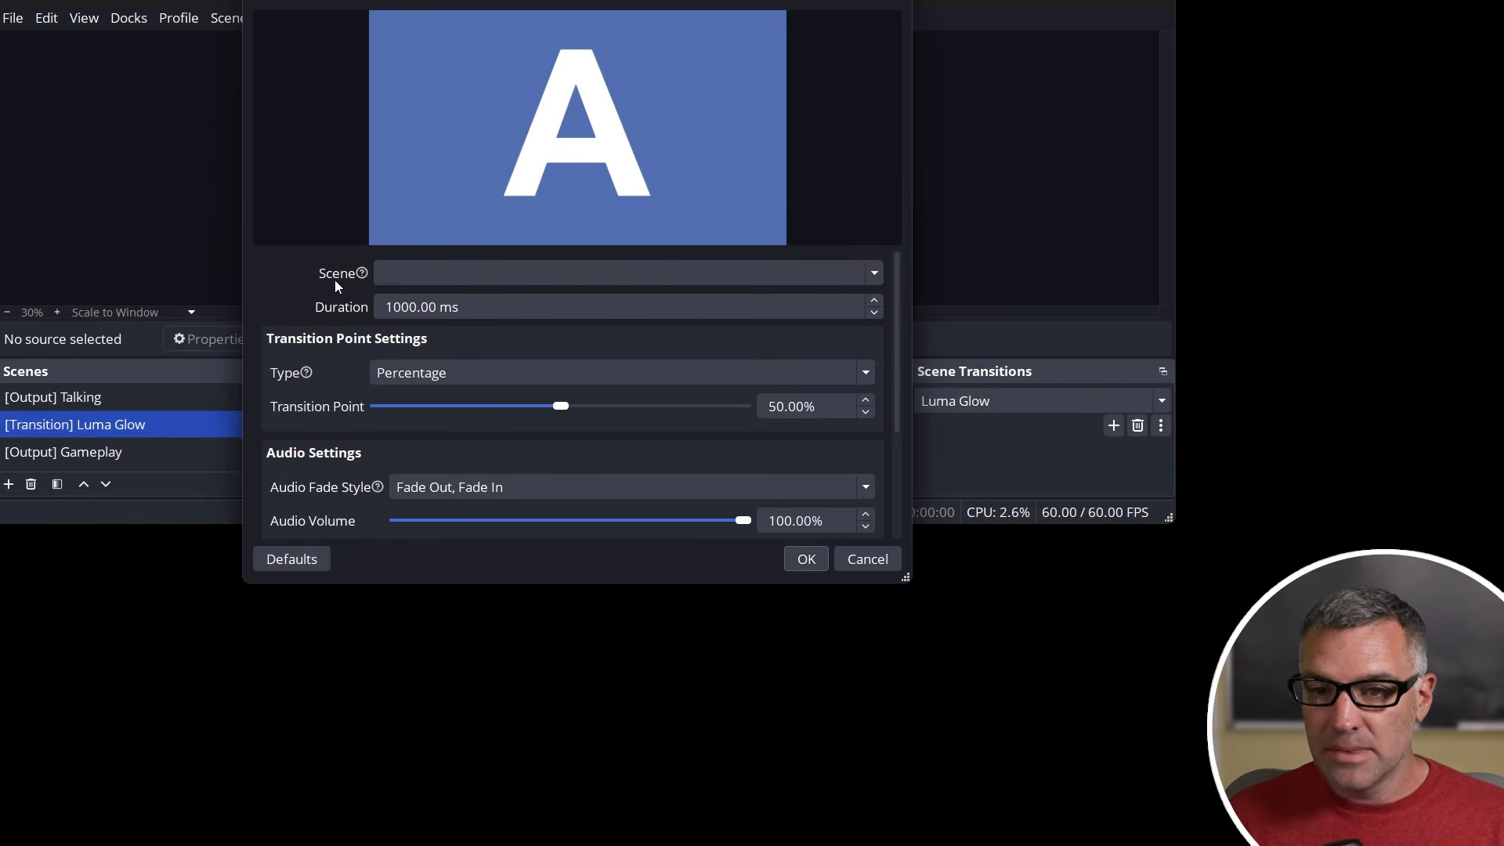
Assign the [Transition] Luma Glow scene to the transition and set its duration to 750 ms.
click(876, 272)
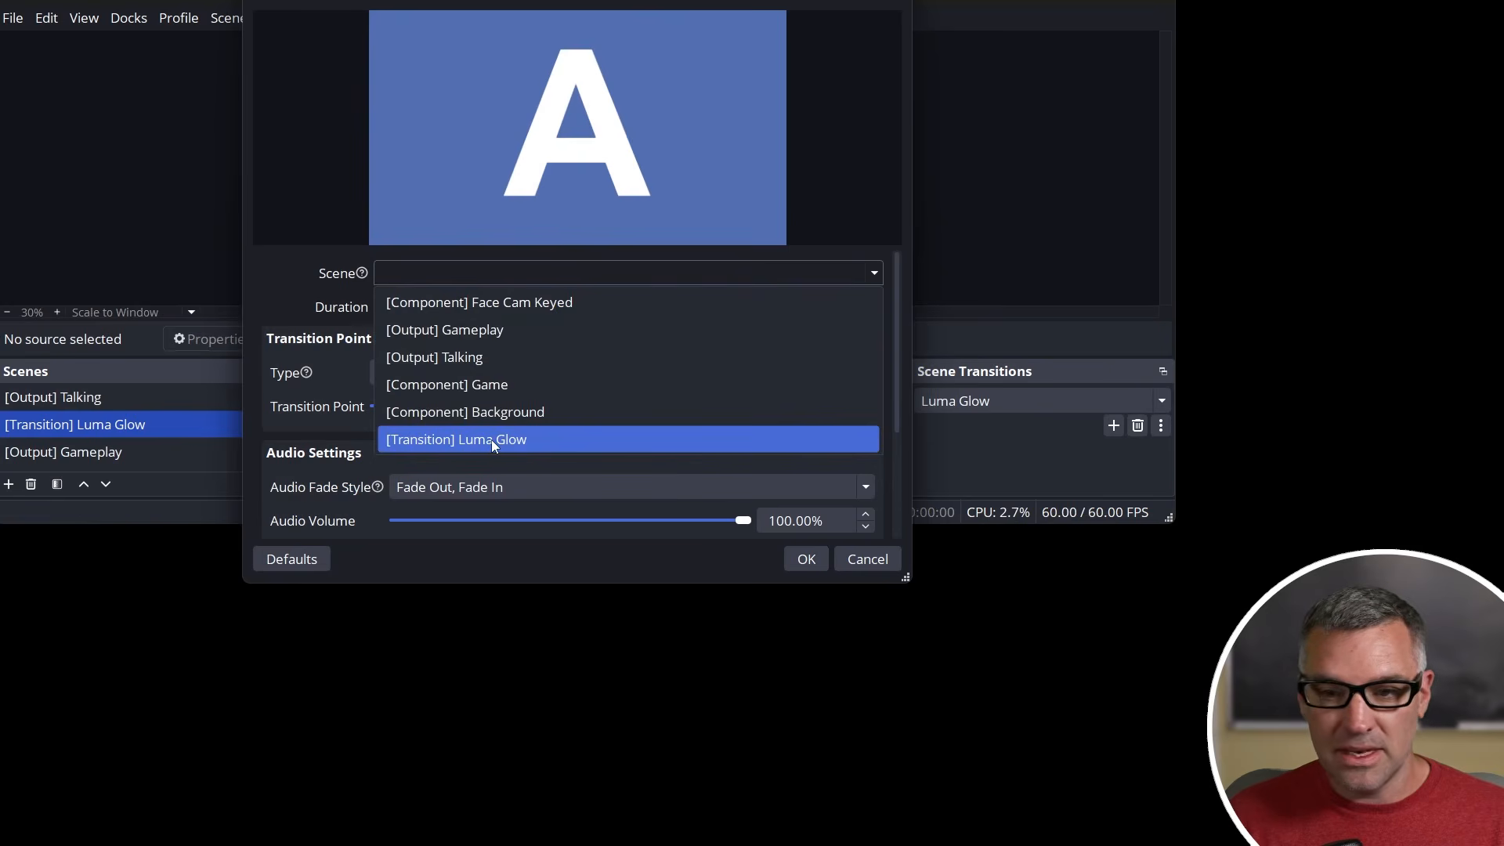
click(491, 439)
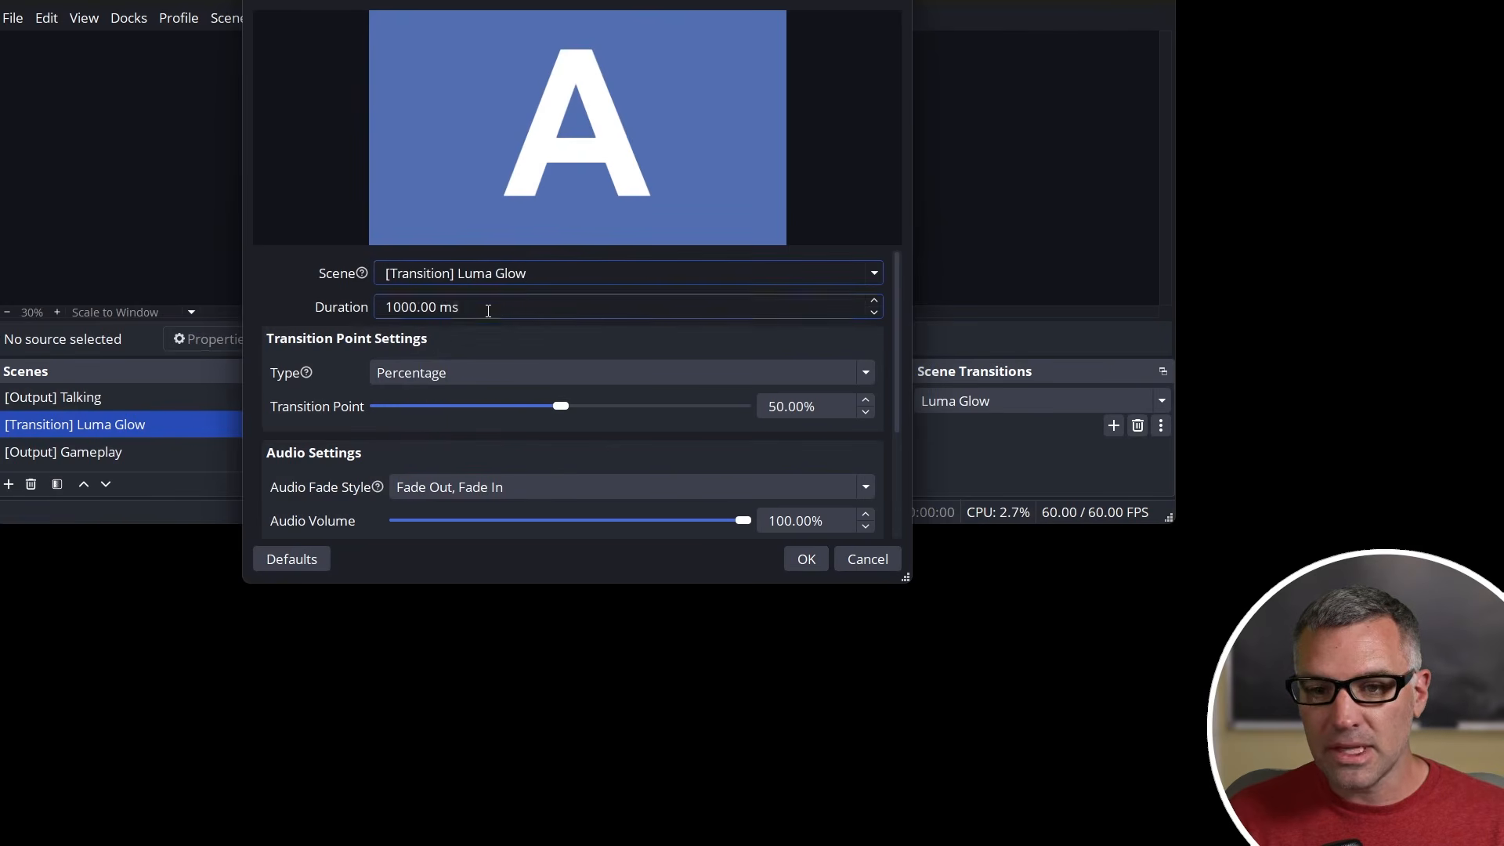
click(512, 306)
triple_click(512, 306)
text(750)
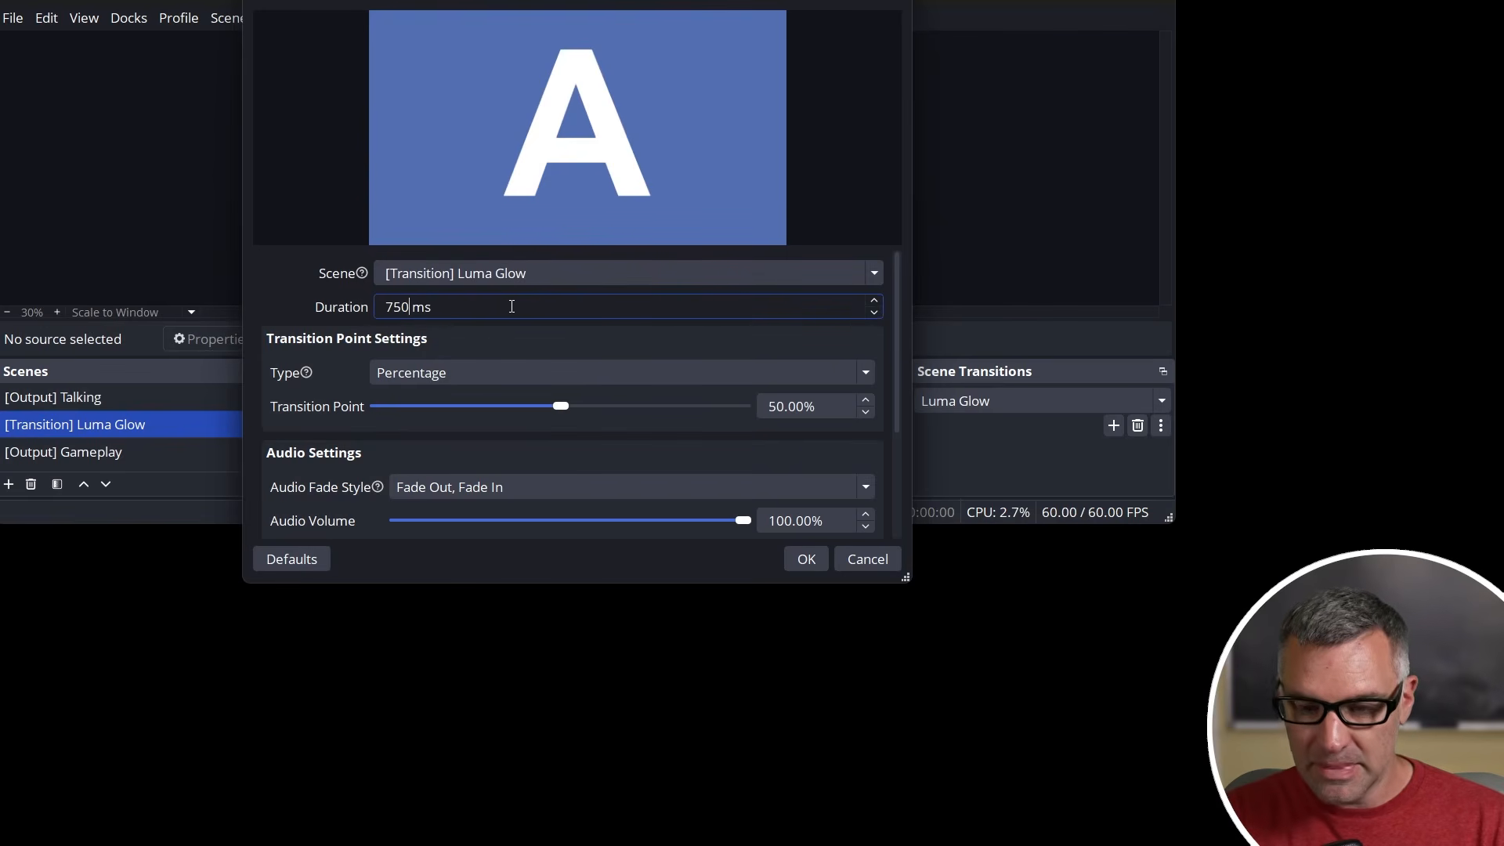
click(302, 345)
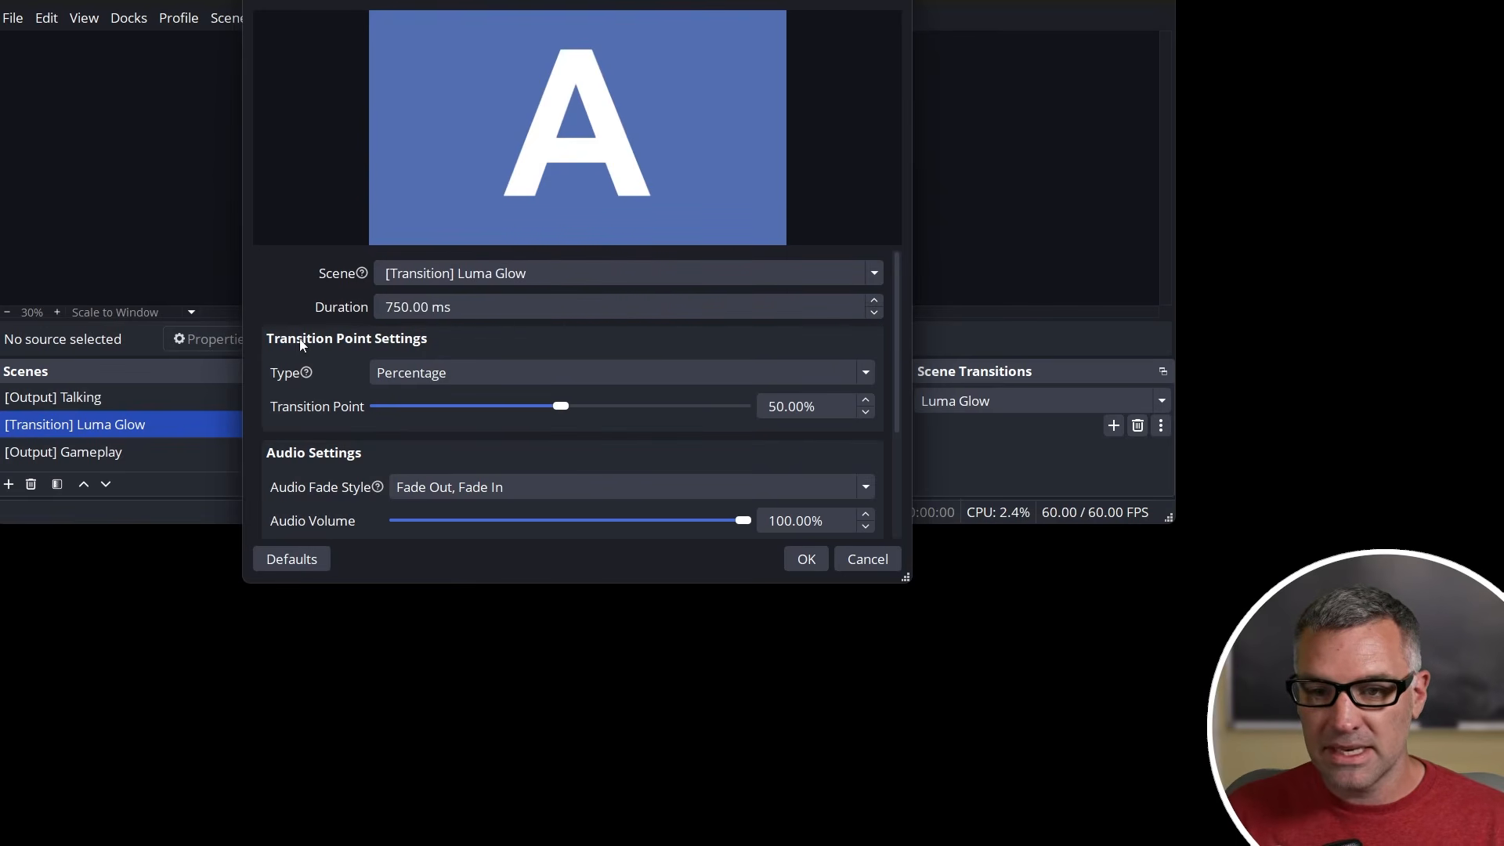
Choose the Trigger filter as the transition's filter to trigger and accept the transition properties.
scroll(297, 341, down, 3)
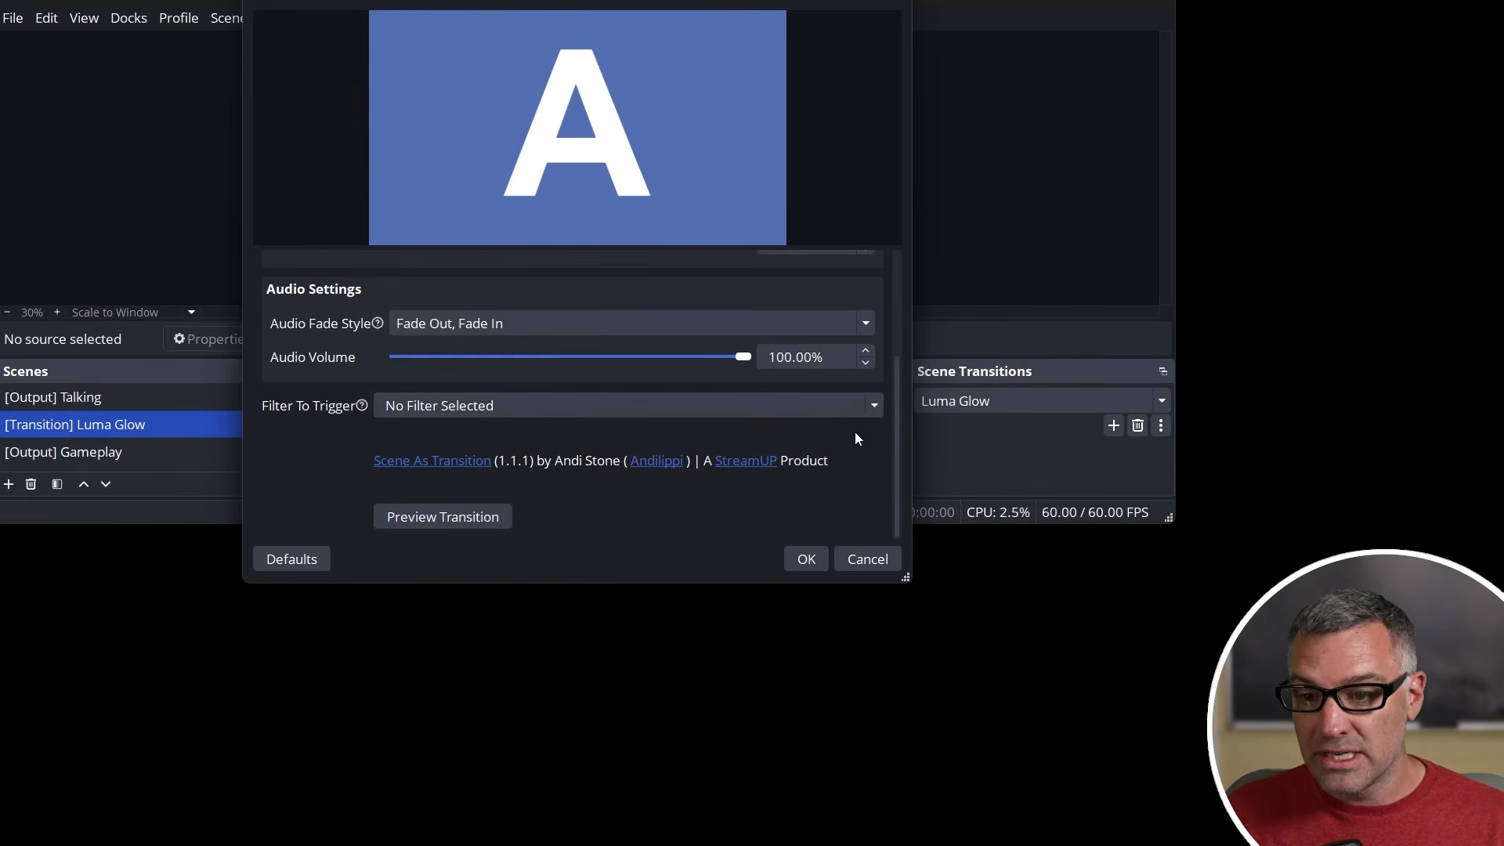
click(874, 406)
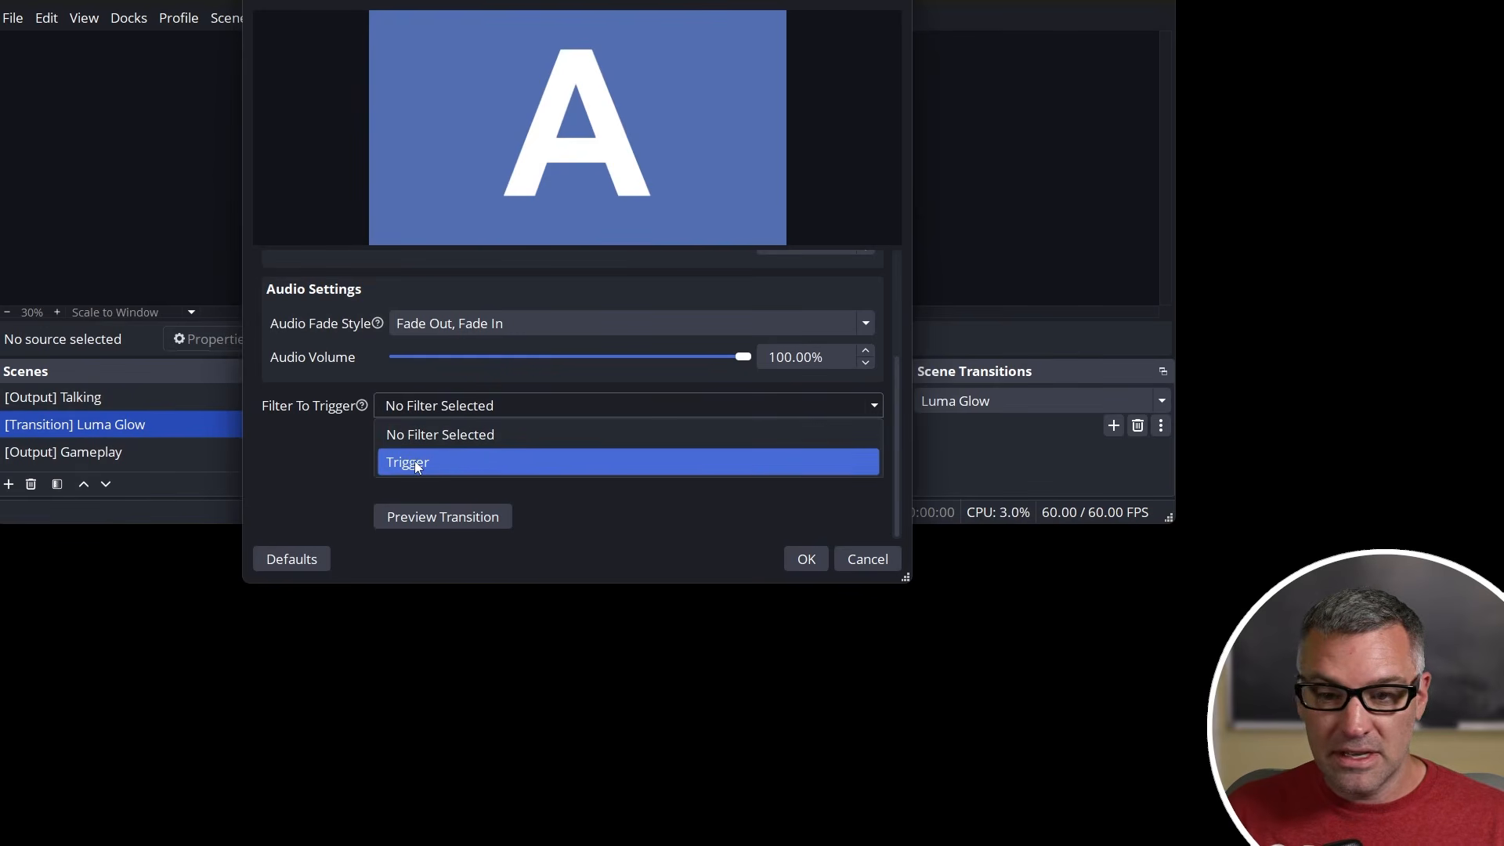
click(416, 464)
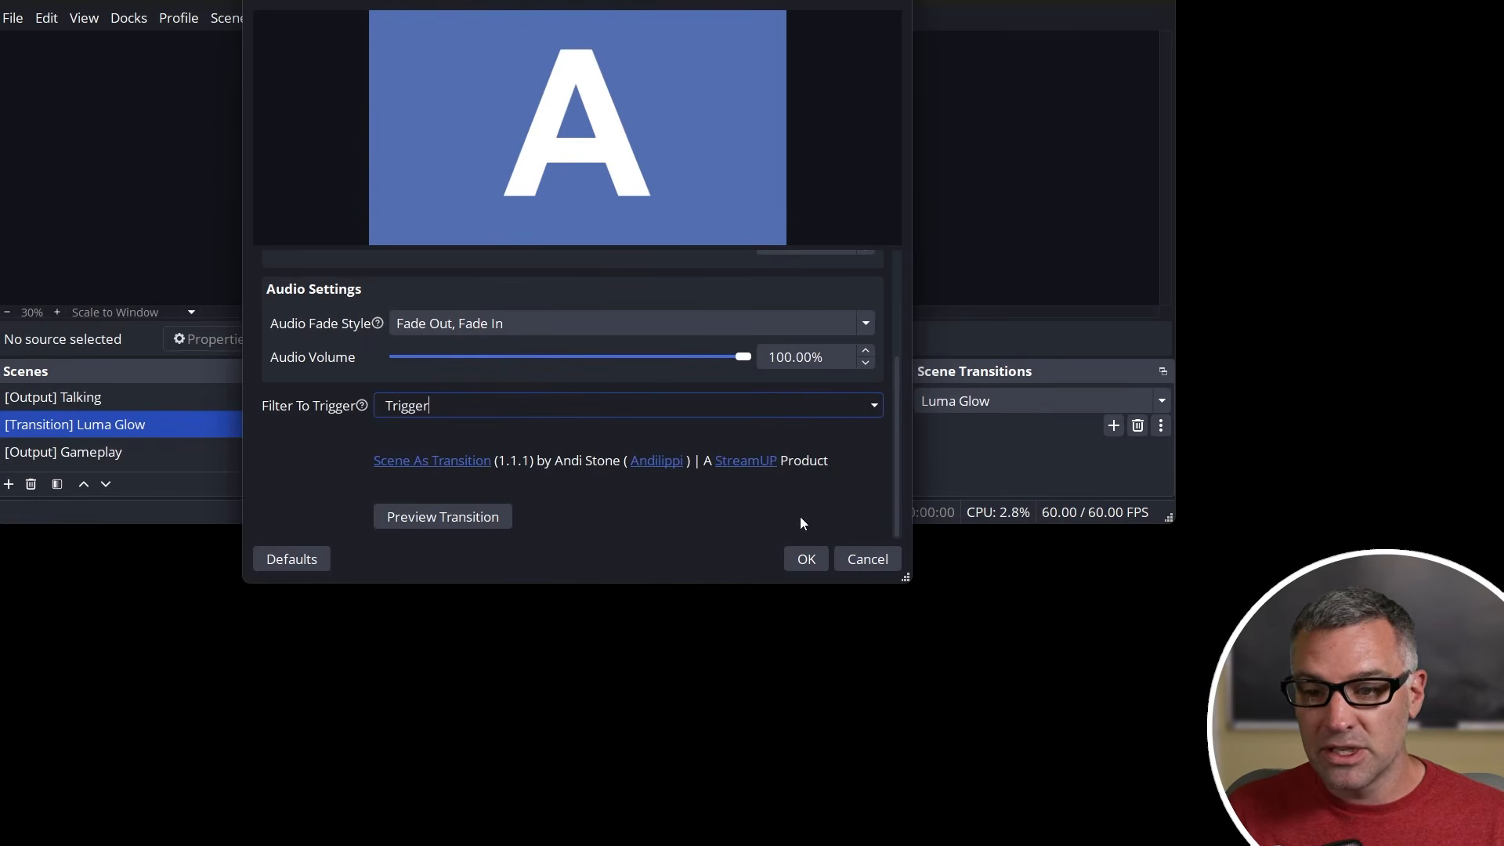
click(806, 559)
Enlarge the program window again and test the Luma Glow transition by switching repeatedly between the [Output] Talking and [Output] Gameplay scenes.
drag(1173, 526, 1490, 845)
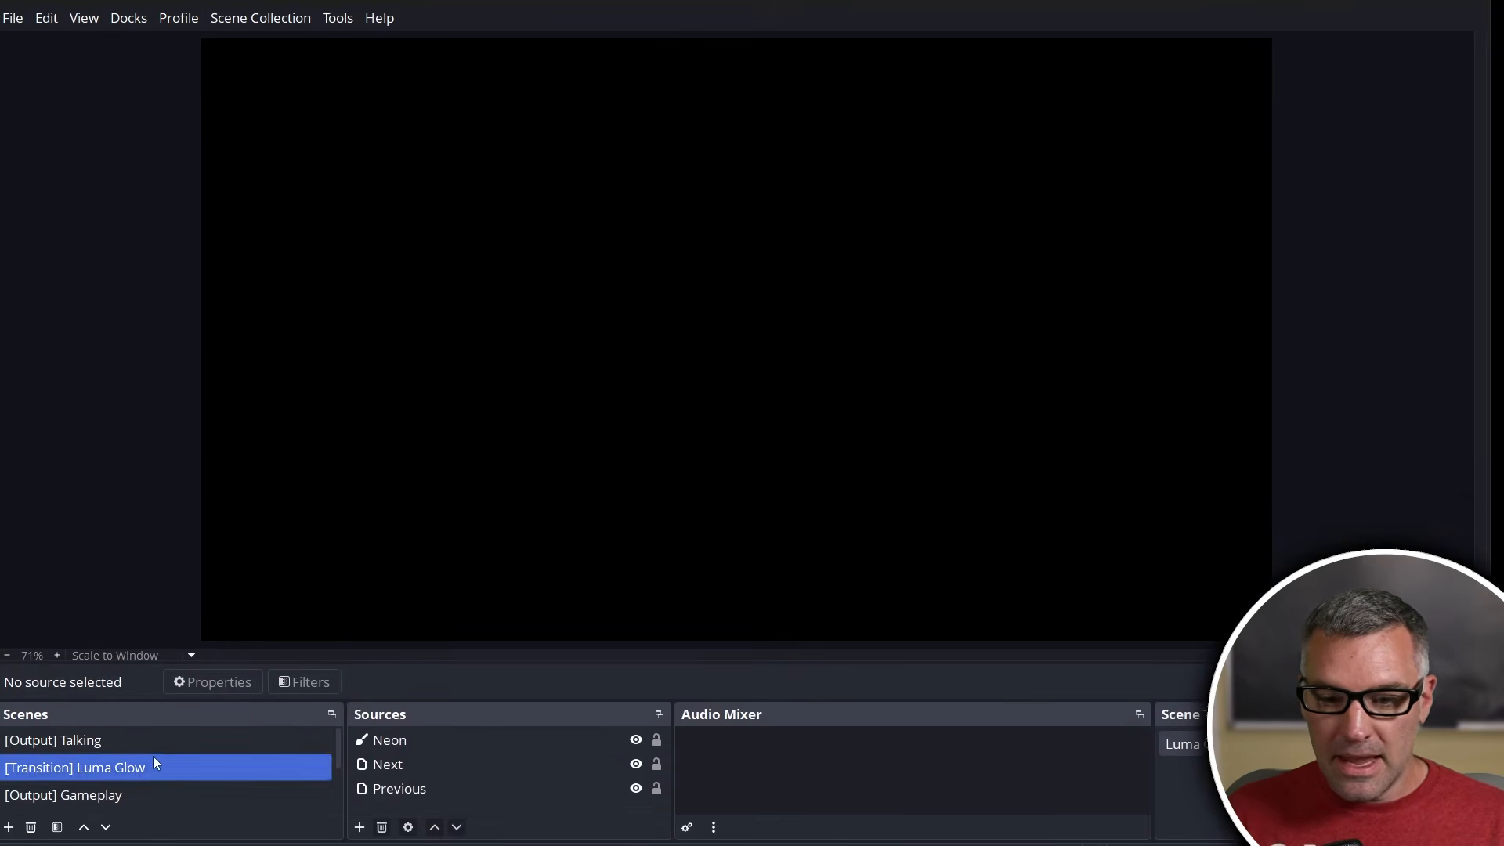
click(134, 745)
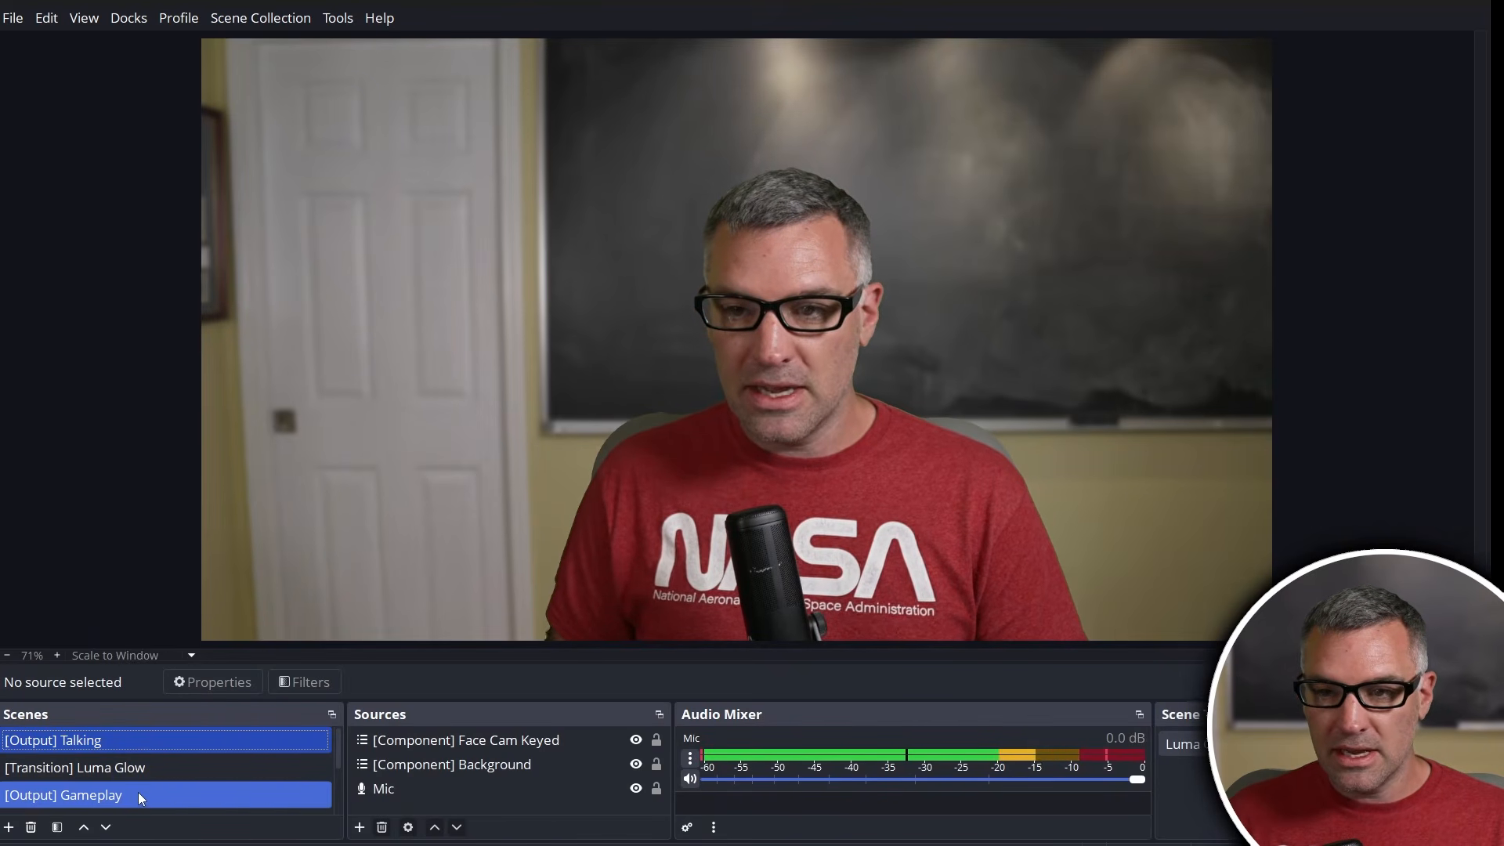
click(137, 793)
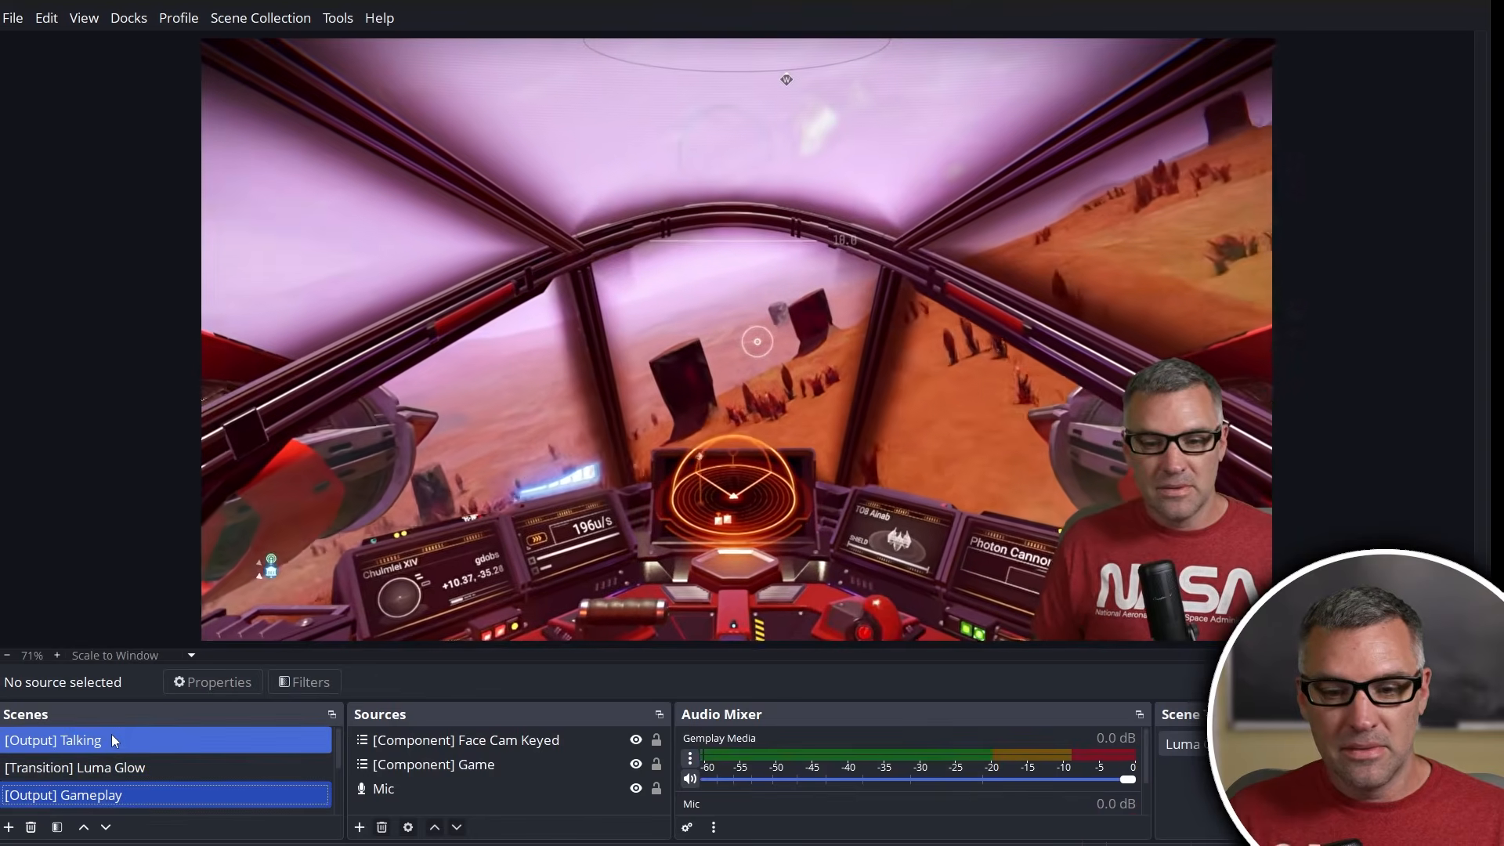
click(111, 740)
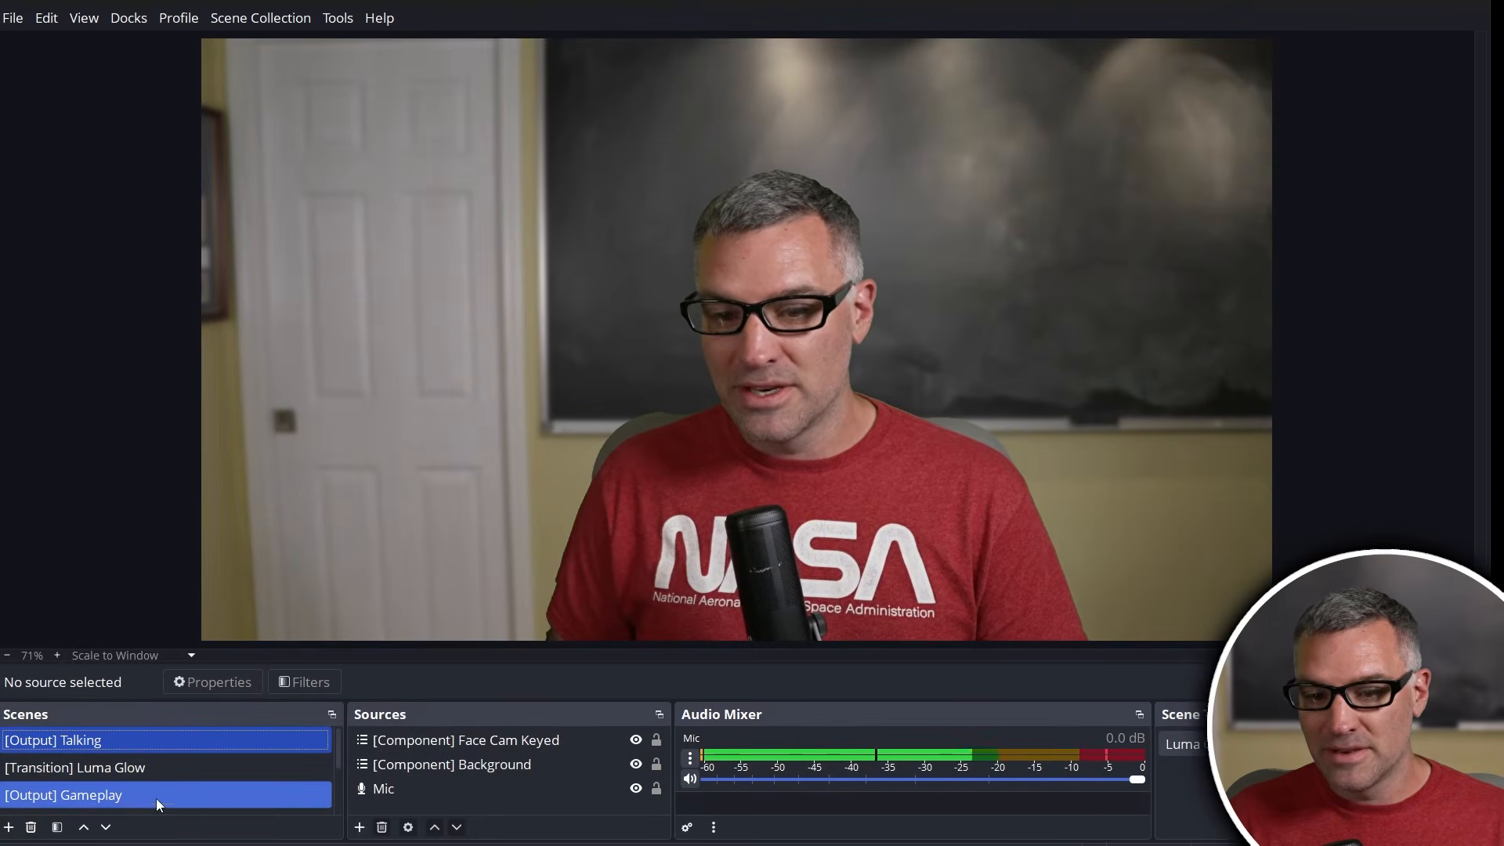
click(156, 798)
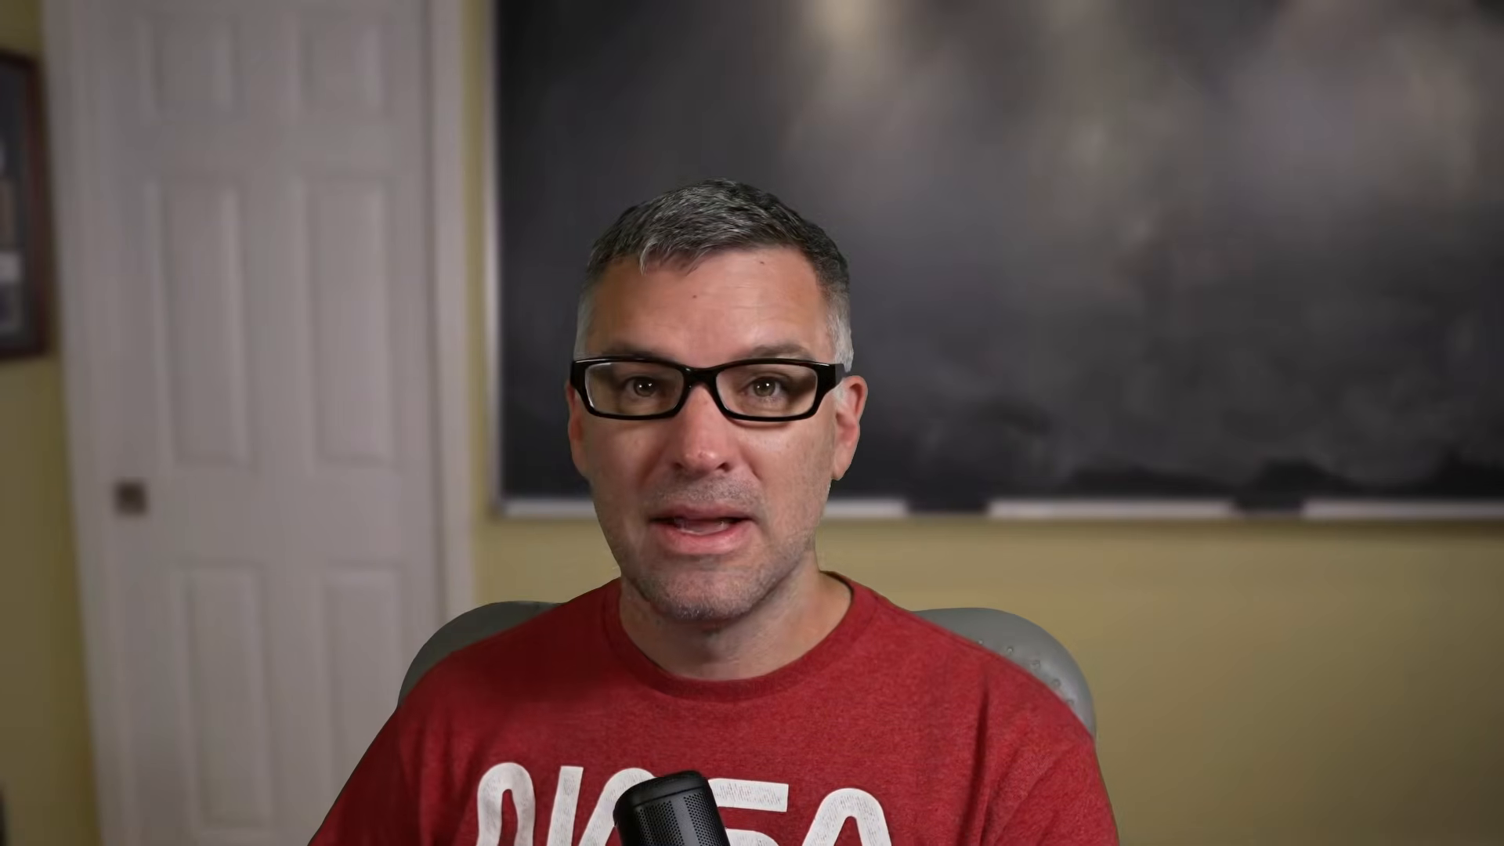